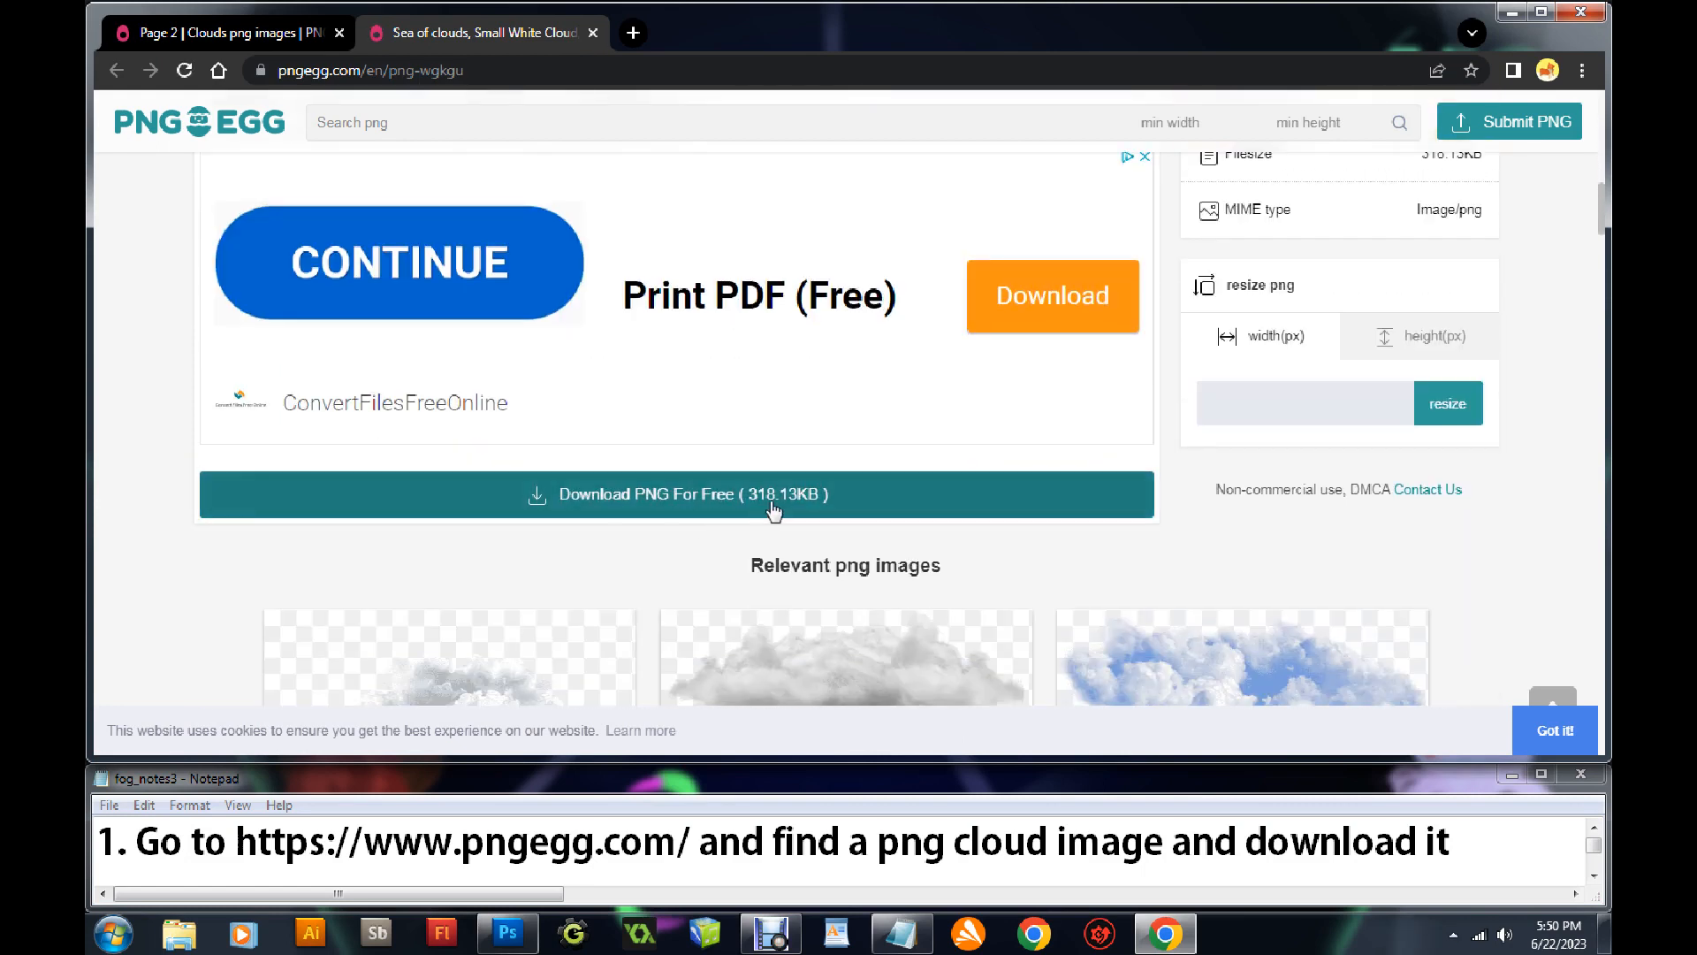
# Switch to Photoshop and open the clouds PNG image from the Desktop
pyautogui.click(1593, 877)
pyautogui.click(1594, 877)
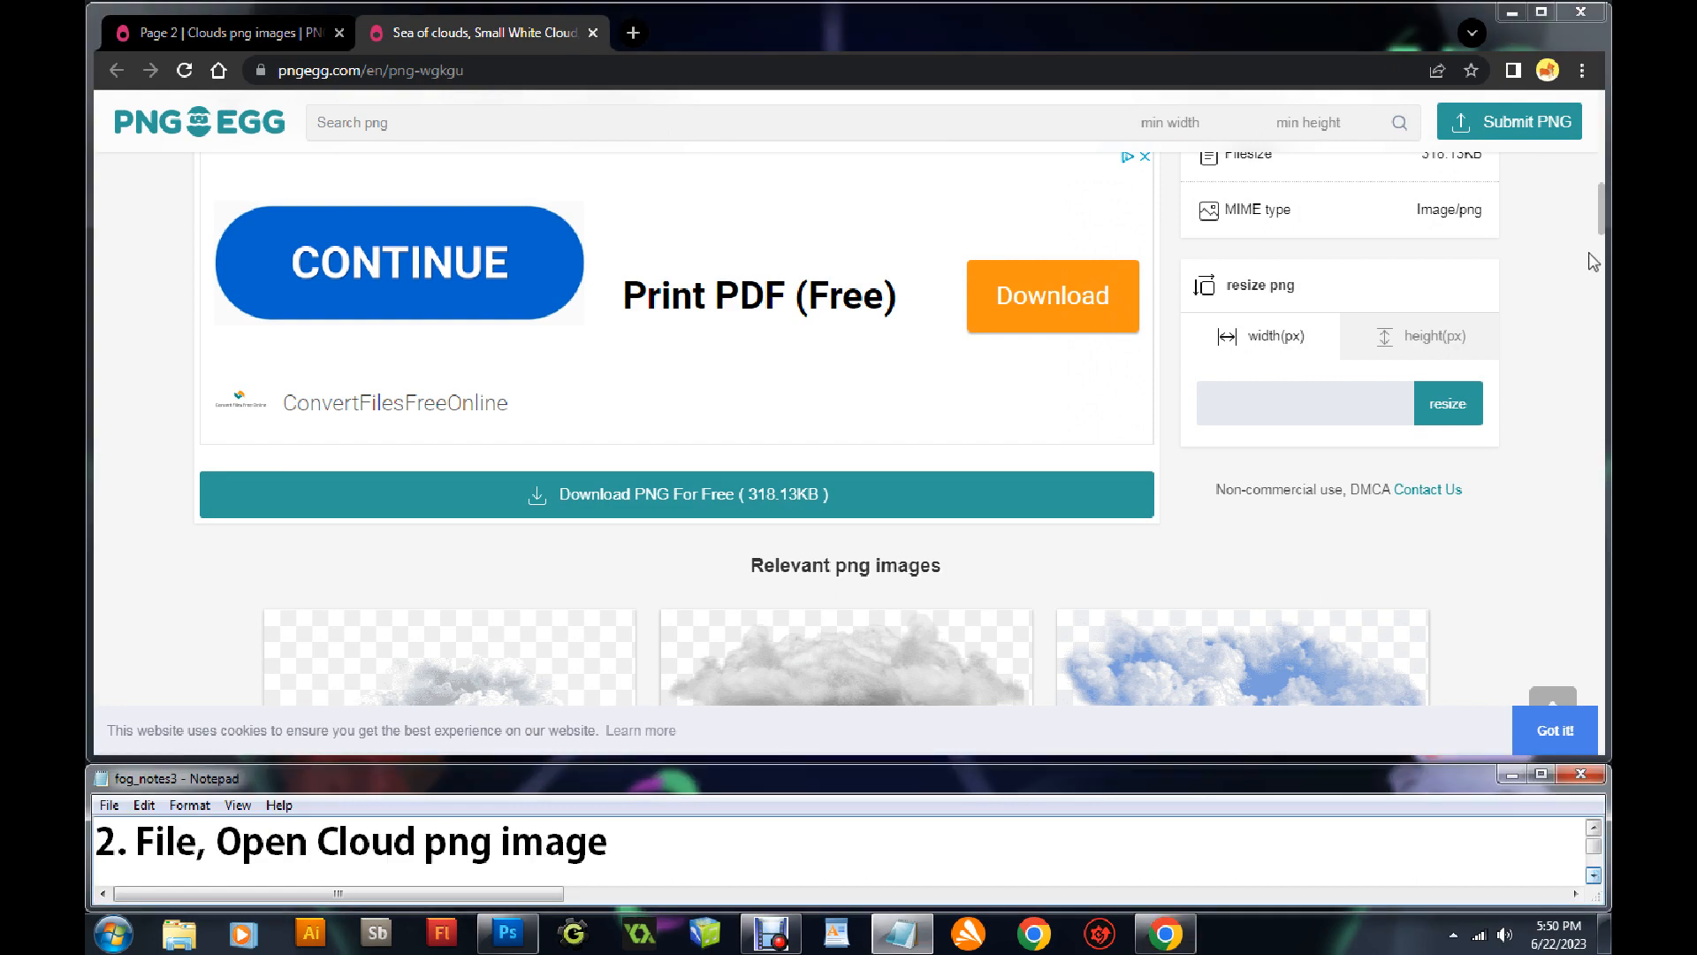
pyautogui.click(508, 933)
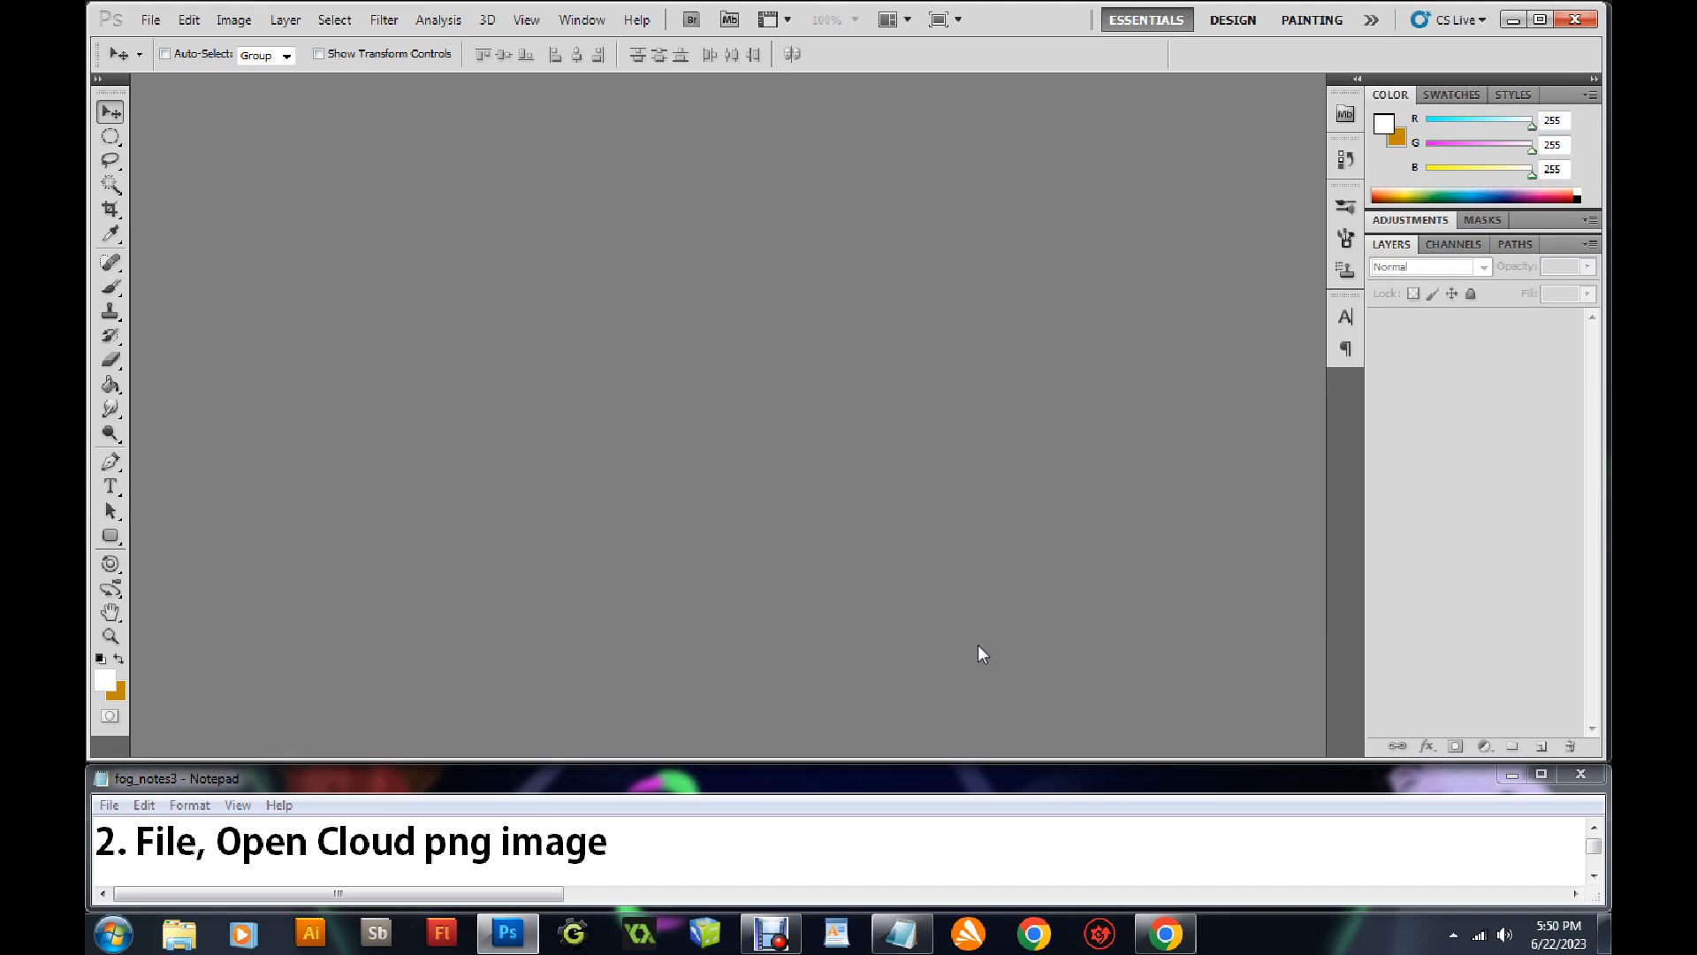
pyautogui.click(152, 20)
pyautogui.click(172, 64)
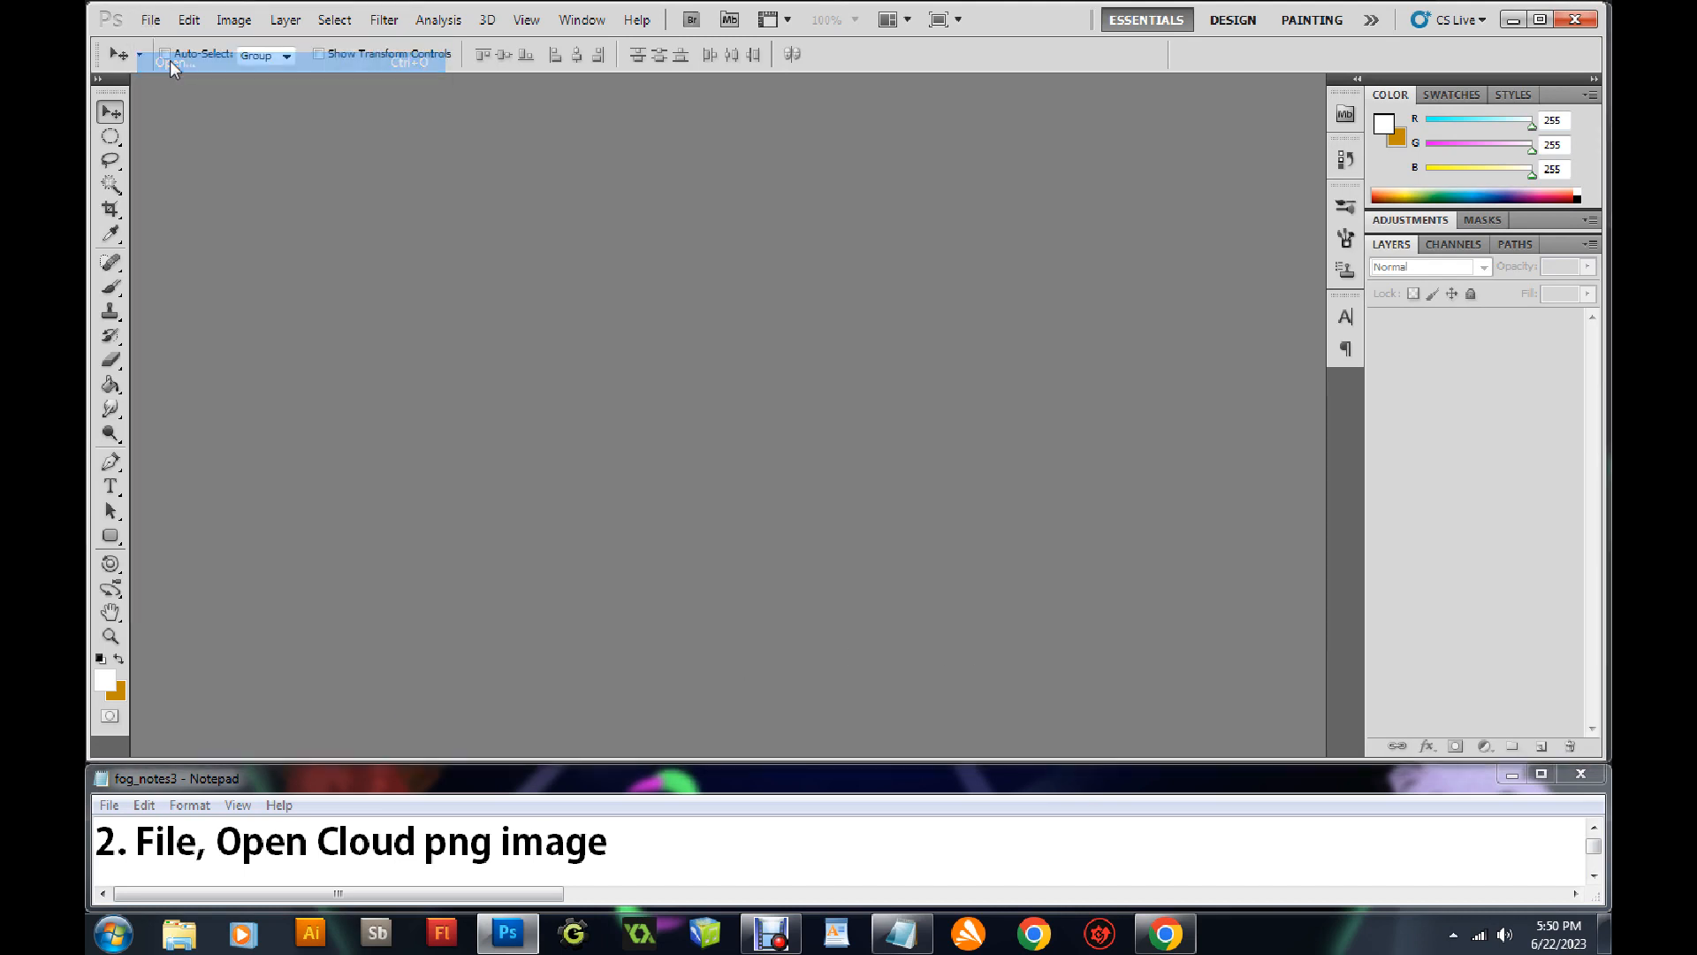
pyautogui.scroll(-3, 1487, 512)
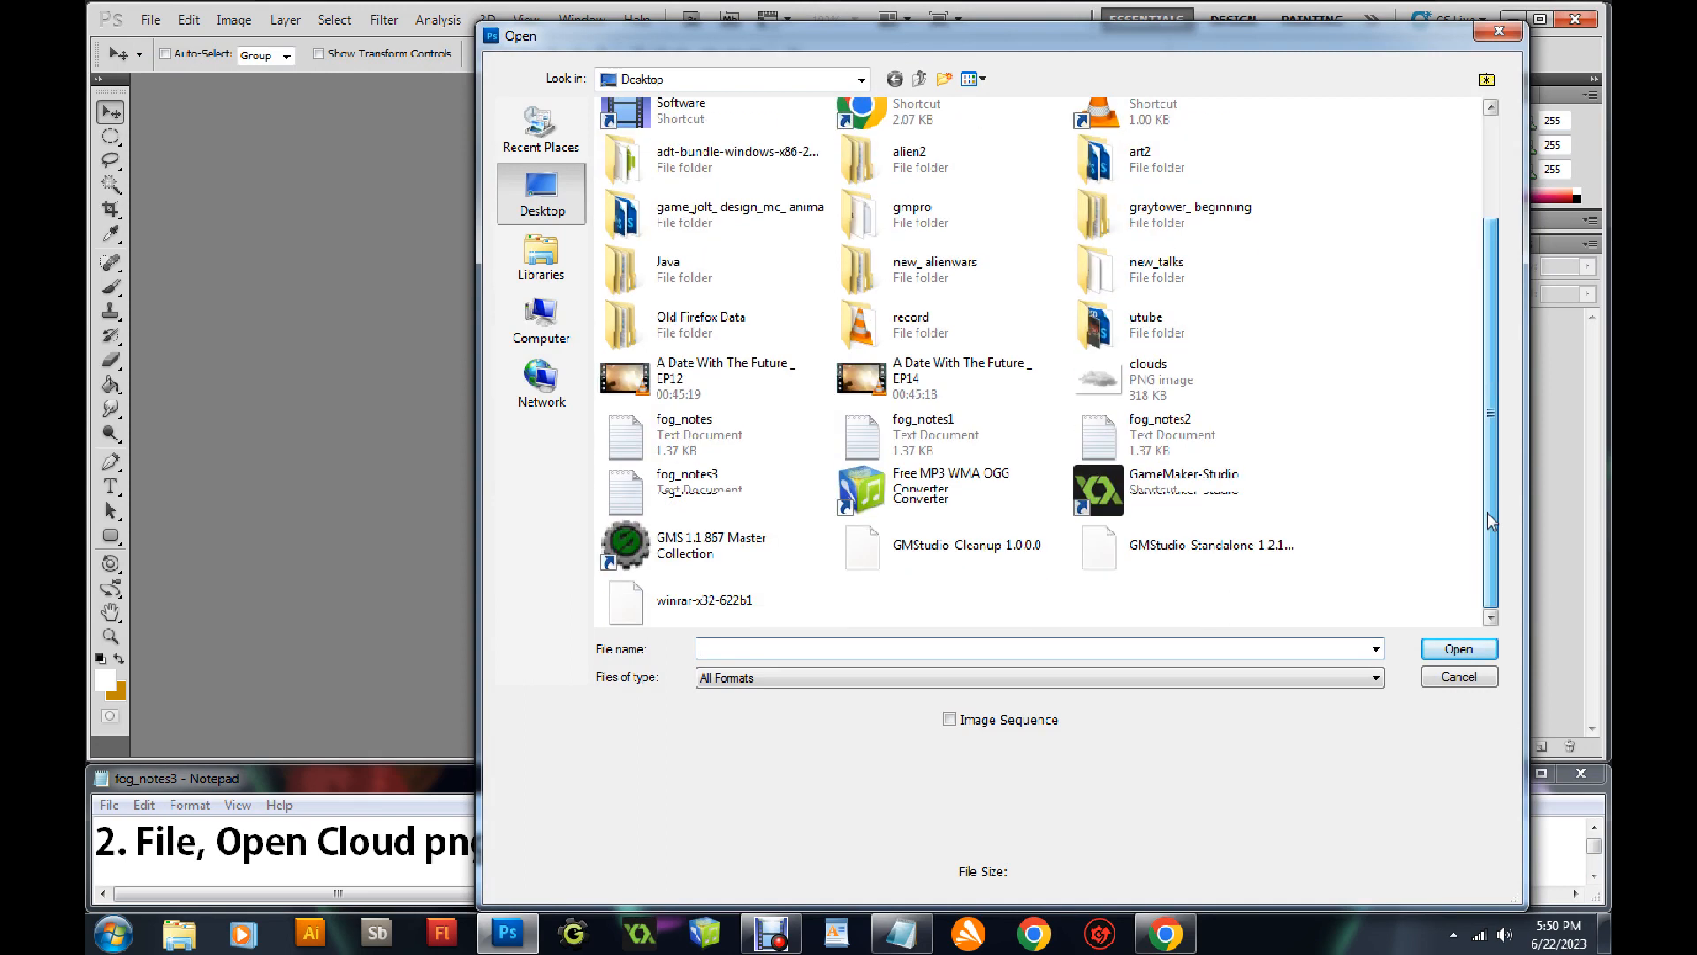
pyautogui.click(1141, 380)
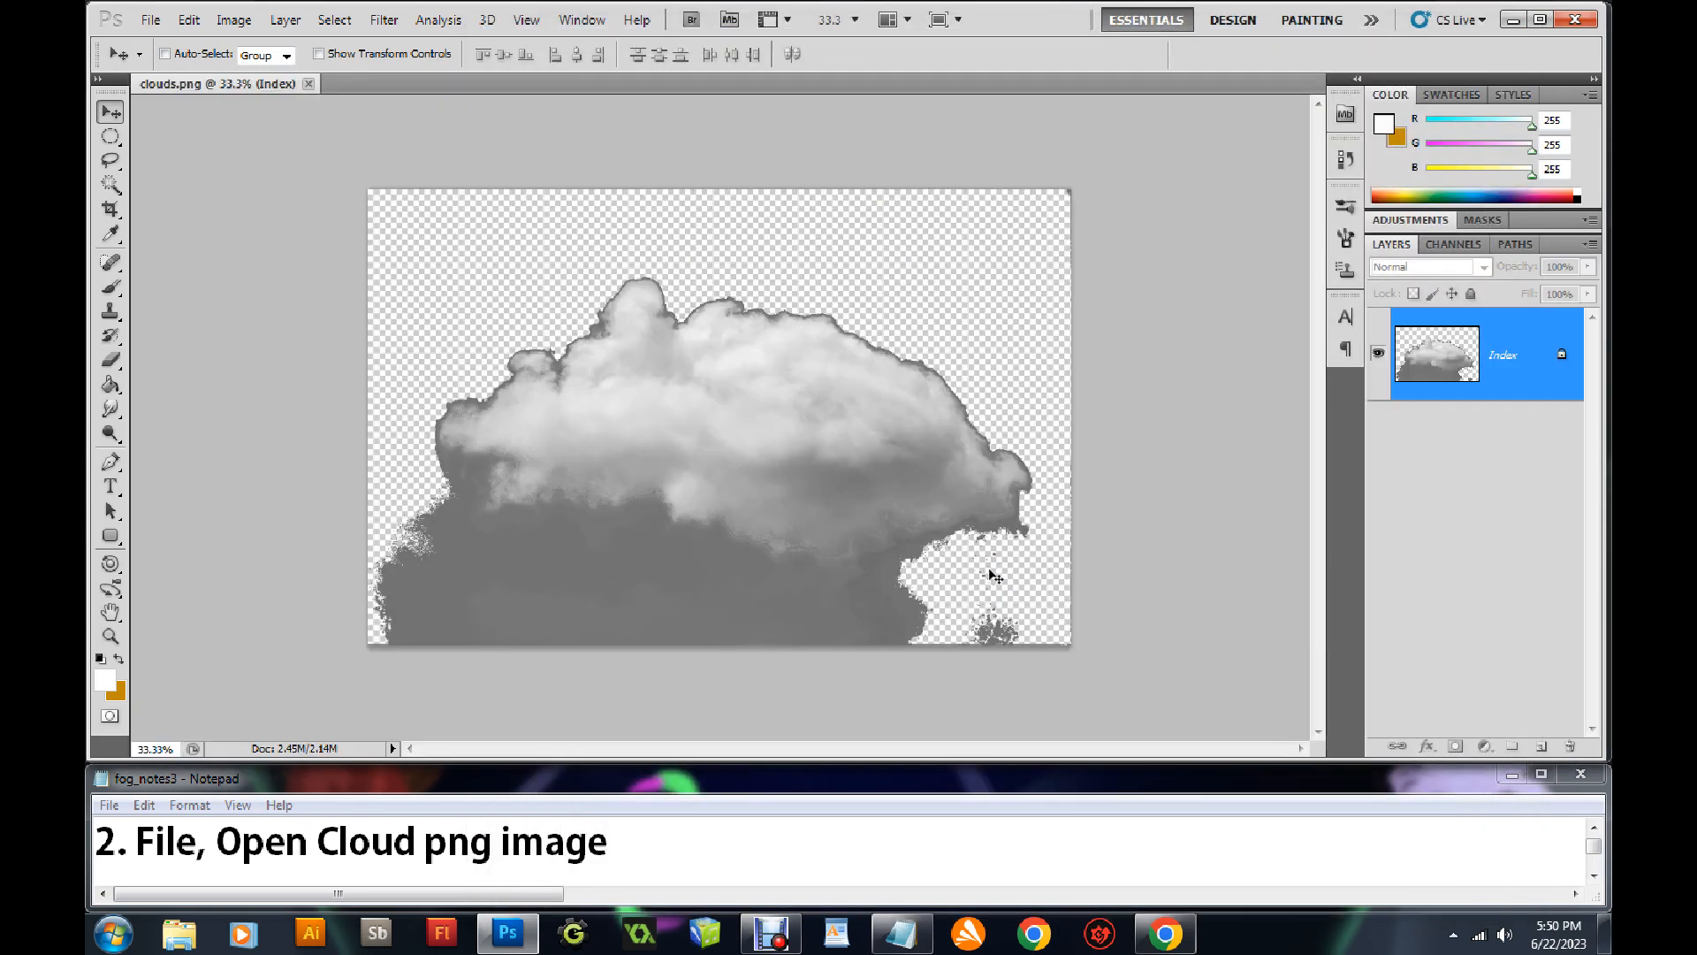
# Convert the cloud image on the Index layer to CMYK Color mode, accepting the profile conversion
pyautogui.click(1594, 876)
pyautogui.click(1594, 876)
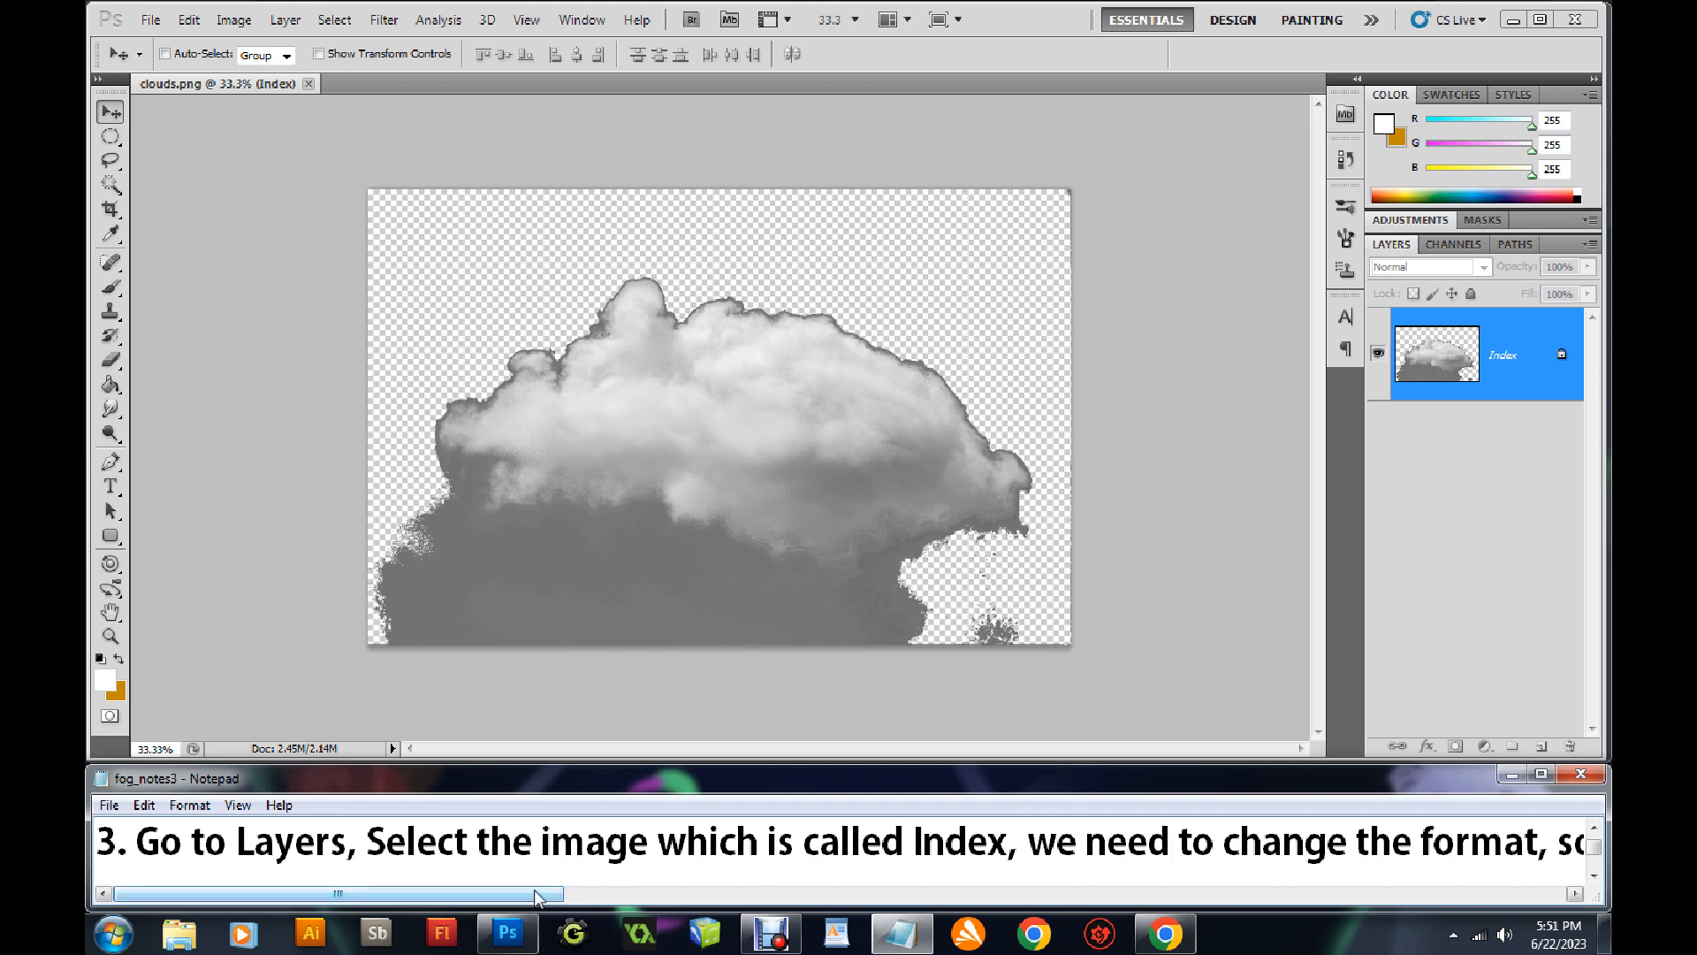
pyautogui.click(1509, 386)
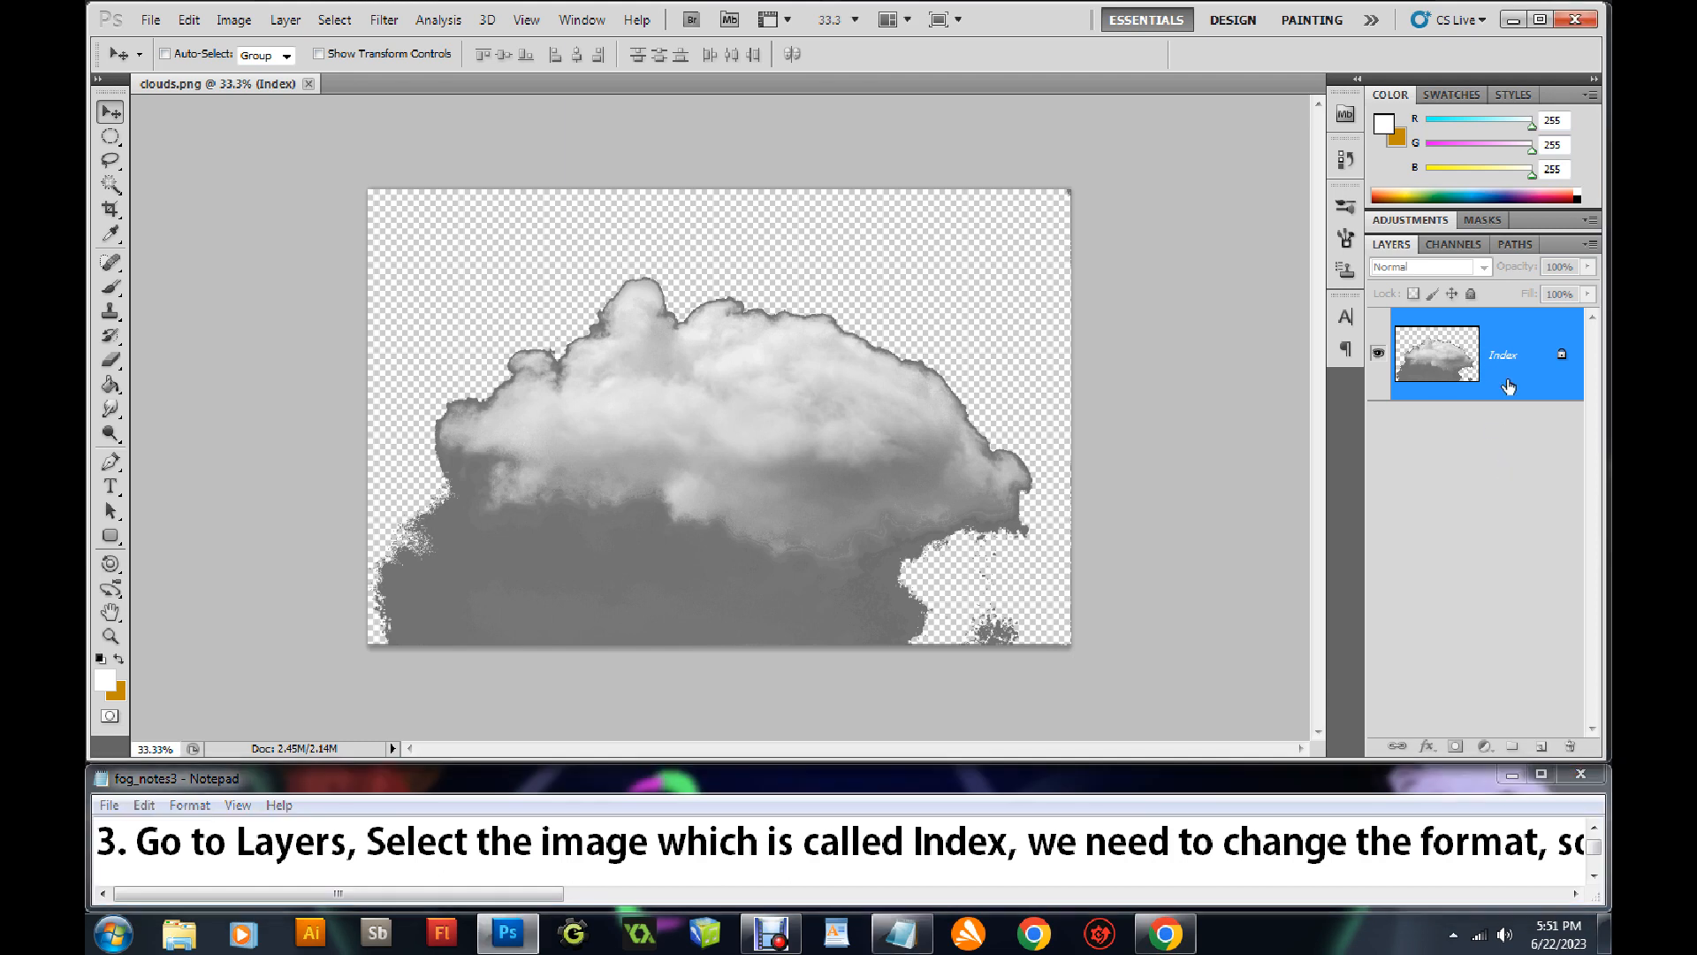
pyautogui.moveTo(524, 895); pyautogui.dragTo(1010, 905)
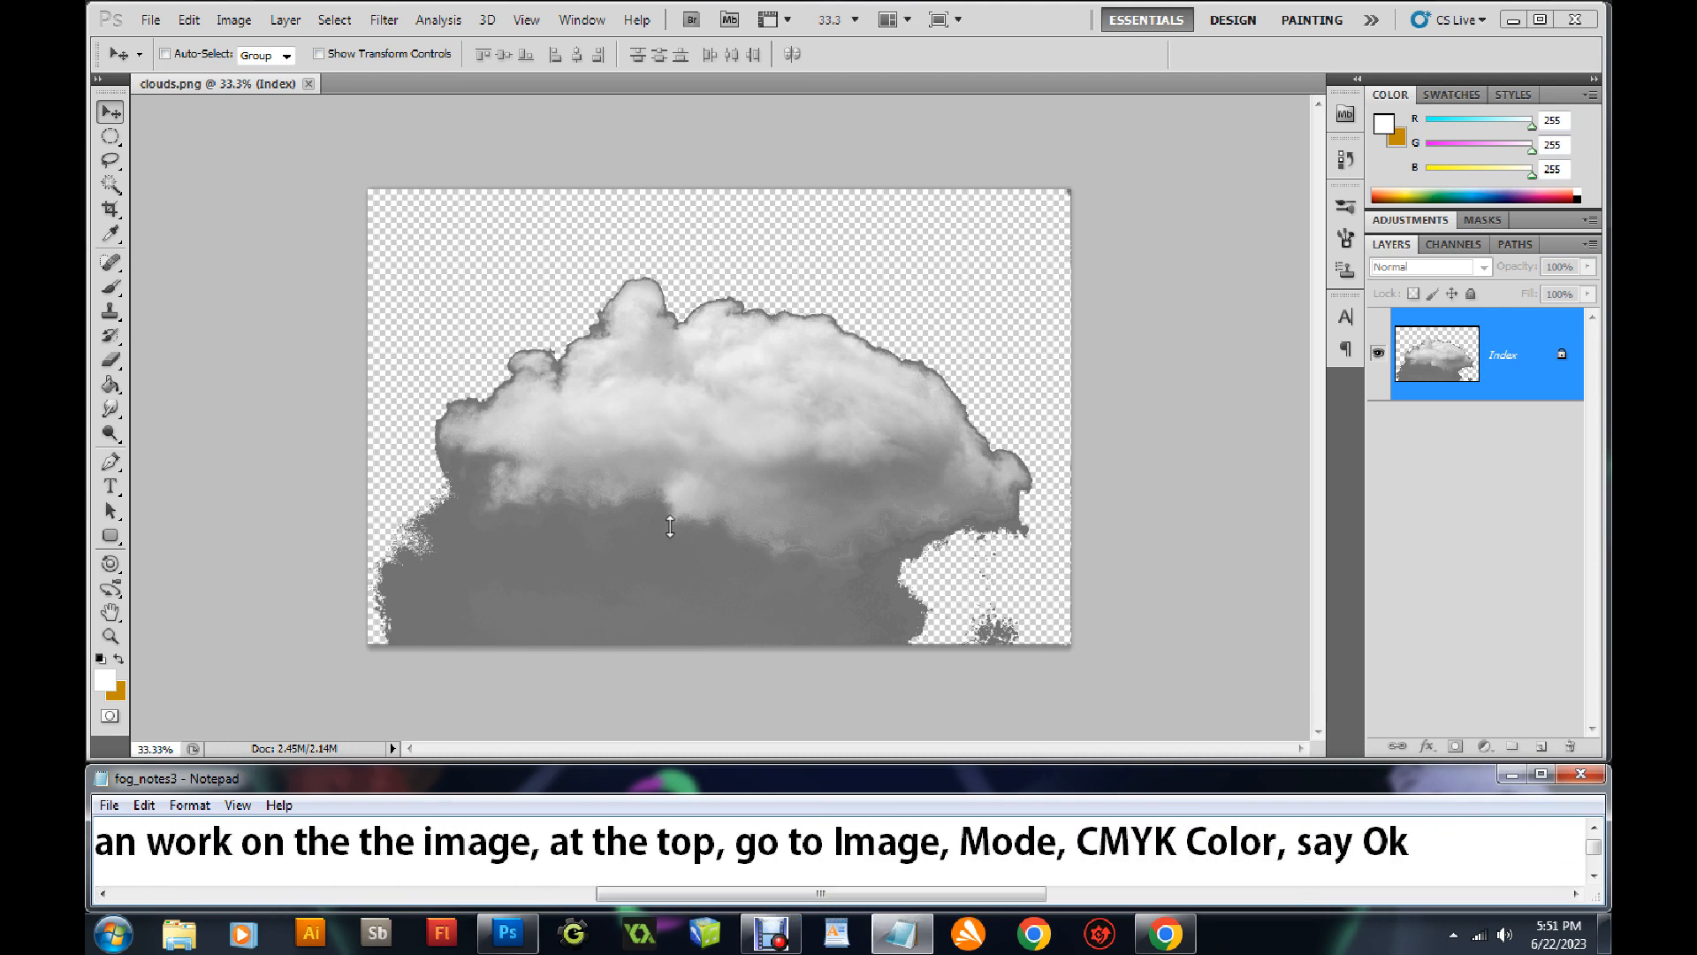
pyautogui.click(235, 20)
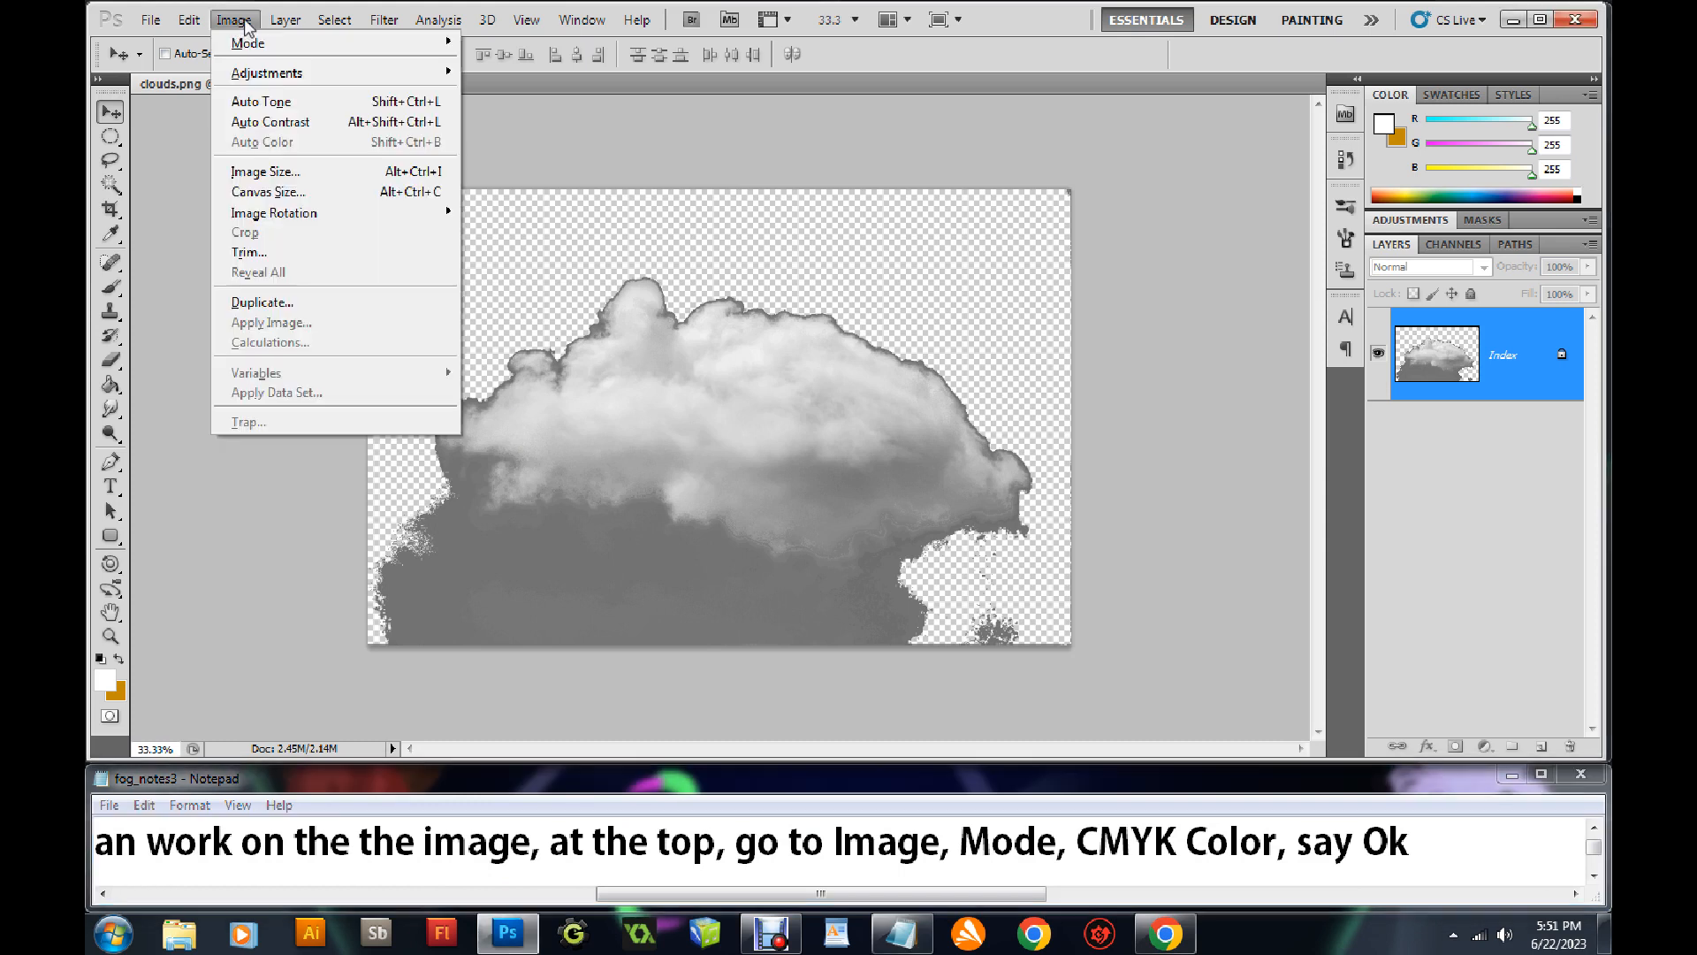
pyautogui.moveTo(252, 43)
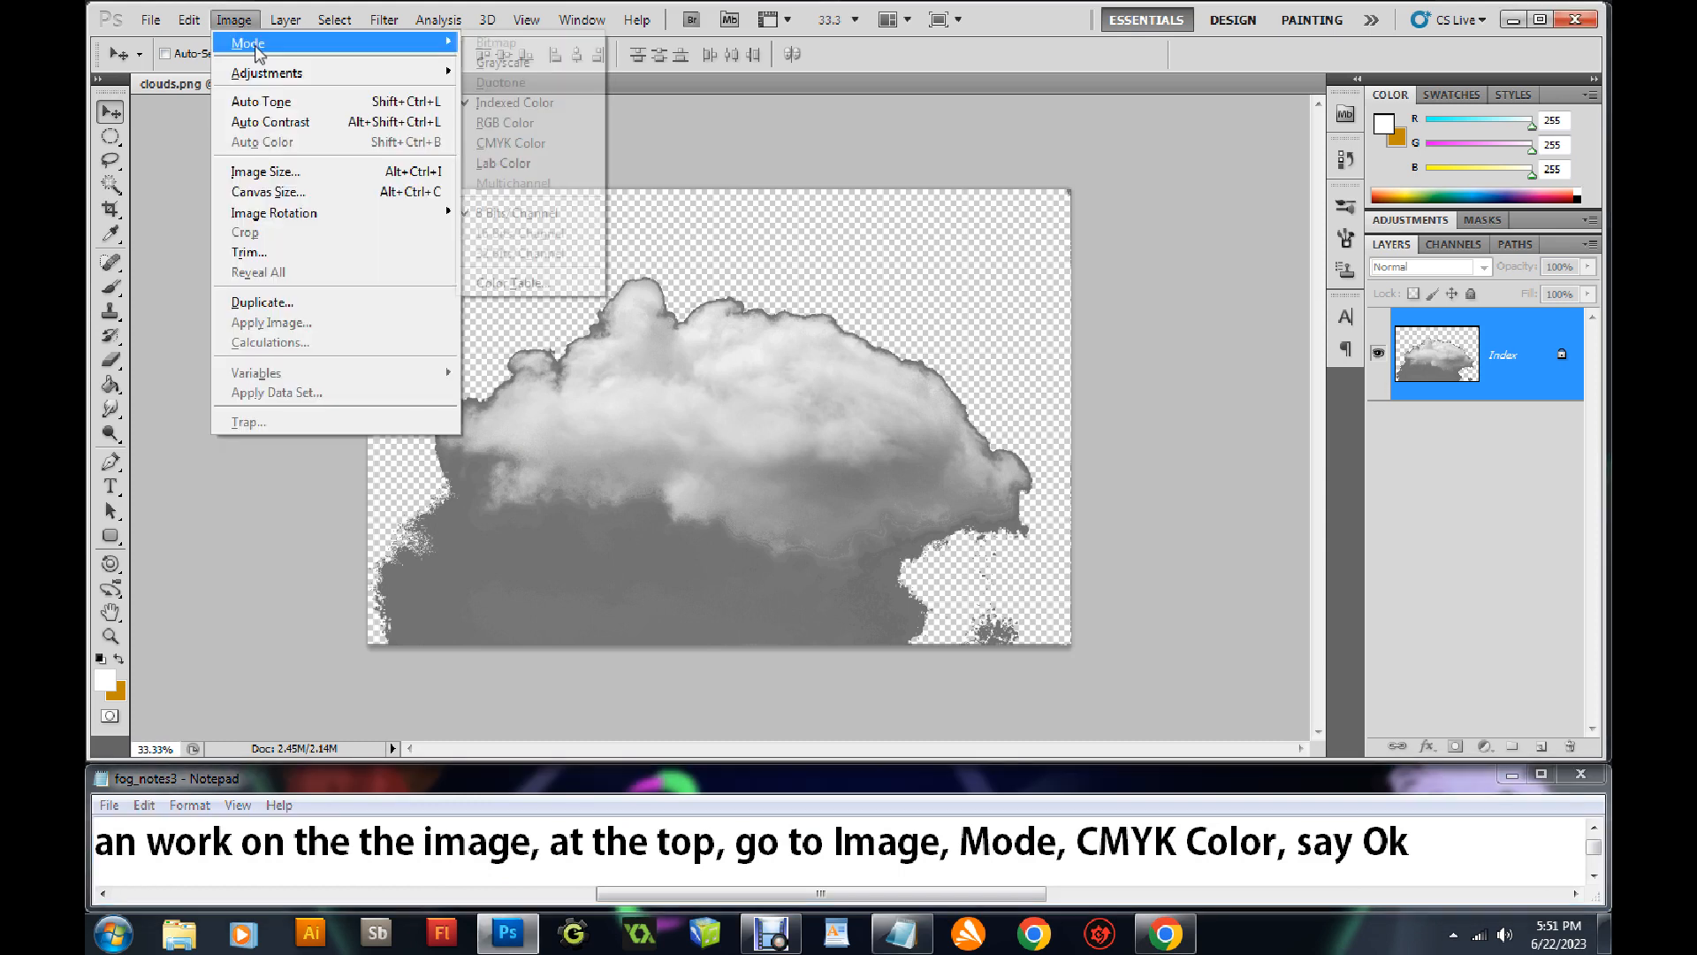
pyautogui.click(523, 144)
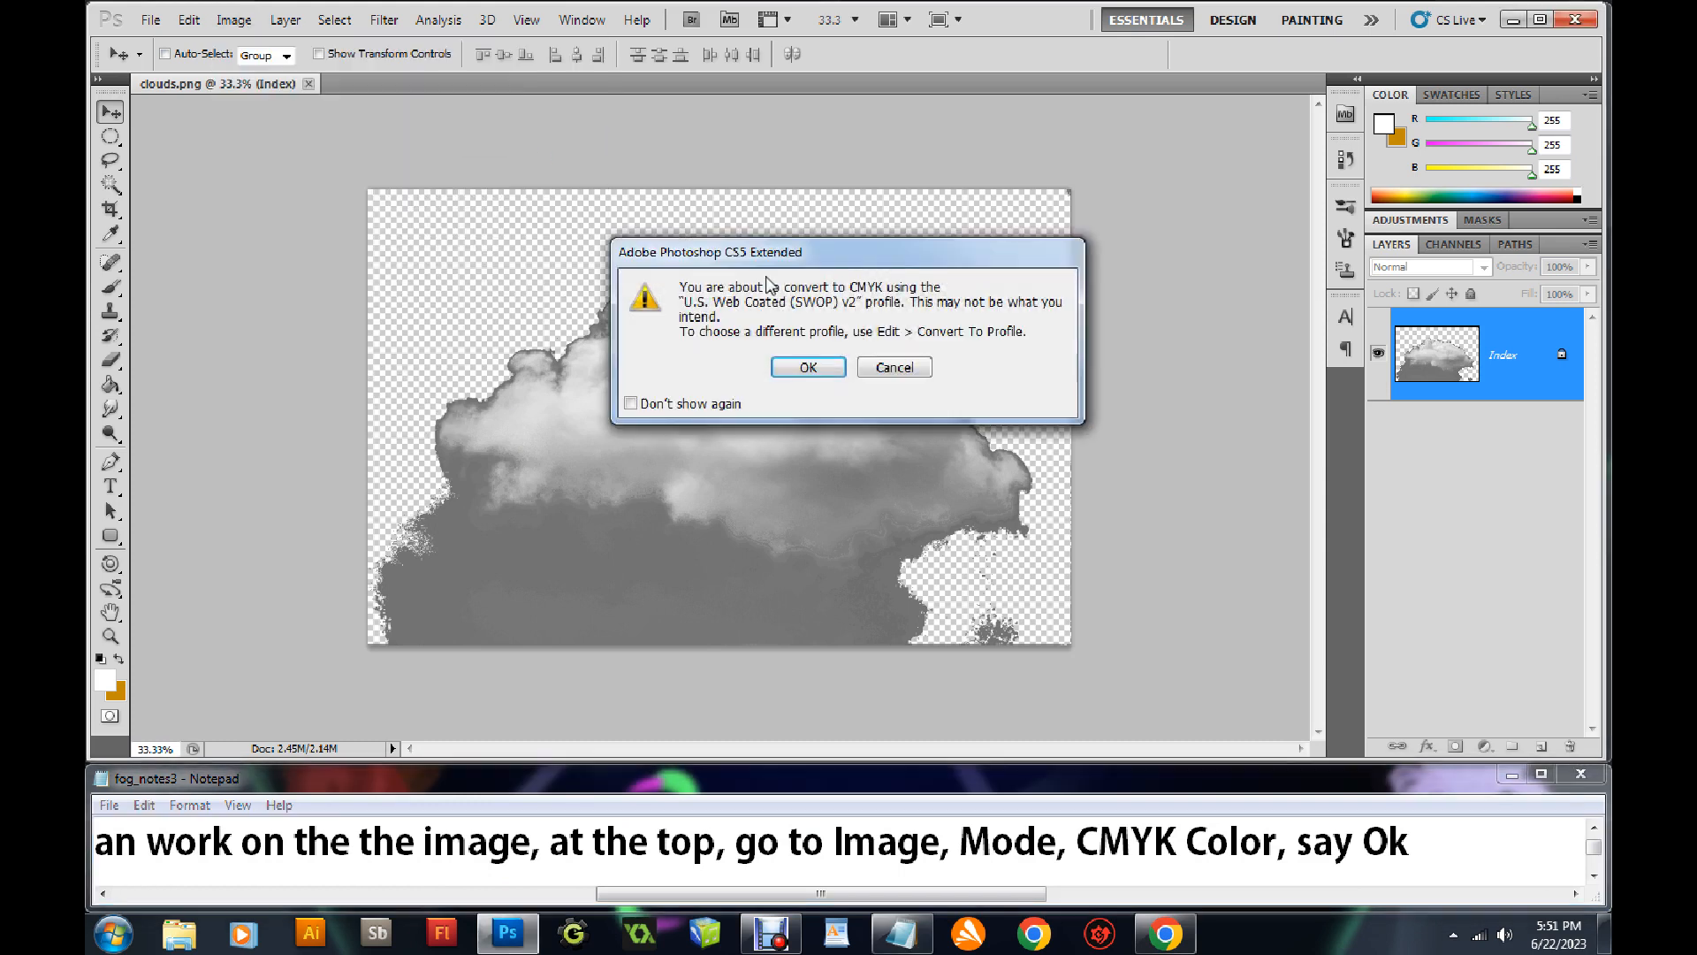
pyautogui.click(824, 366)
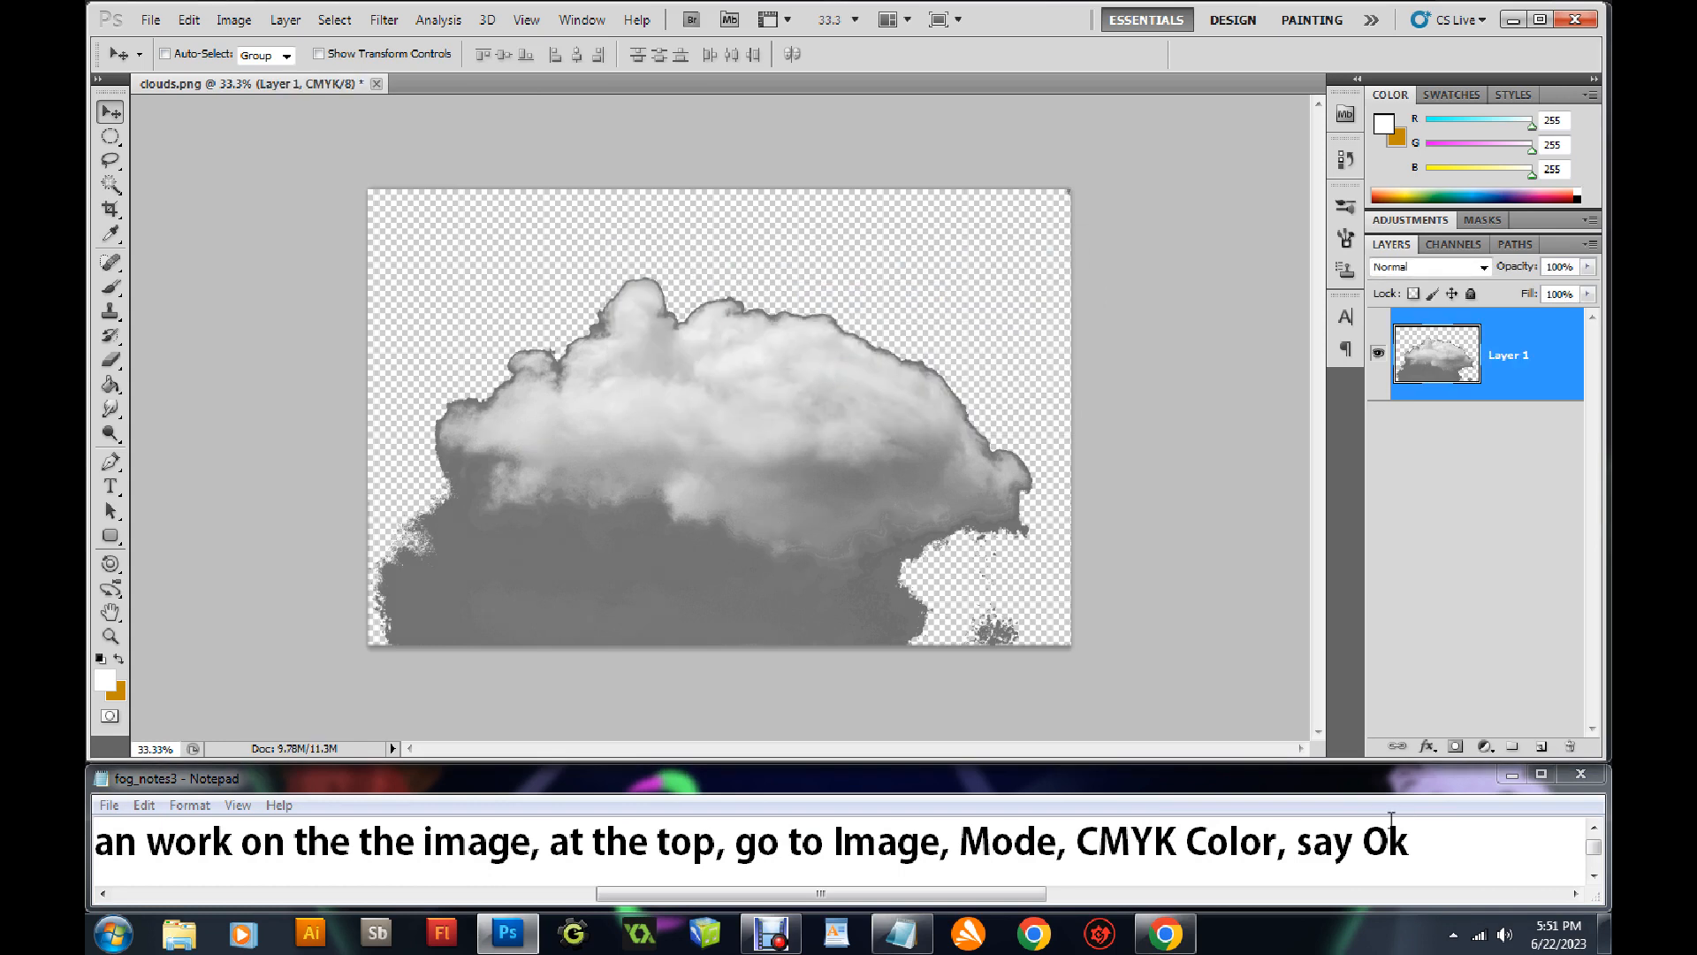
# Append ", now it says layer 1" to the end of line 3 in the fog_notes3 Notepad file
pyautogui.click(1442, 841)
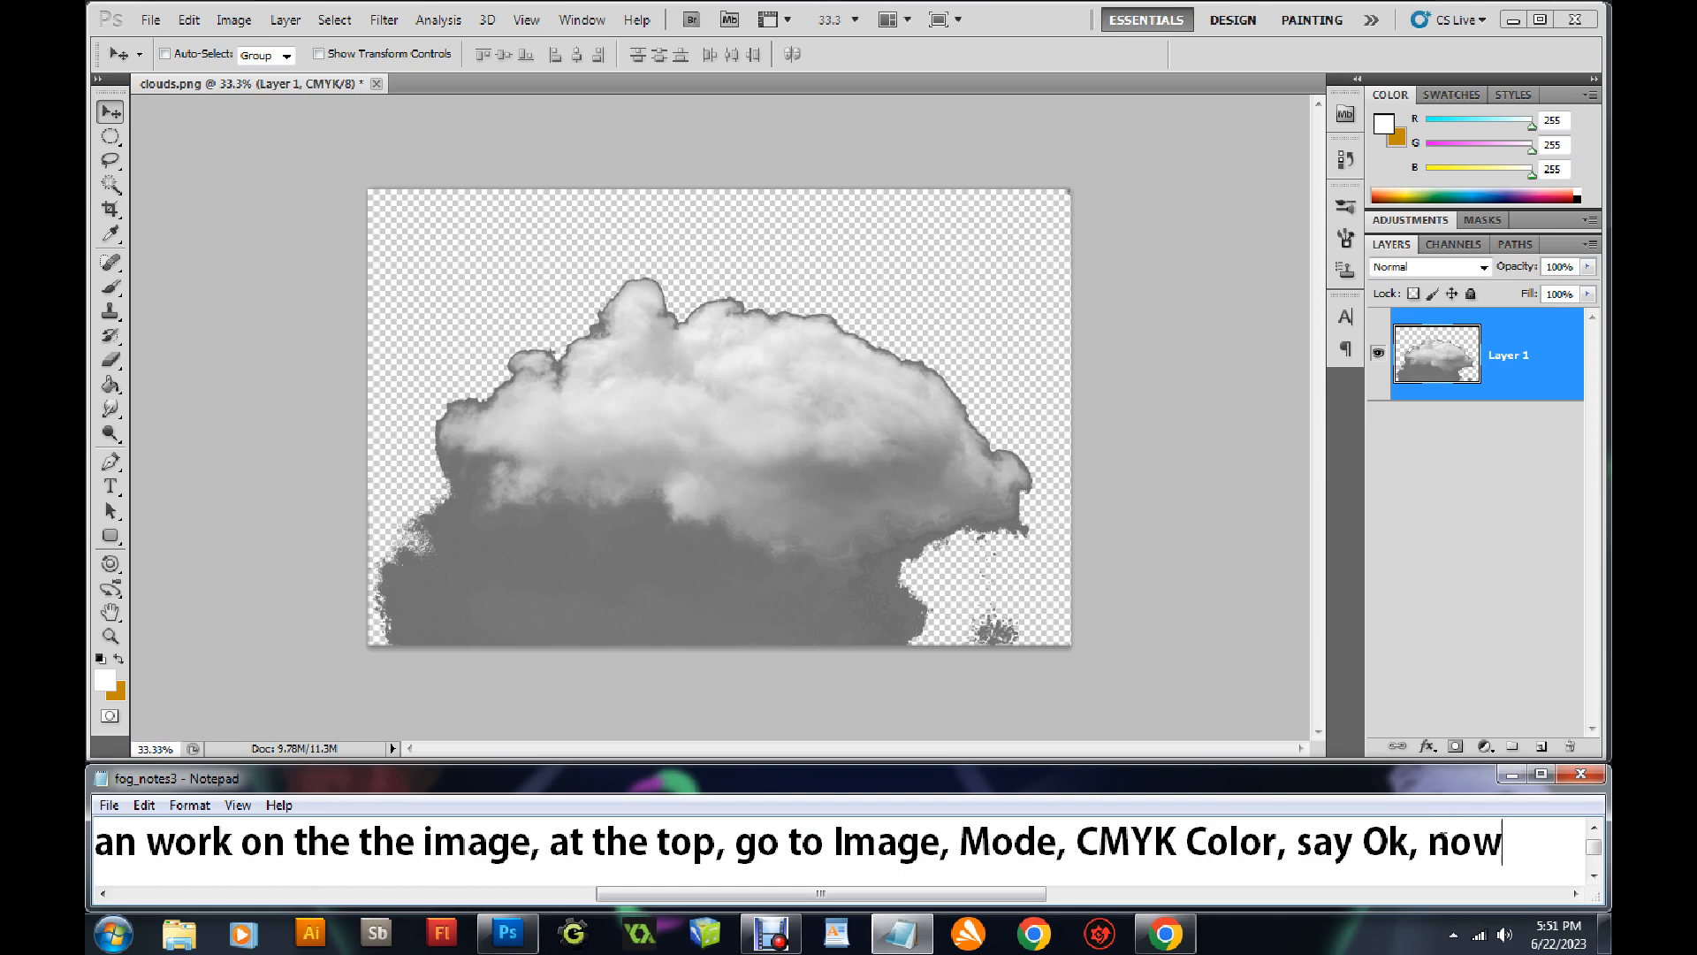
pyautogui.write(', now it says layer 1')
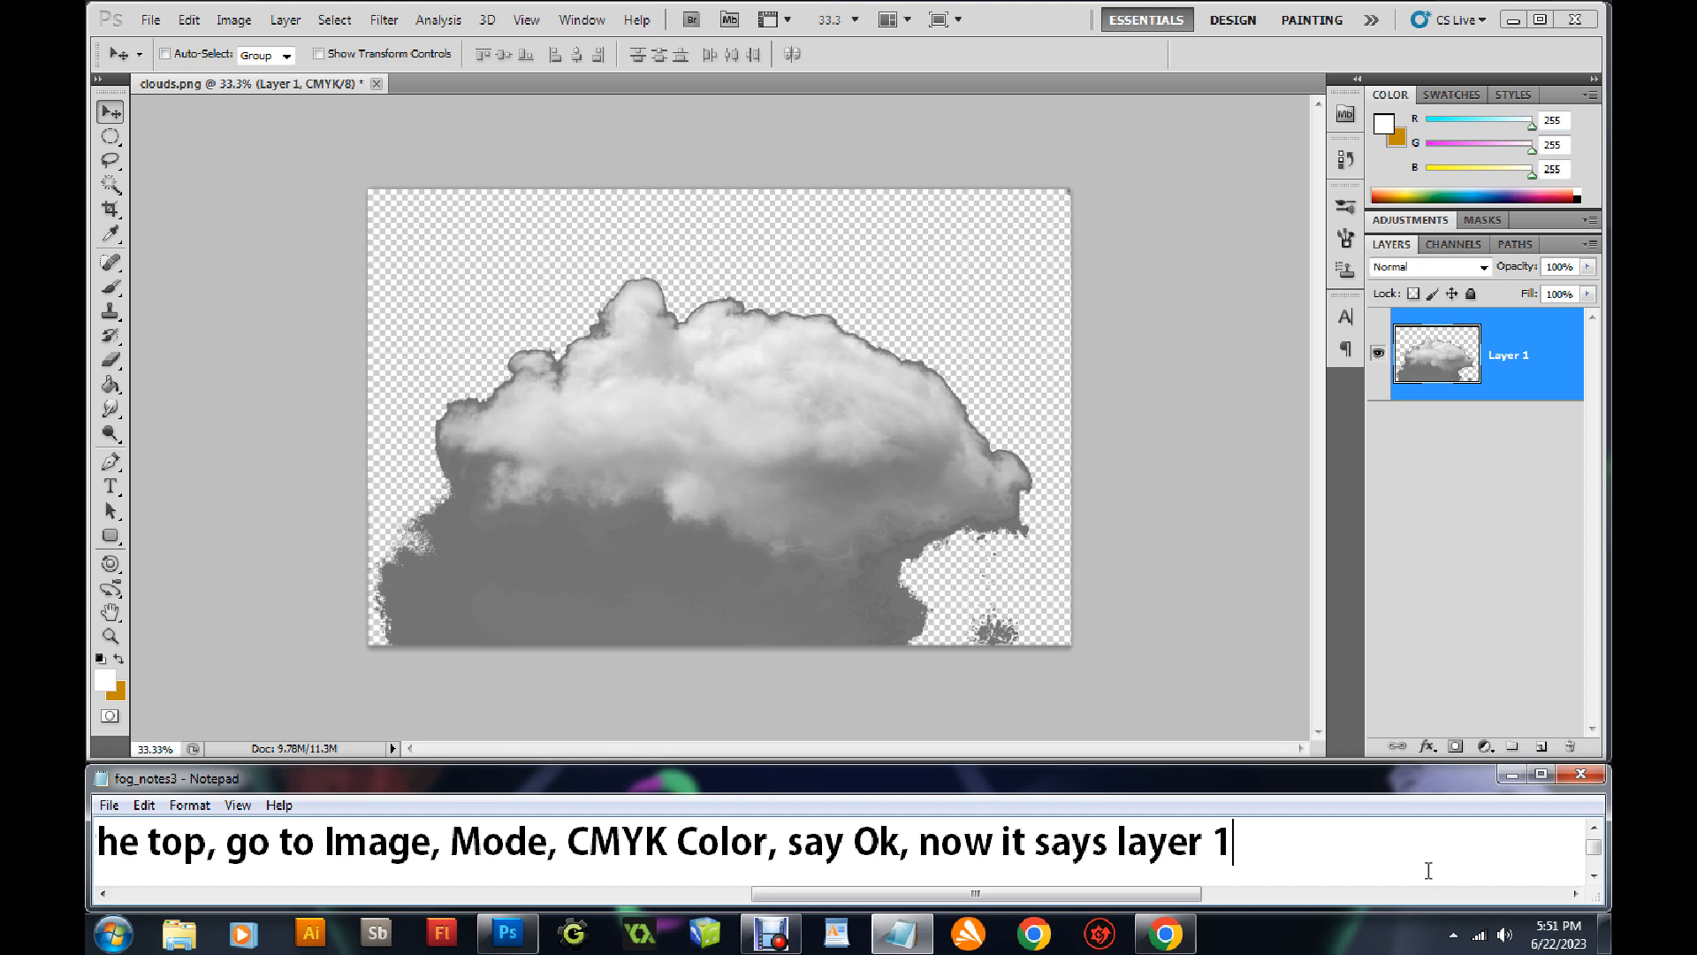
pyautogui.moveTo(1180, 897); pyautogui.dragTo(543, 894)
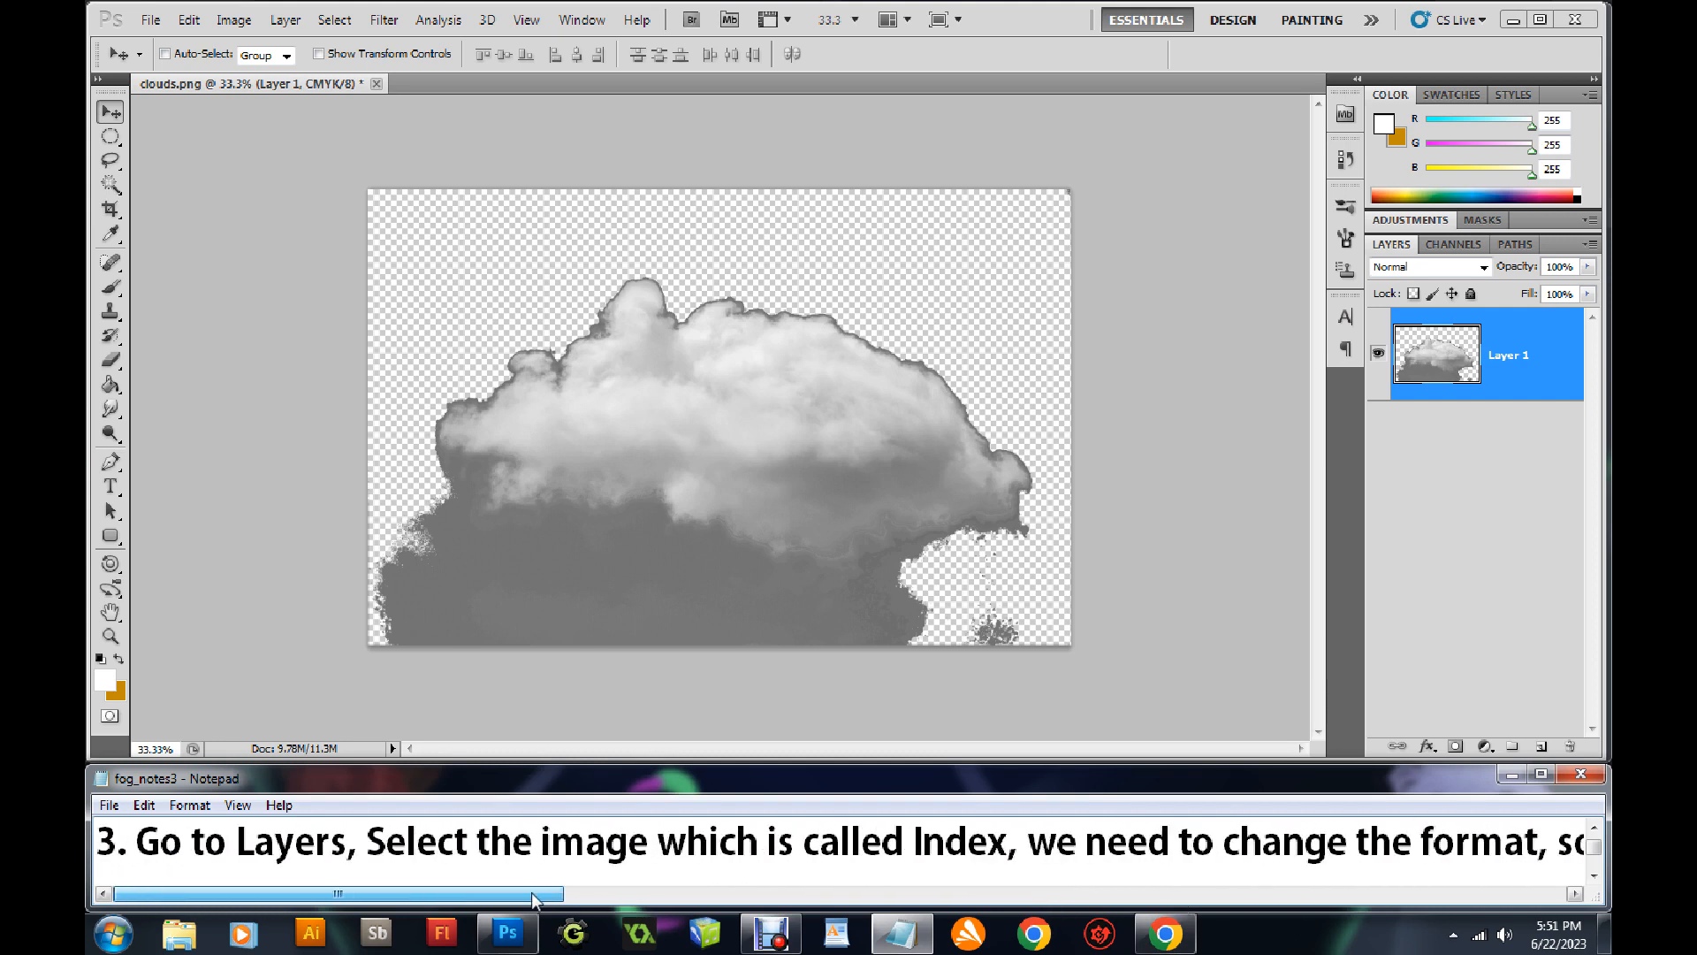
# Select the bright upper part of the cloud with the Magic Wand tool
pyautogui.click(1594, 876)
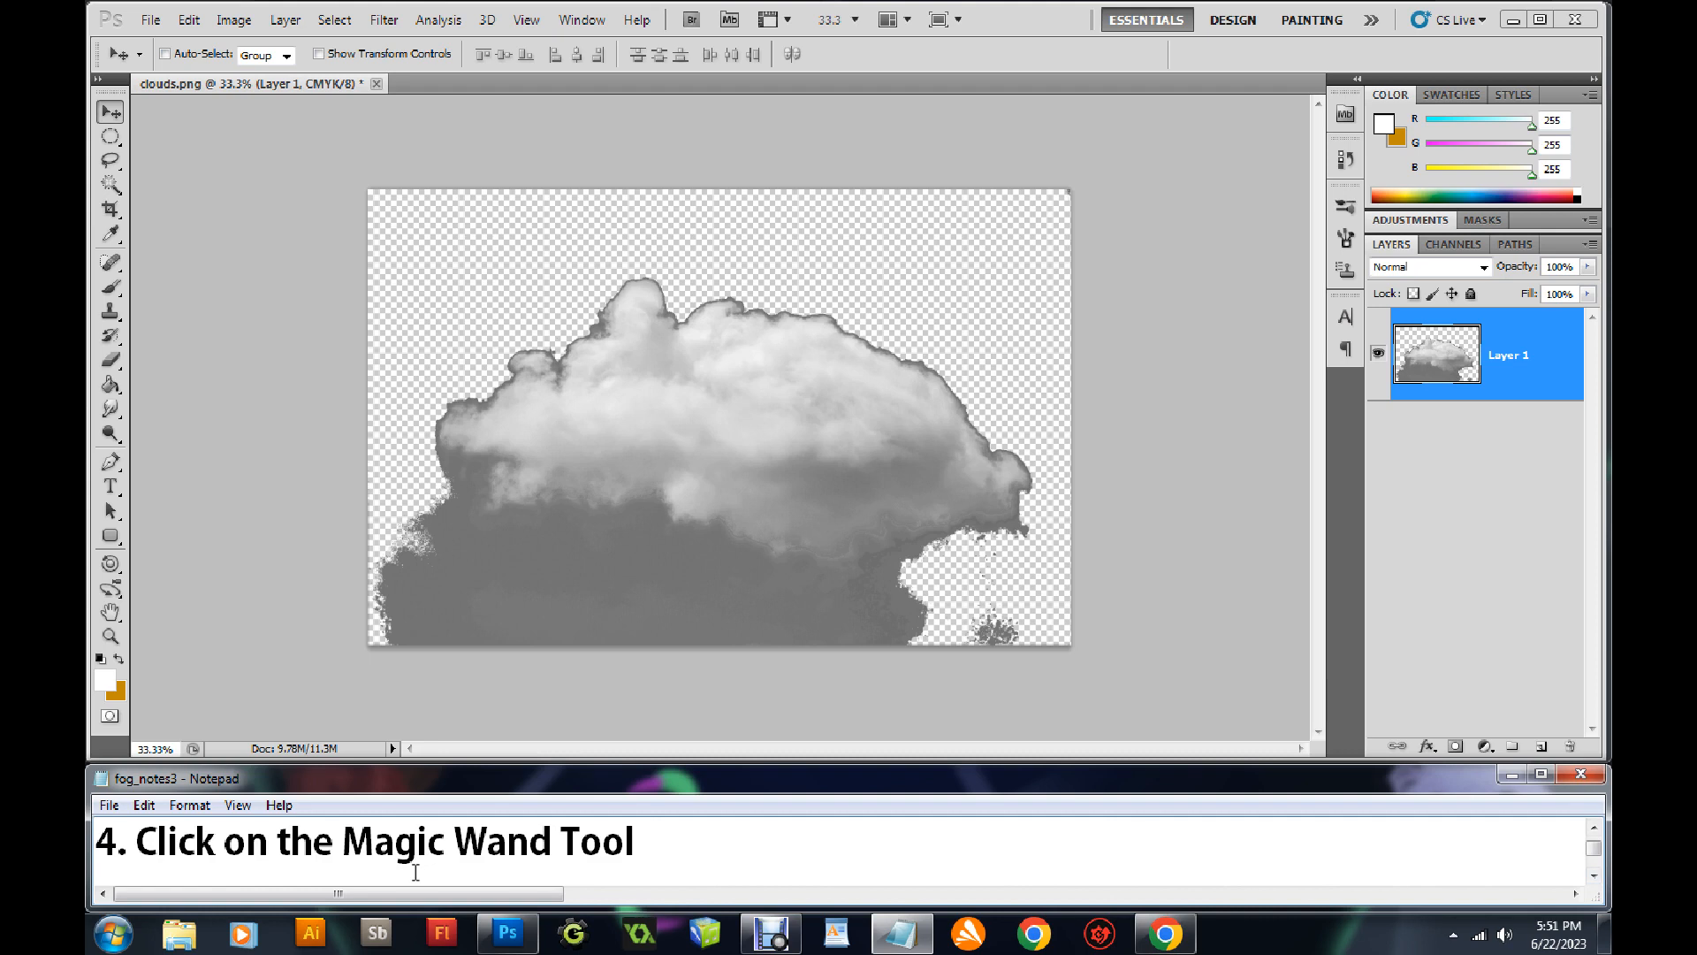
pyautogui.click(111, 184)
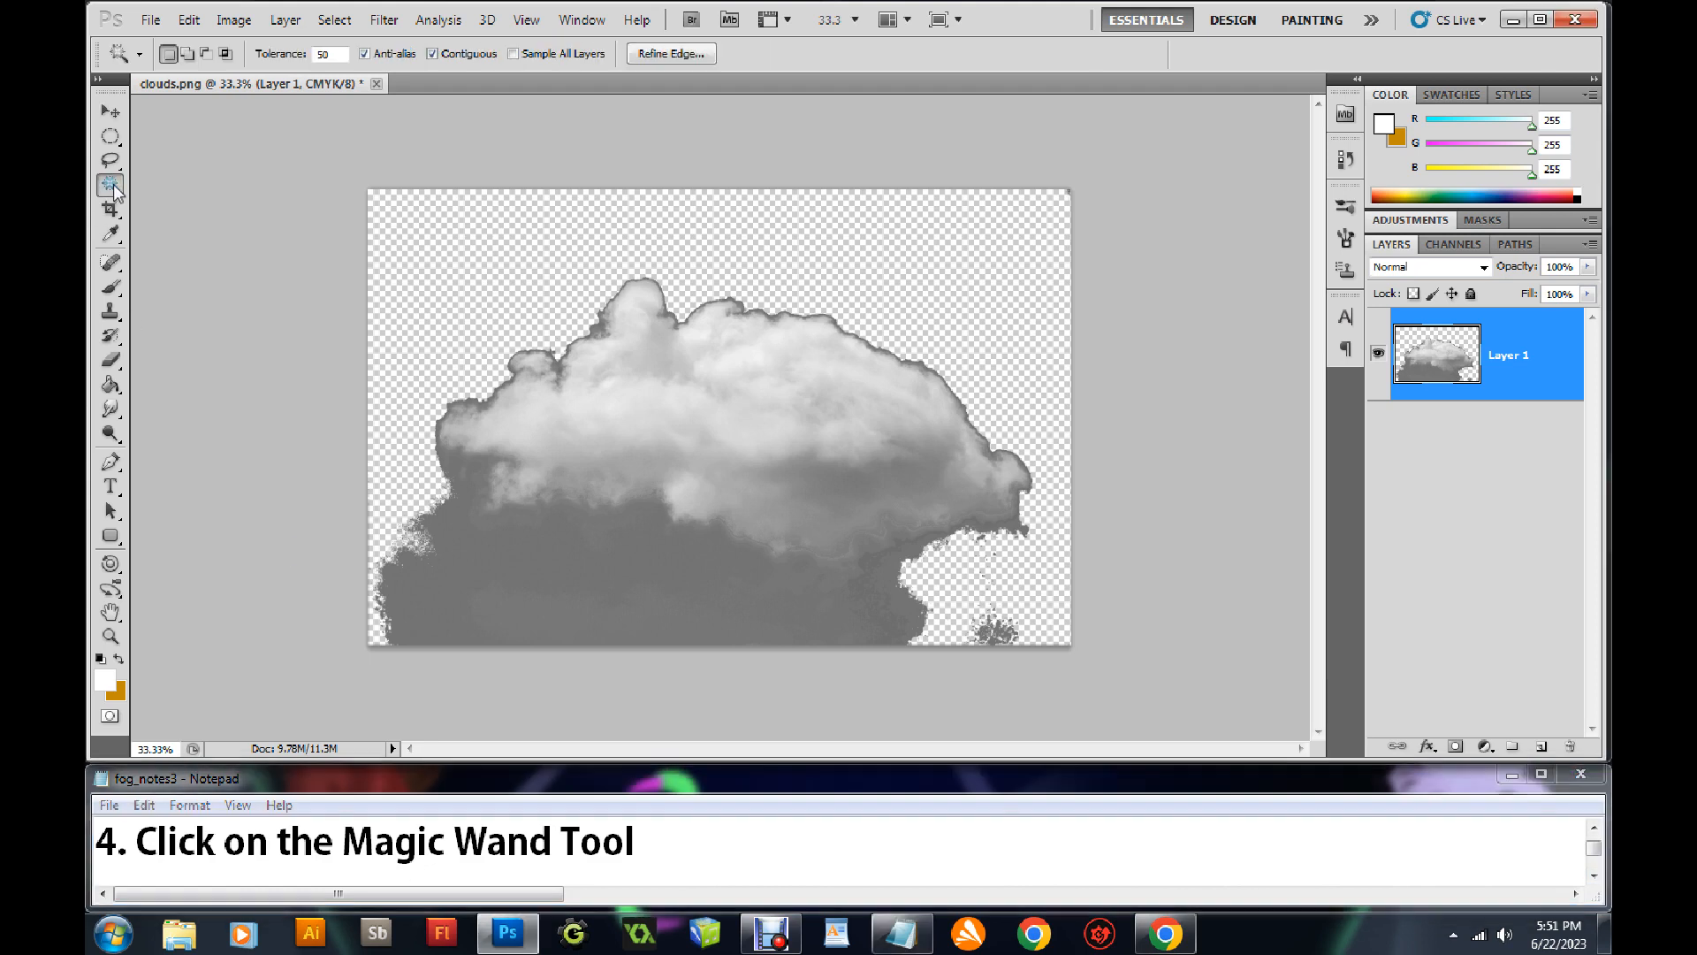
pyautogui.click(1594, 876)
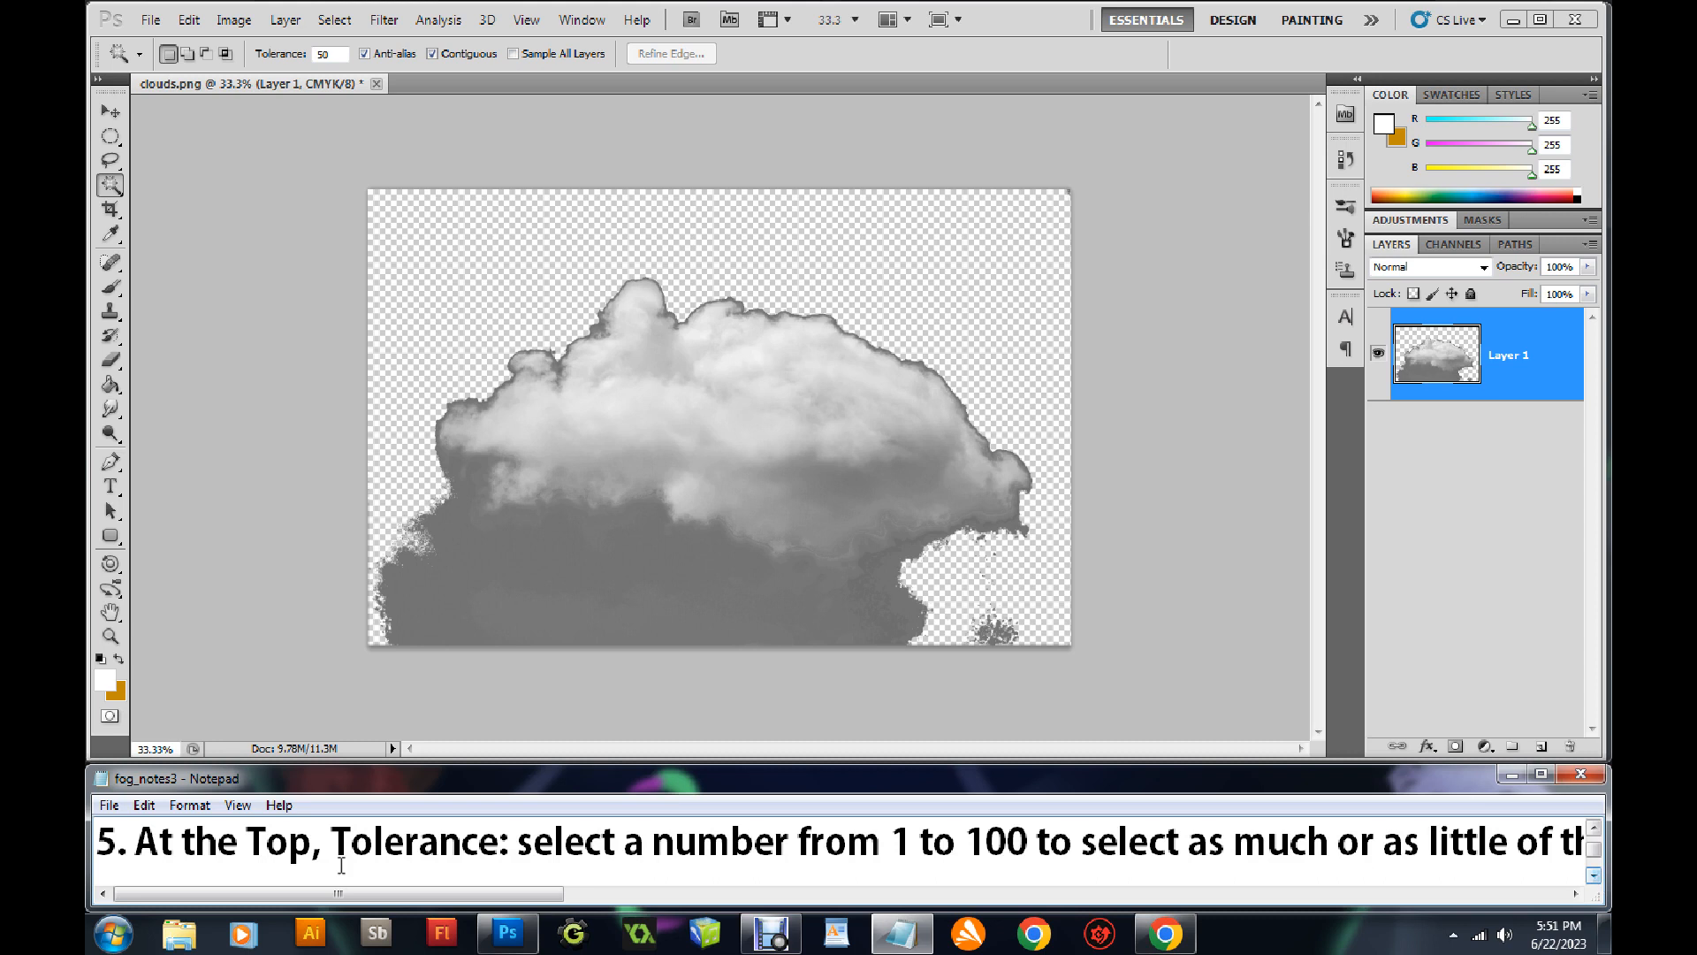
pyautogui.moveTo(297, 895); pyautogui.dragTo(428, 900)
pyautogui.click(652, 398)
pyautogui.click(652, 398)
# Try Magic Wand selections of the bright cloud area with a tolerance of 10 and with a tolerance of 50
pyautogui.doubleClick(329, 54)
pyautogui.write('10')
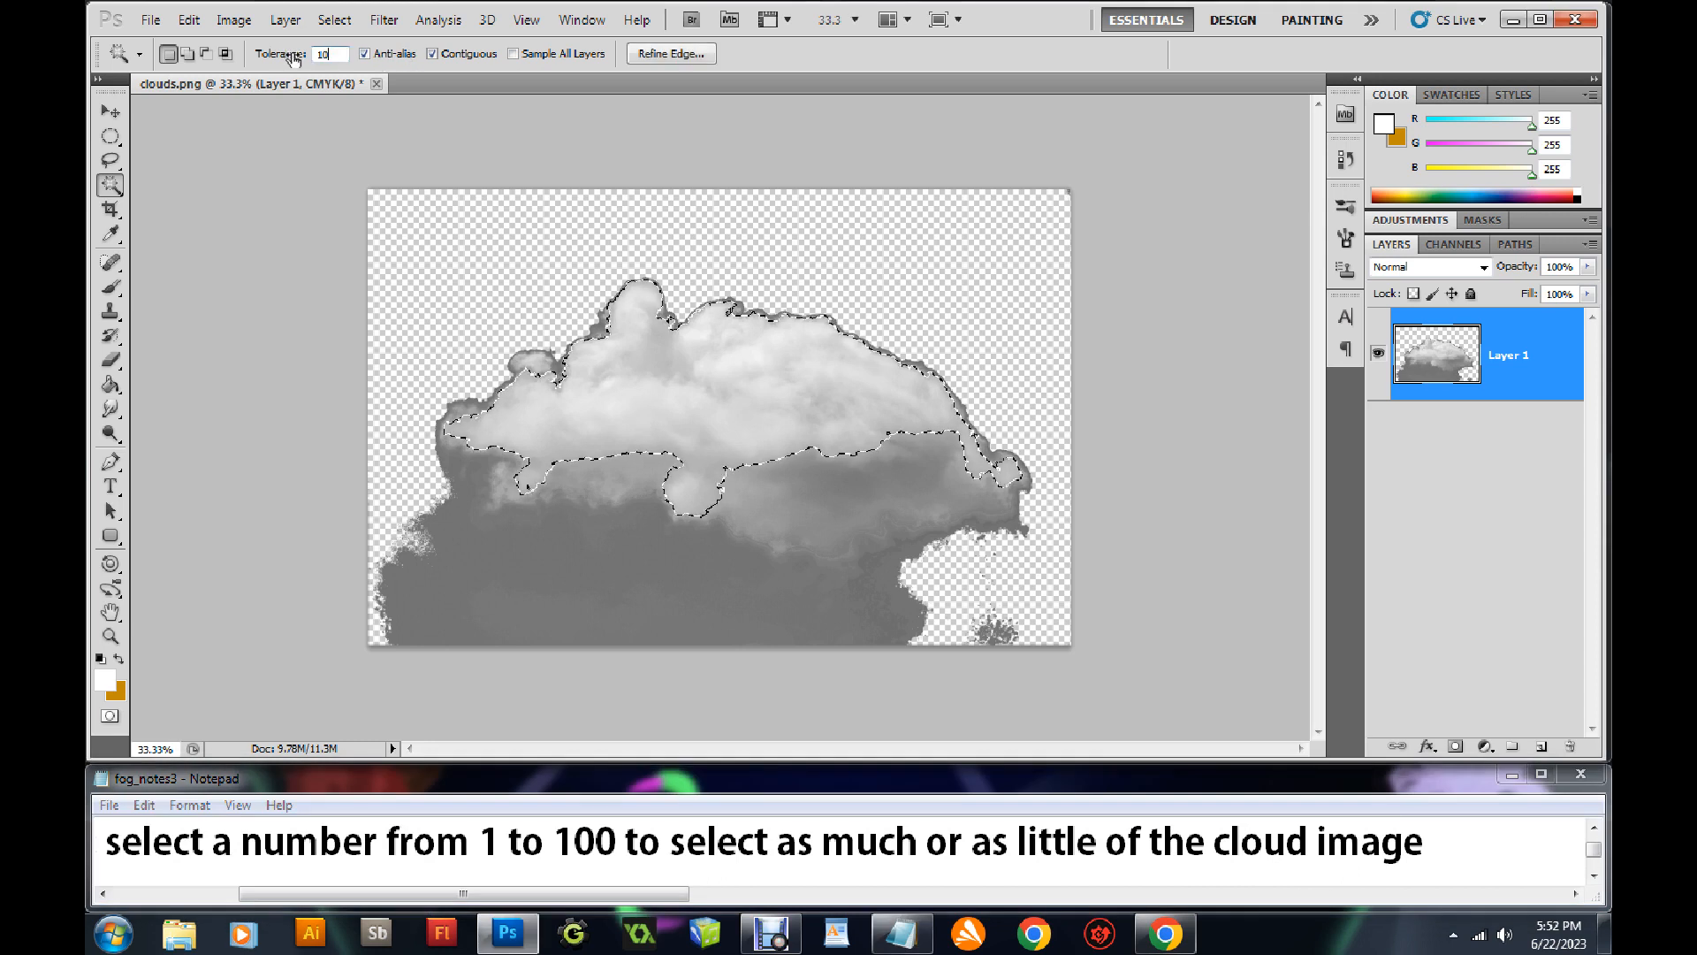
pyautogui.click(698, 396)
pyautogui.doubleClick(327, 54)
pyautogui.write('50')
pyautogui.click(662, 350)
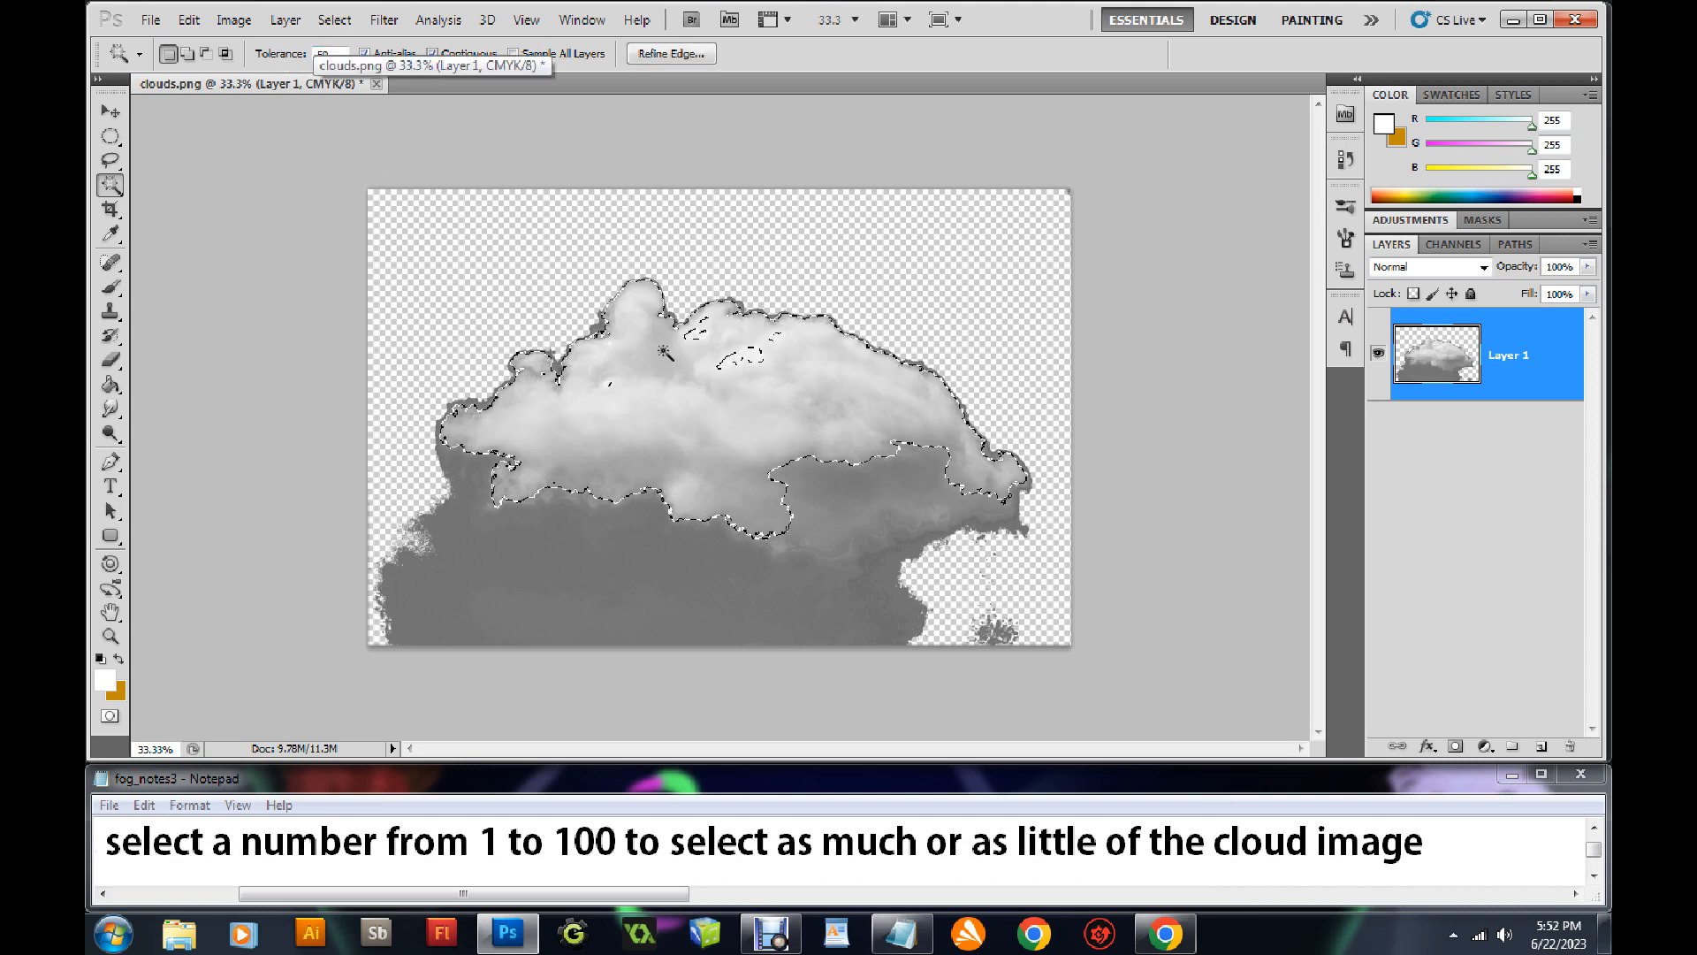
# Set the Magic Wand tolerance to 15, clear the old selection and reselect the bright area of the cloud
pyautogui.click(300, 55)
pyautogui.write('15')
pyautogui.hotkey('ctrl', 'd')
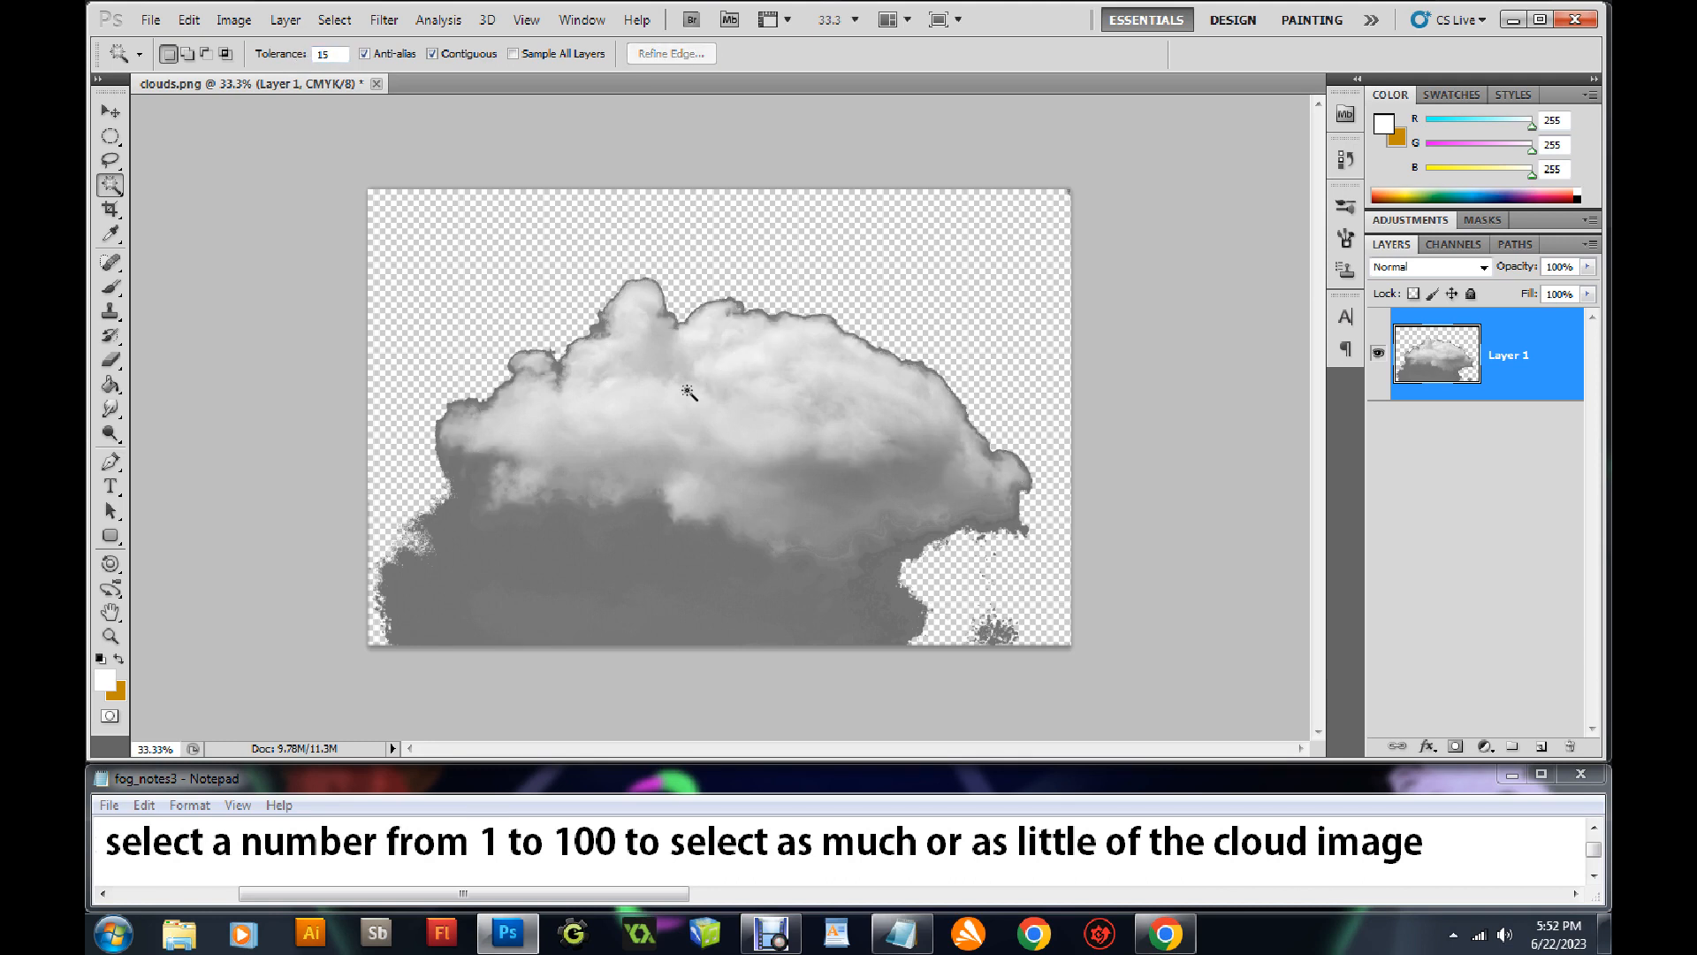
pyautogui.click(689, 392)
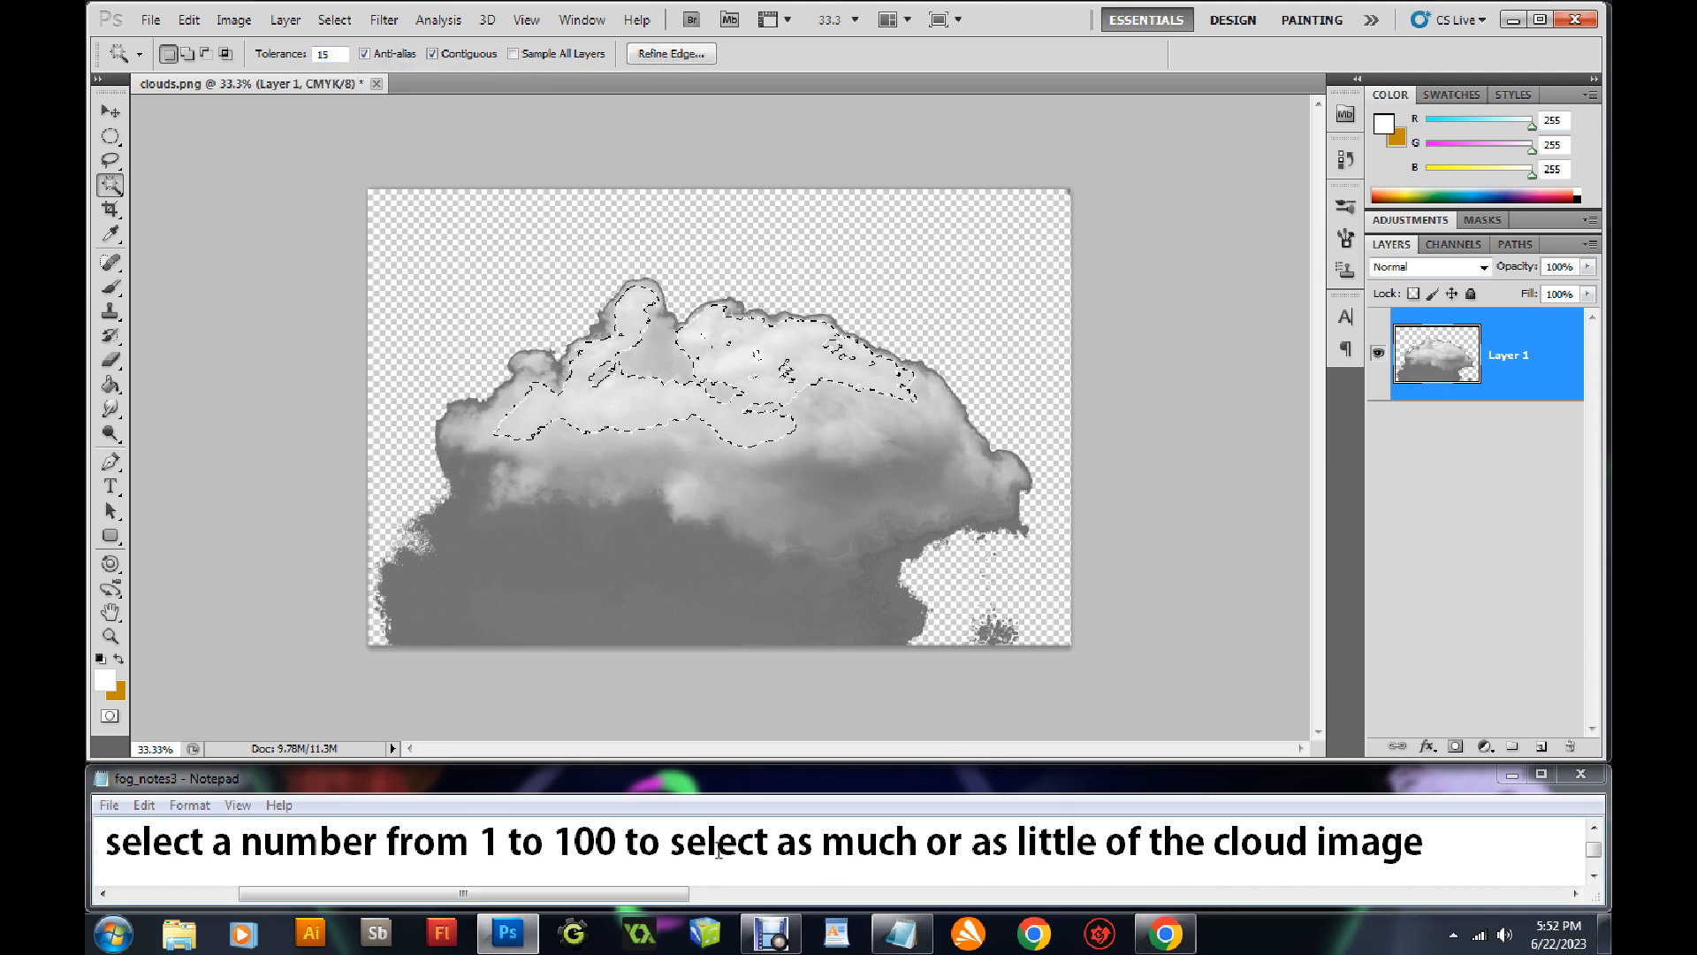
# Insert "First lets get rid of what we don't need from this cloud image, " before "Edit" in line 6 of the Notepad notes
pyautogui.moveTo(682, 895); pyautogui.dragTo(557, 900)
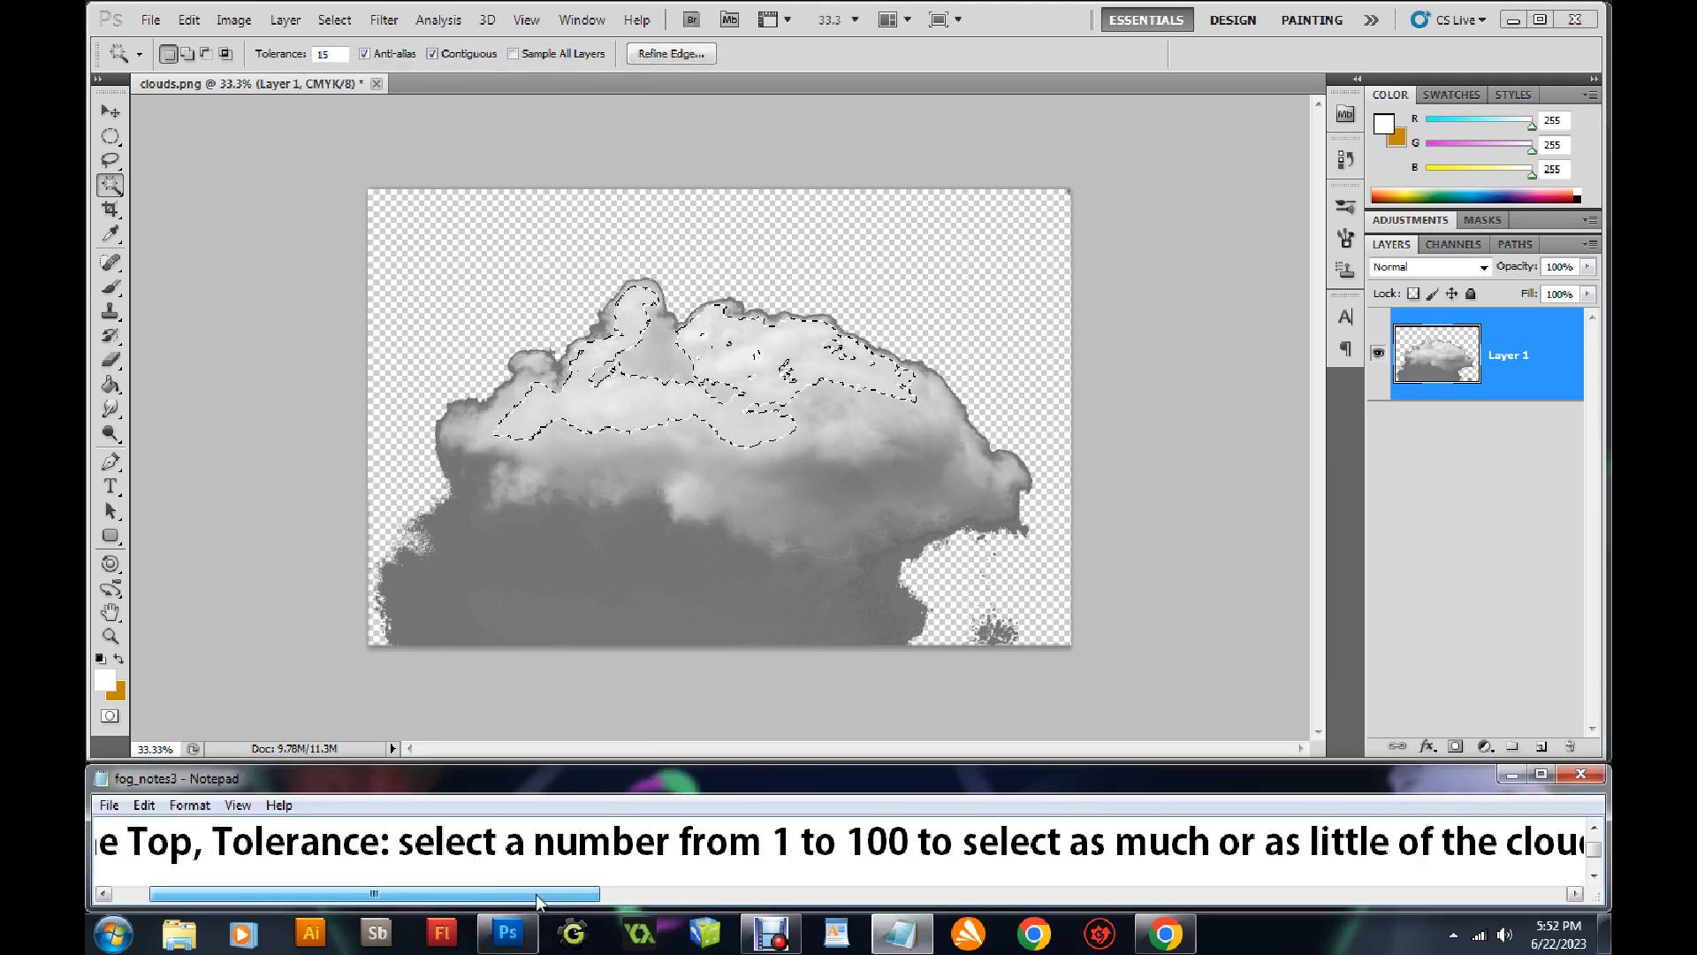
pyautogui.click(1593, 875)
pyautogui.click(1593, 875)
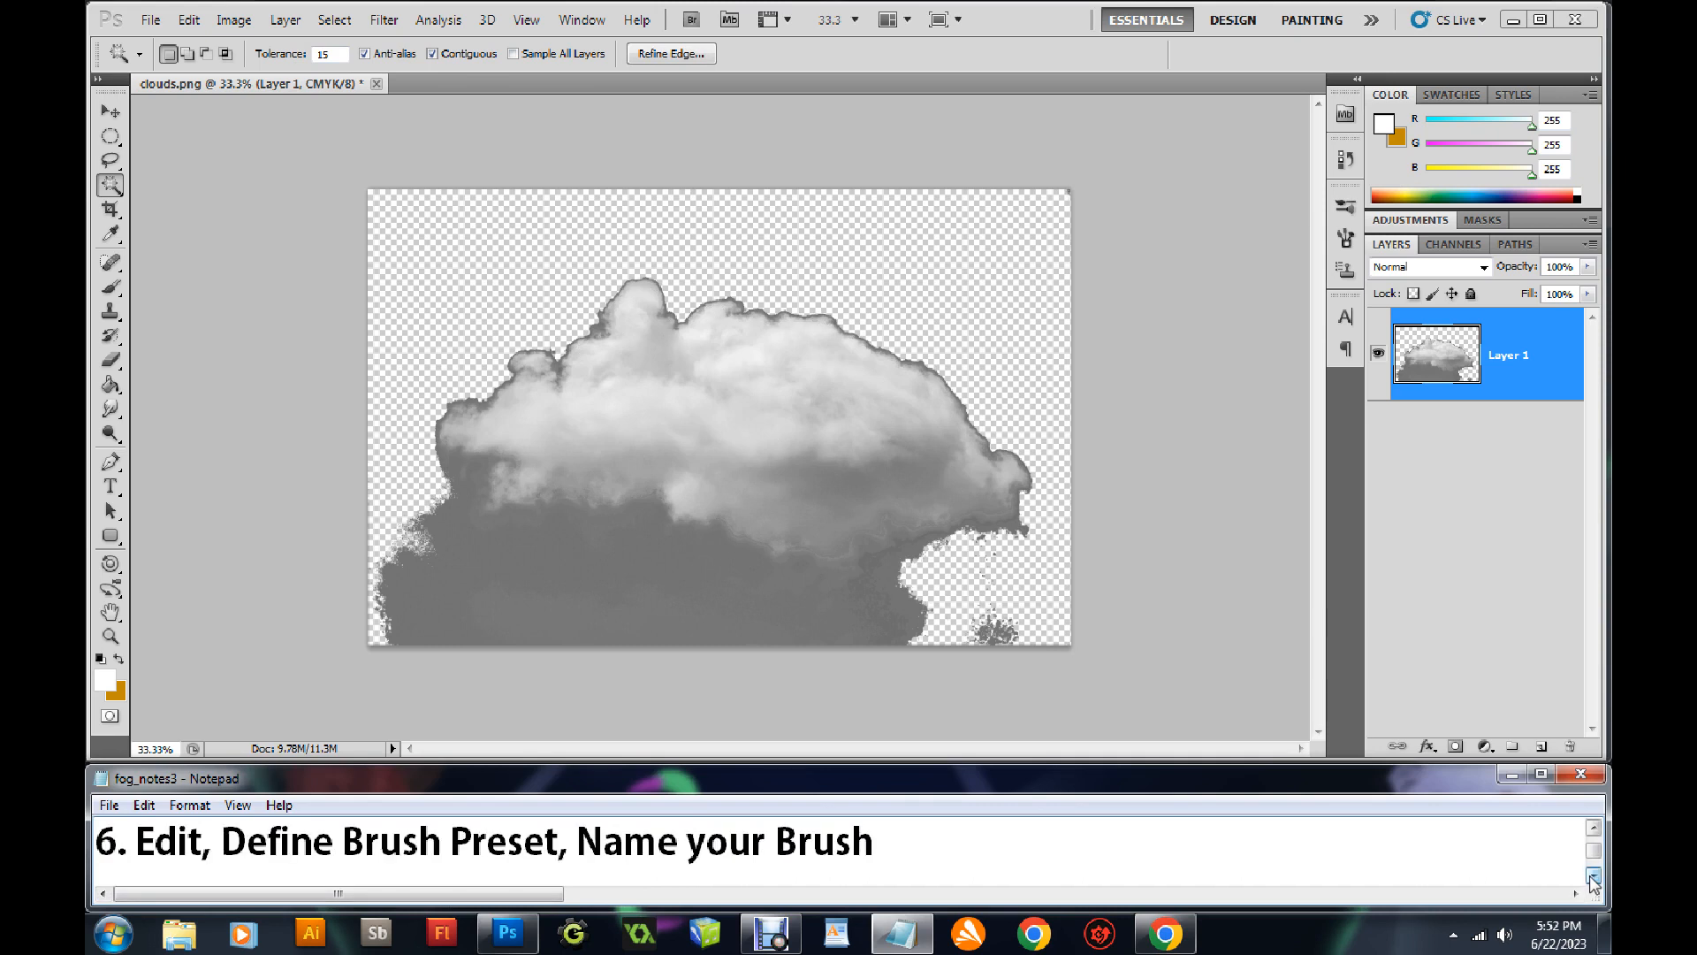
pyautogui.click(648, 362)
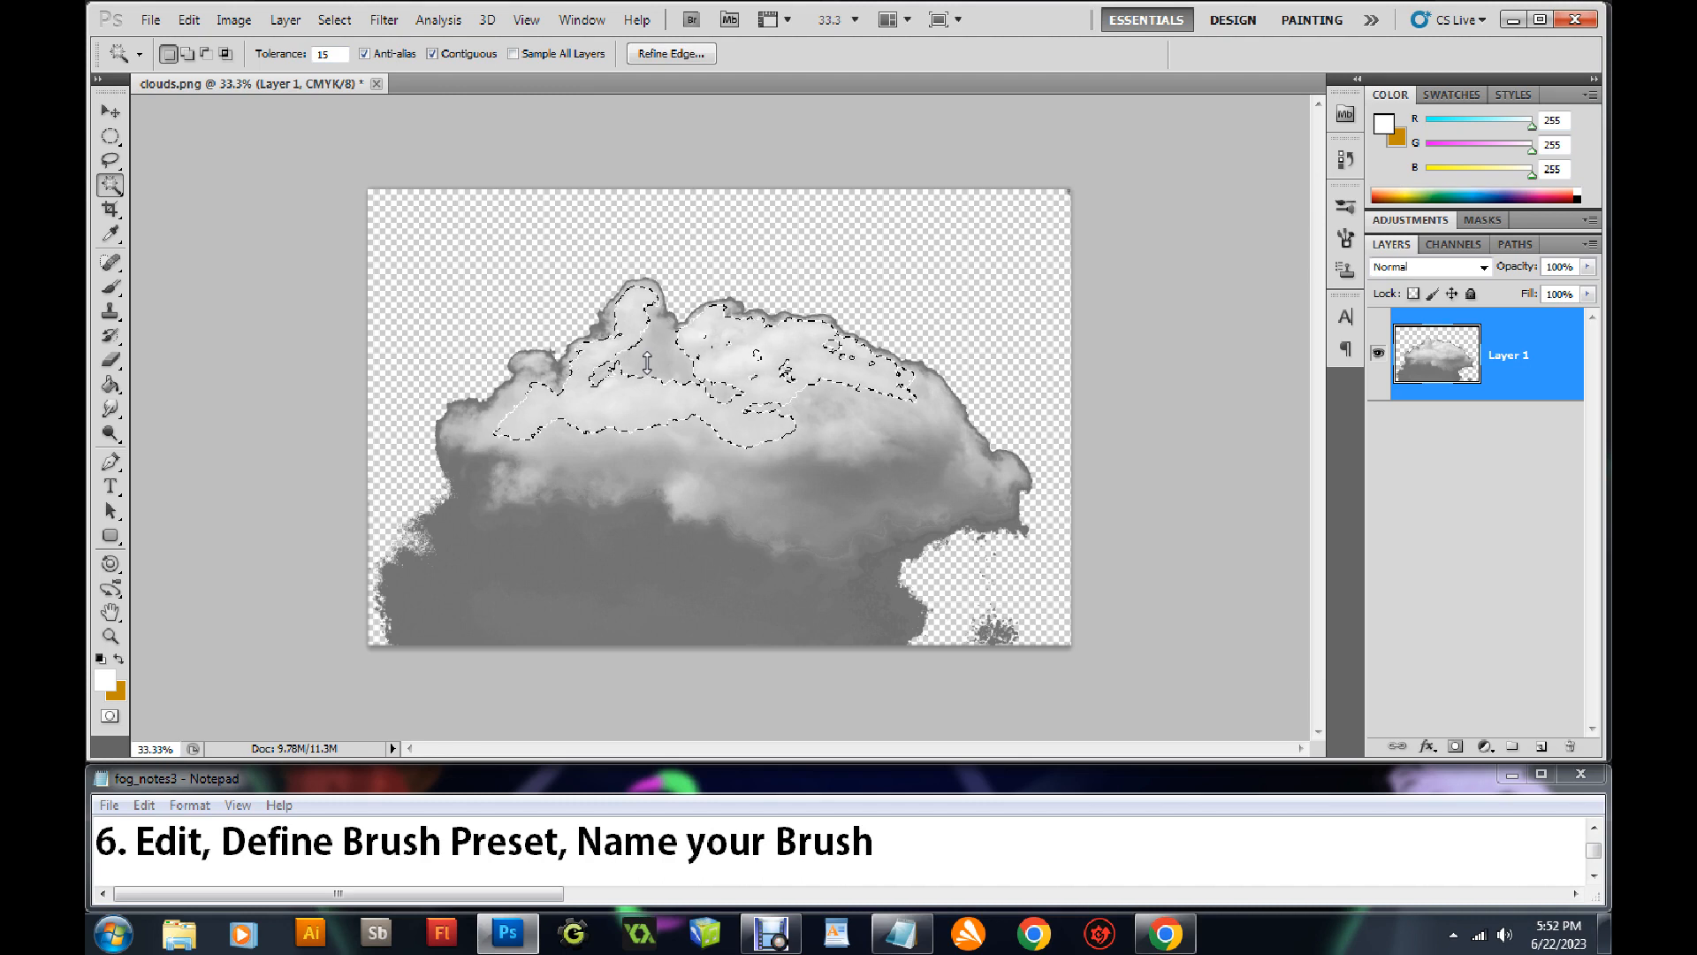
pyautogui.click(140, 838)
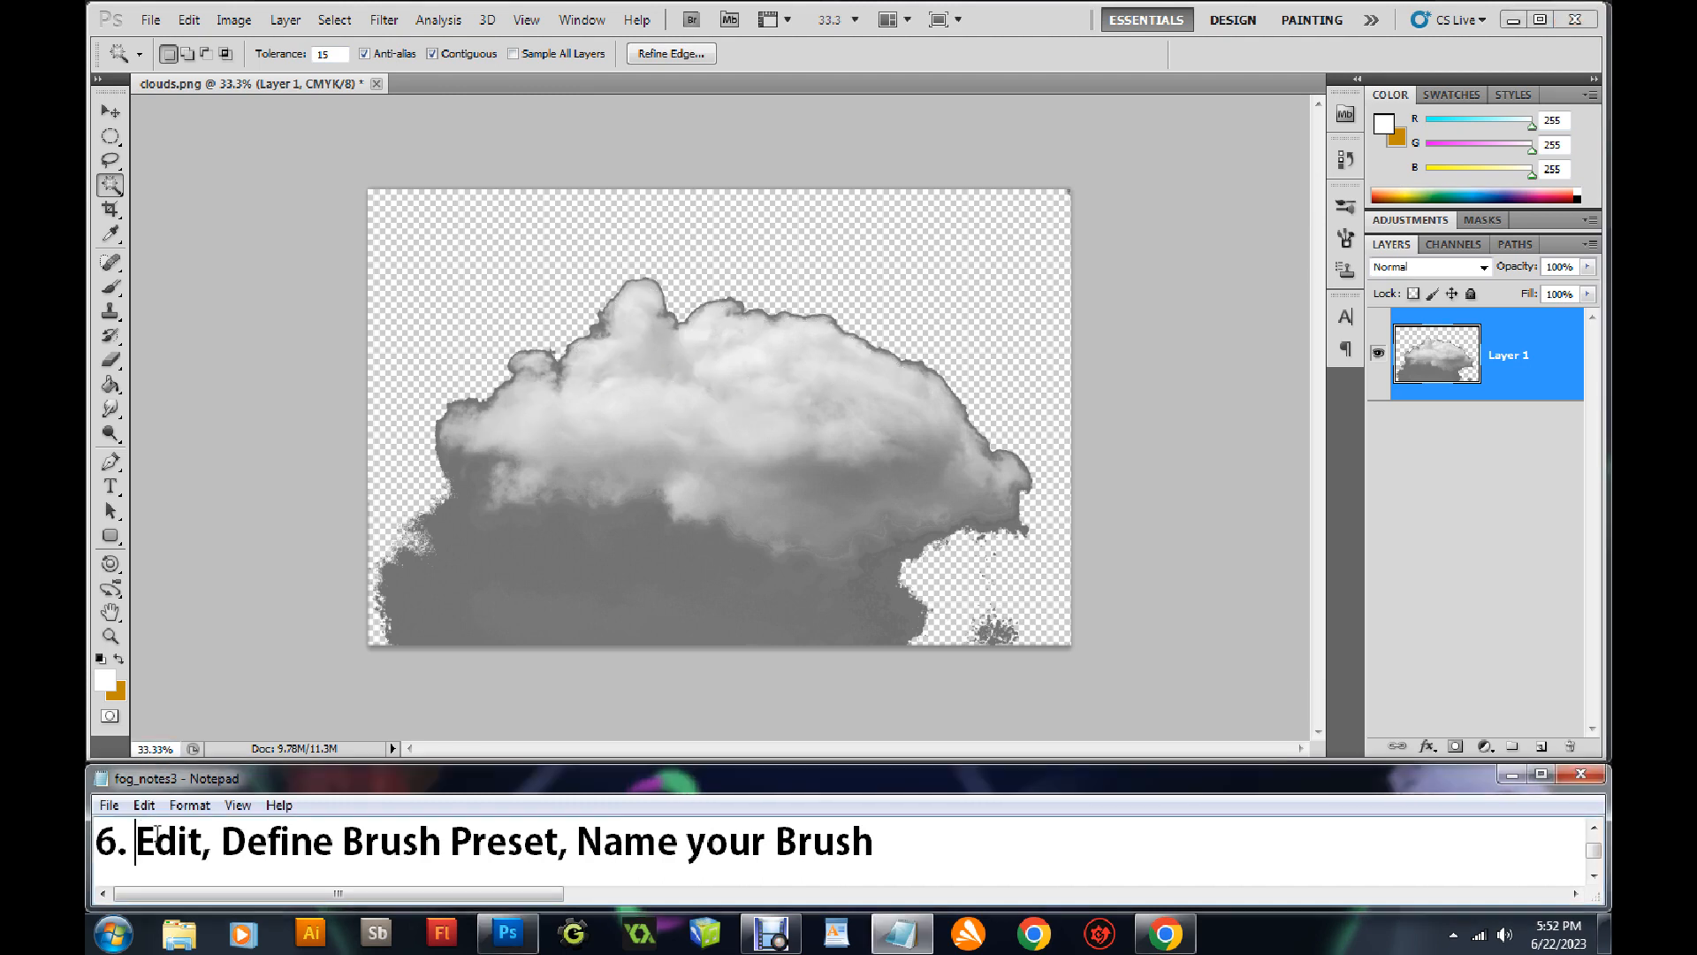
pyautogui.write('First ')
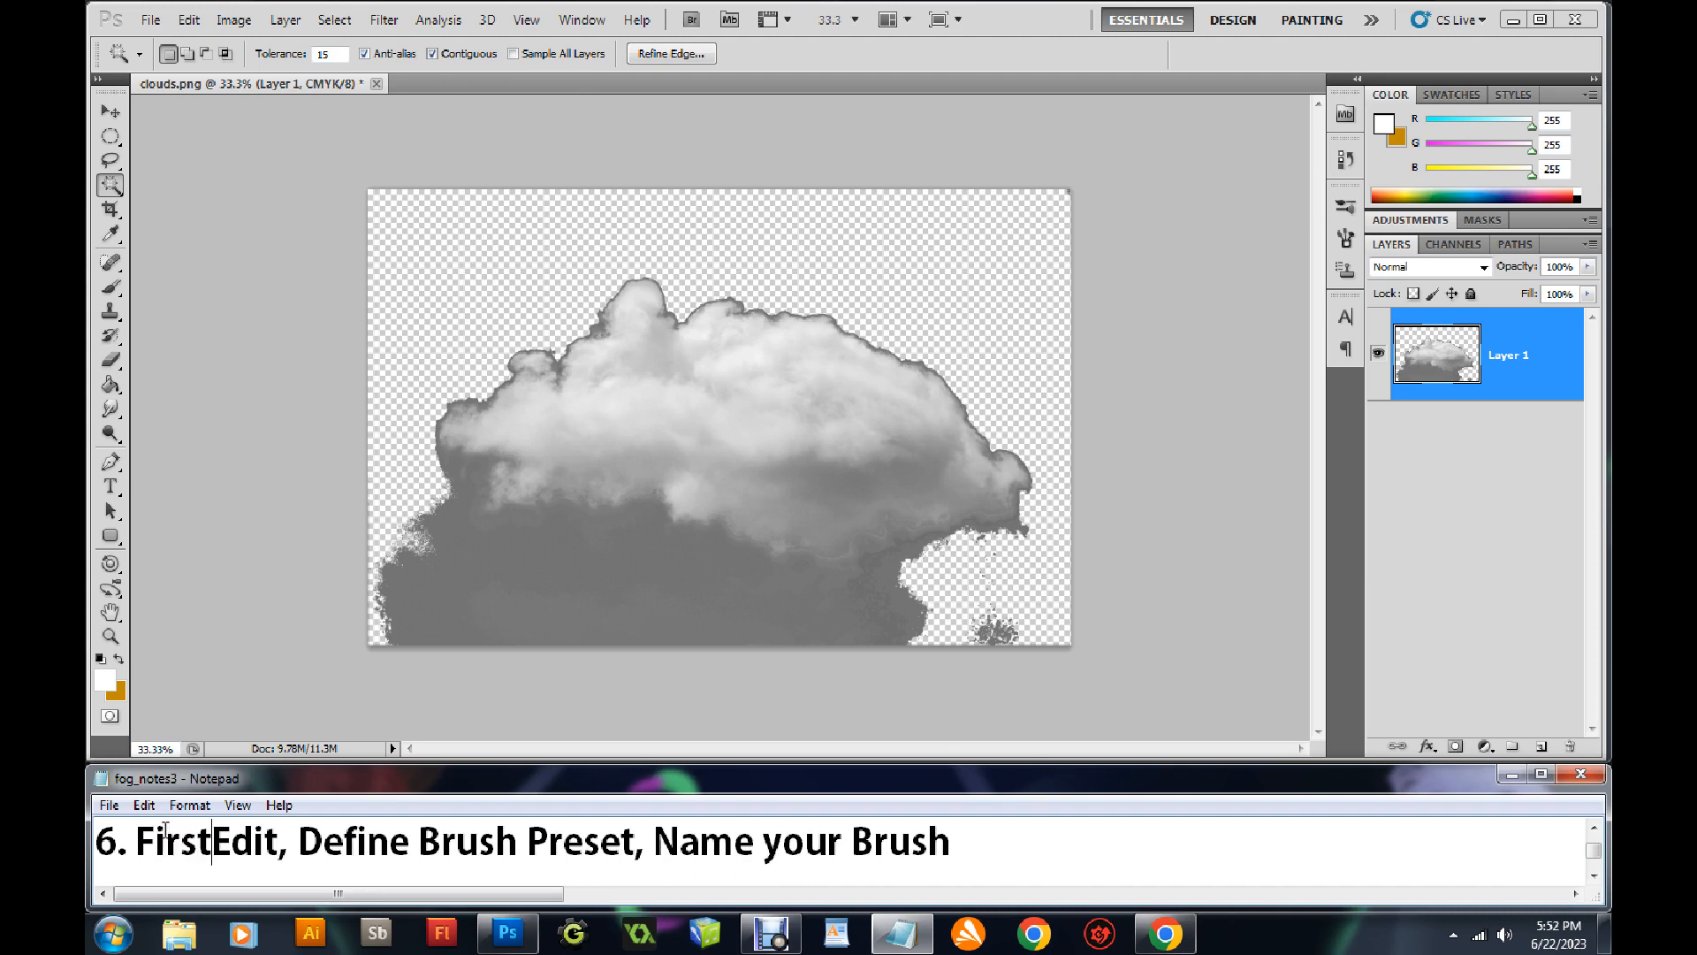
pyautogui.write('lets g')
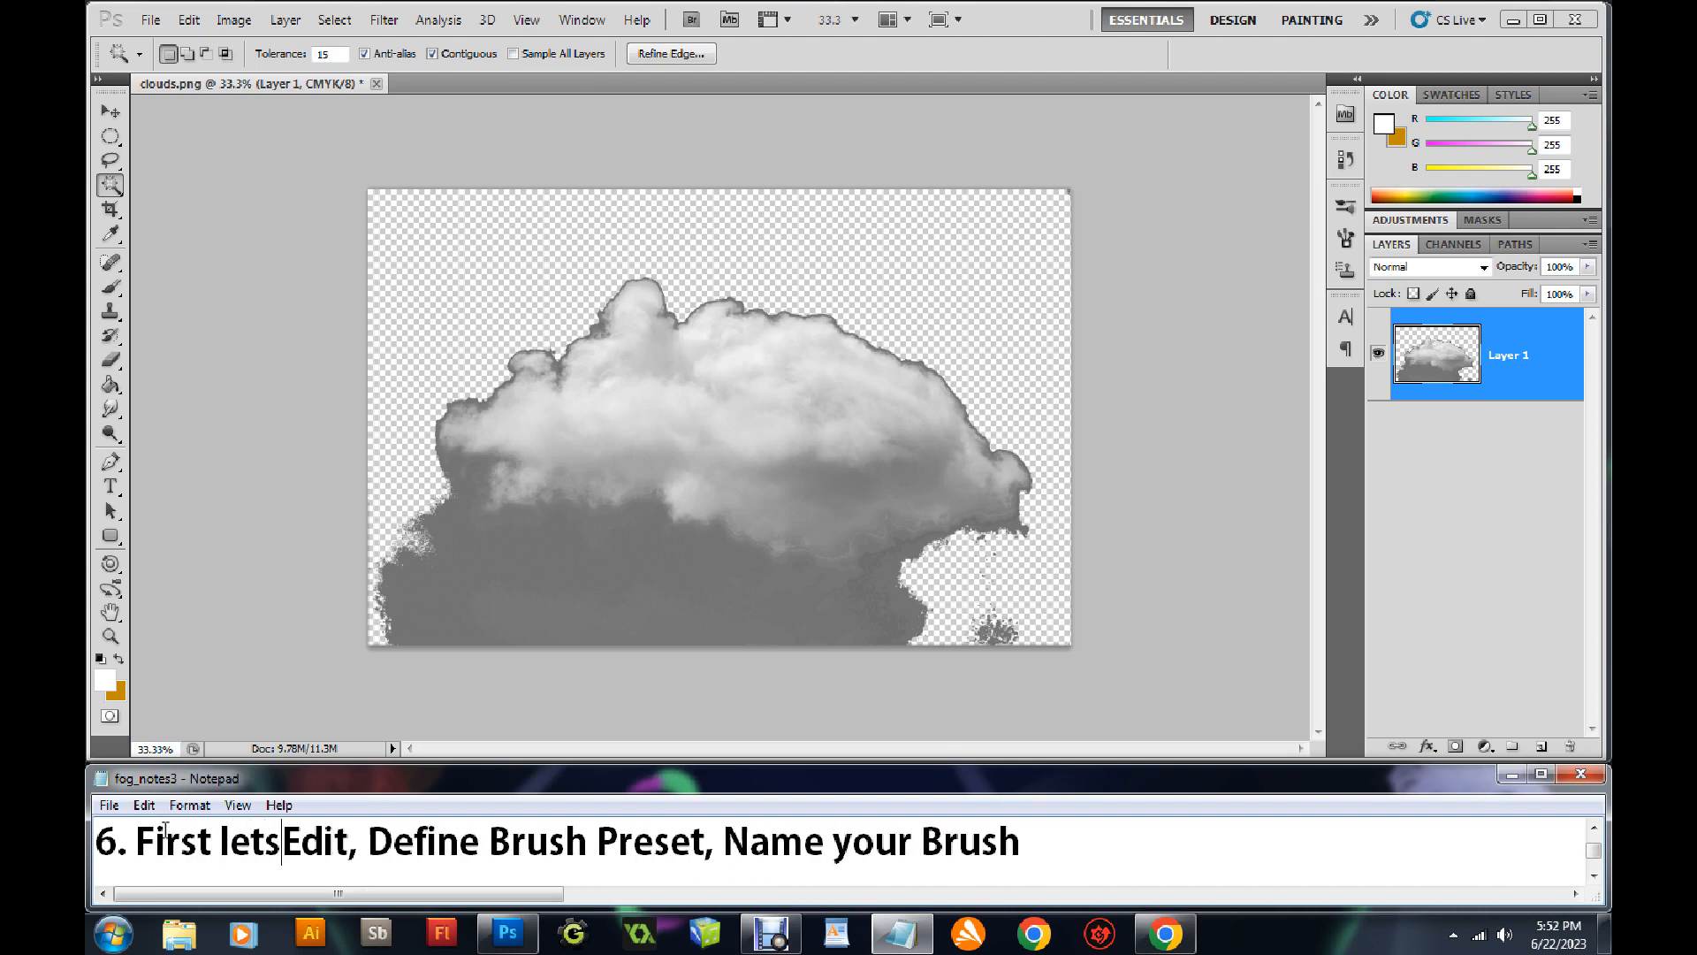
pyautogui.write('et r')
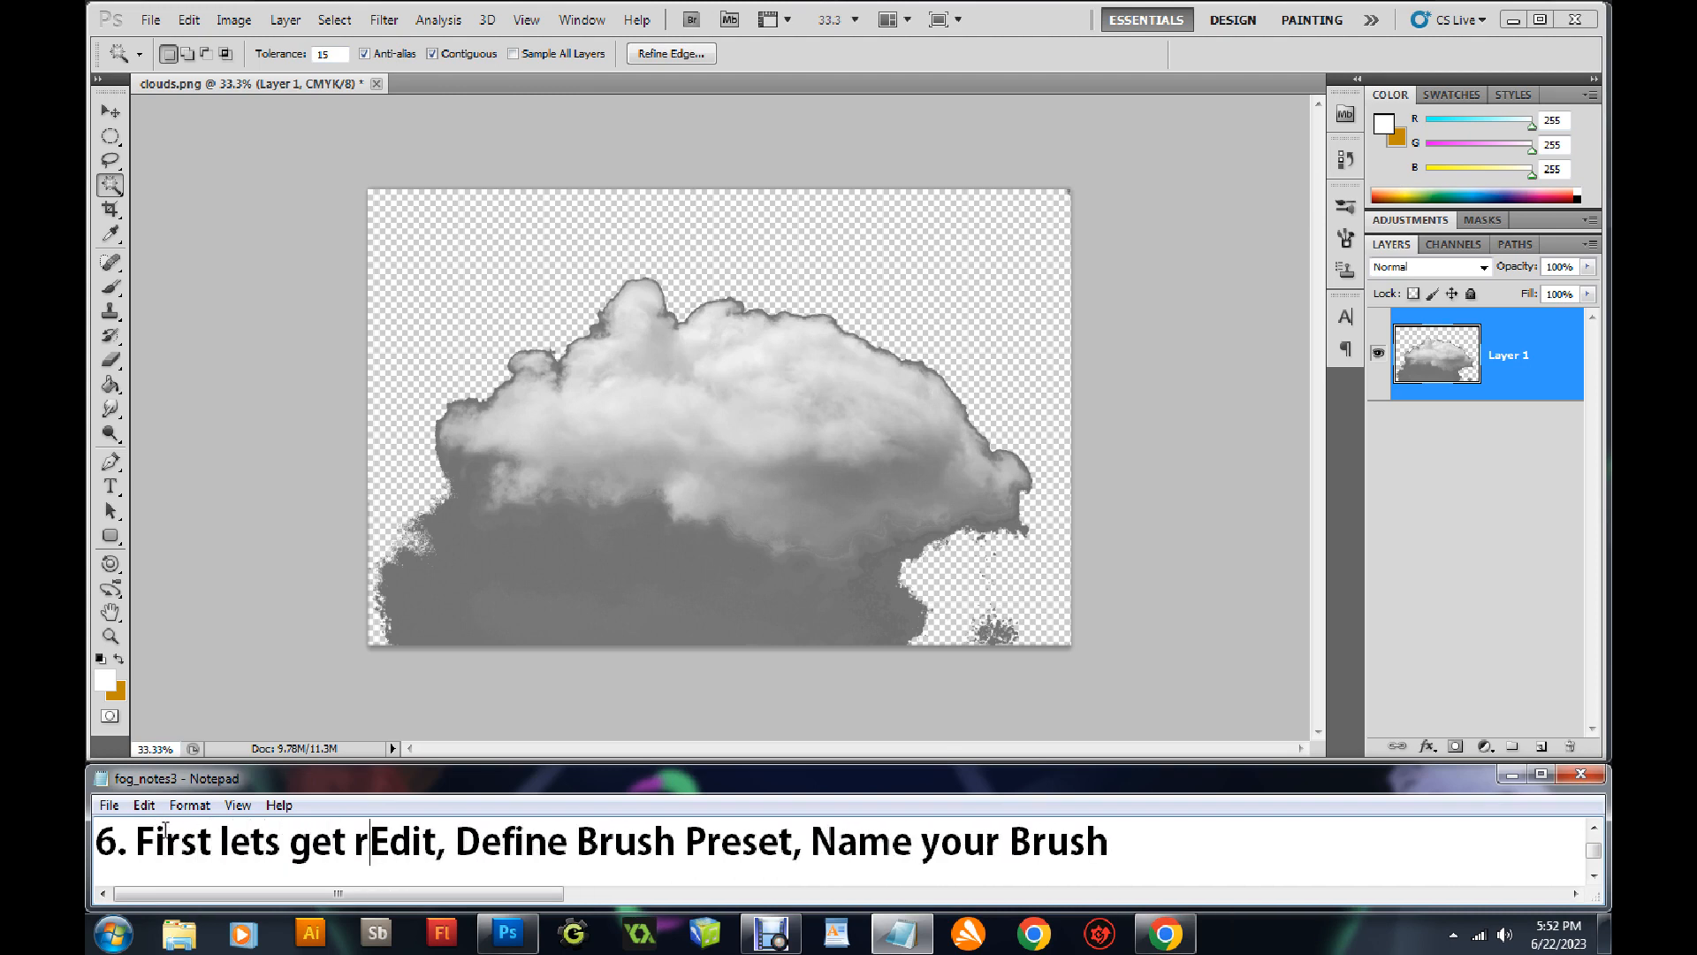
pyautogui.write('id of wh')
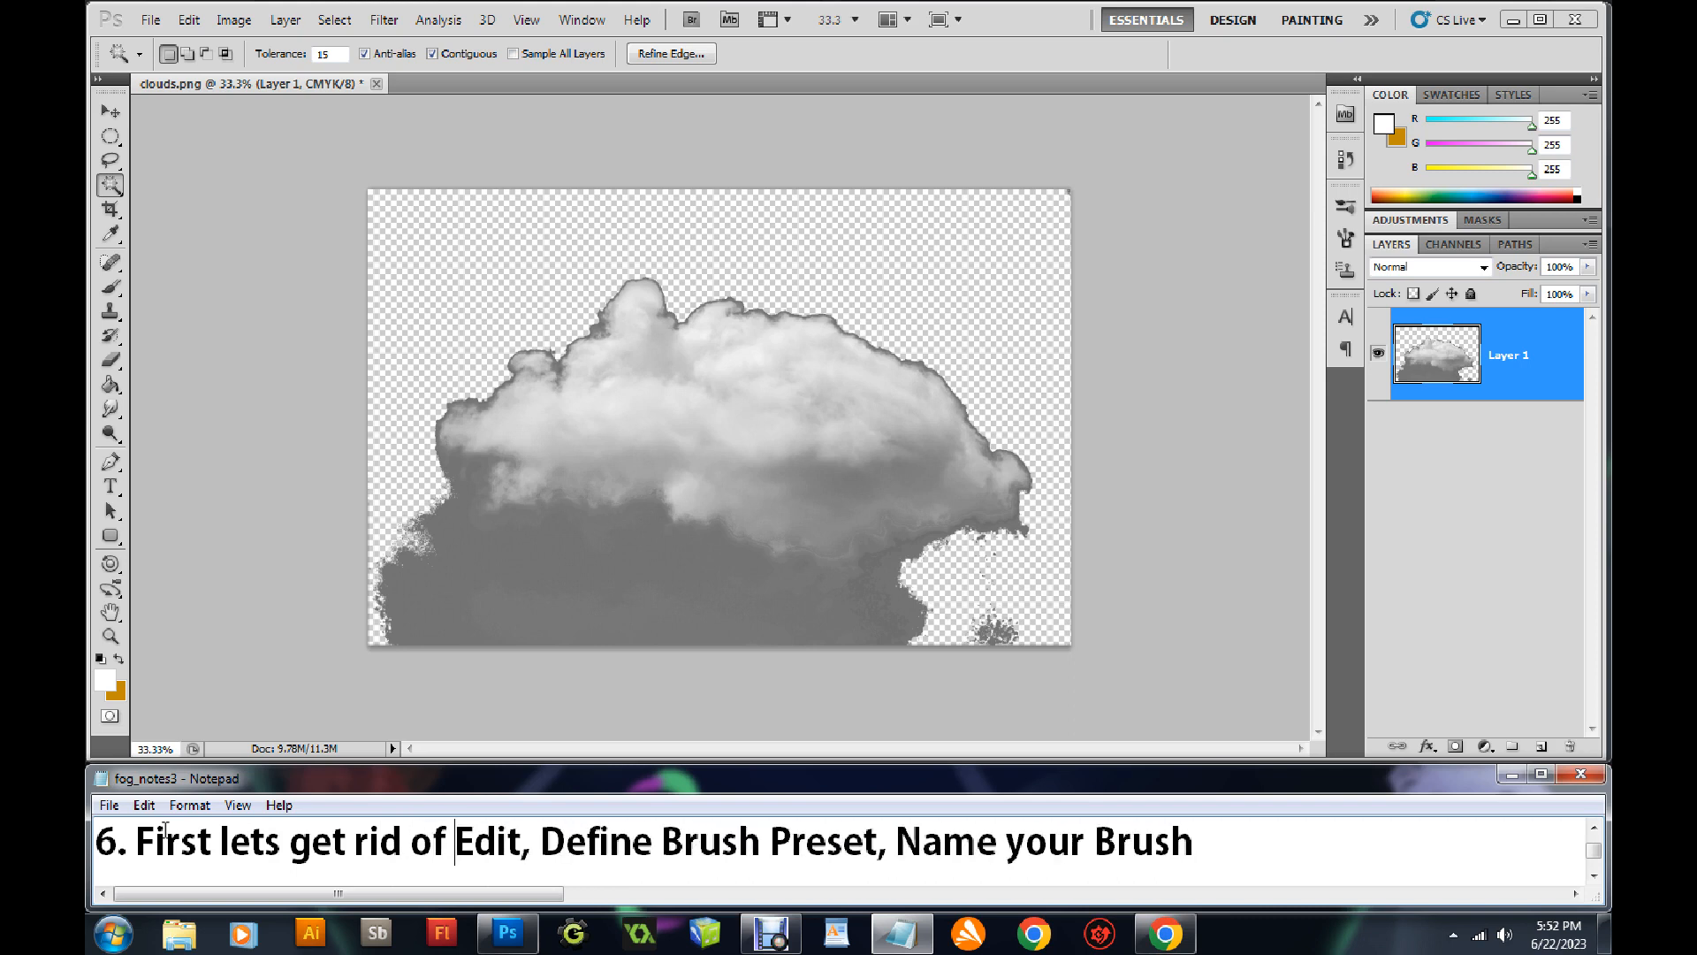
pyautogui.write("at we don't")
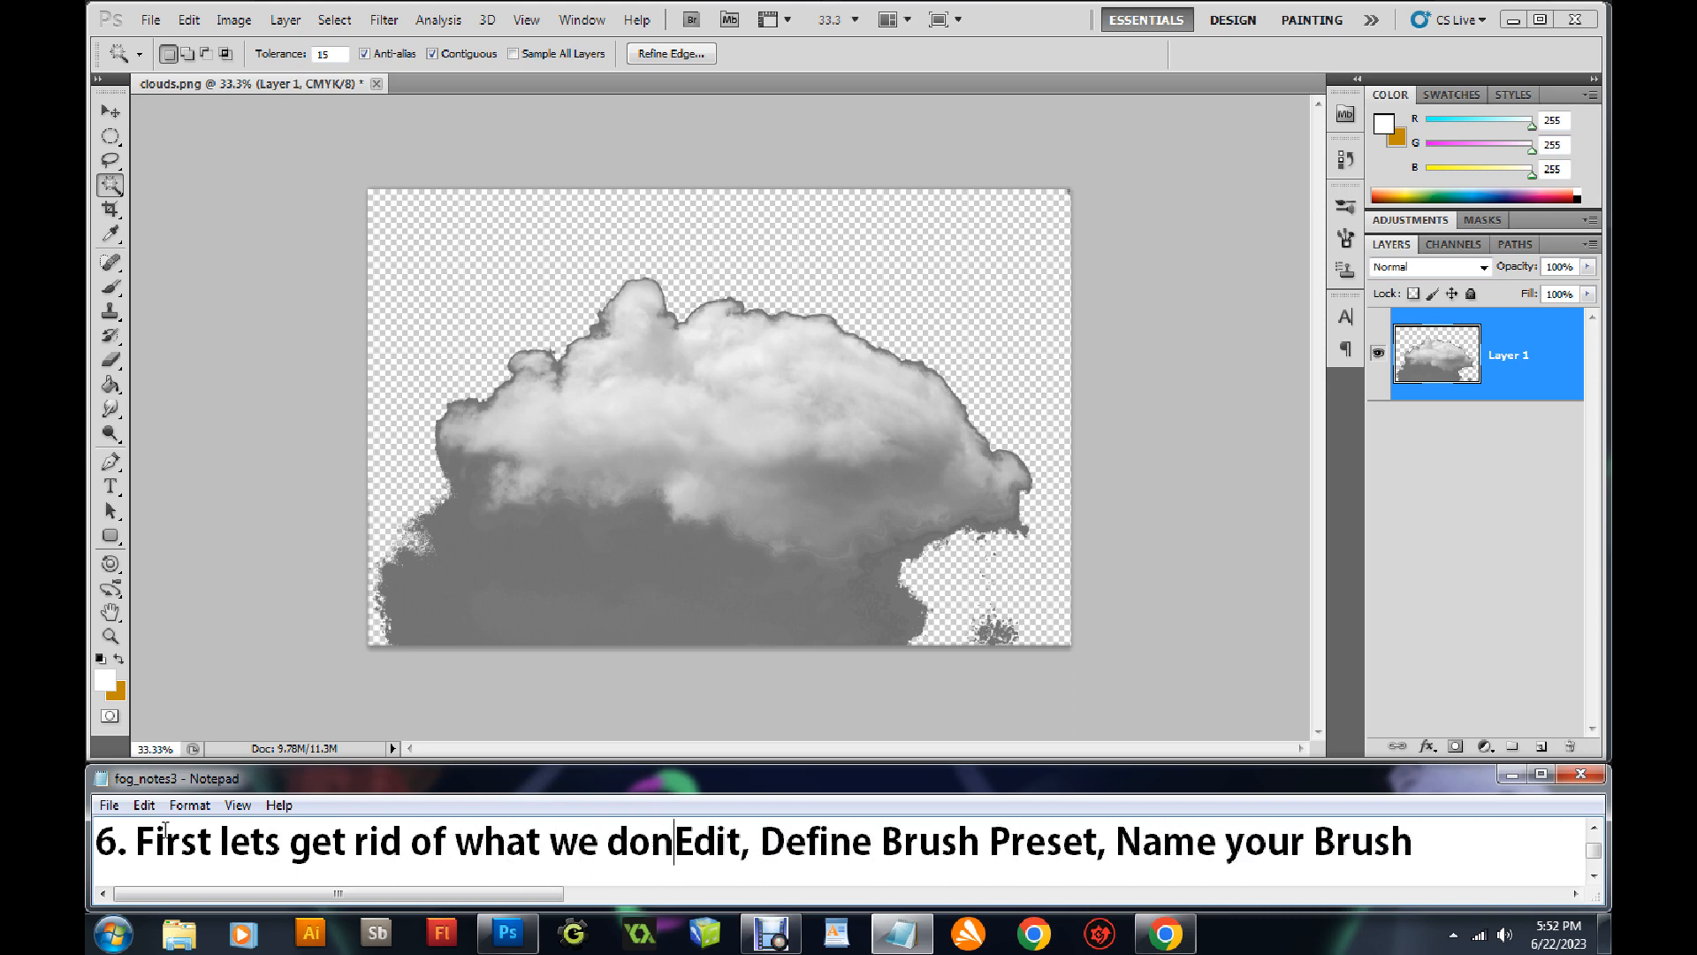
pyautogui.write(' need fro')
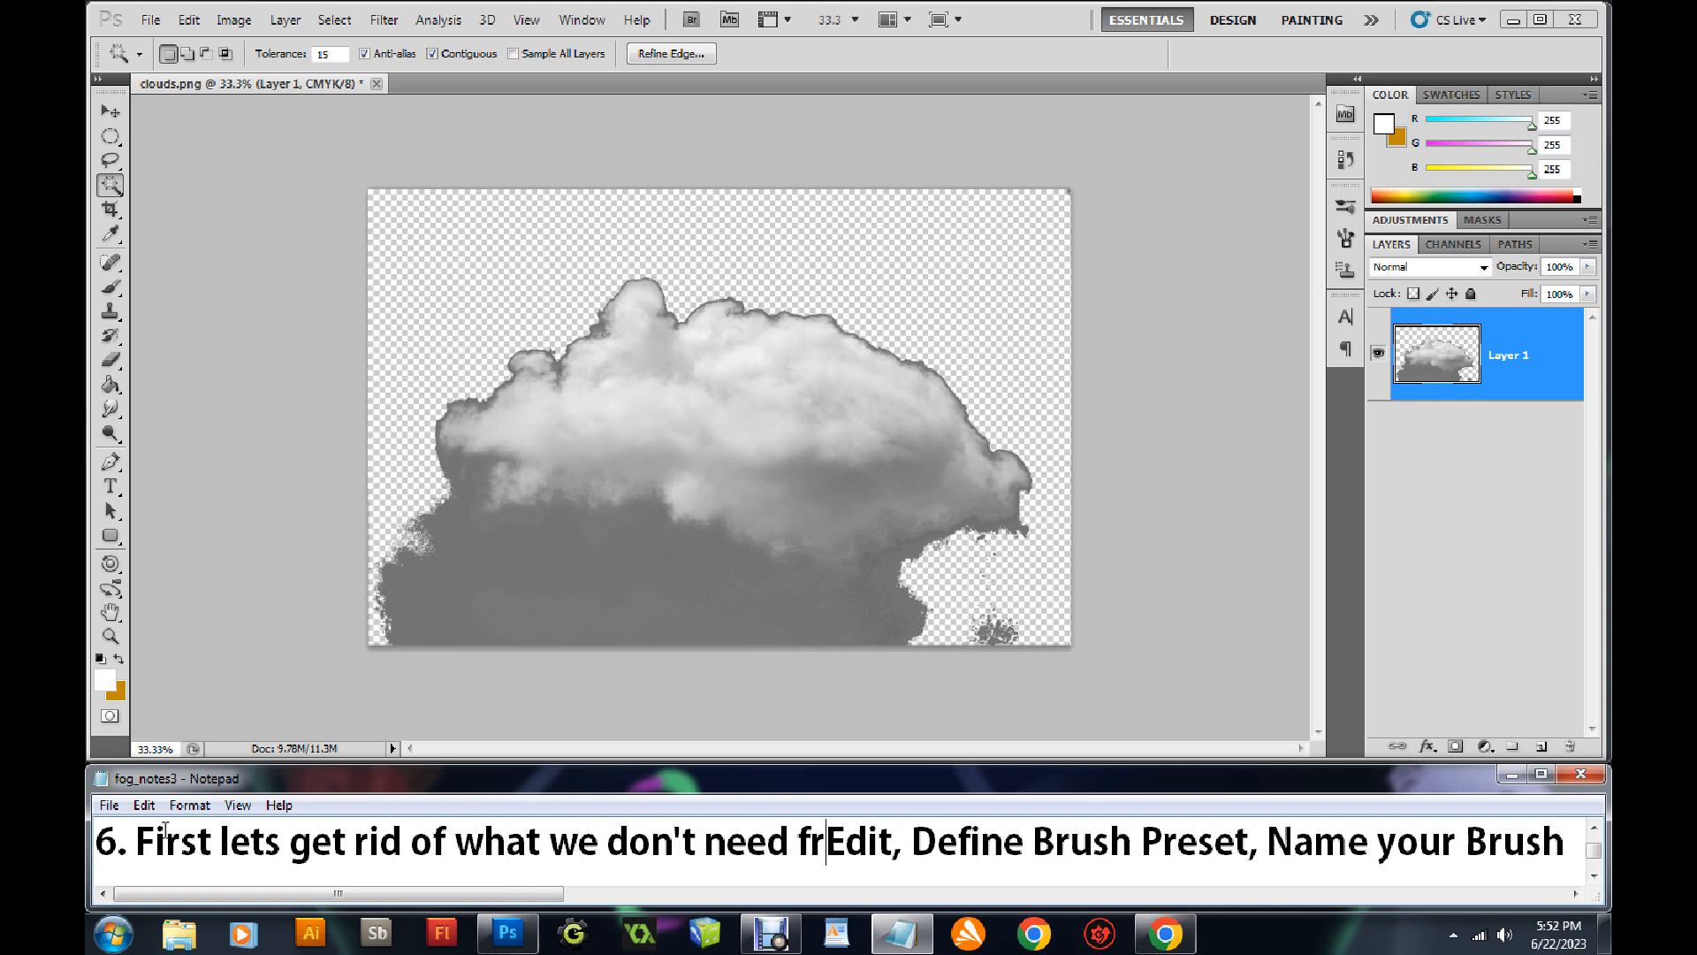
pyautogui.write('m this cloud')
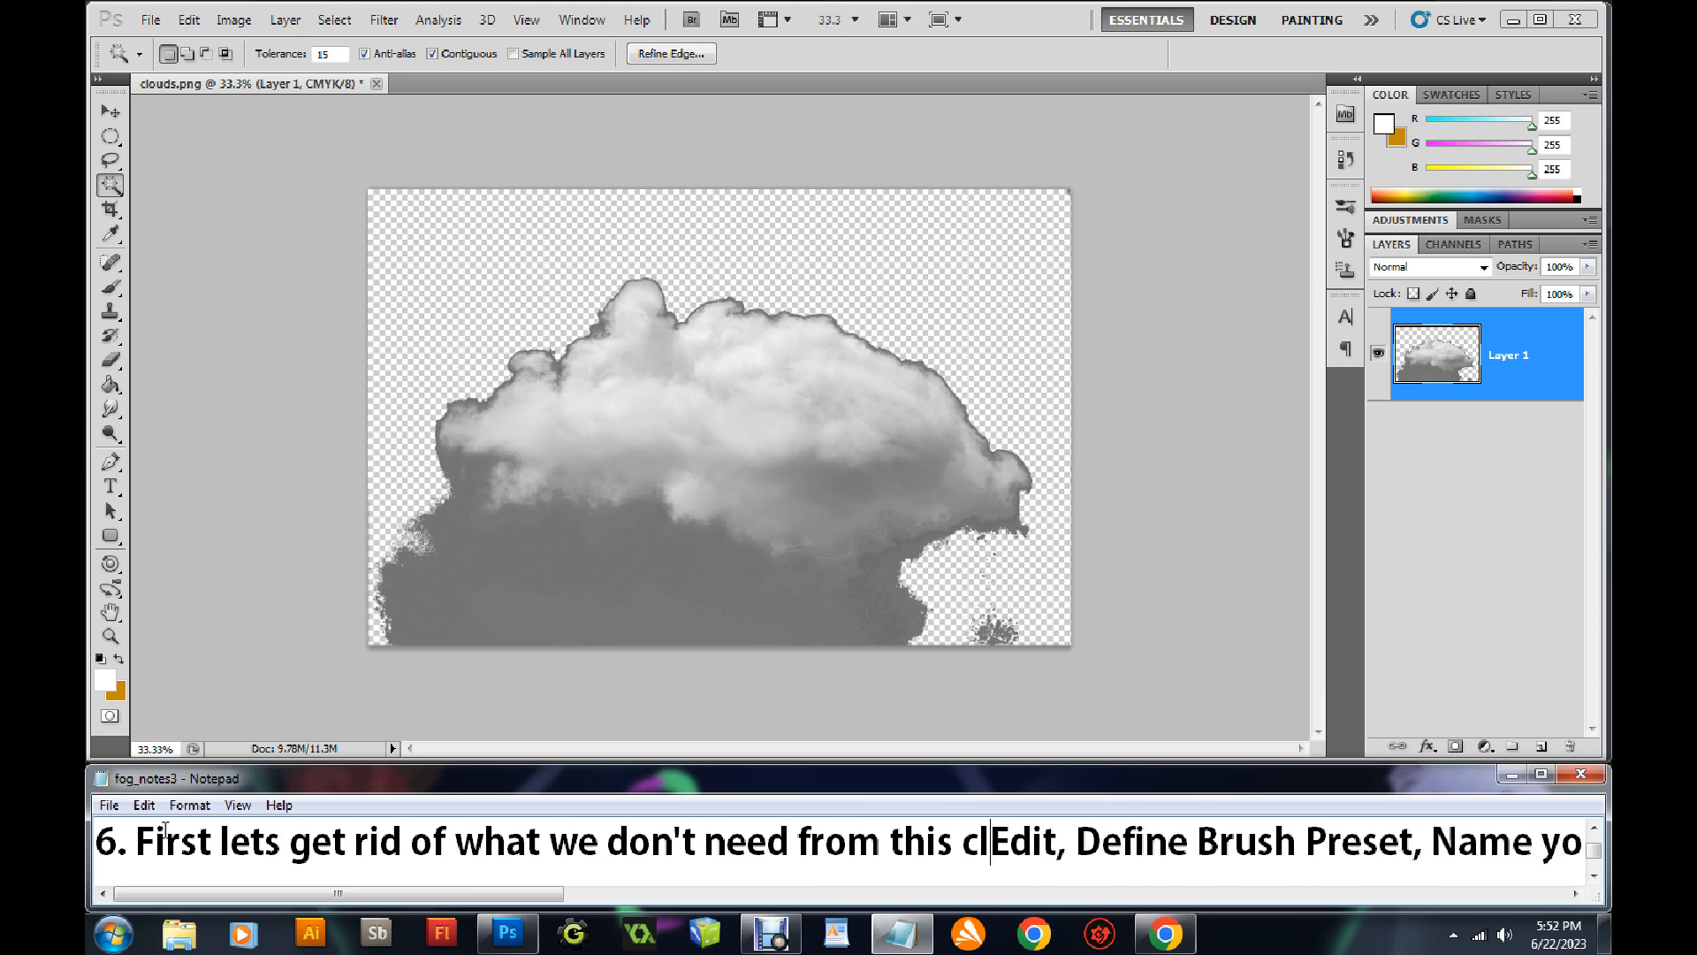
pyautogui.write(' image')
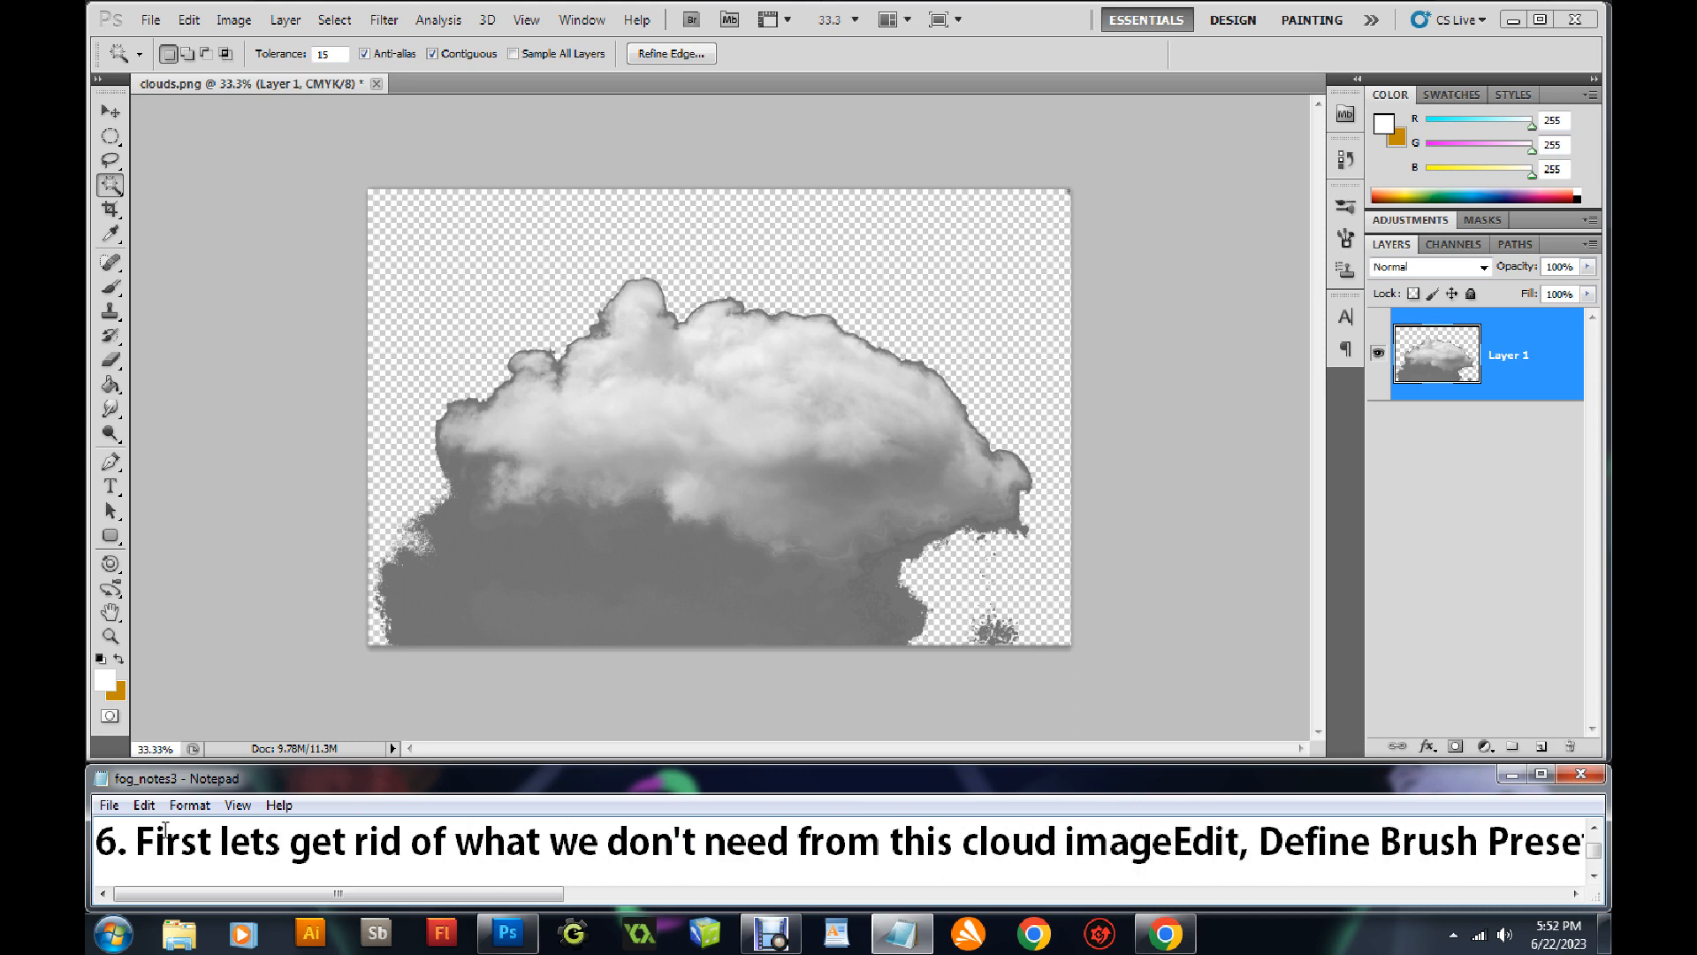
pyautogui.write(',')
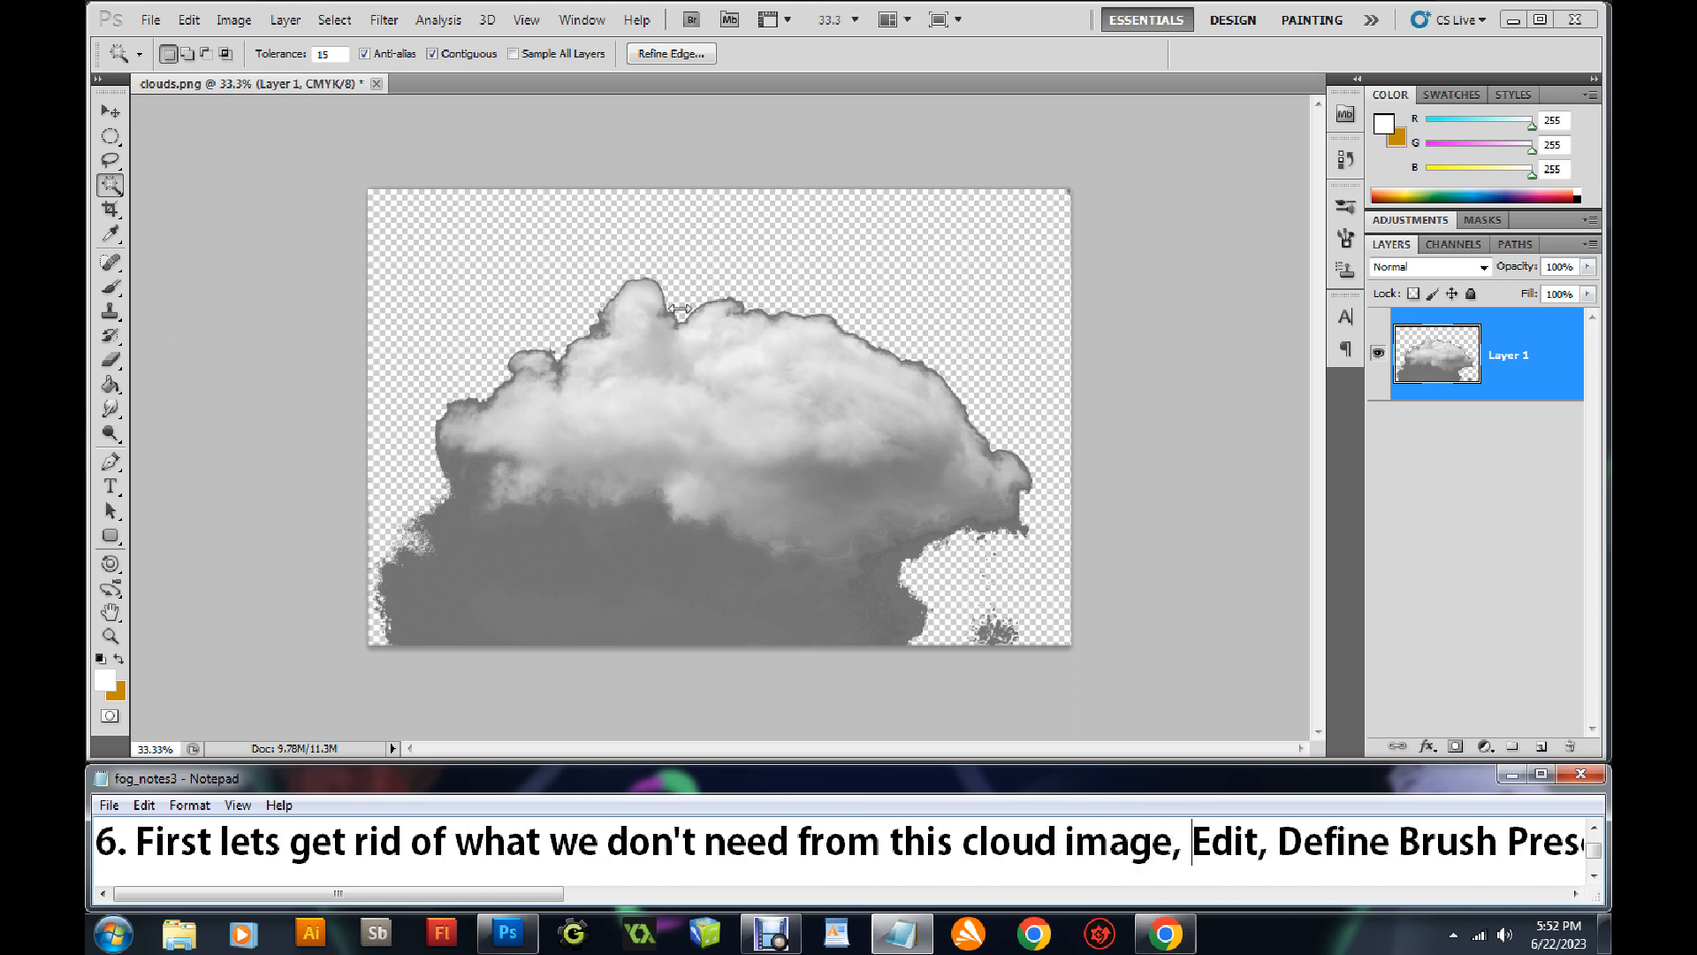
# Invert the selection of the bright cloud area and delete everything outside that area from Layer 1
pyautogui.click(649, 391)
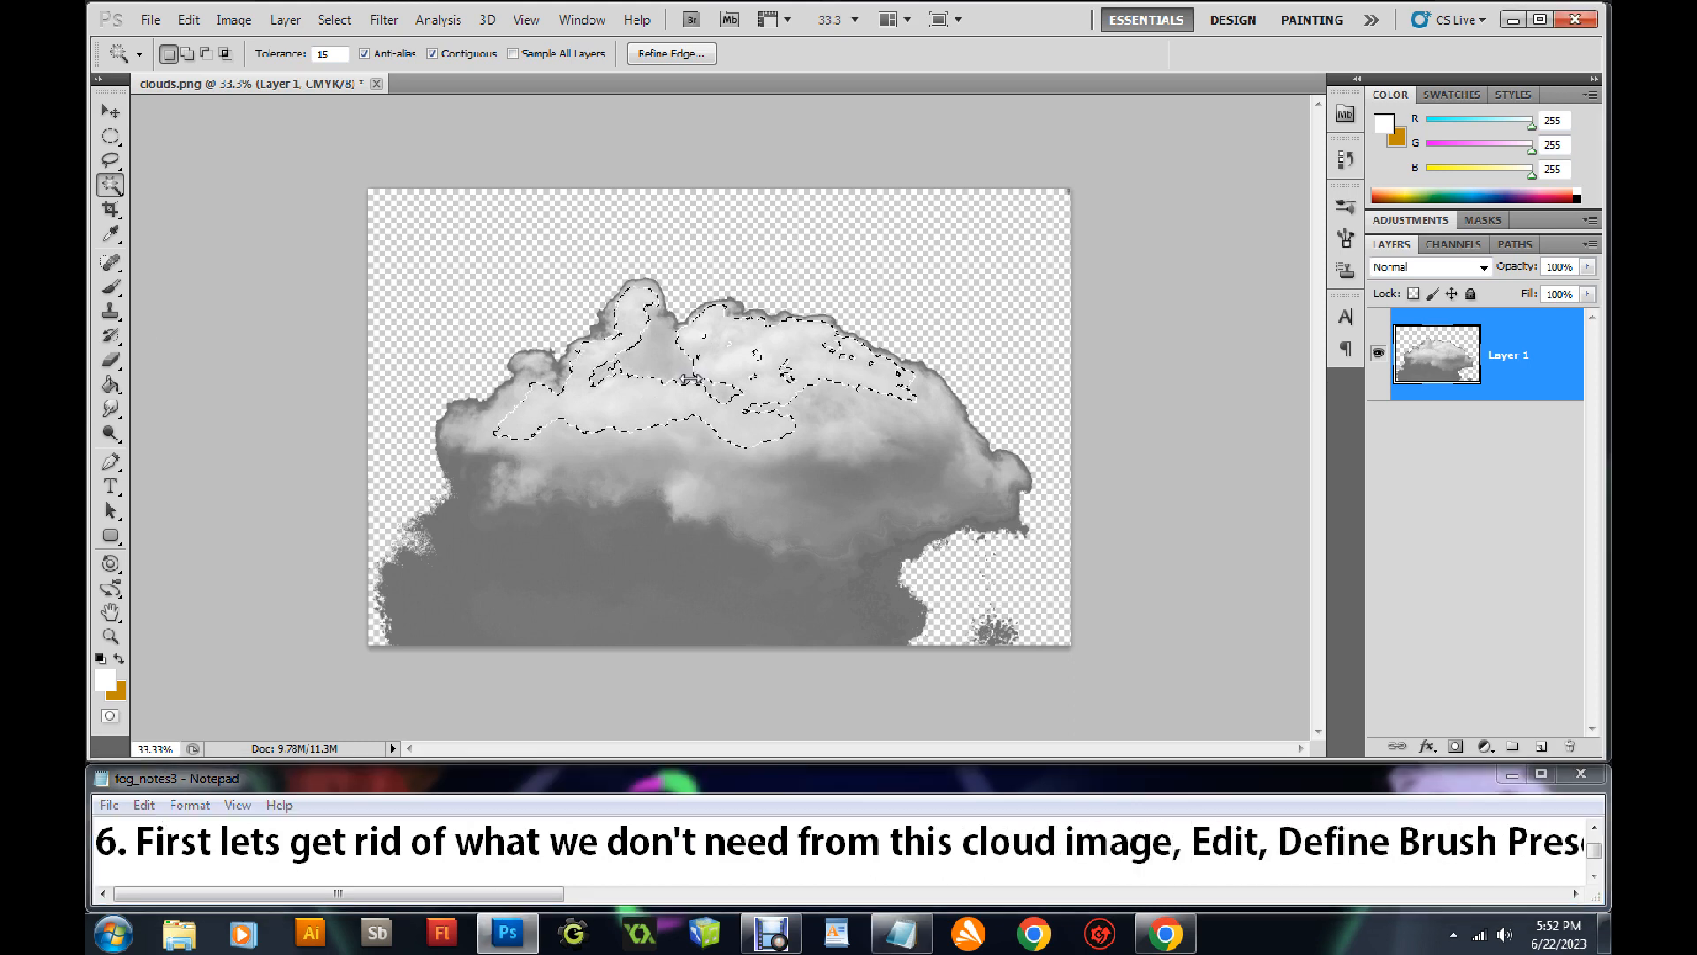
pyautogui.click(284, 19)
pyautogui.moveTo(334, 19)
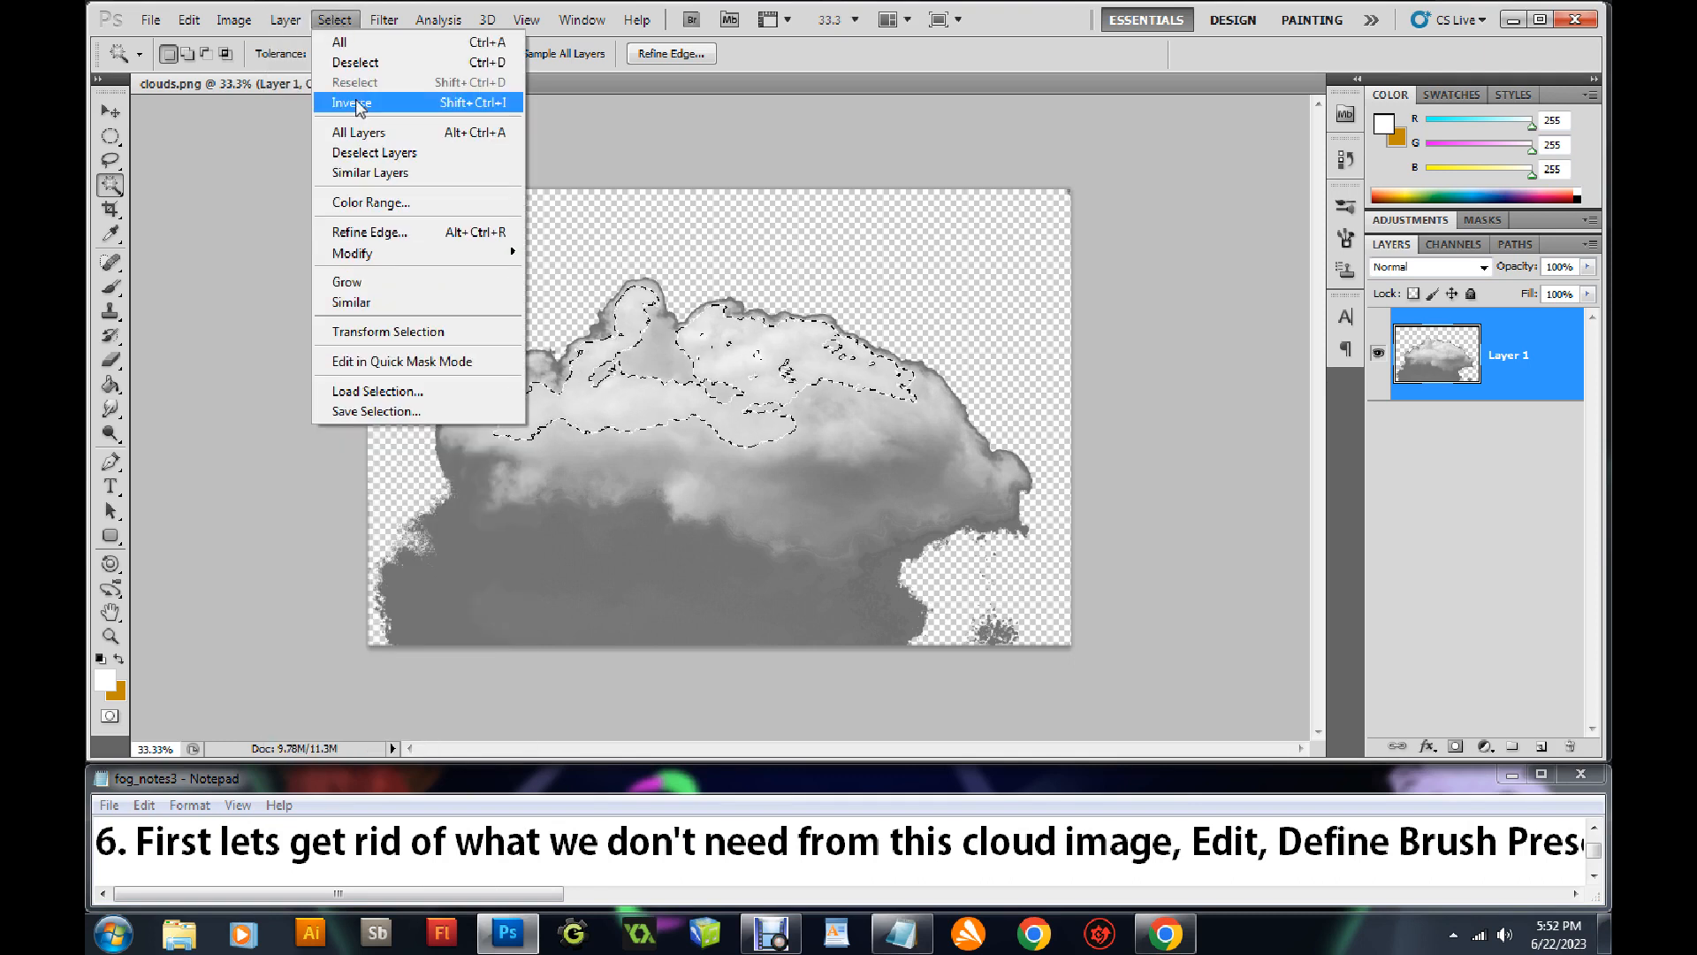
pyautogui.click(354, 102)
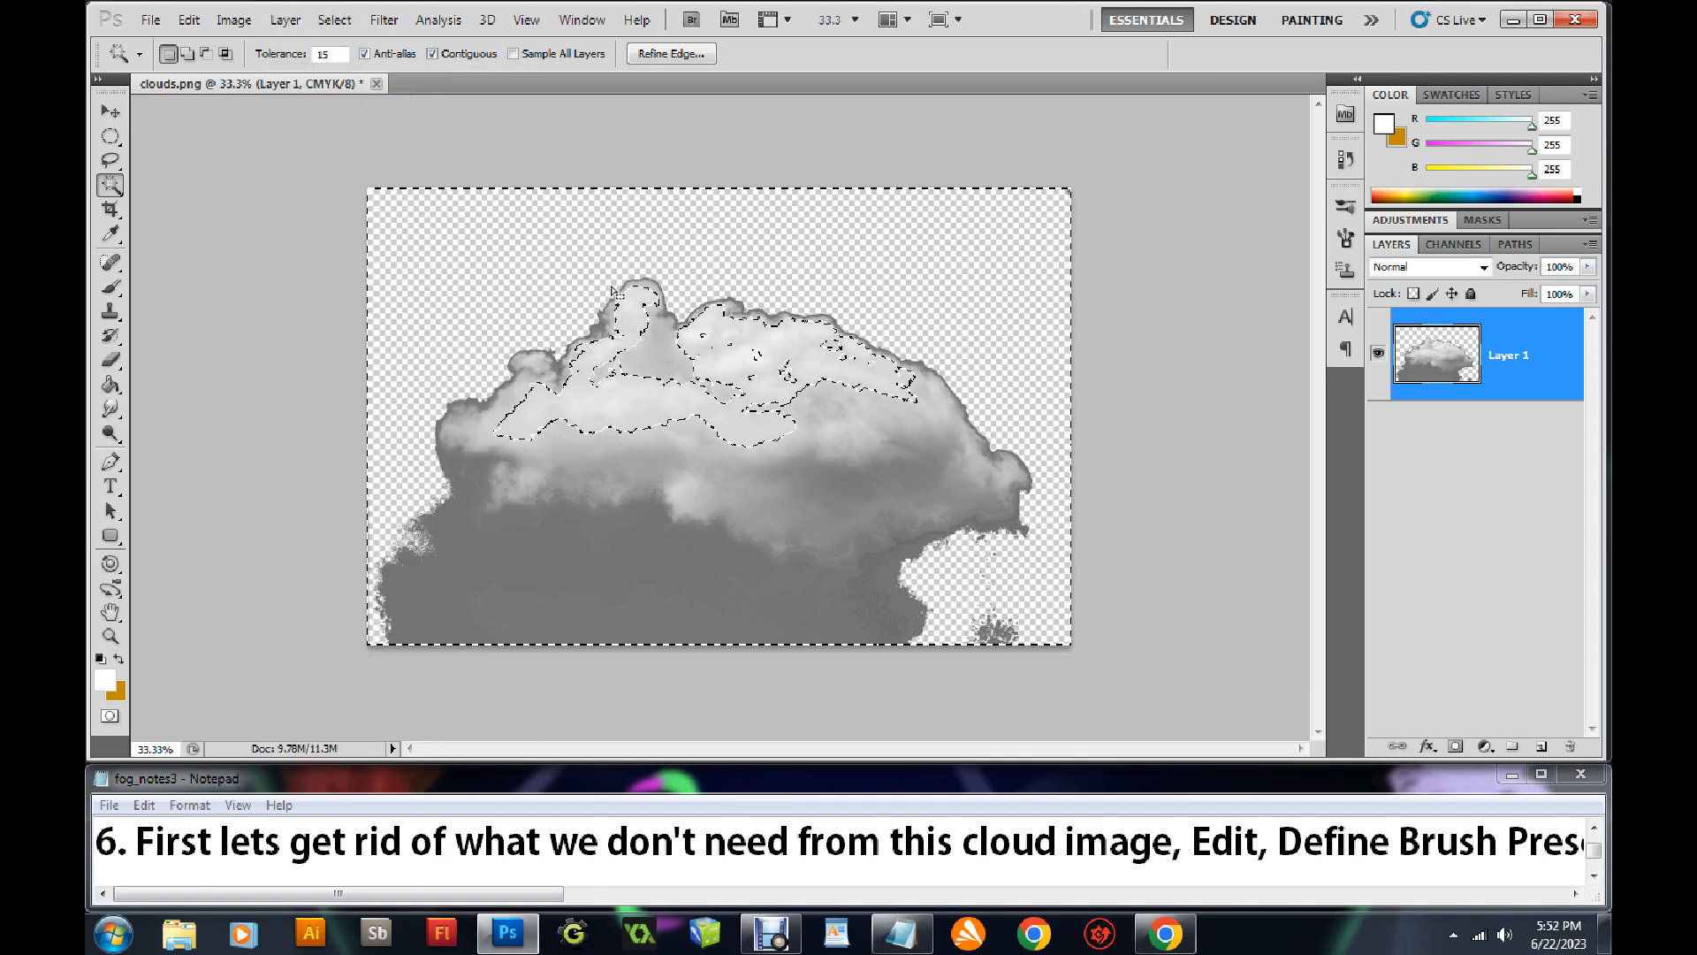
pyautogui.press('Delete')
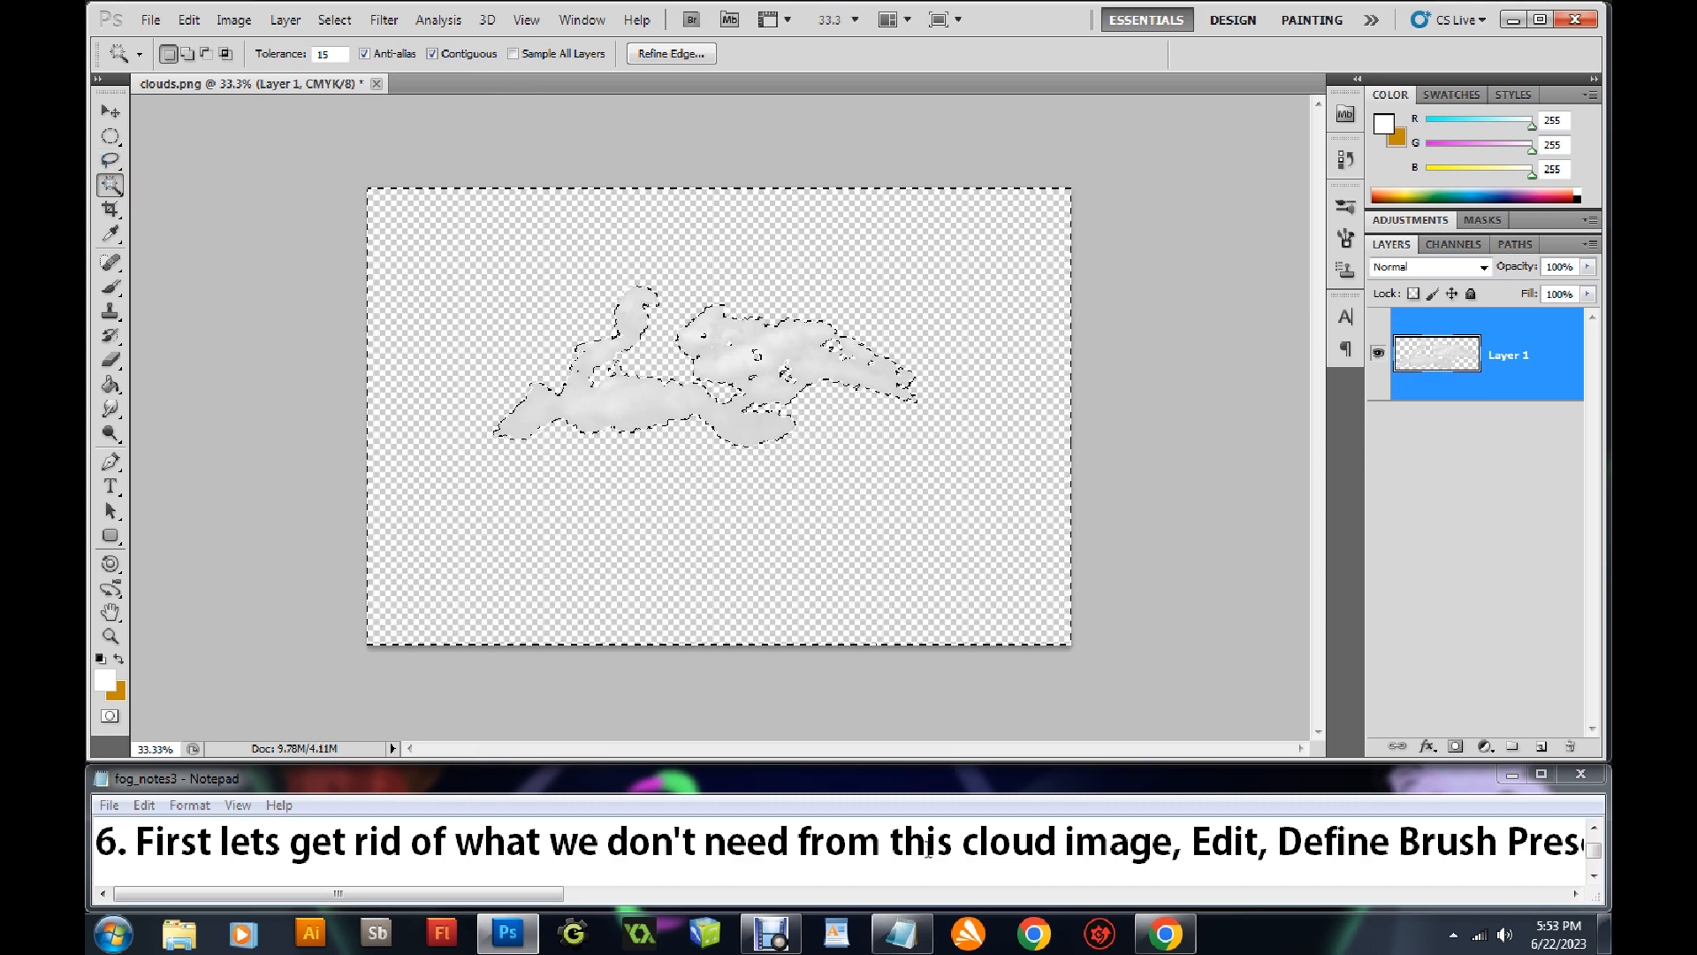
# Insert "so go to Select, then Inverse, now " before "Edit, Define Brush Preset" in line 6 of the Notepad notes
pyautogui.click(1185, 841)
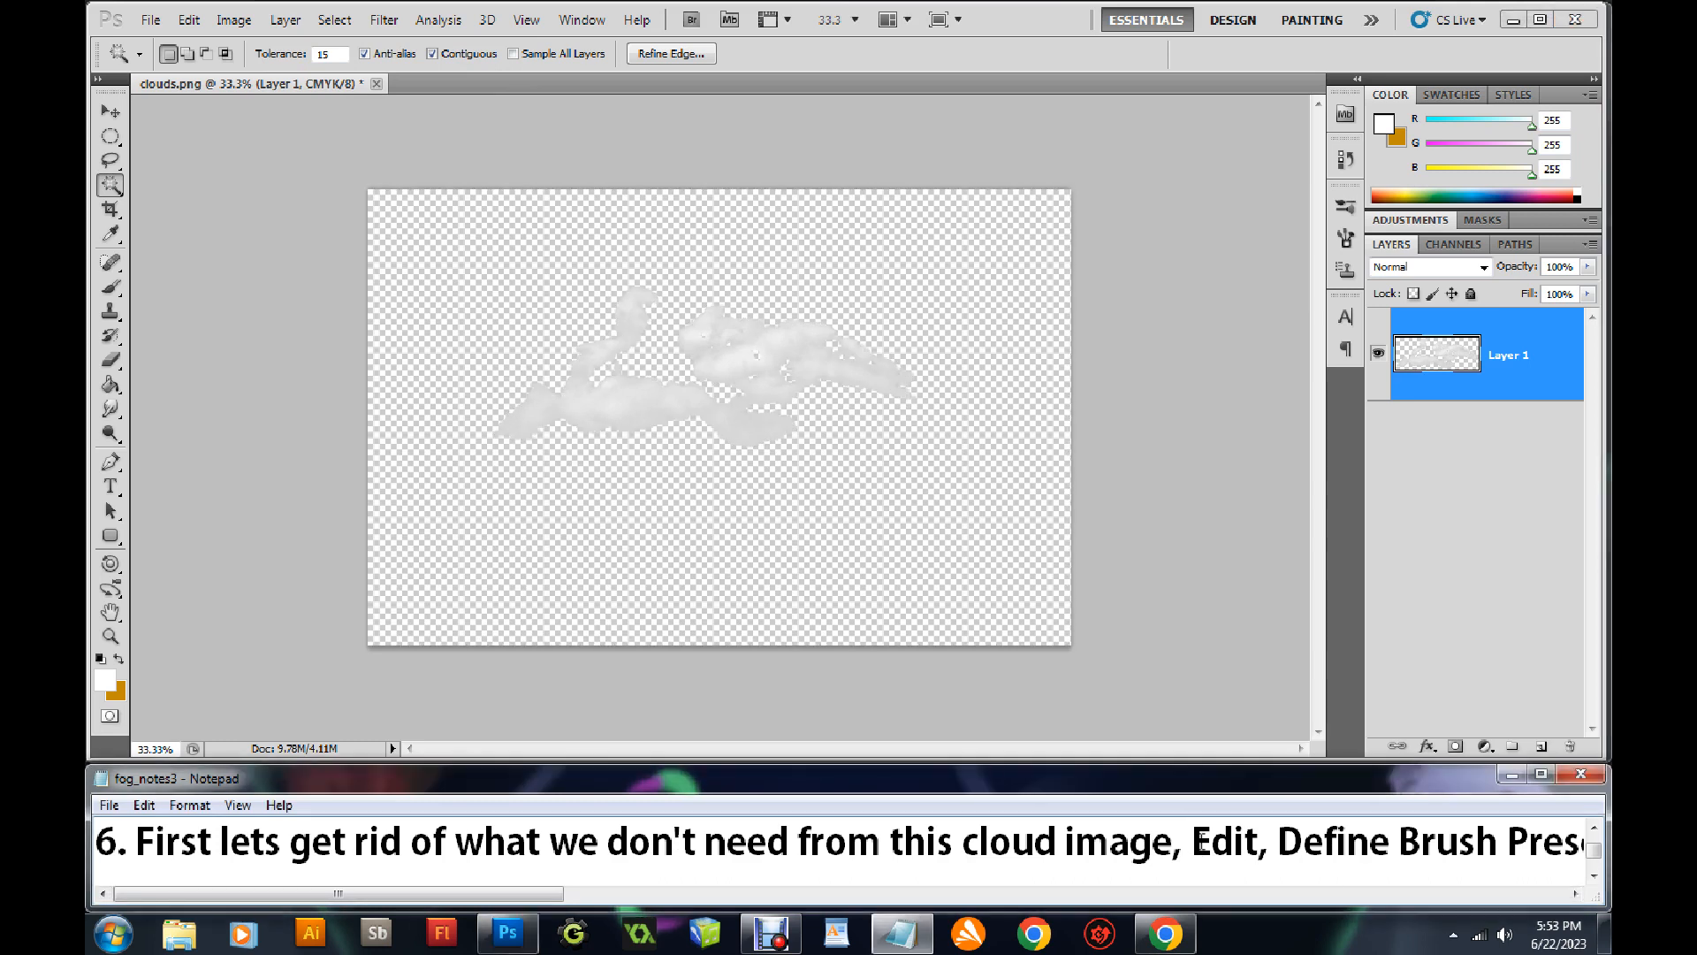
pyautogui.write('so')
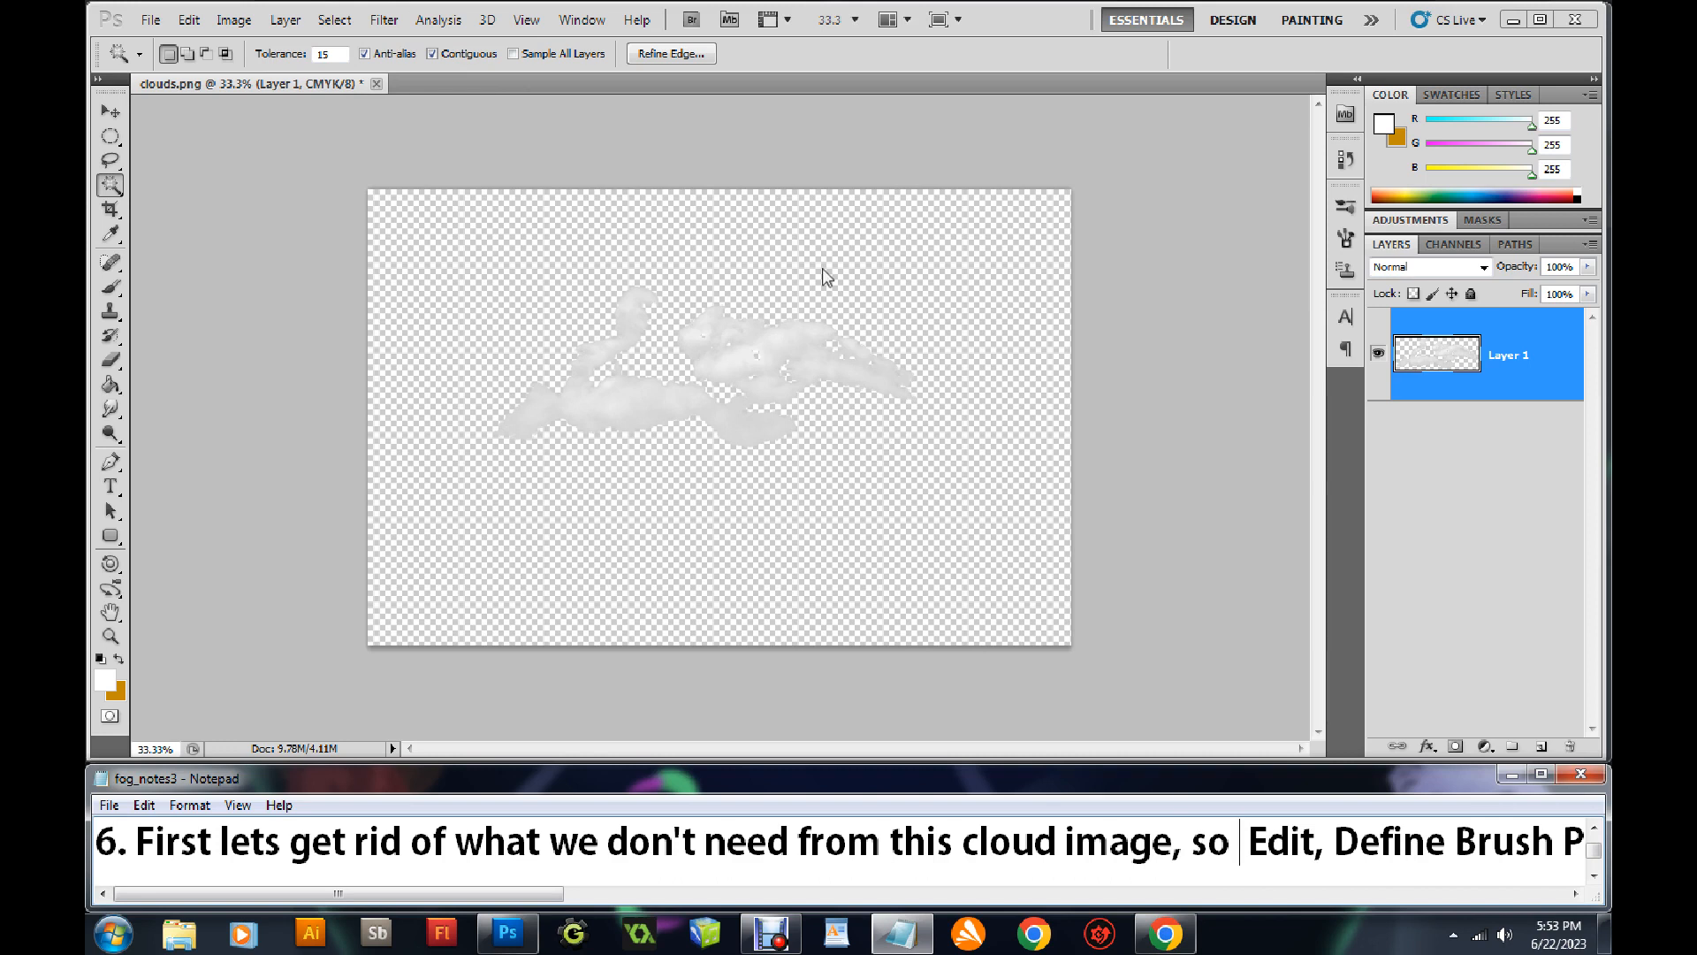
pyautogui.click(384, 20)
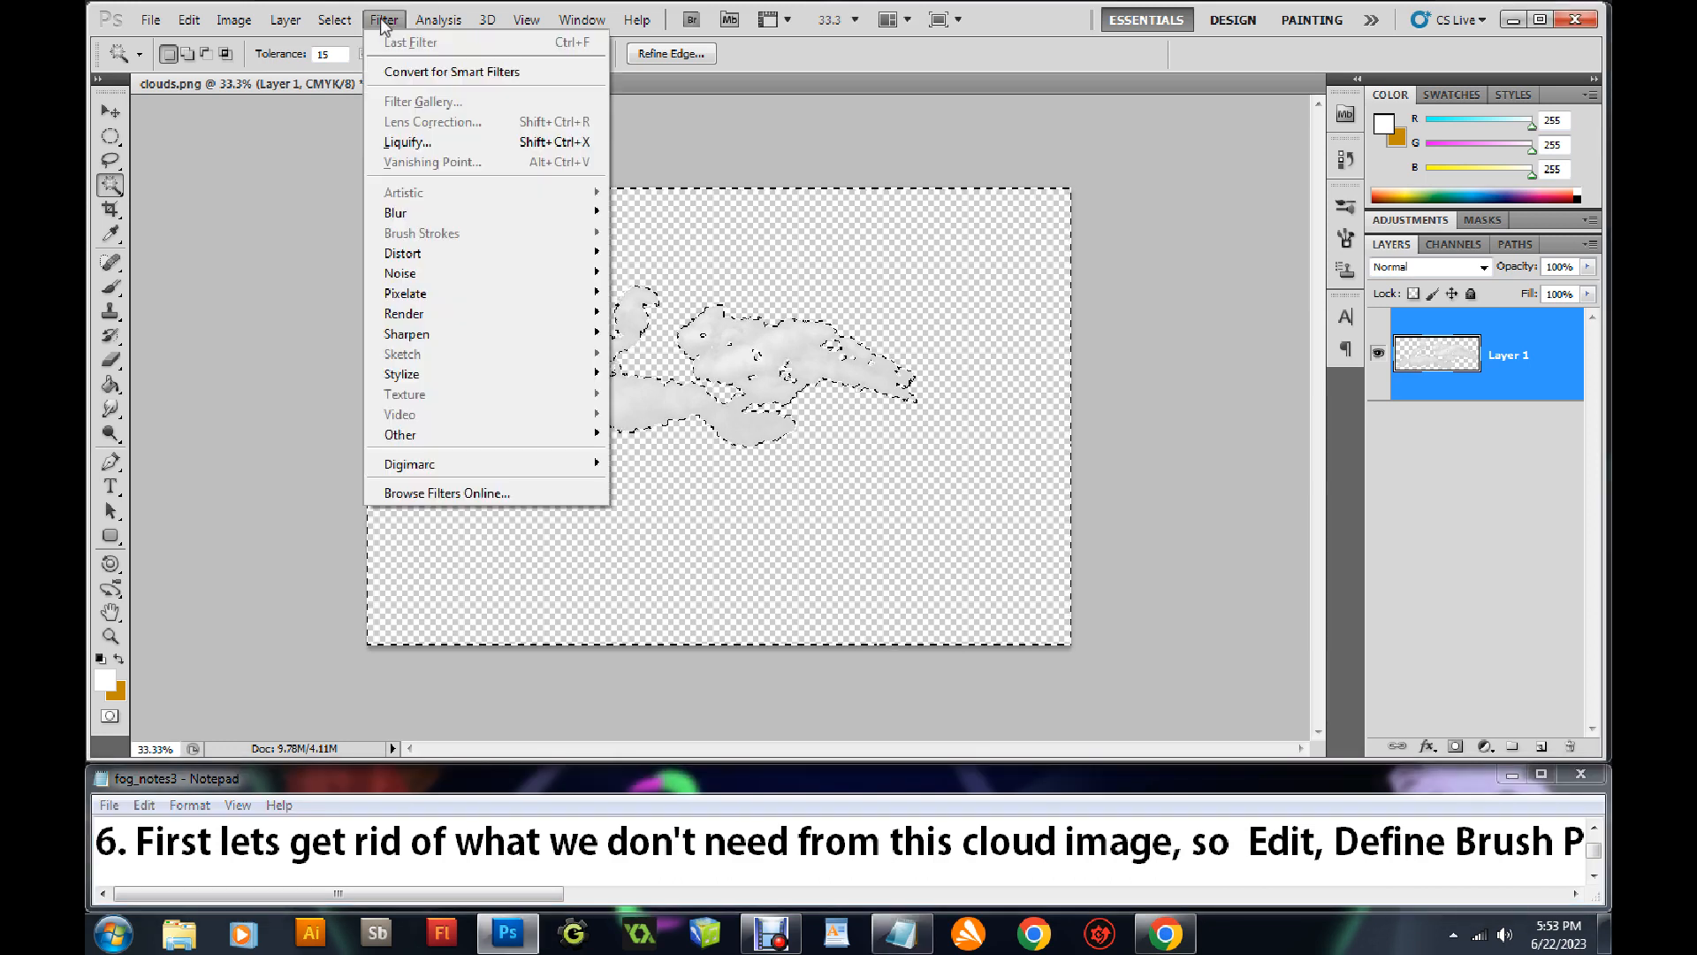
pyautogui.moveTo(347, 22)
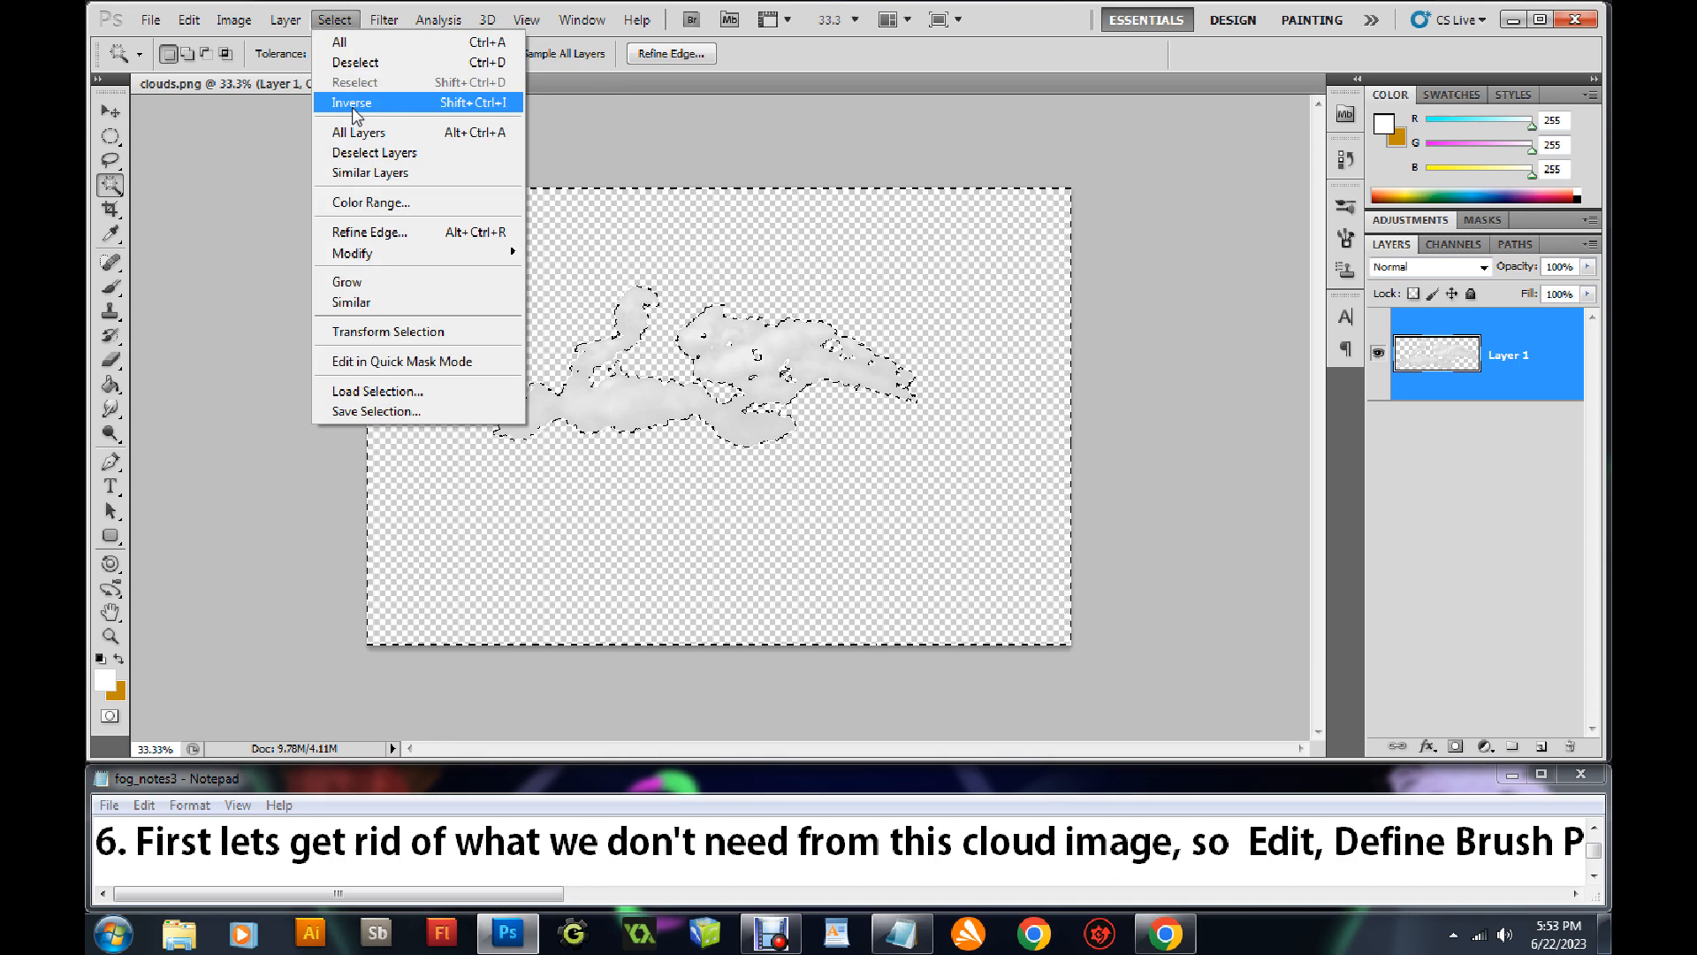
pyautogui.click(1238, 849)
pyautogui.write('go to S ')
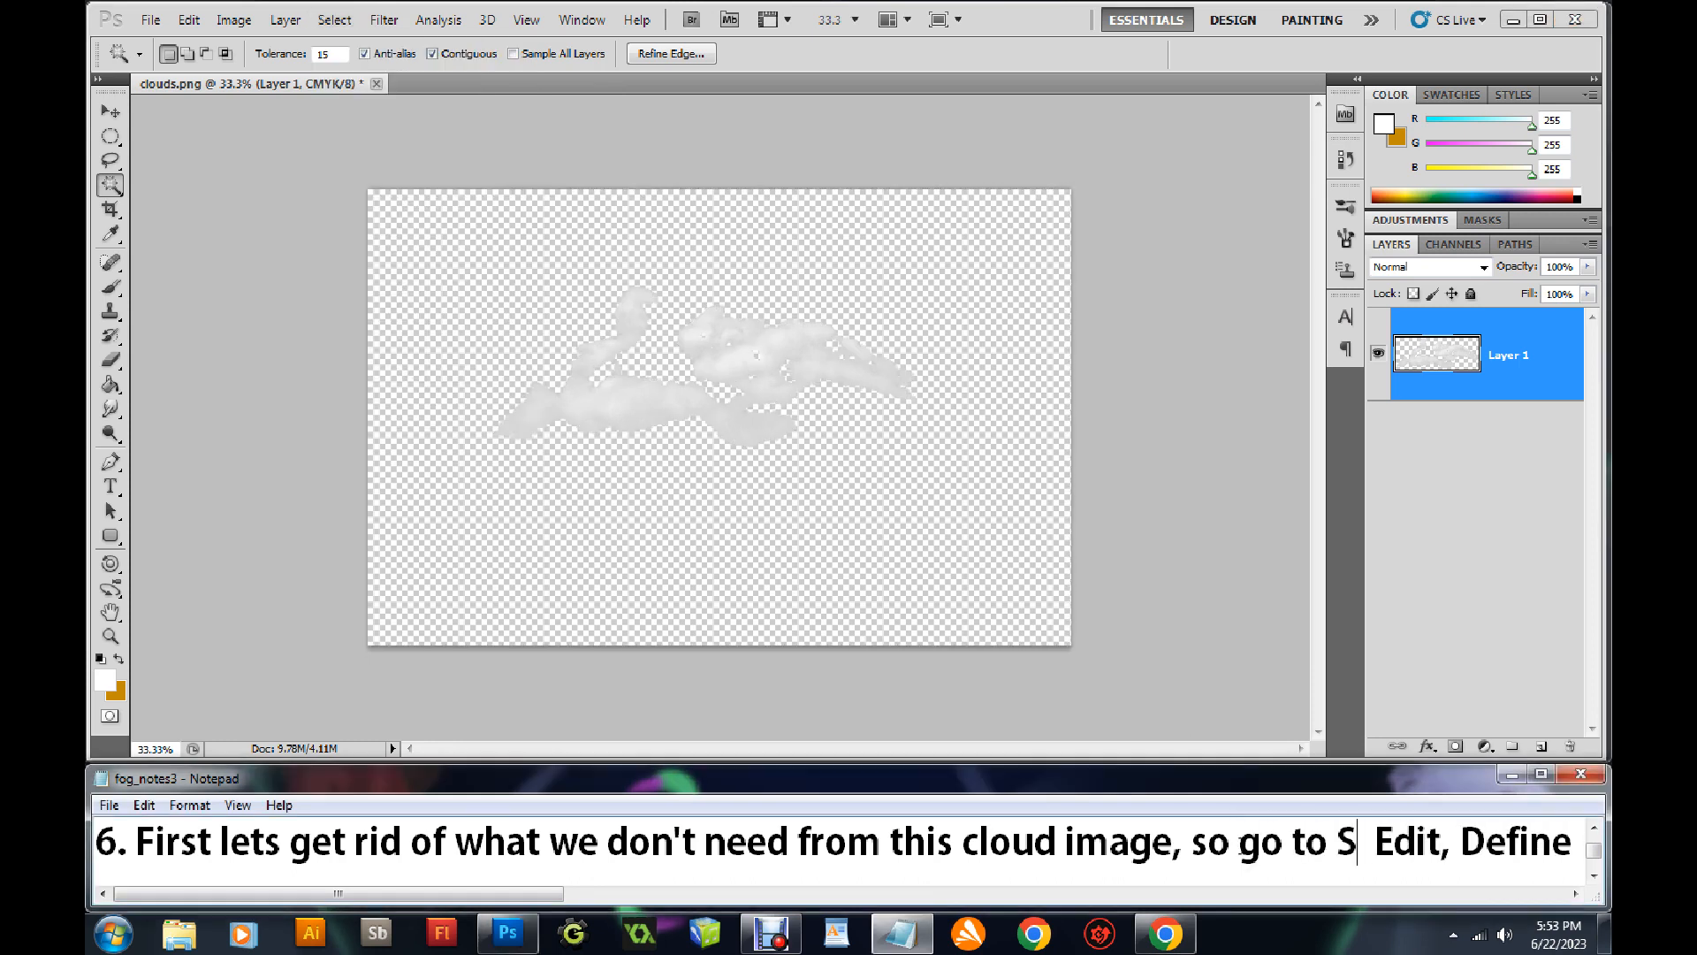
pyautogui.write('elect')
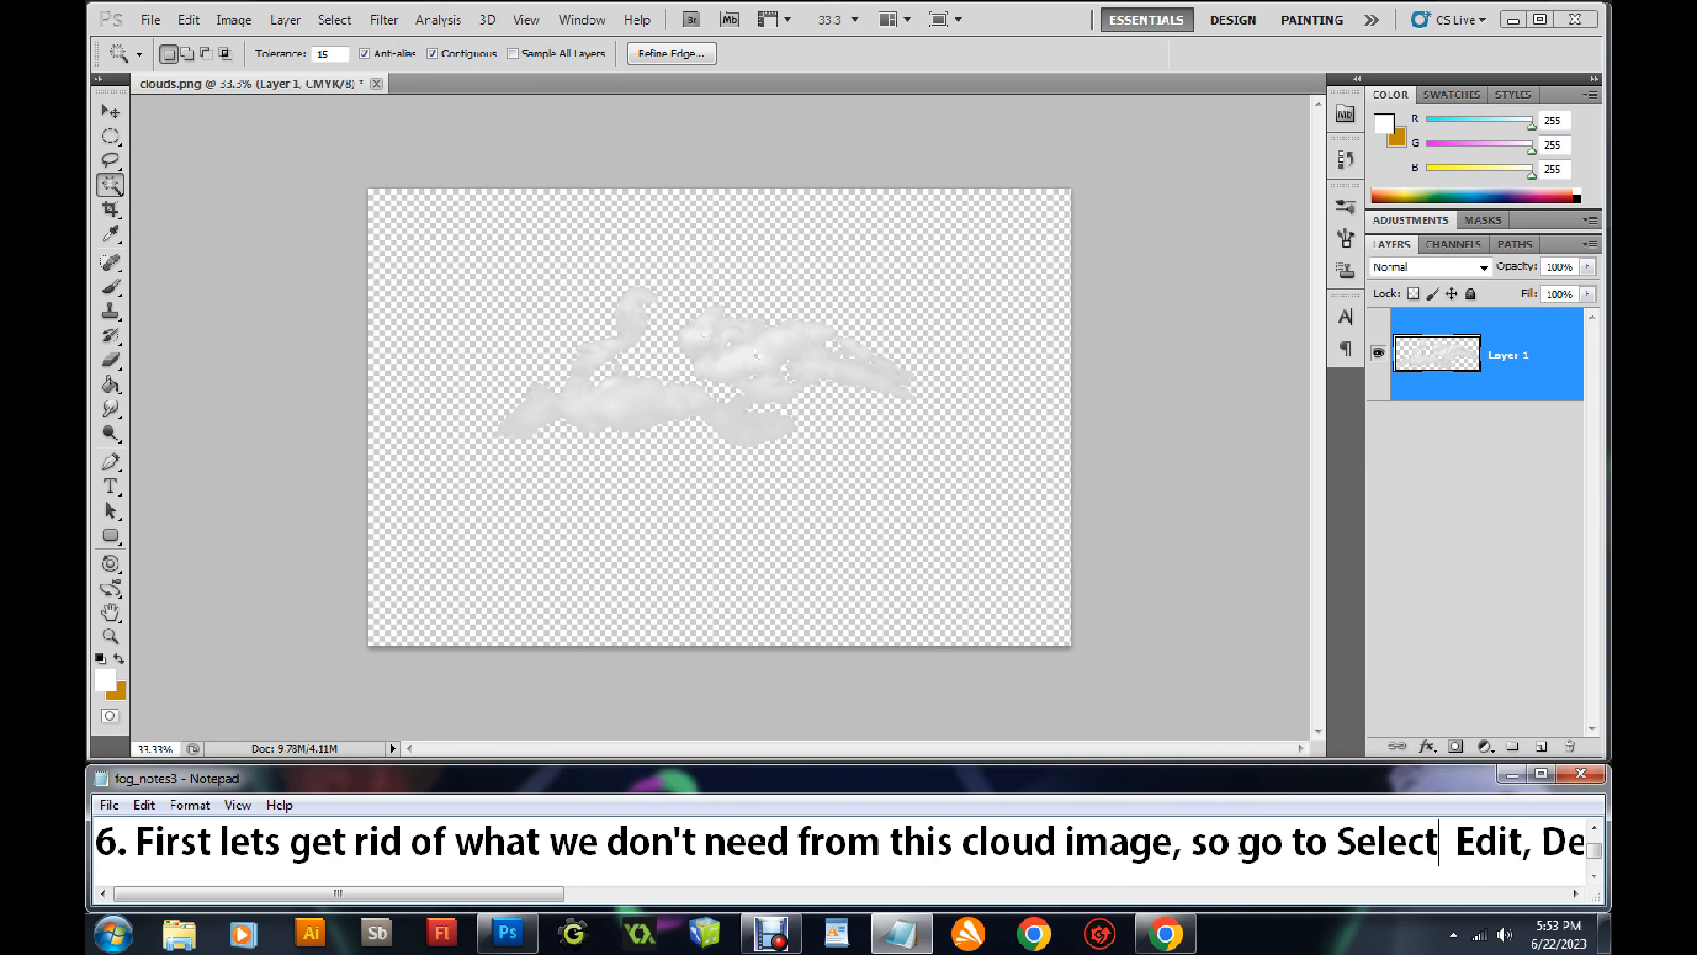
pyautogui.write(', then')
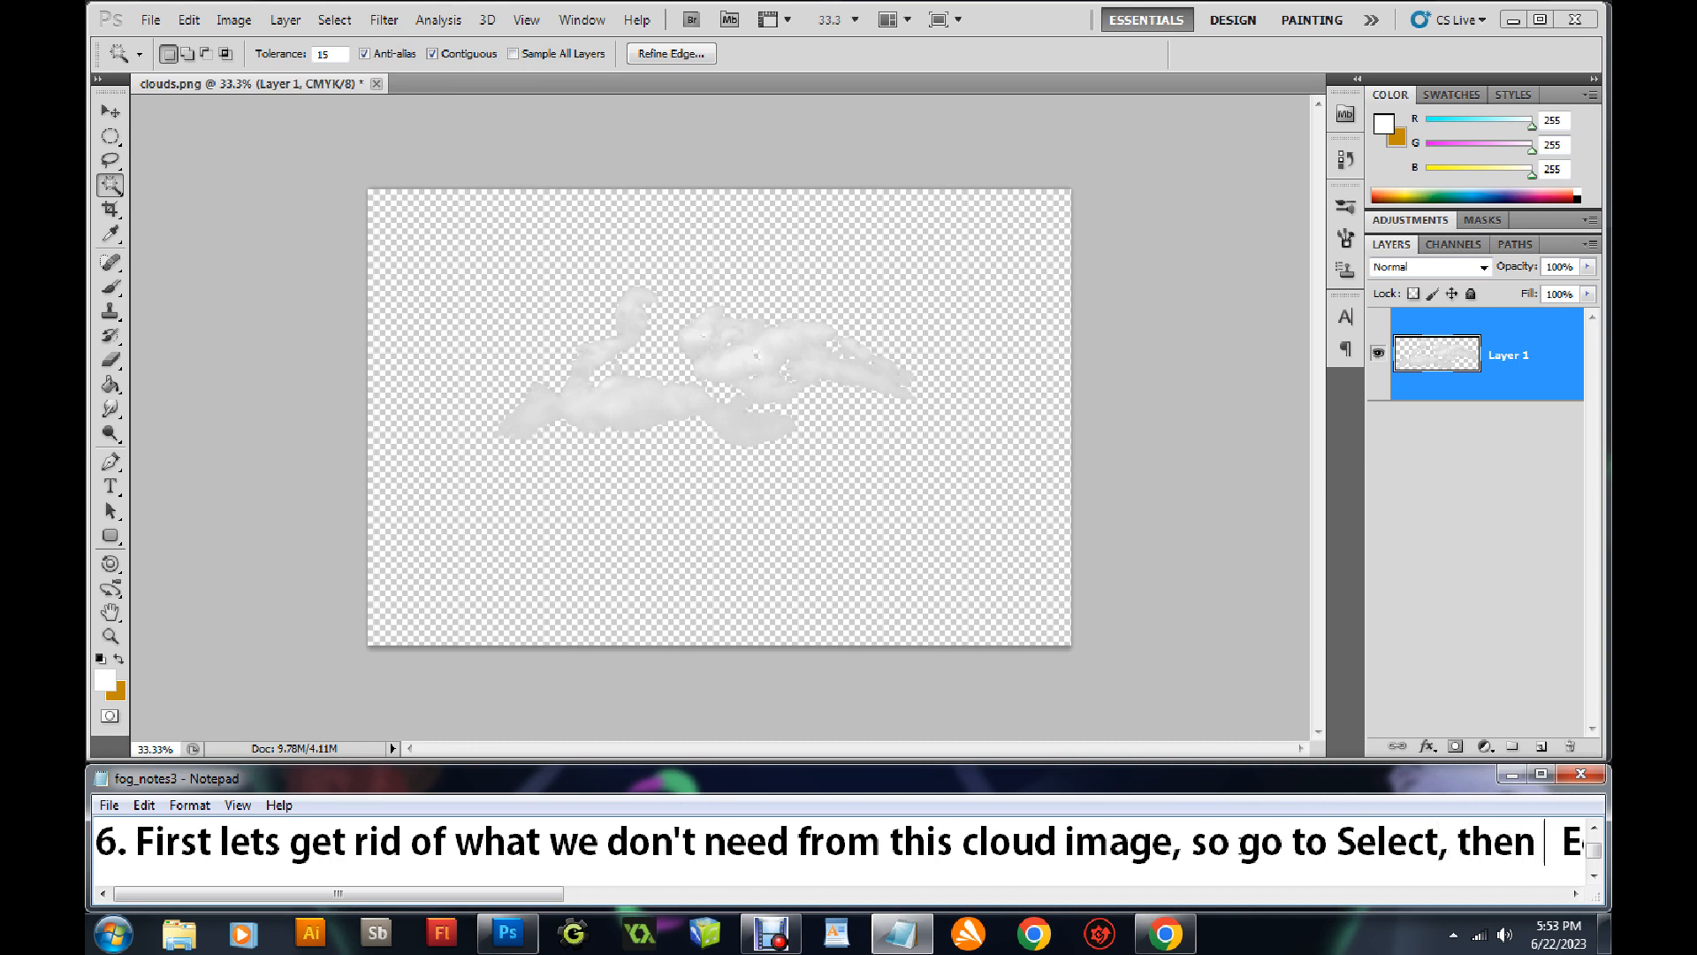
pyautogui.click(339, 20)
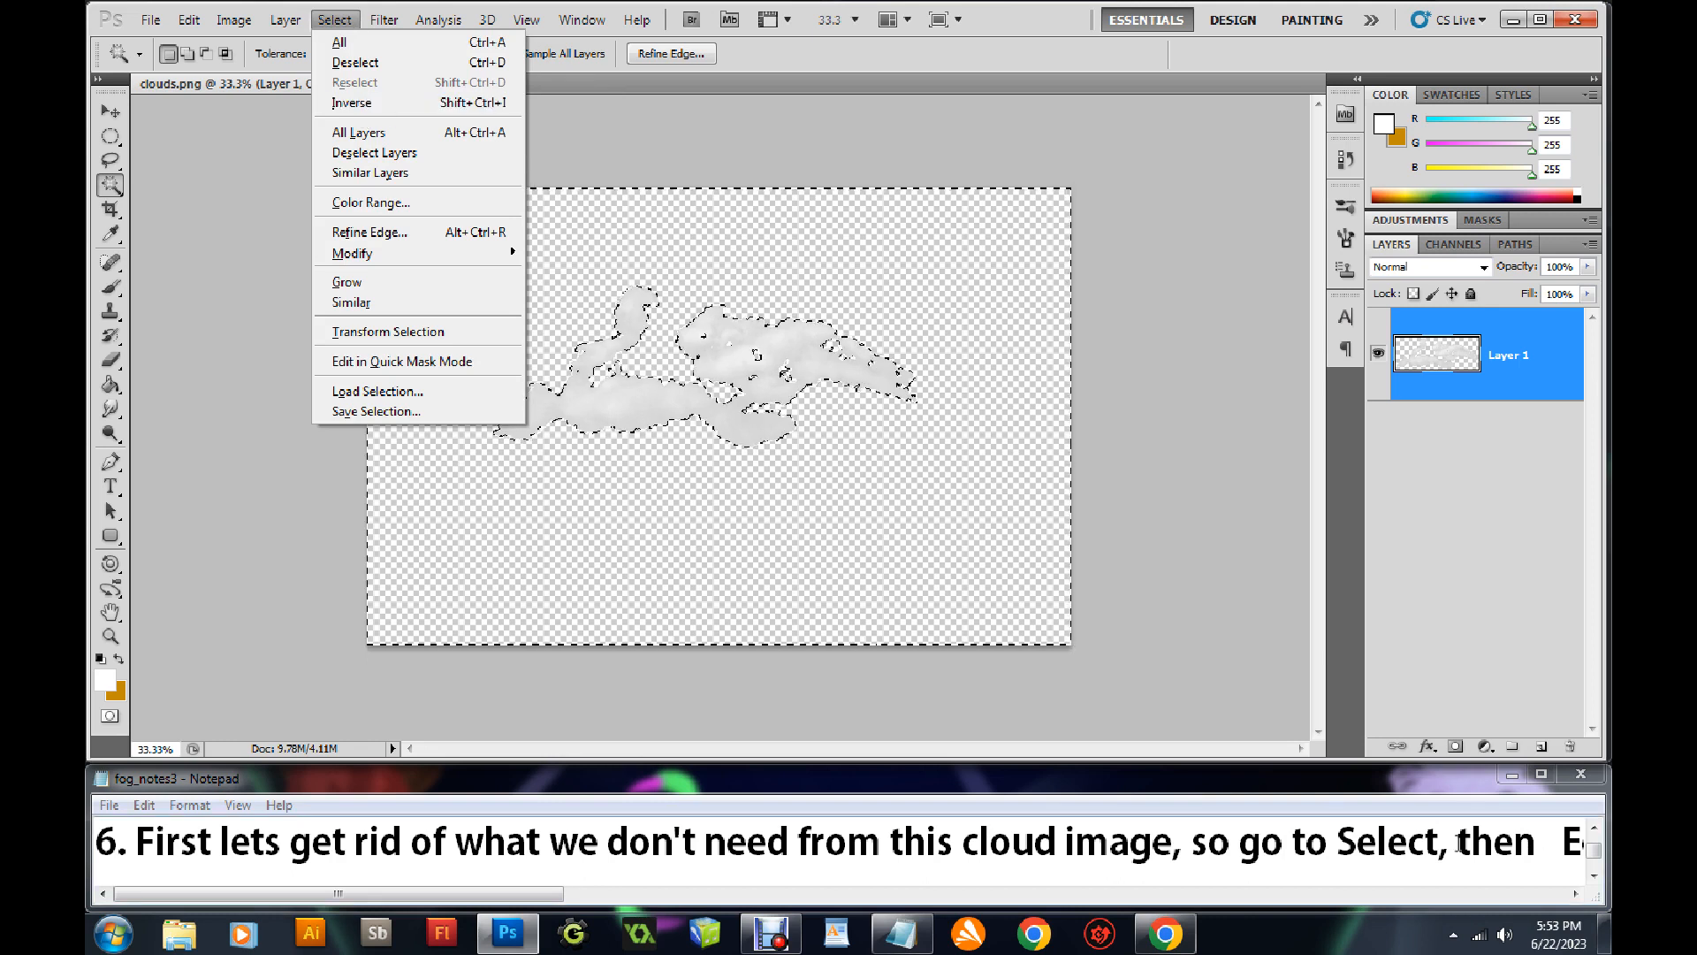
pyautogui.click(1556, 843)
pyautogui.write('In')
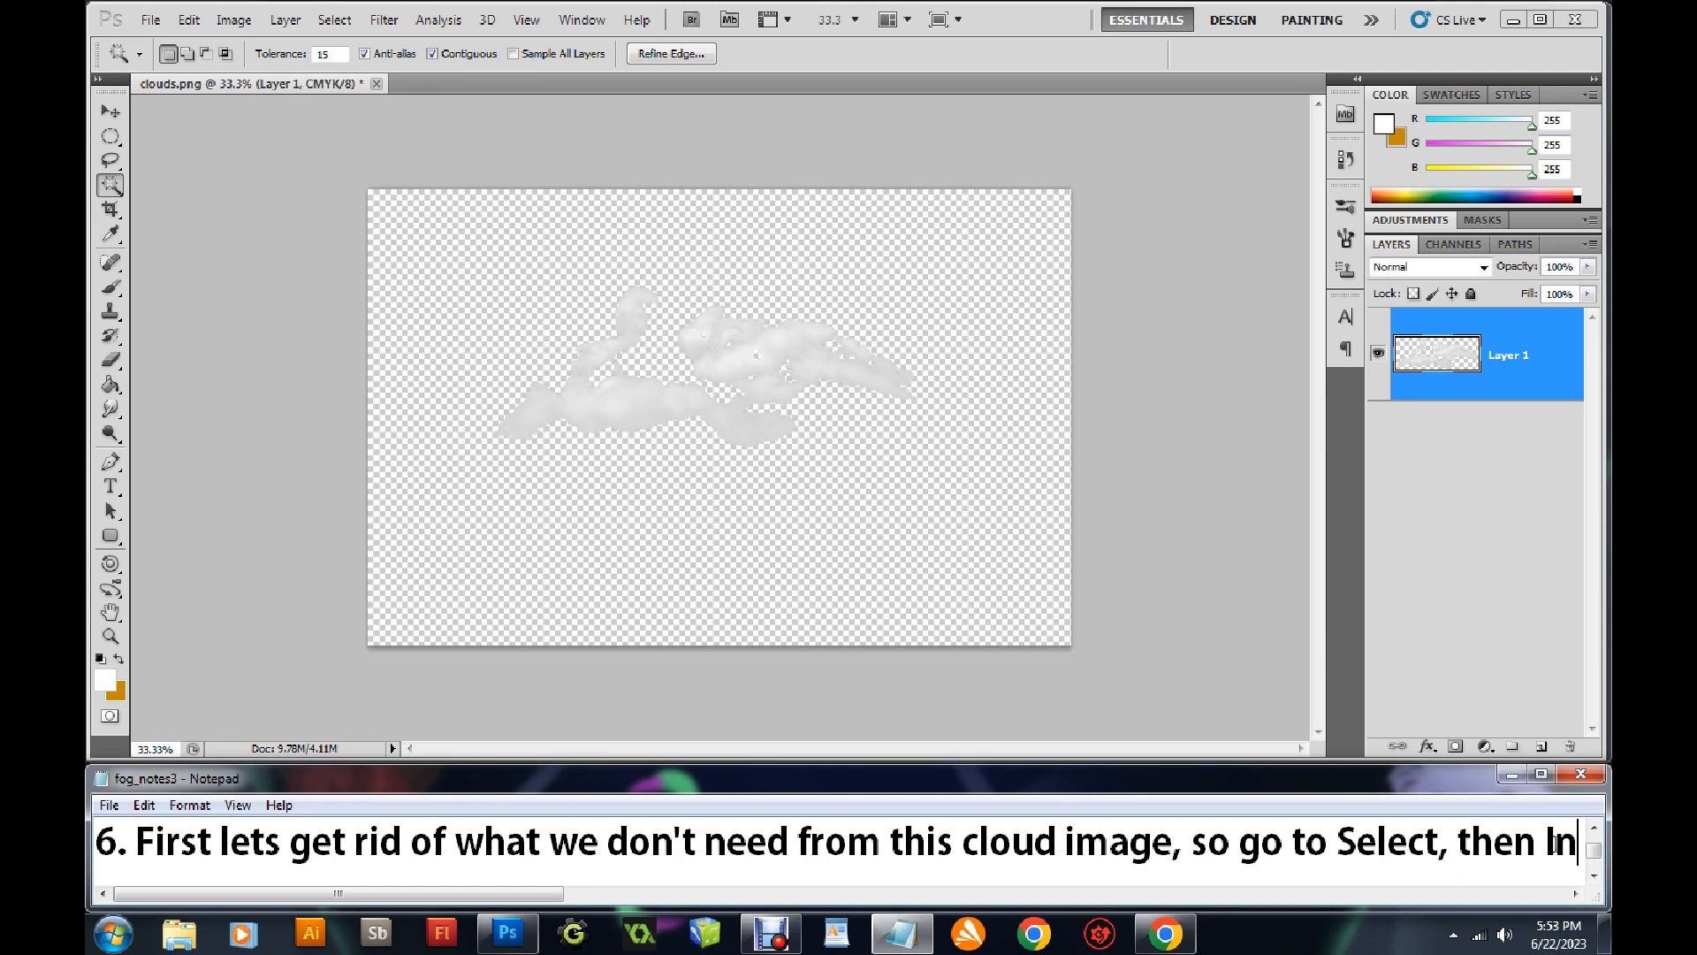
pyautogui.write('verse')
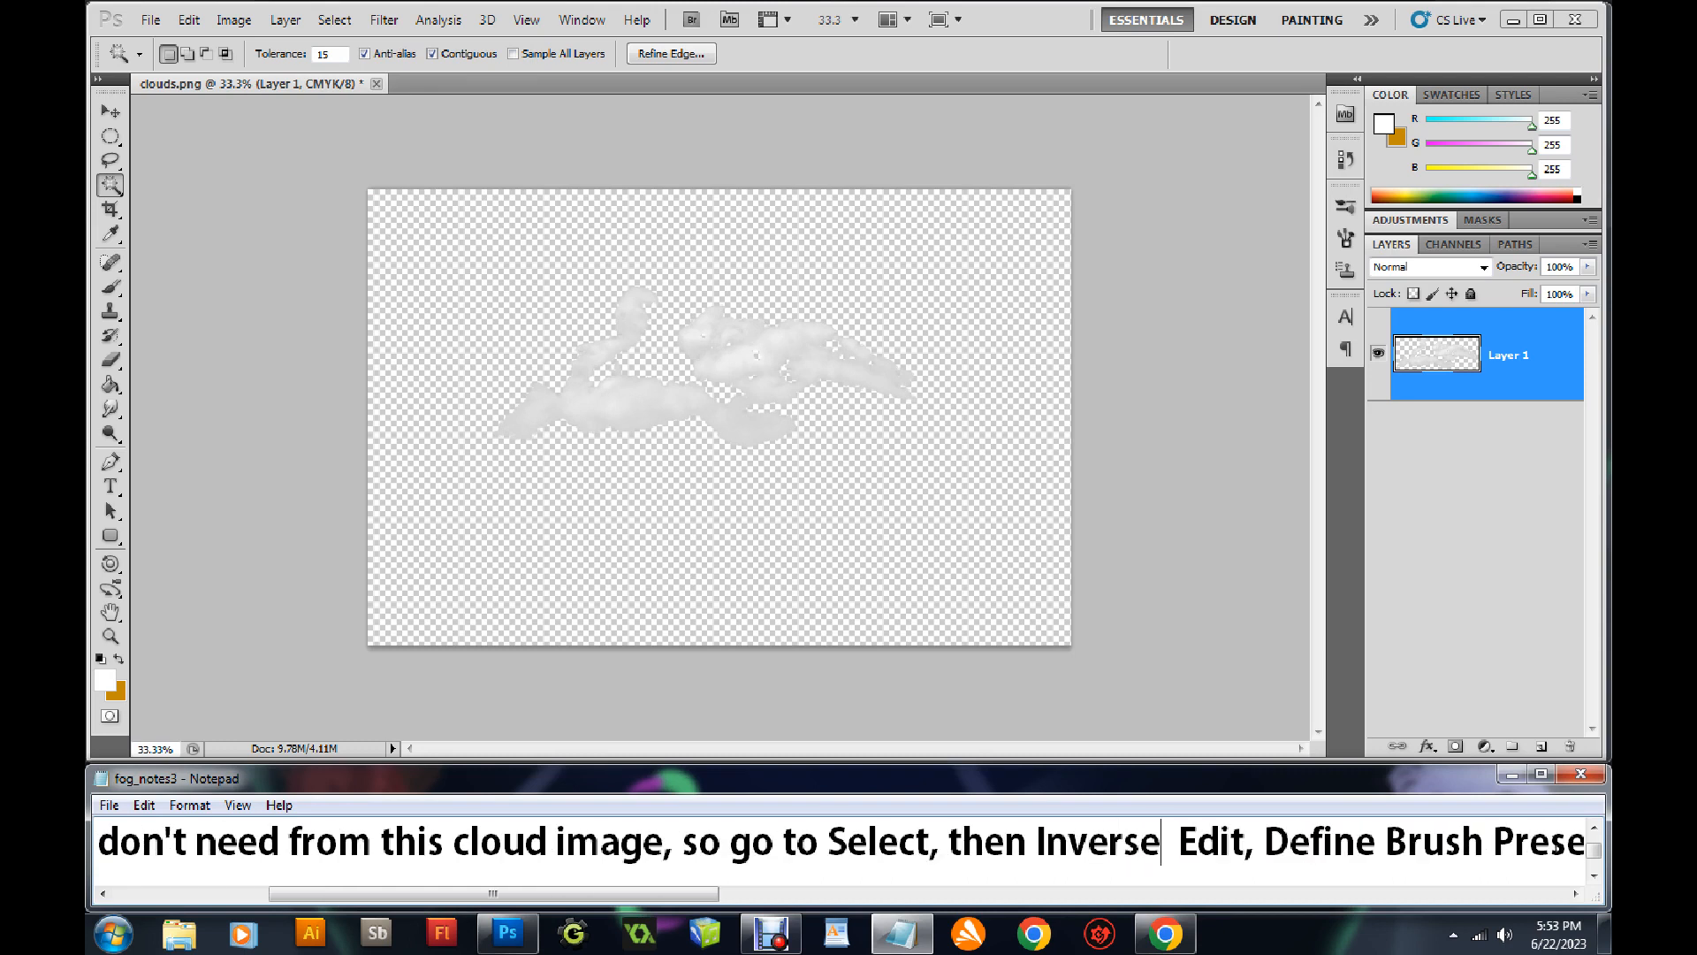
pyautogui.write(', now')
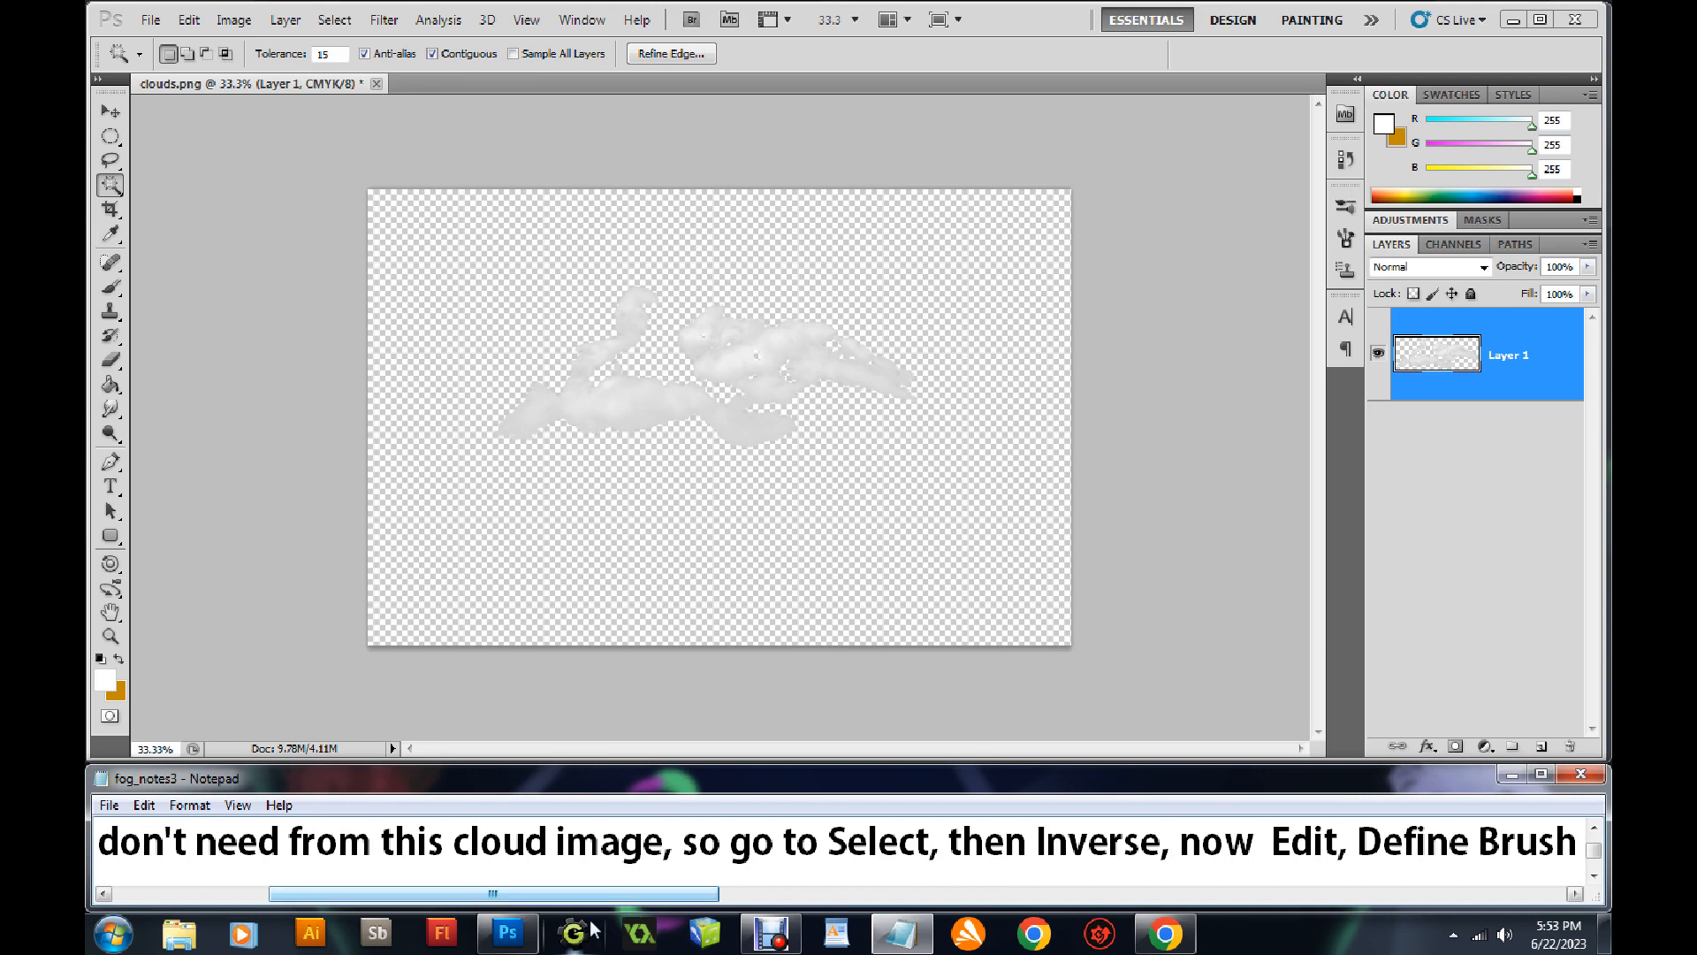
# Define a brush preset named "new fog" from the trimmed cloud image in Photoshop
pyautogui.moveTo(622, 902); pyautogui.dragTo(794, 904)
pyautogui.click(608, 359)
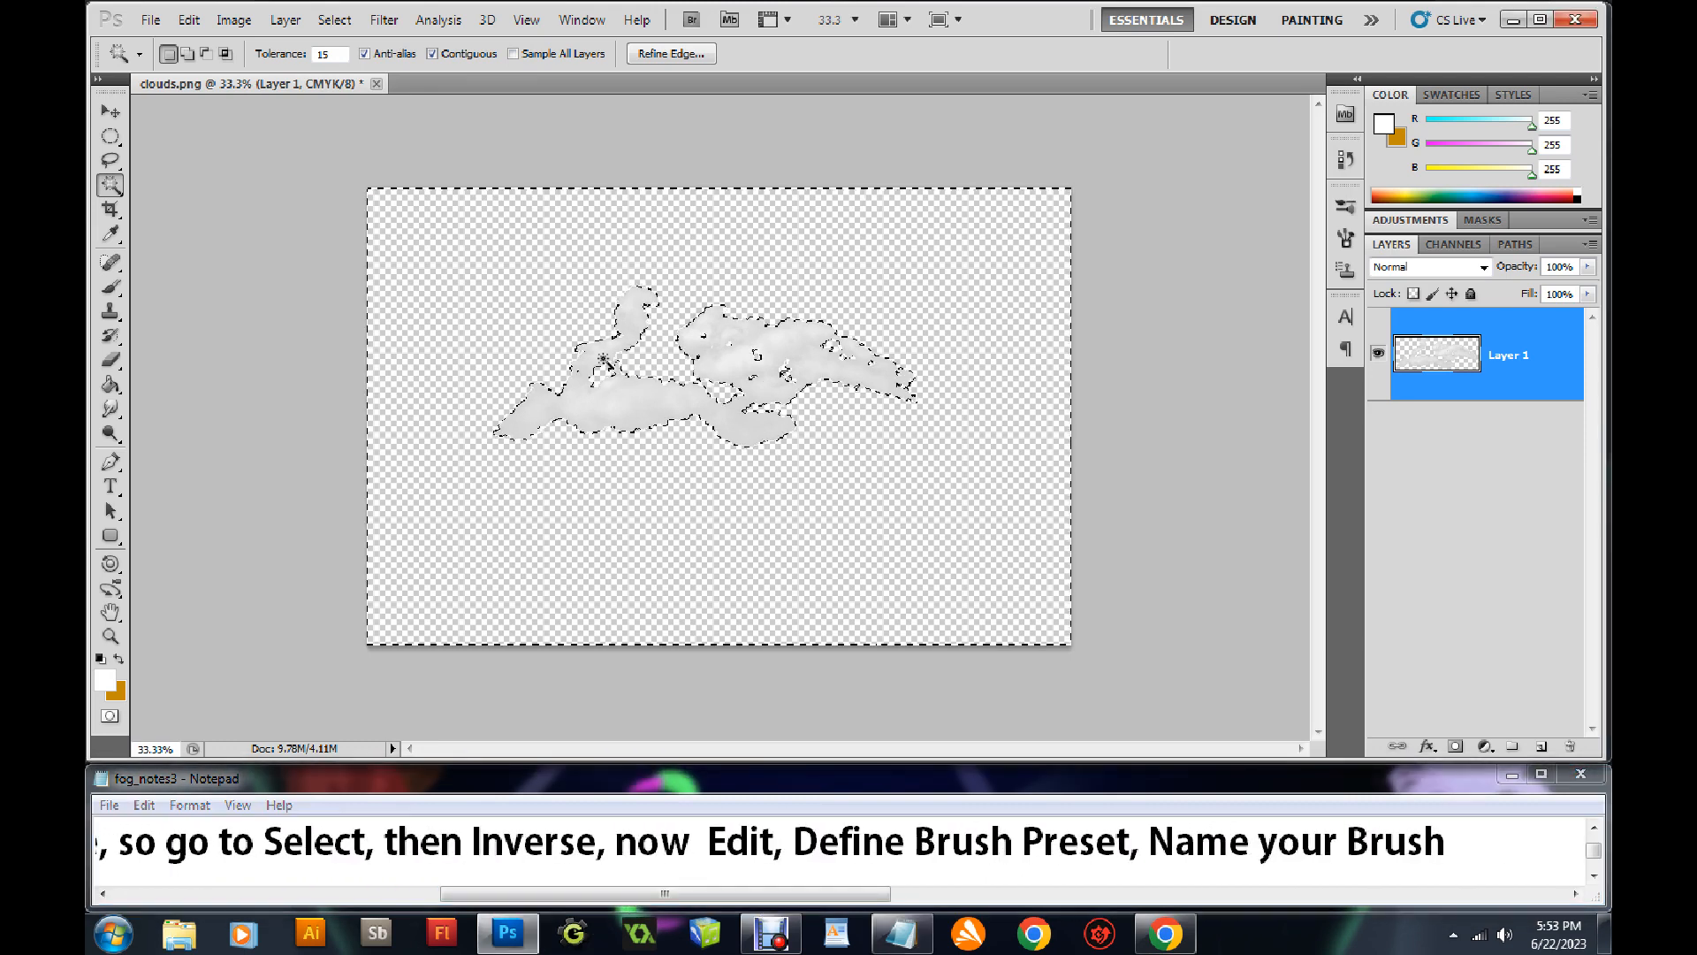
pyautogui.click(187, 20)
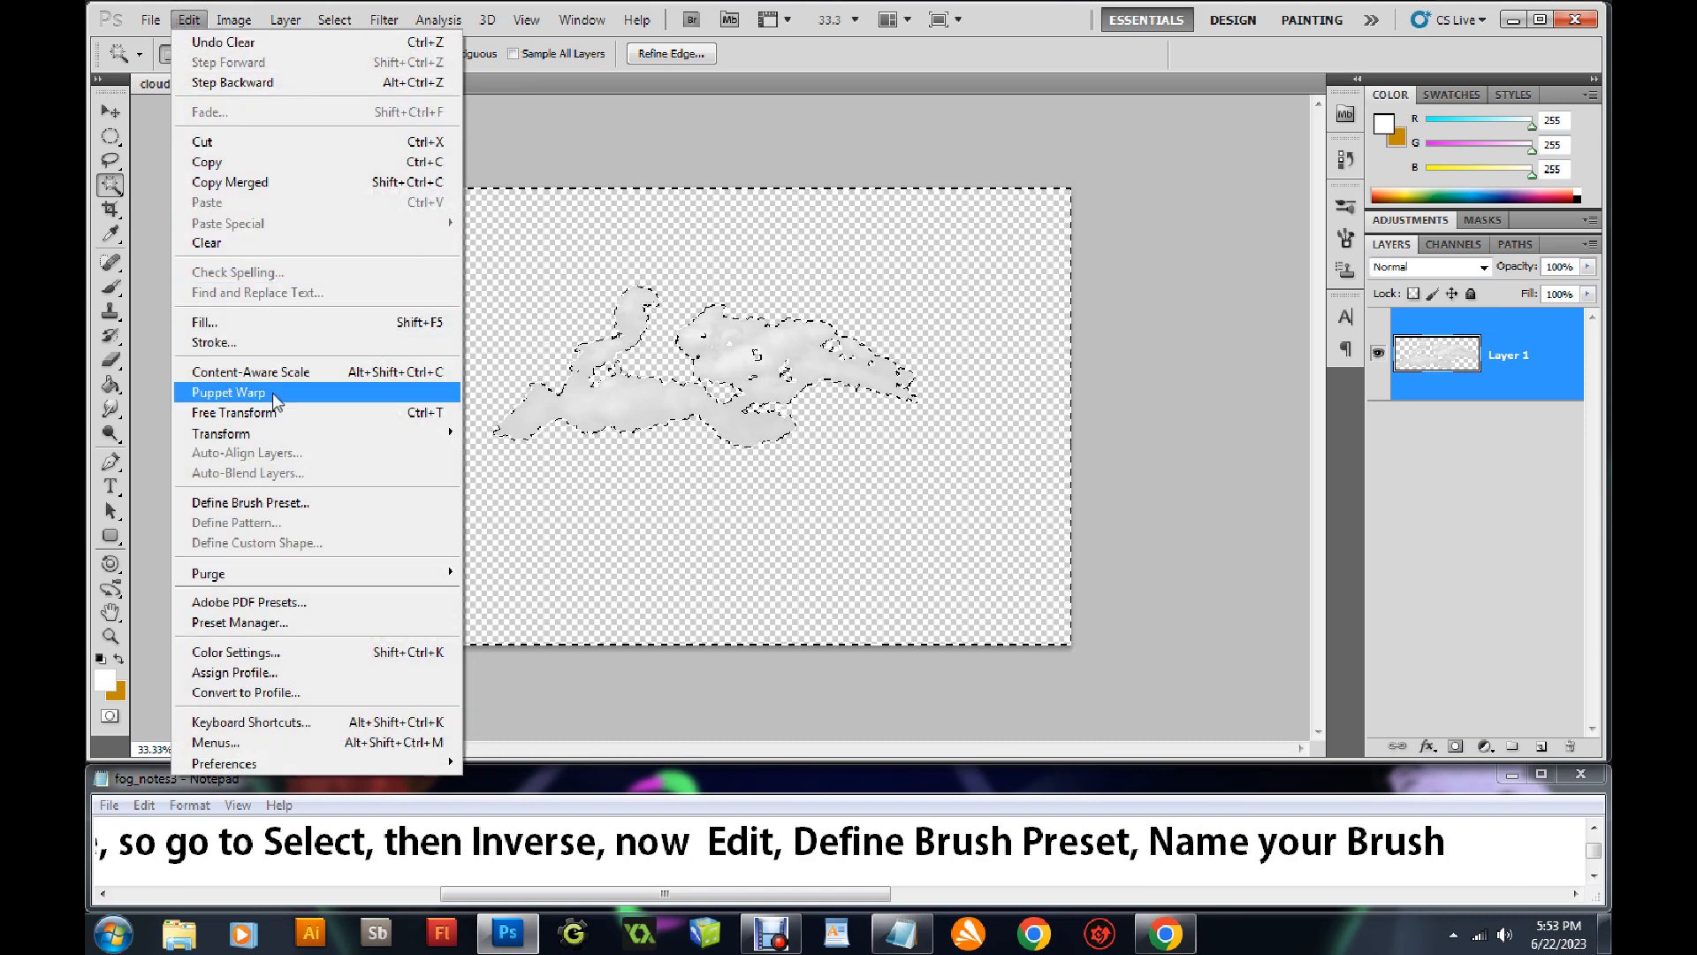
pyautogui.click(250, 503)
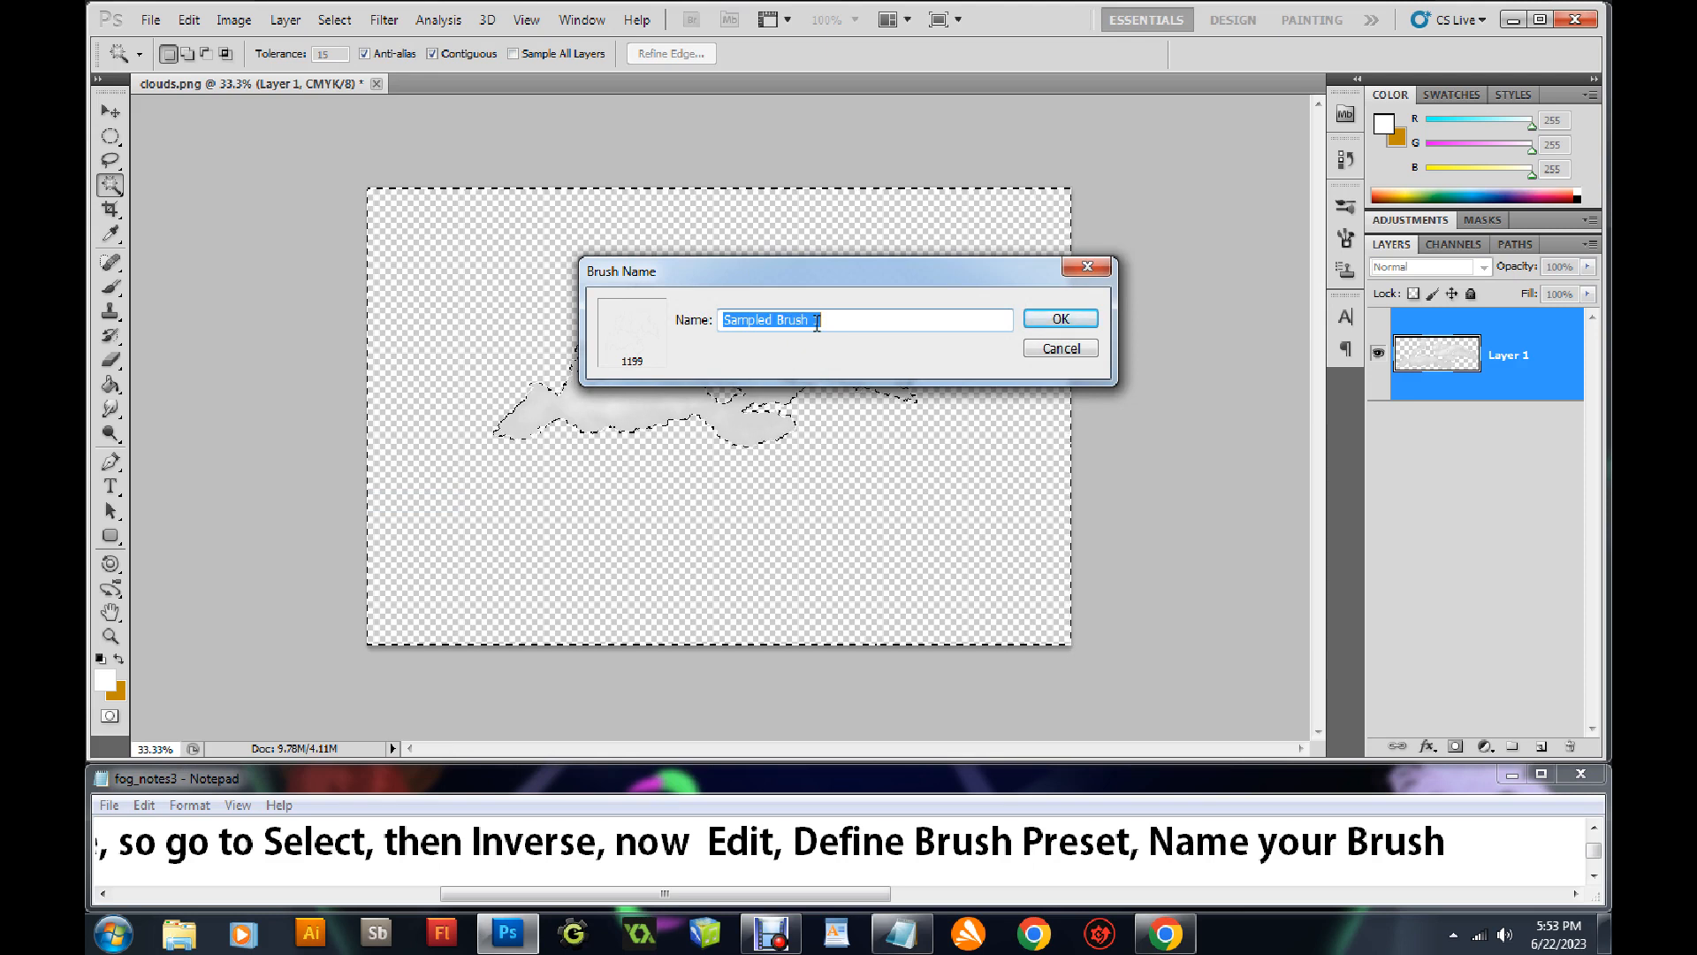
pyautogui.write('new')
pyautogui.write('fog')
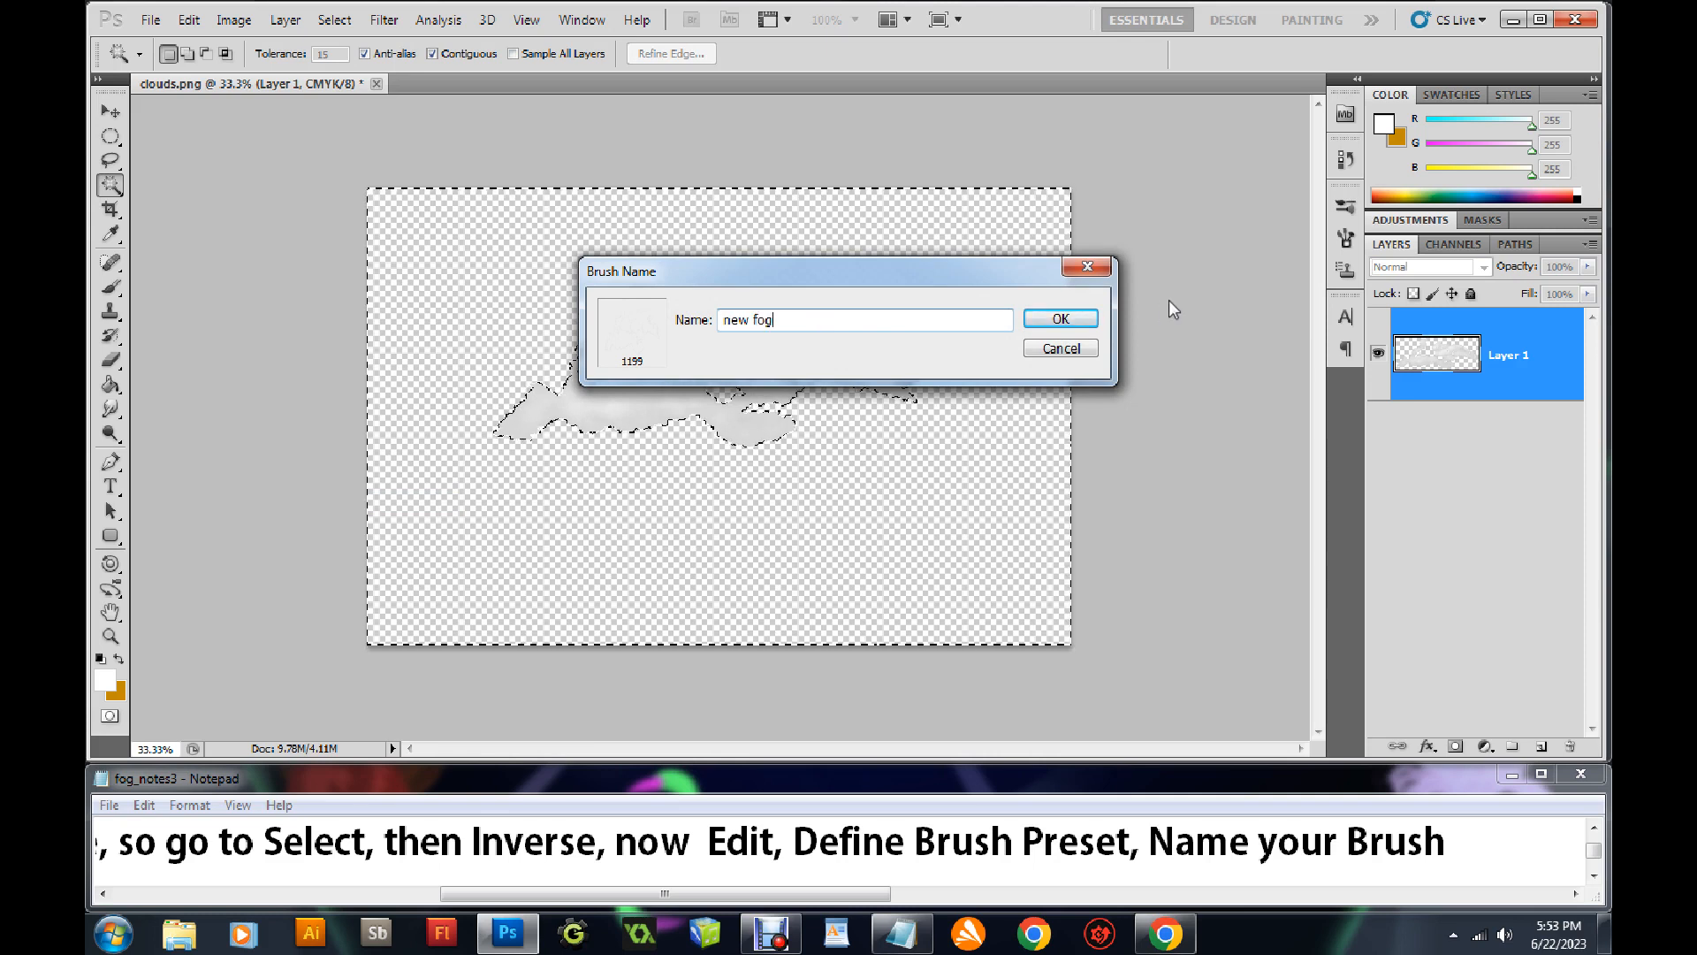
pyautogui.click(1062, 318)
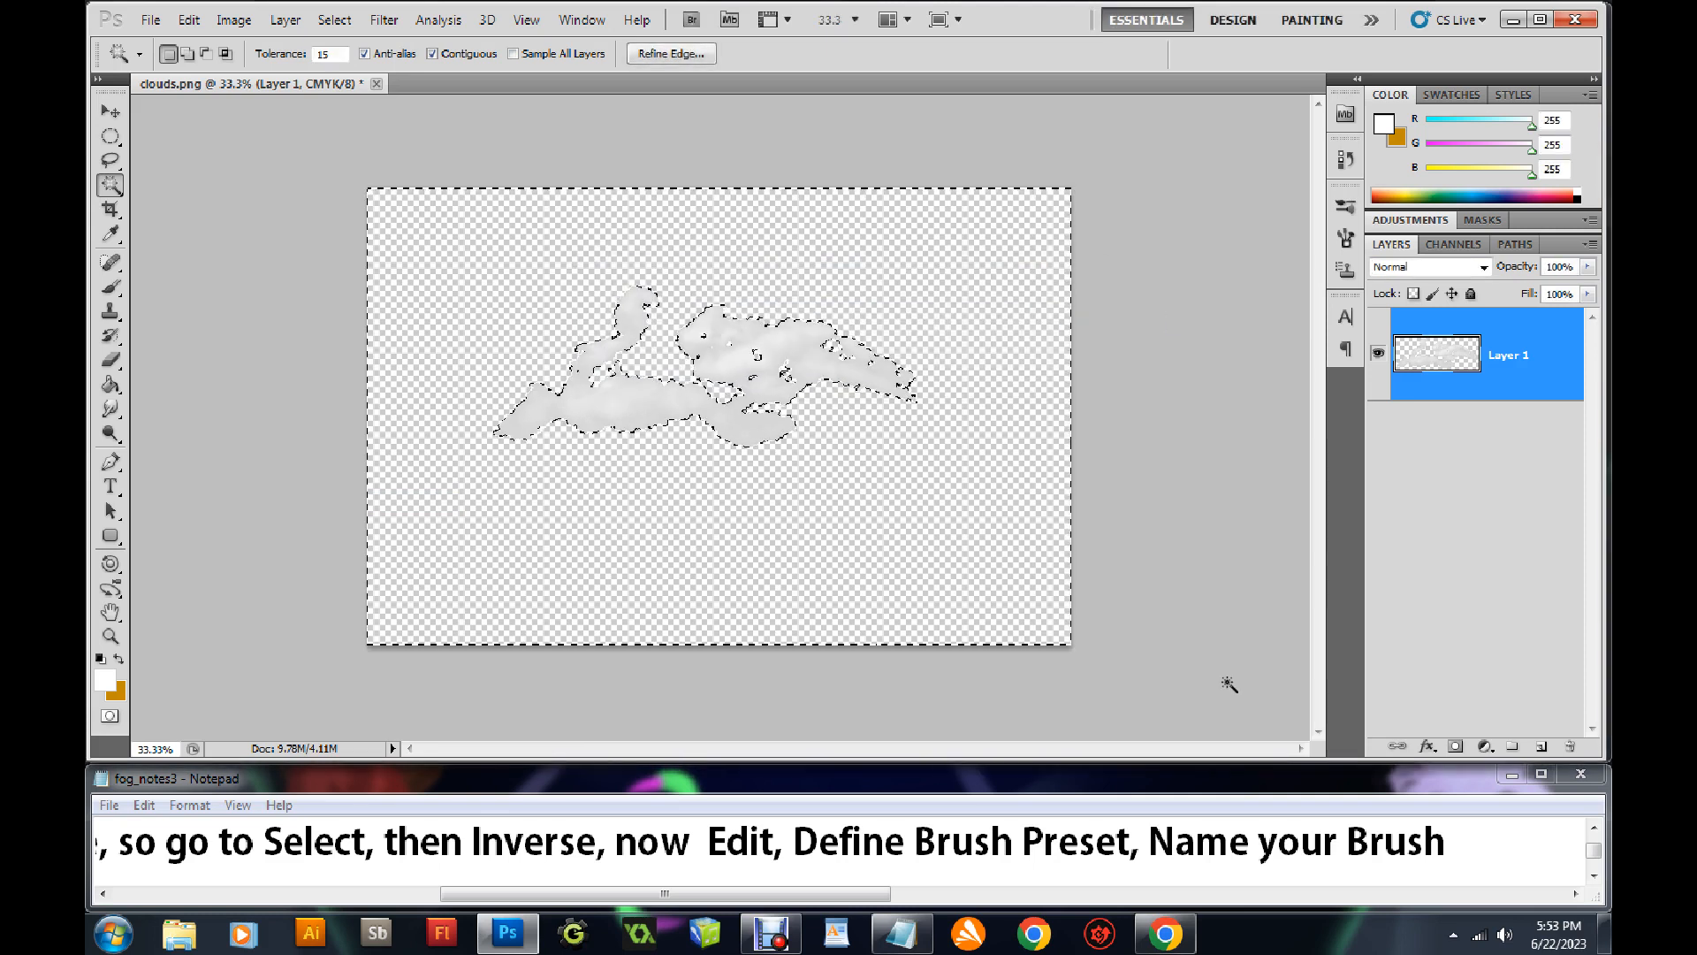
# Create a new 3000 x 3000 pixel document at 72 pixels/inch in RGB Color with transparent background contents
pyautogui.moveTo(636, 889); pyautogui.dragTo(240, 877)
pyautogui.click(1594, 877)
pyautogui.click(1594, 878)
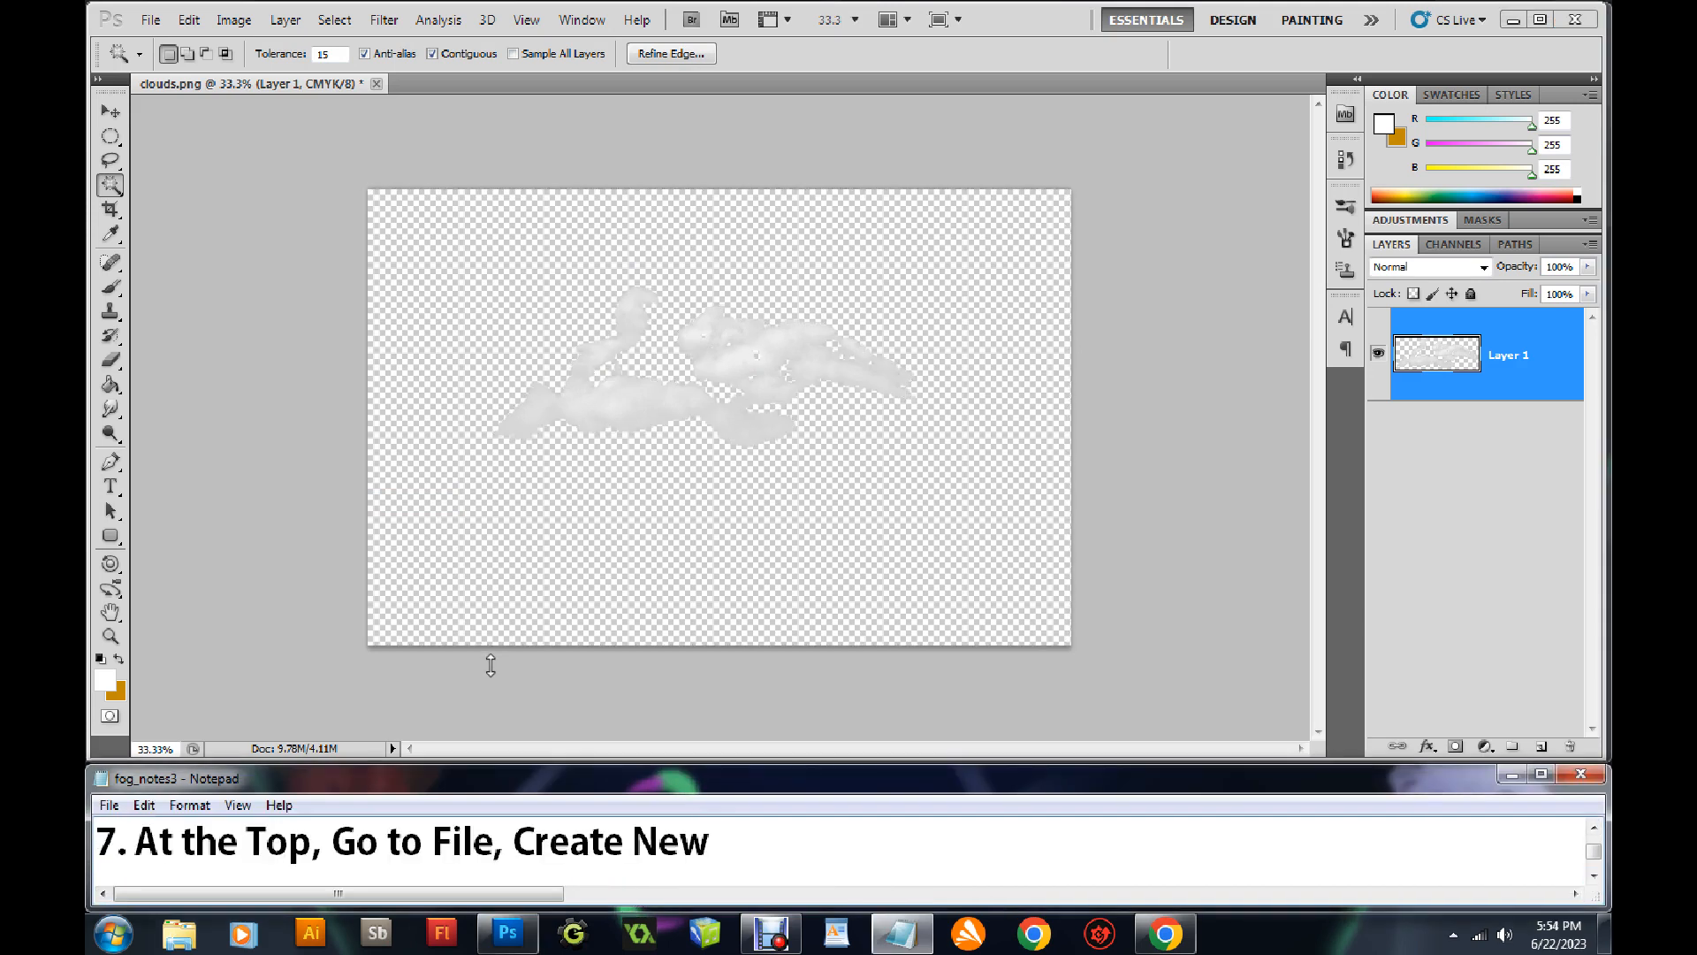
pyautogui.click(150, 20)
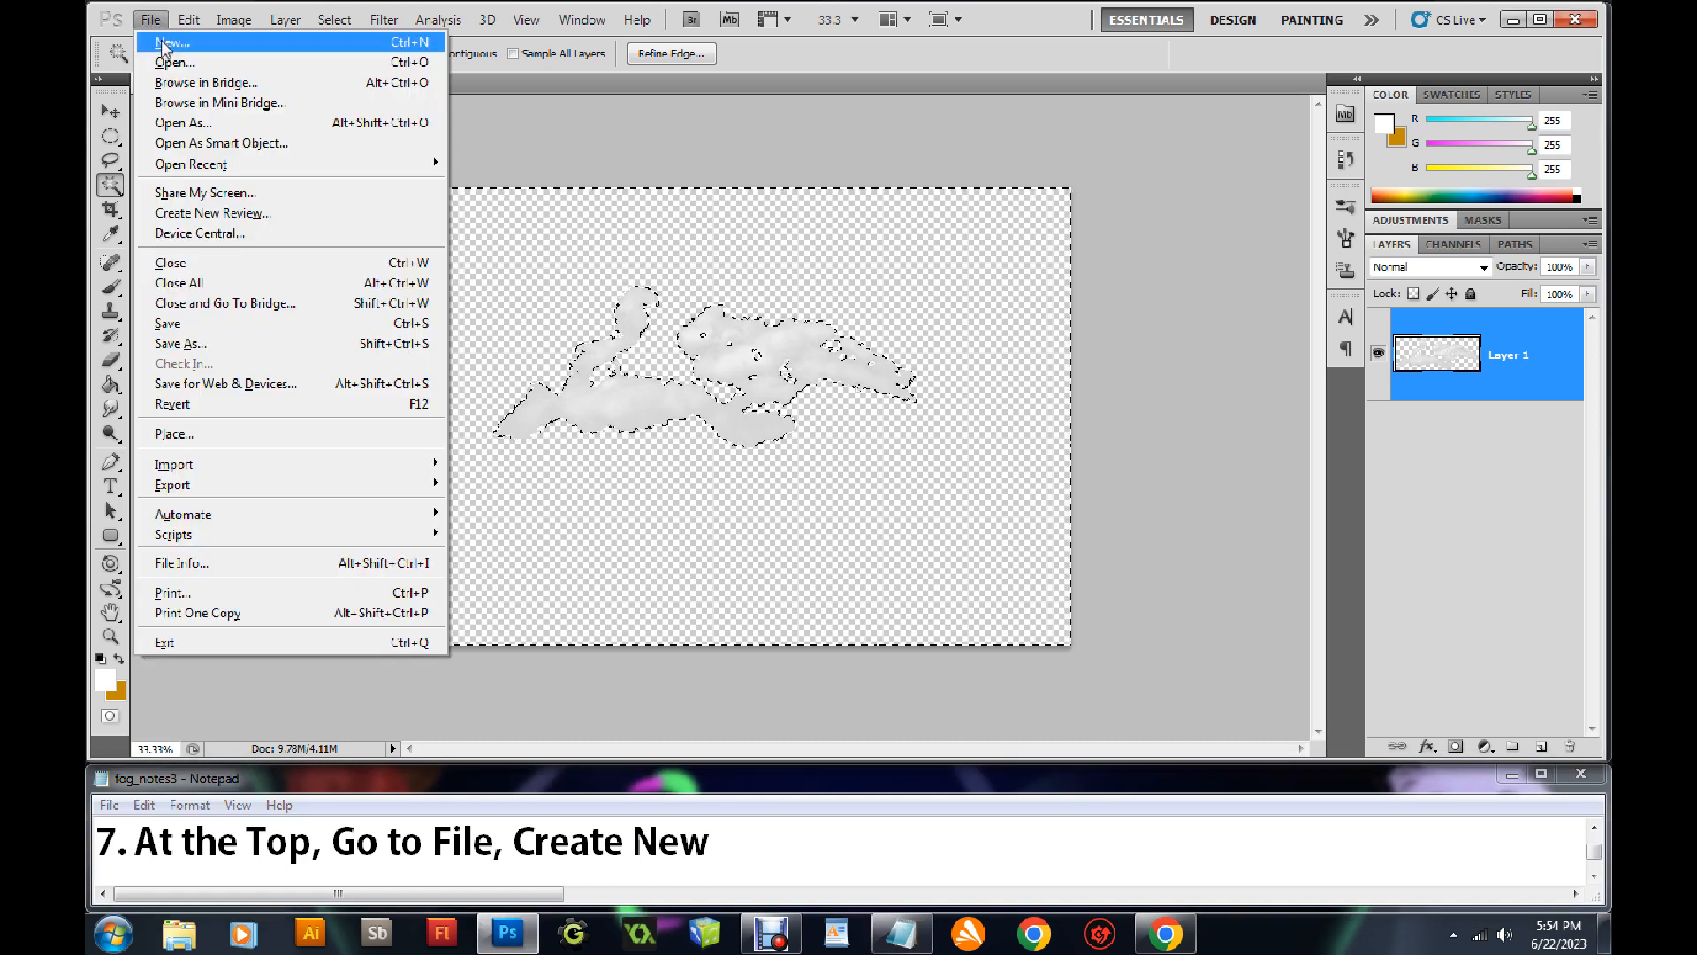
pyautogui.click(163, 42)
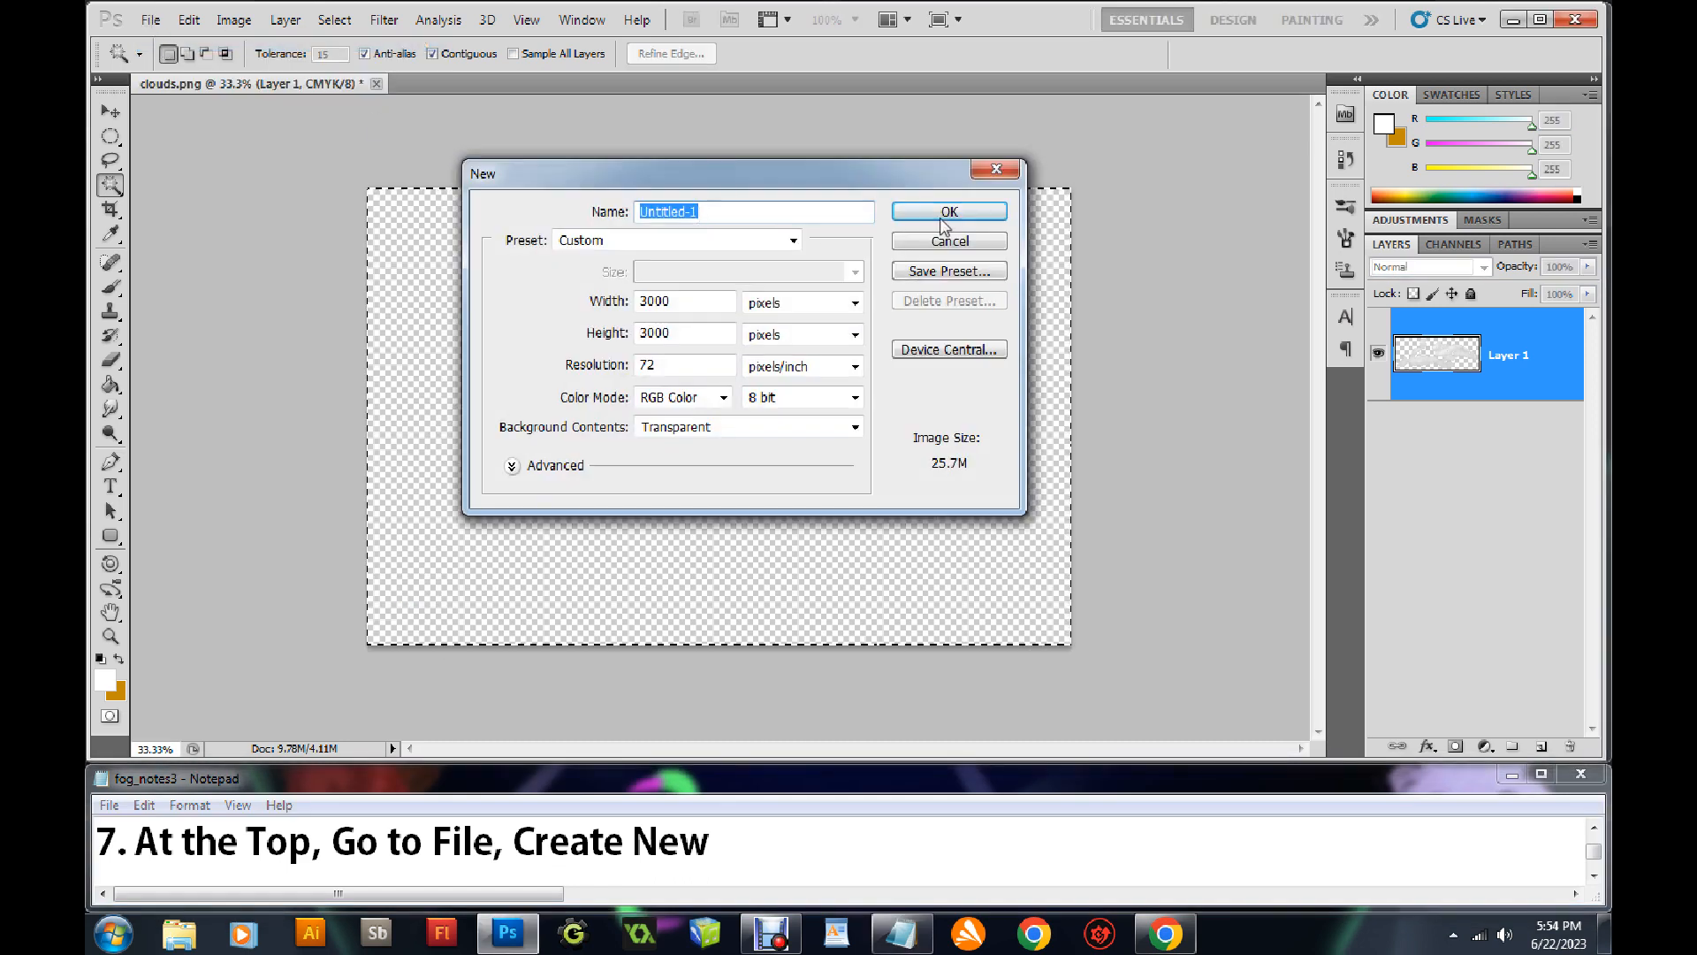
pyautogui.click(942, 214)
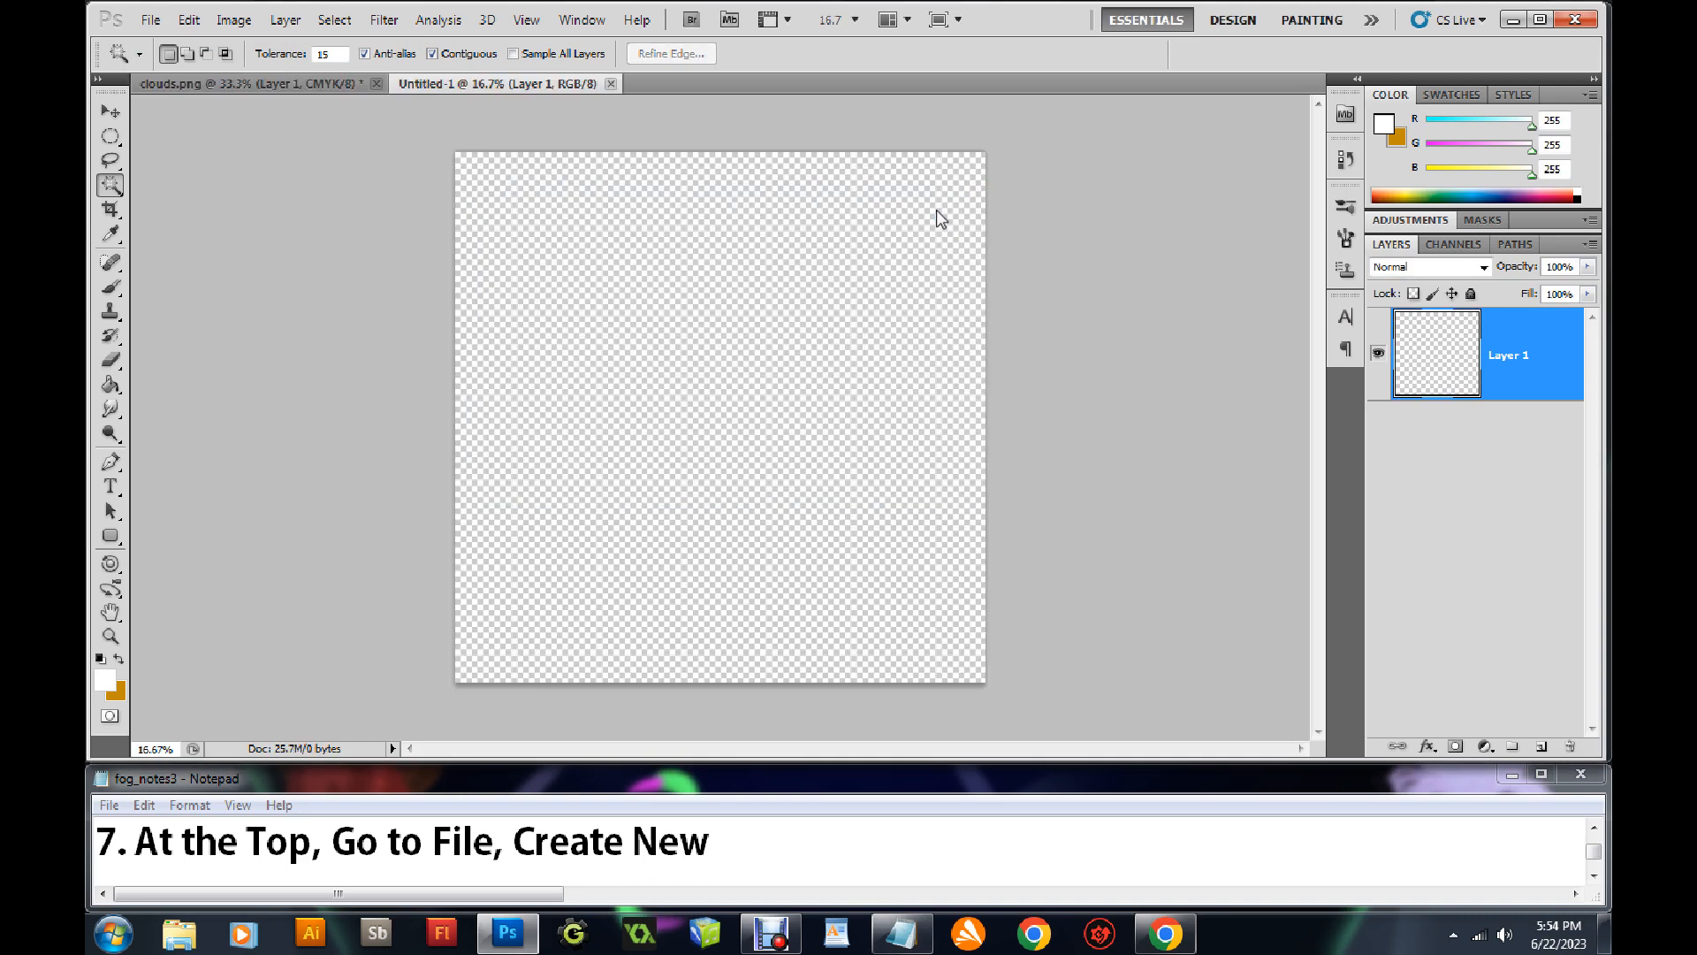
# Set the foreground color to near-black #040404 and fill the empty canvas with it using the Paint Bucket
pyautogui.click(1595, 876)
pyautogui.click(1595, 876)
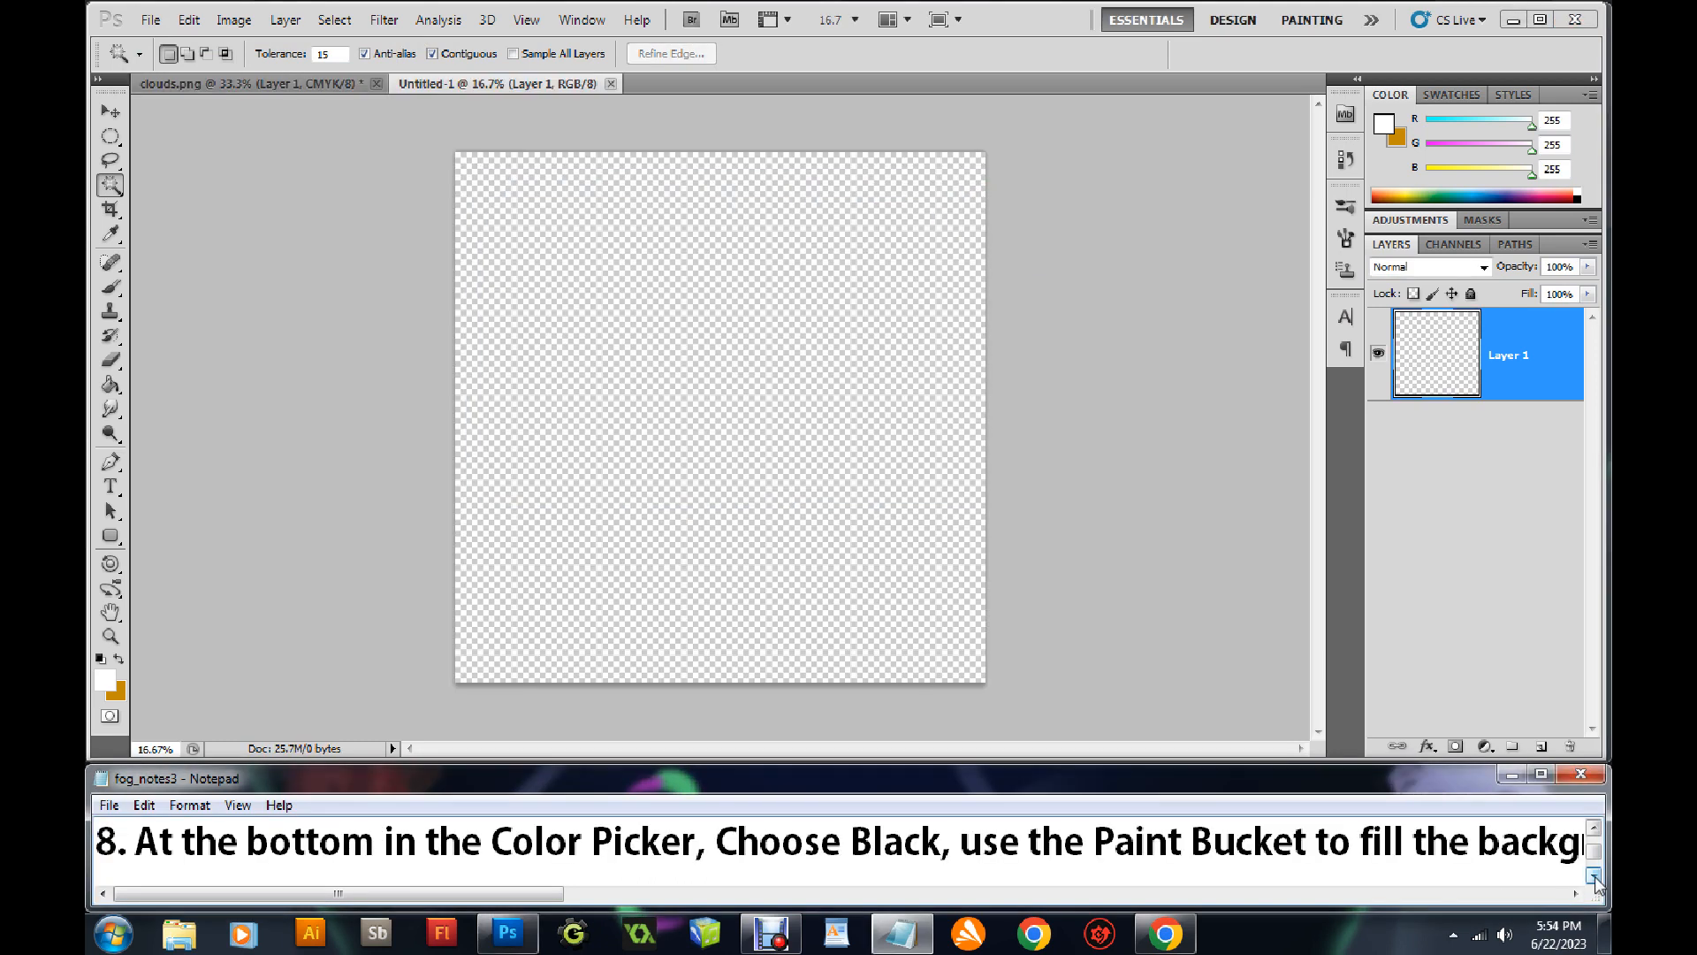
pyautogui.moveTo(446, 893); pyautogui.dragTo(527, 895)
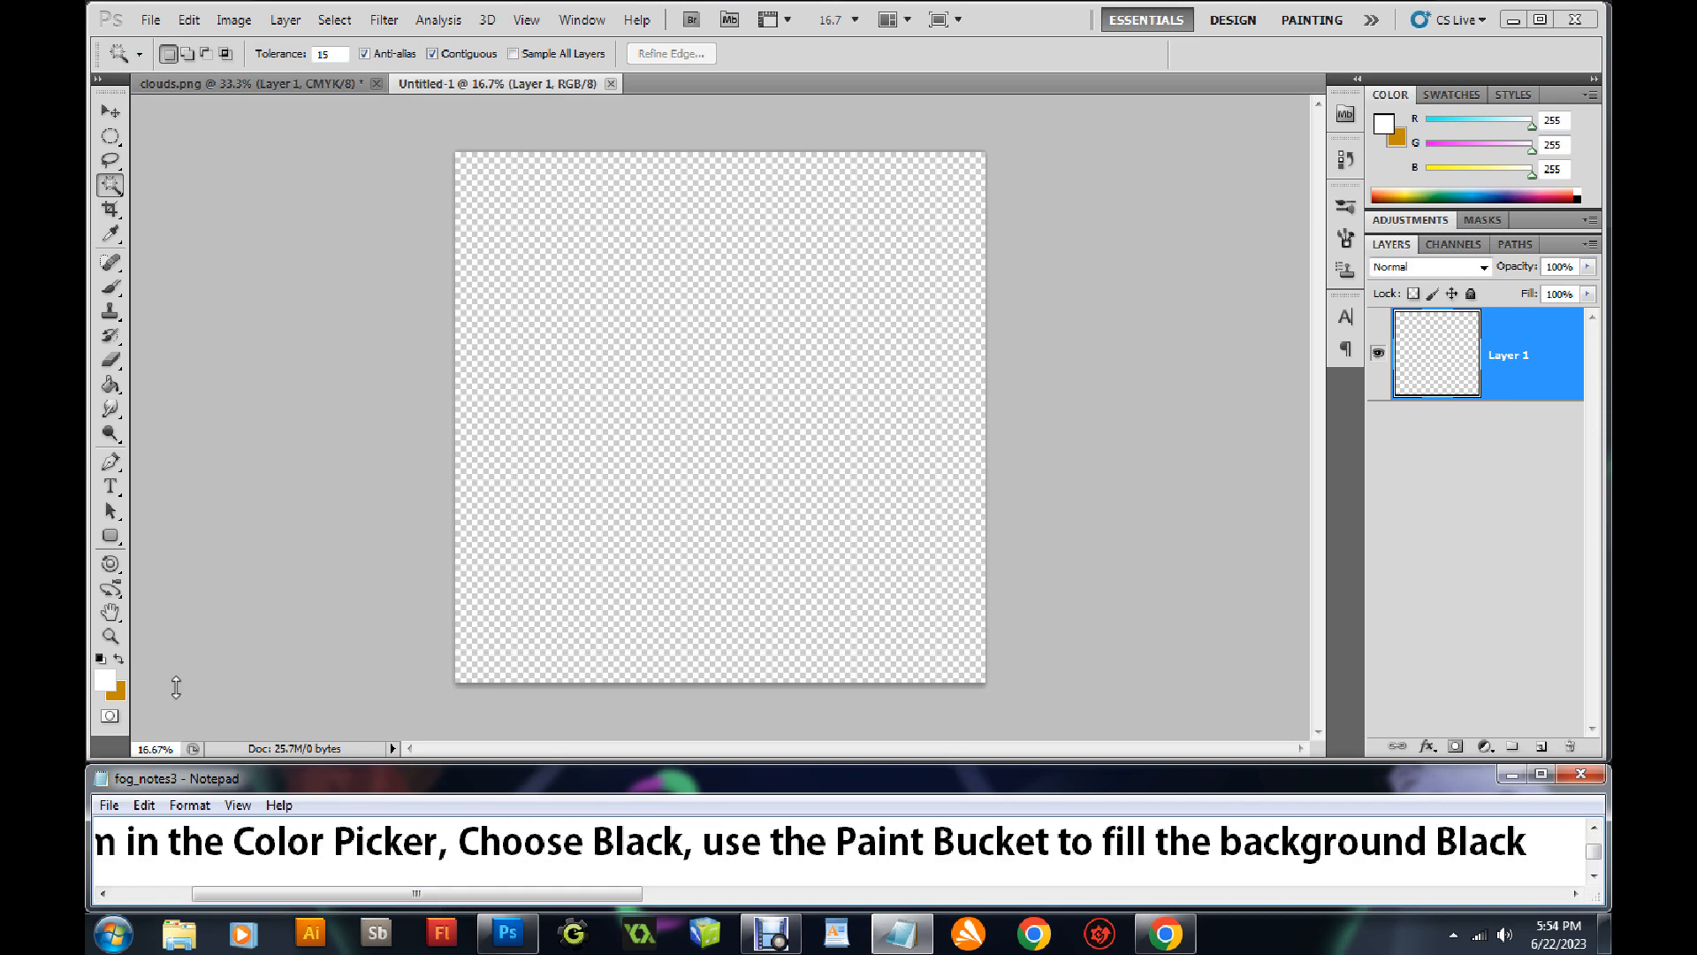
pyautogui.click(105, 678)
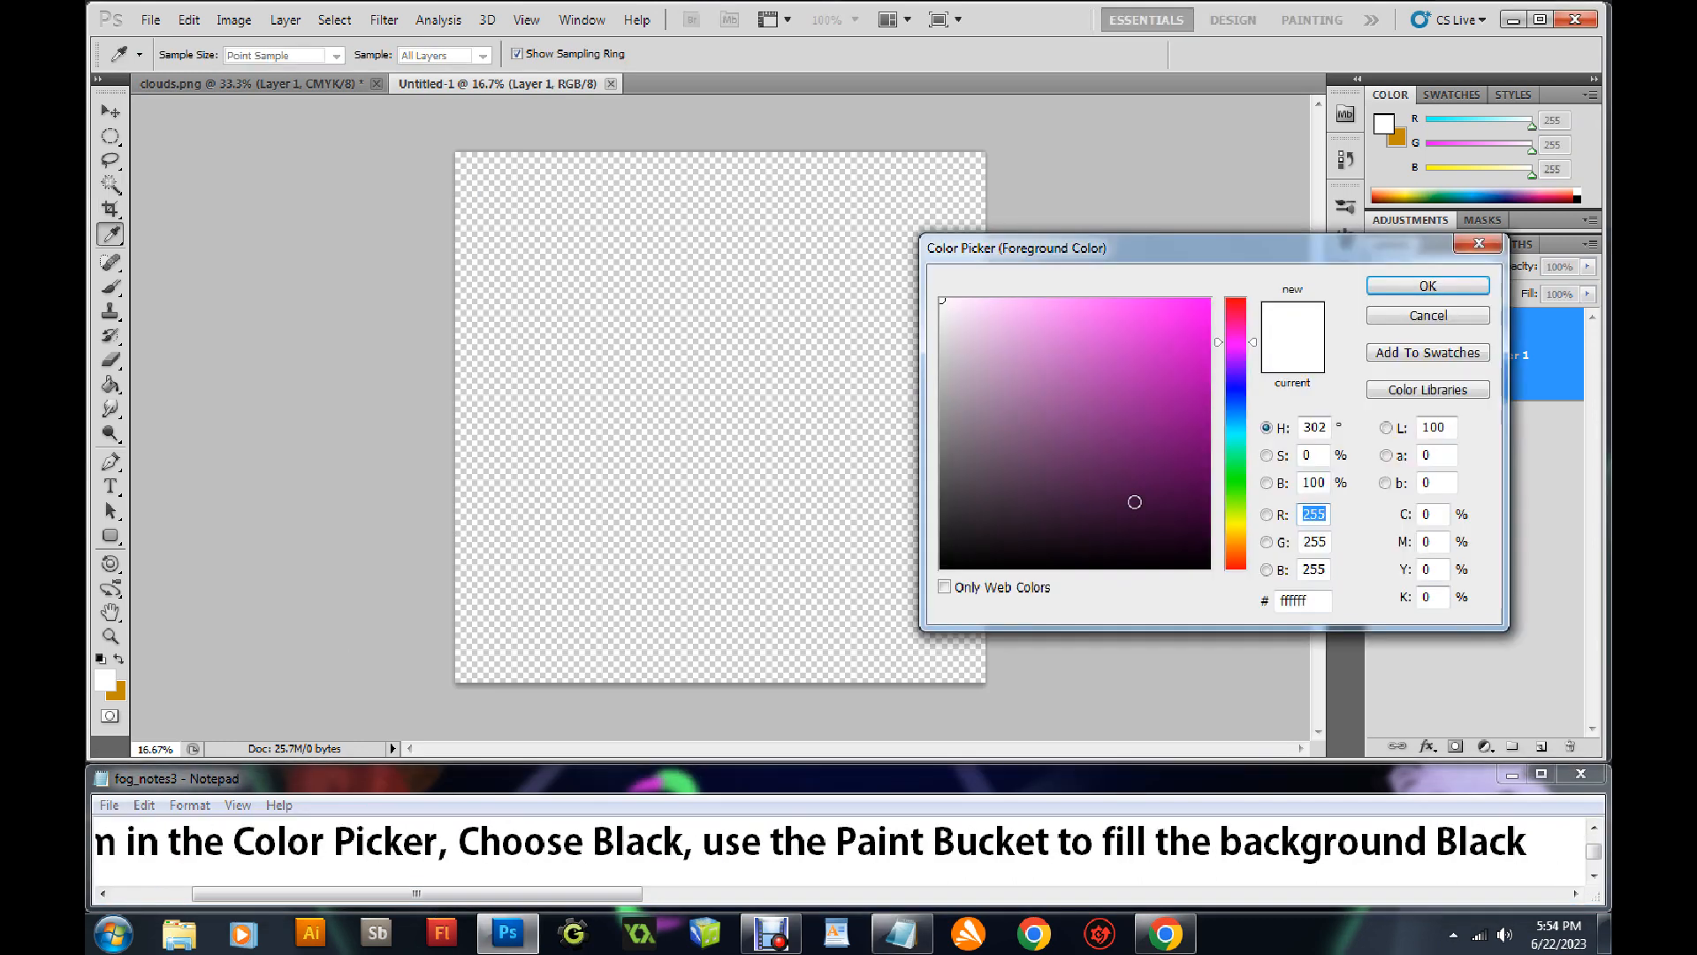
pyautogui.click(942, 563)
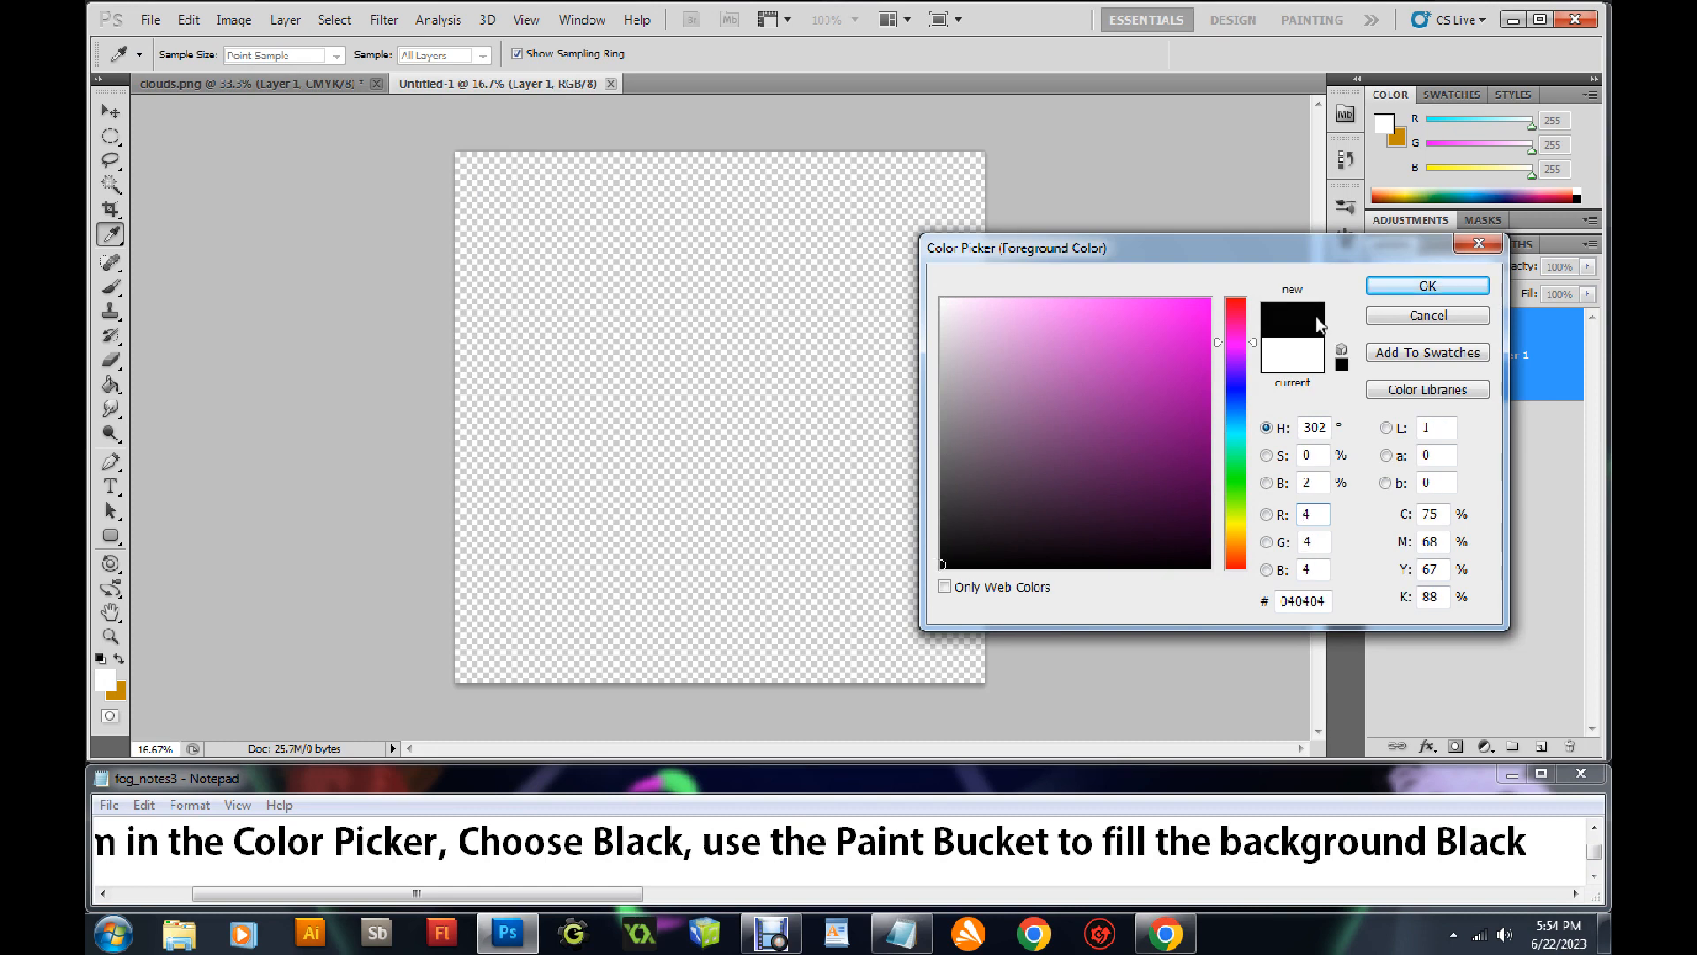
pyautogui.click(1427, 286)
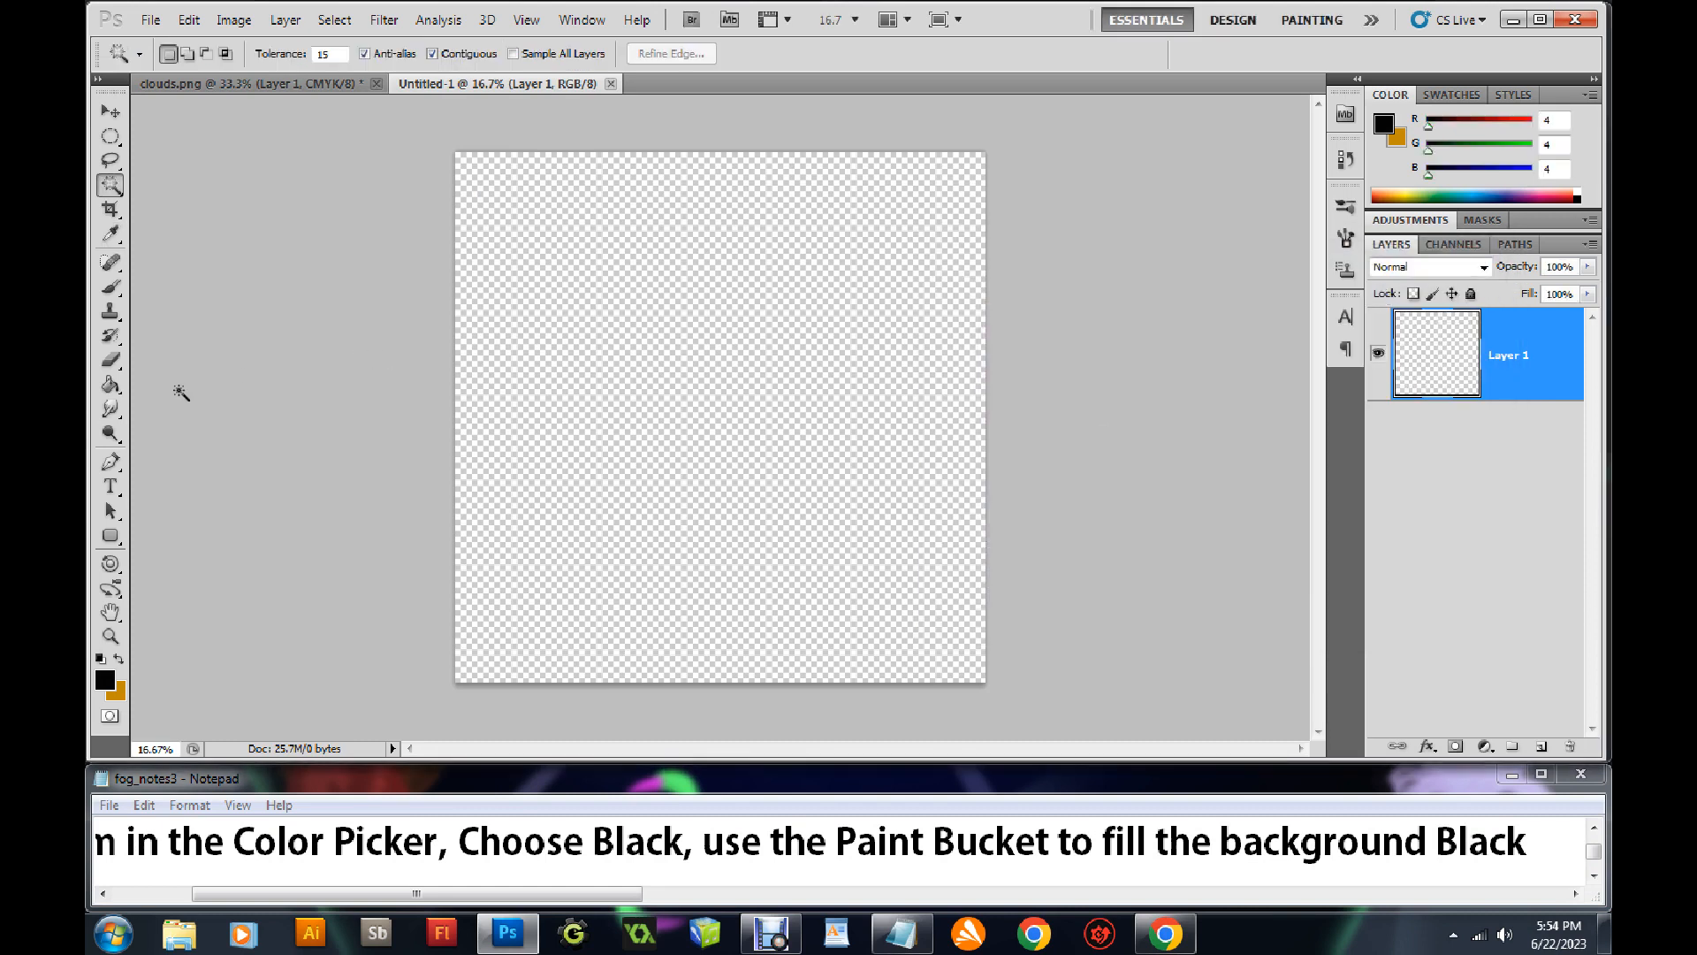
pyautogui.click(110, 386)
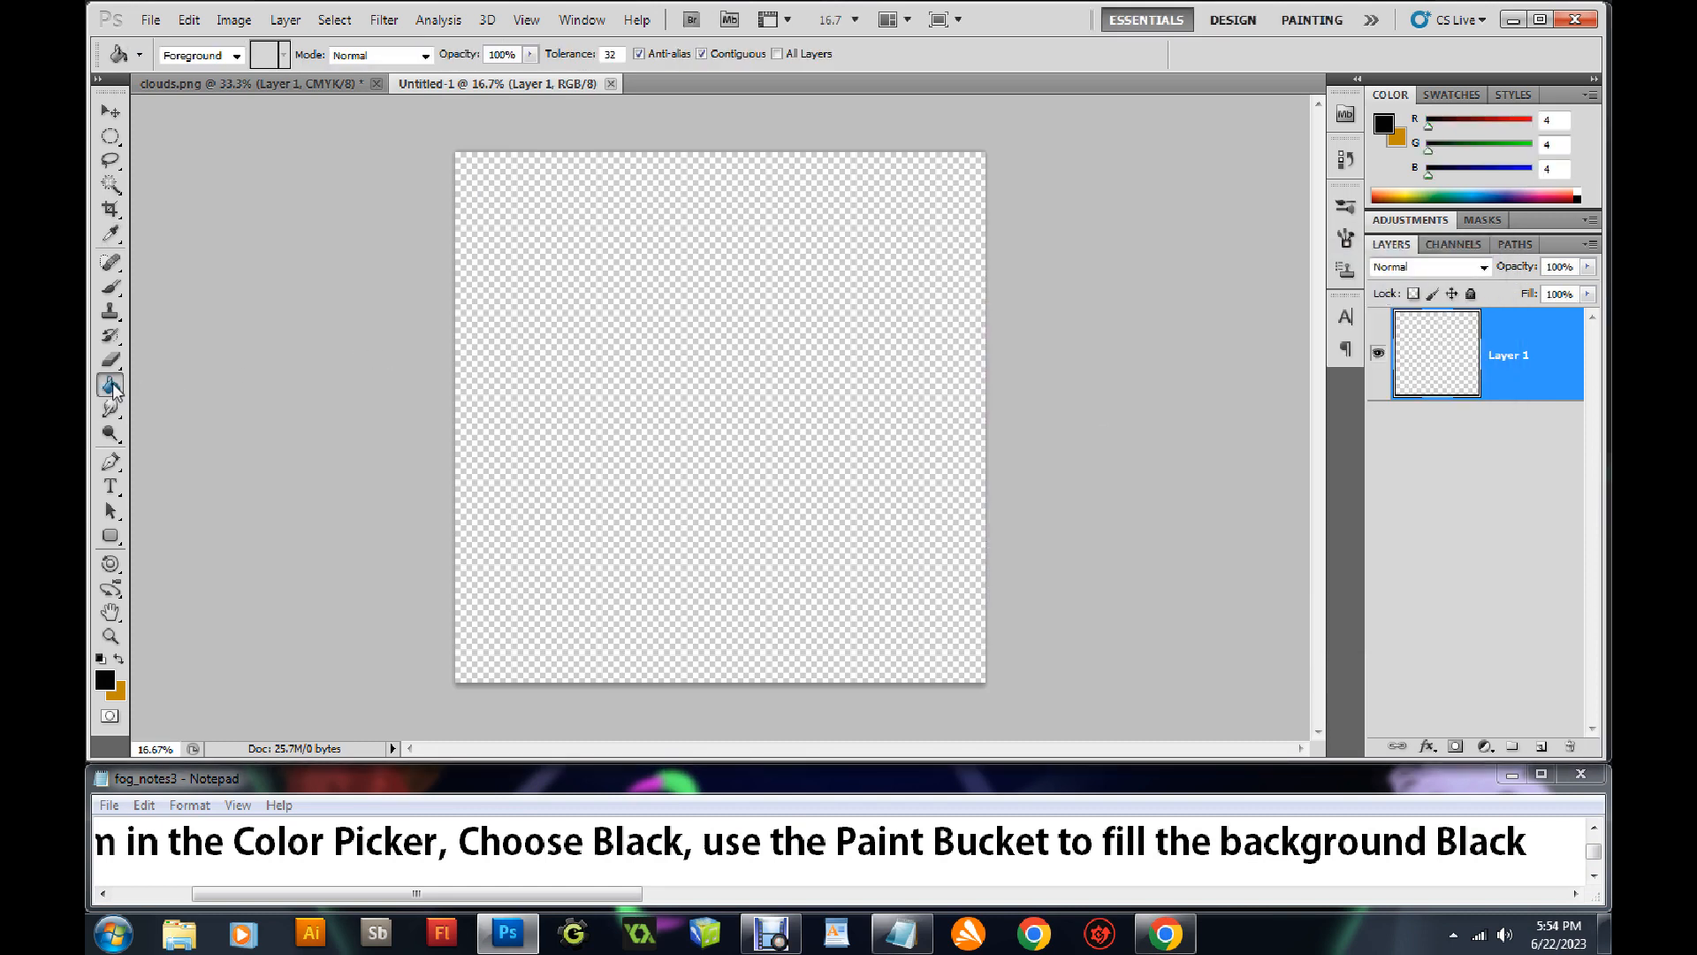
pyautogui.click(565, 331)
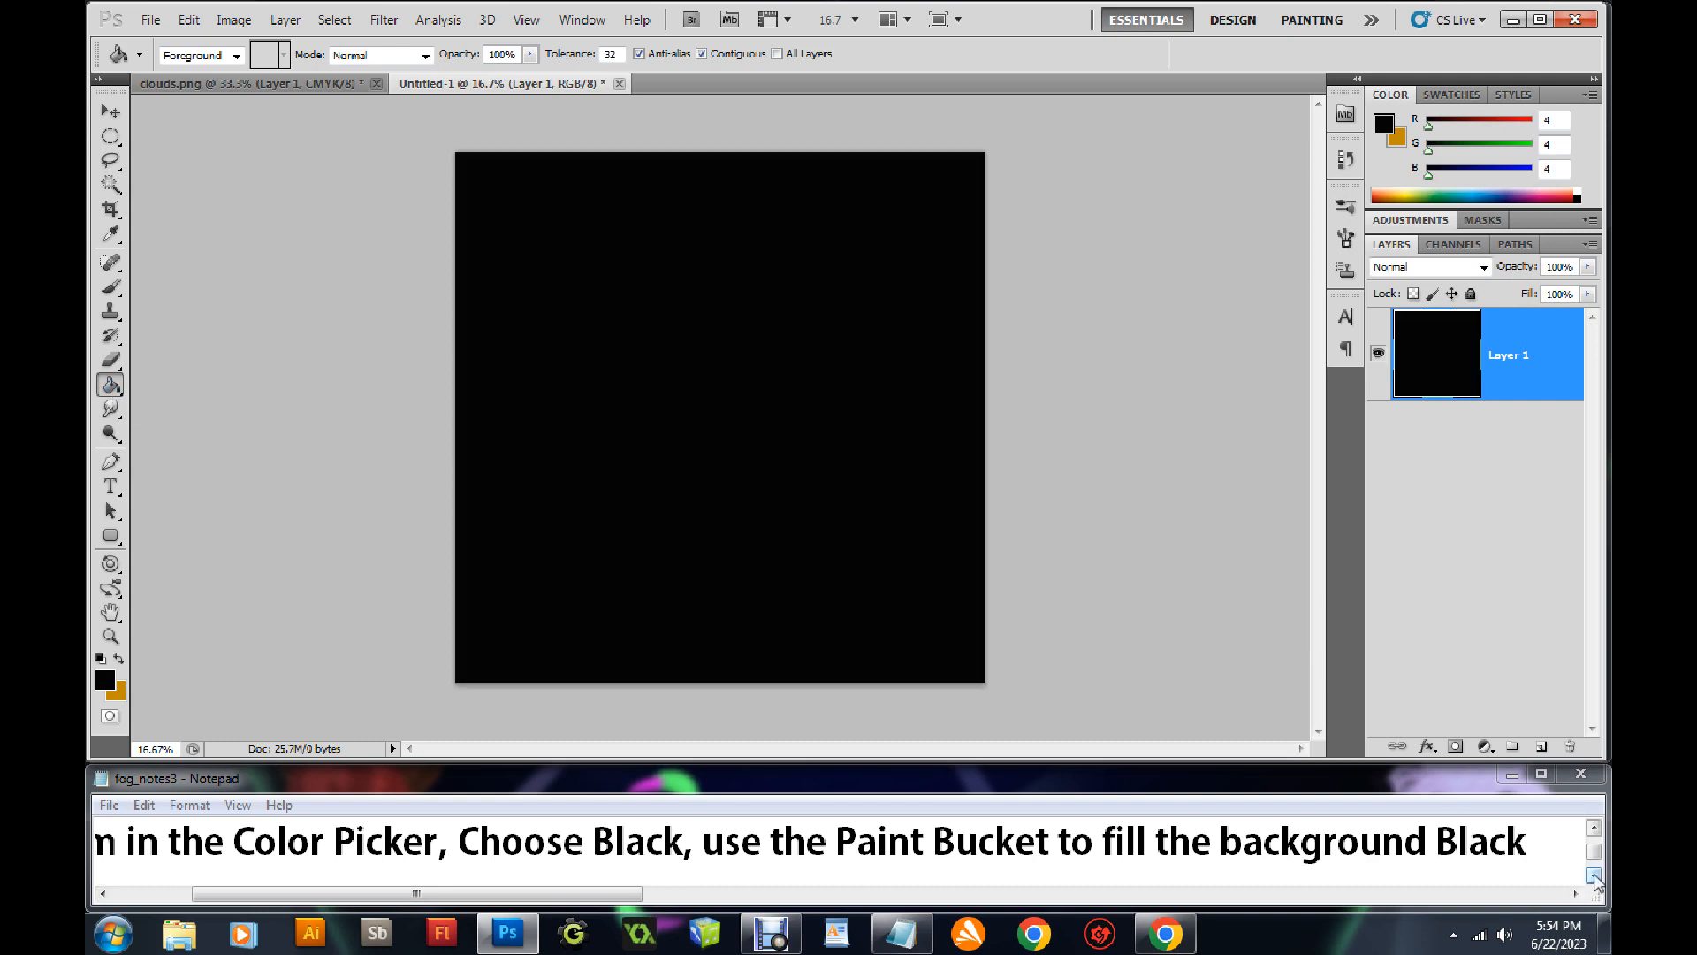
# Read line 9 of the notes, then give the Brush tool the 1199 px tip at the end of the presets
pyautogui.click(1604, 900)
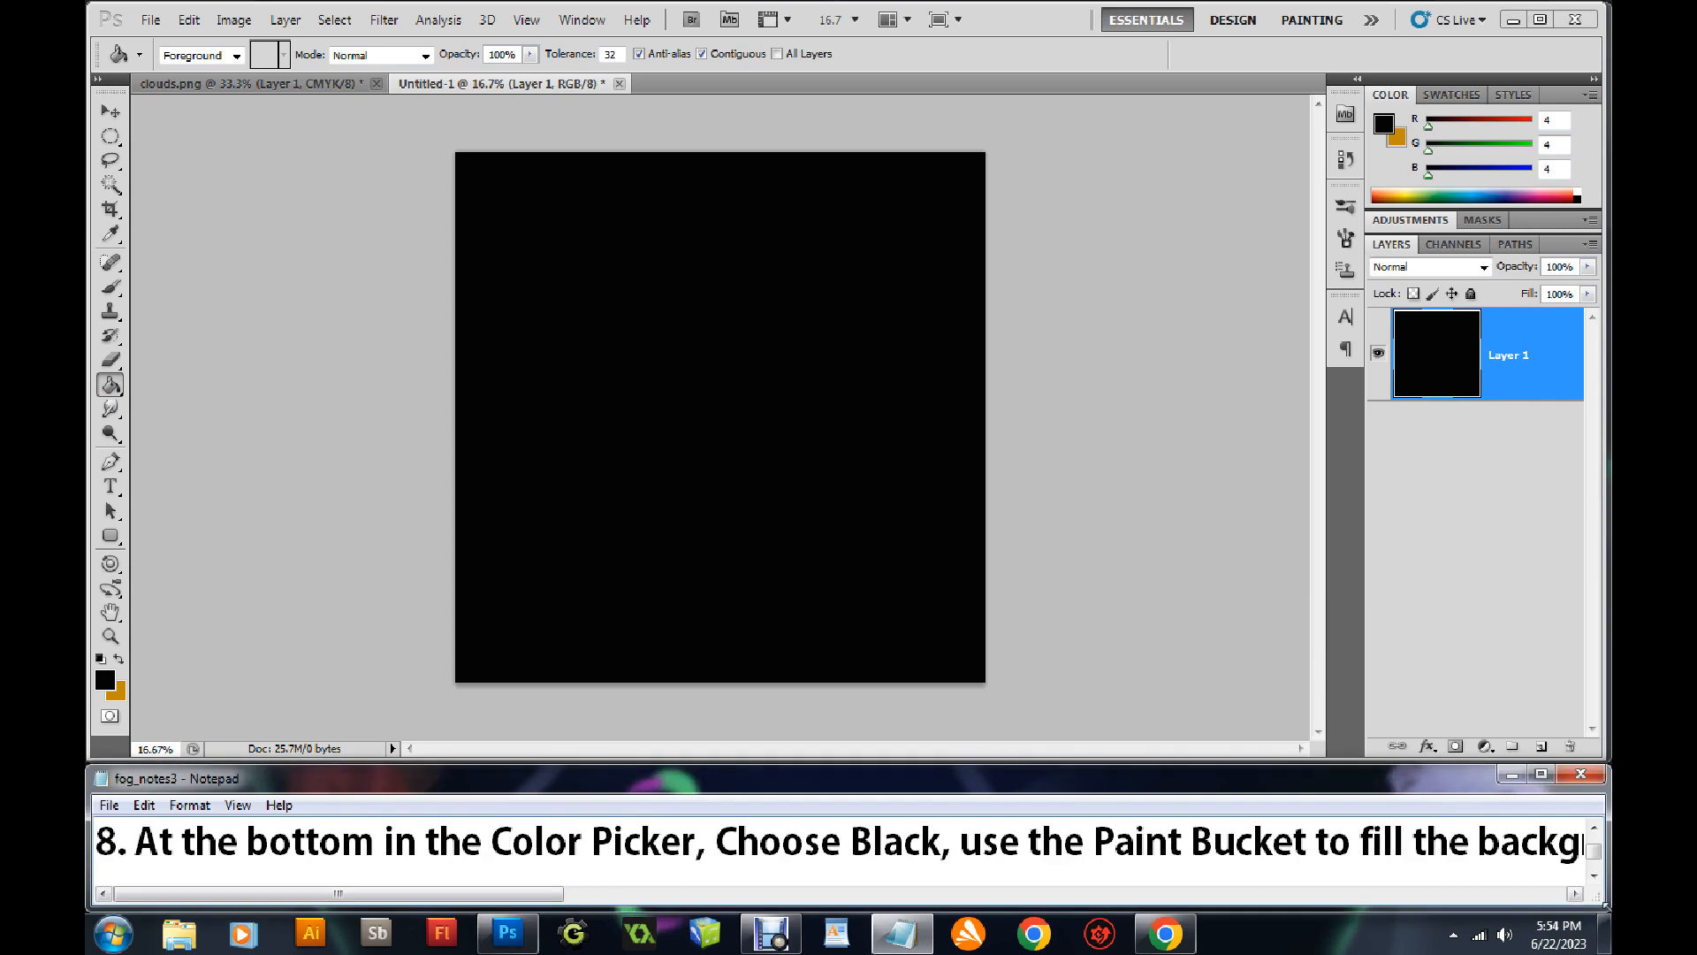
pyautogui.click(1594, 875)
pyautogui.click(1594, 876)
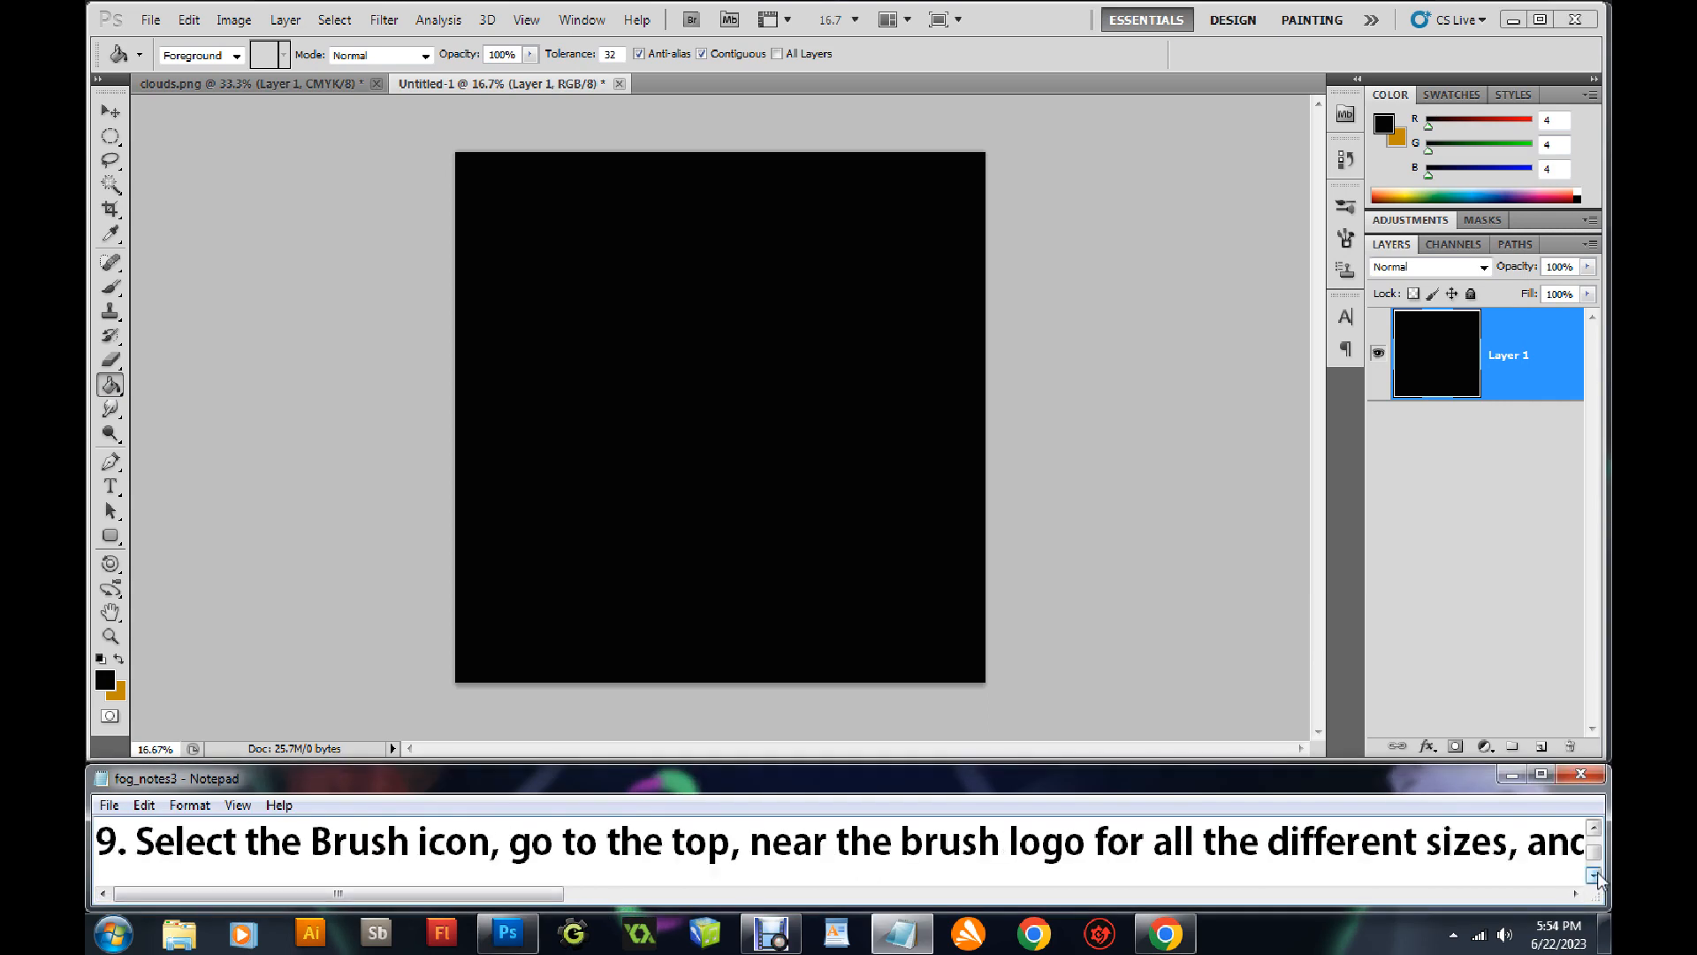
pyautogui.moveTo(494, 895); pyautogui.dragTo(904, 915)
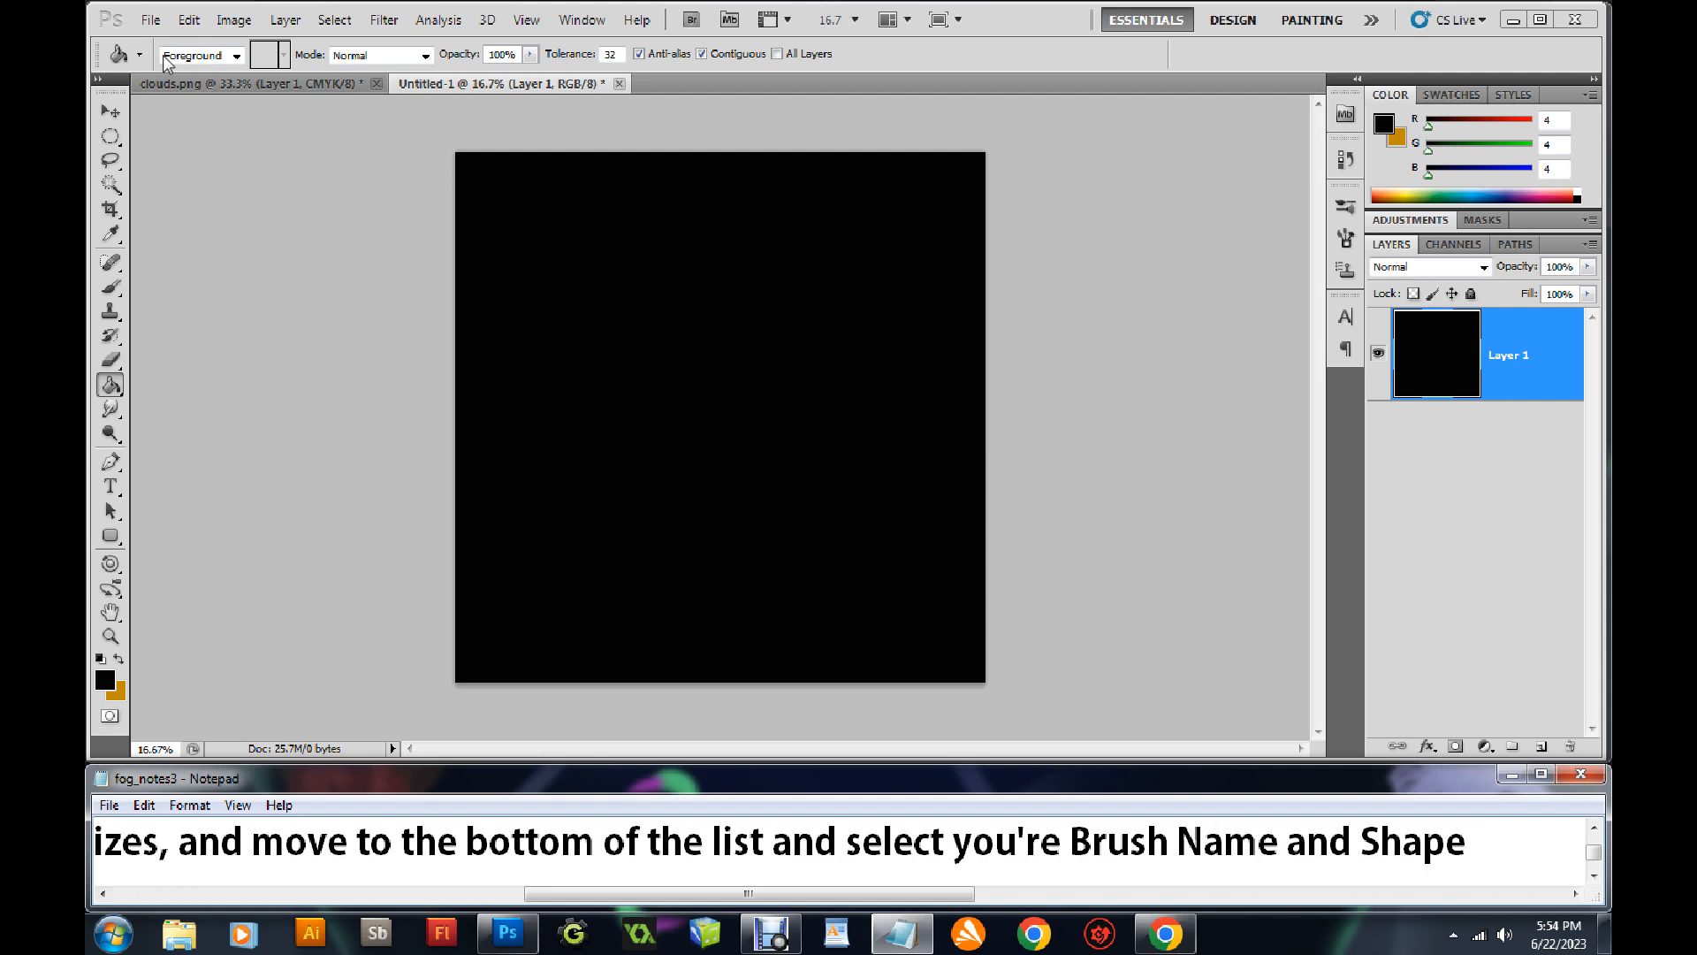
pyautogui.click(129, 59)
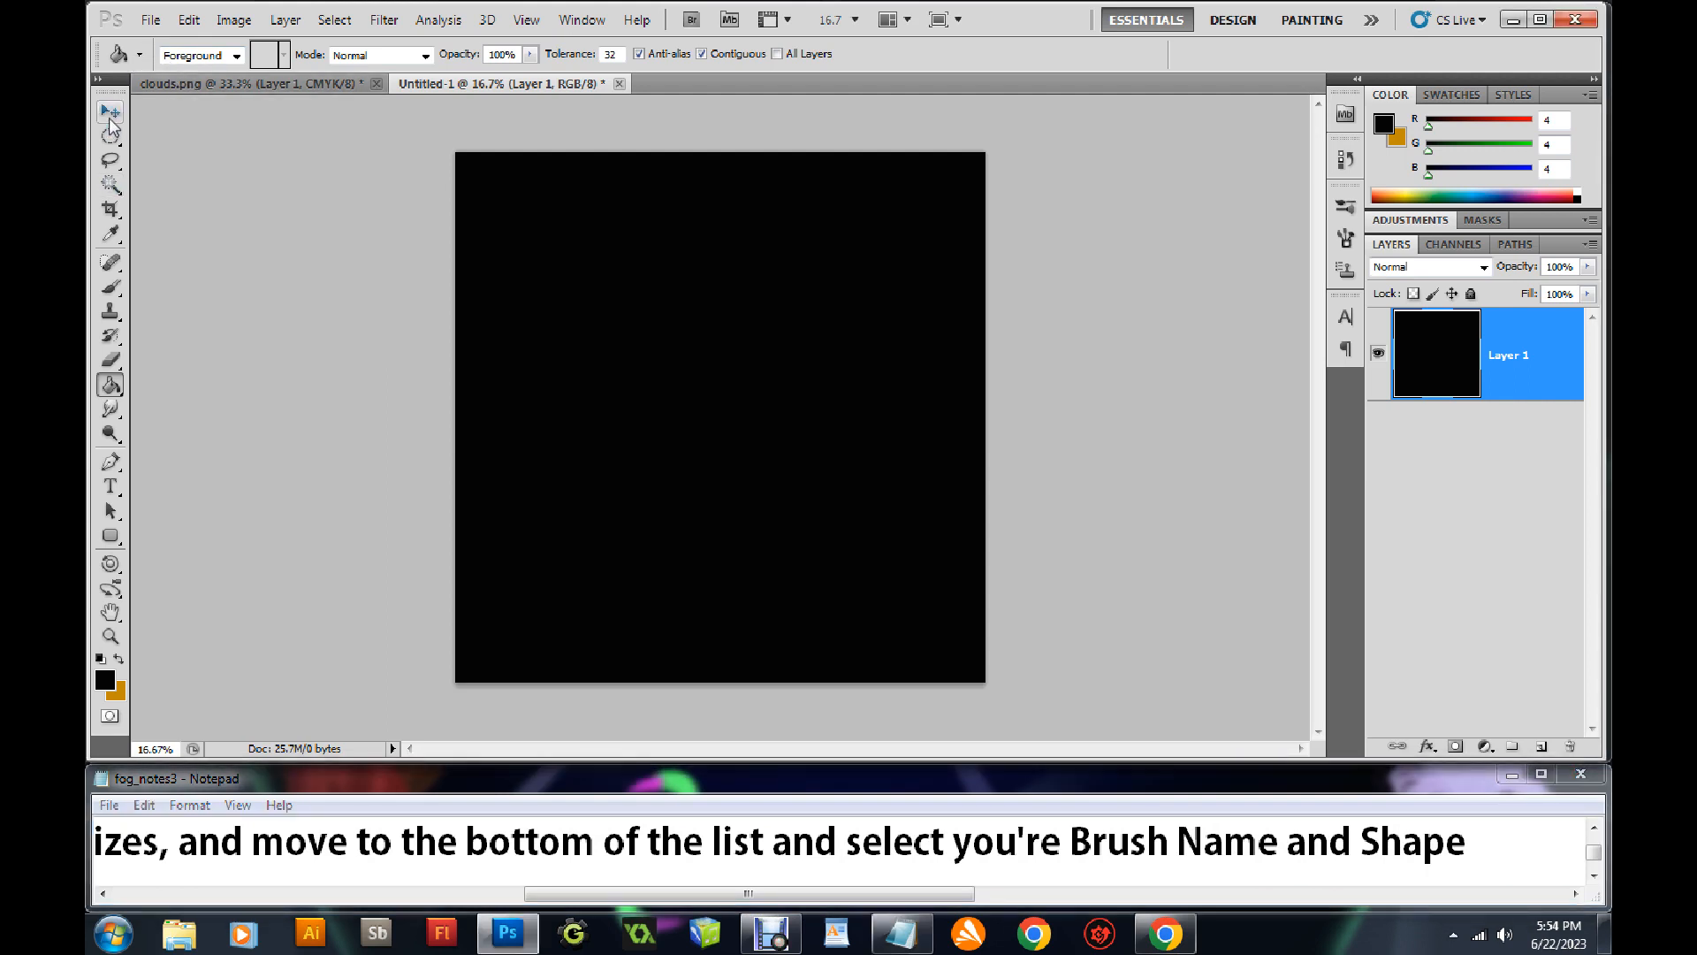
pyautogui.click(110, 288)
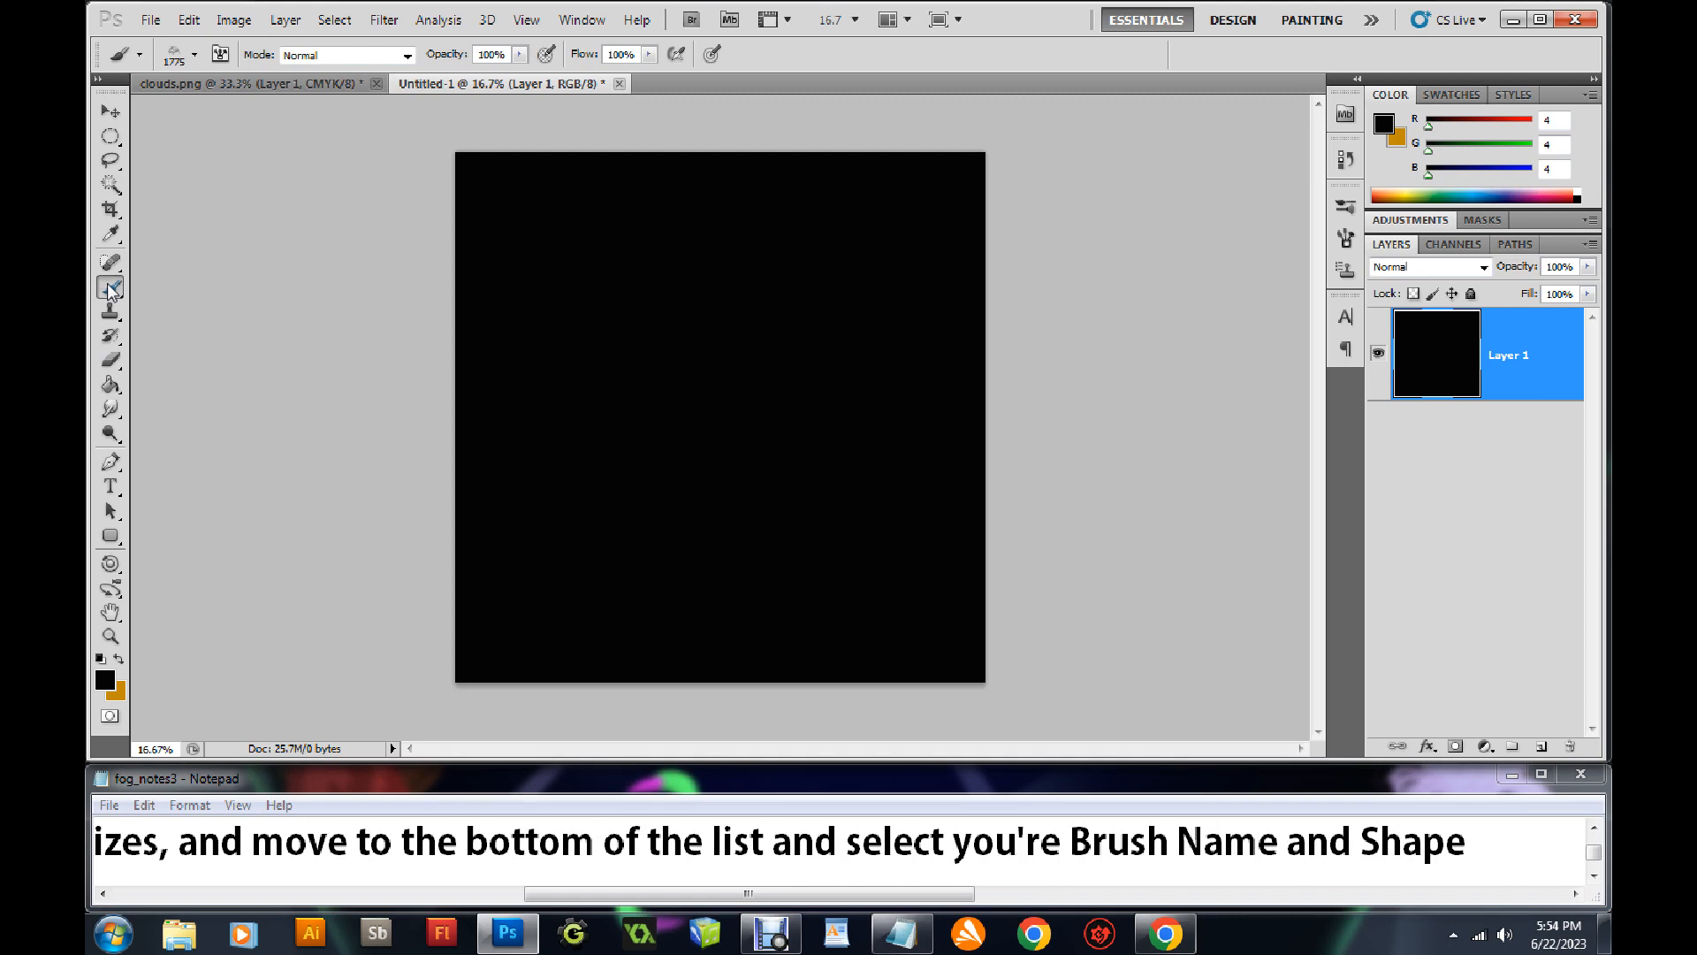
pyautogui.moveTo(606, 893); pyautogui.dragTo(183, 878)
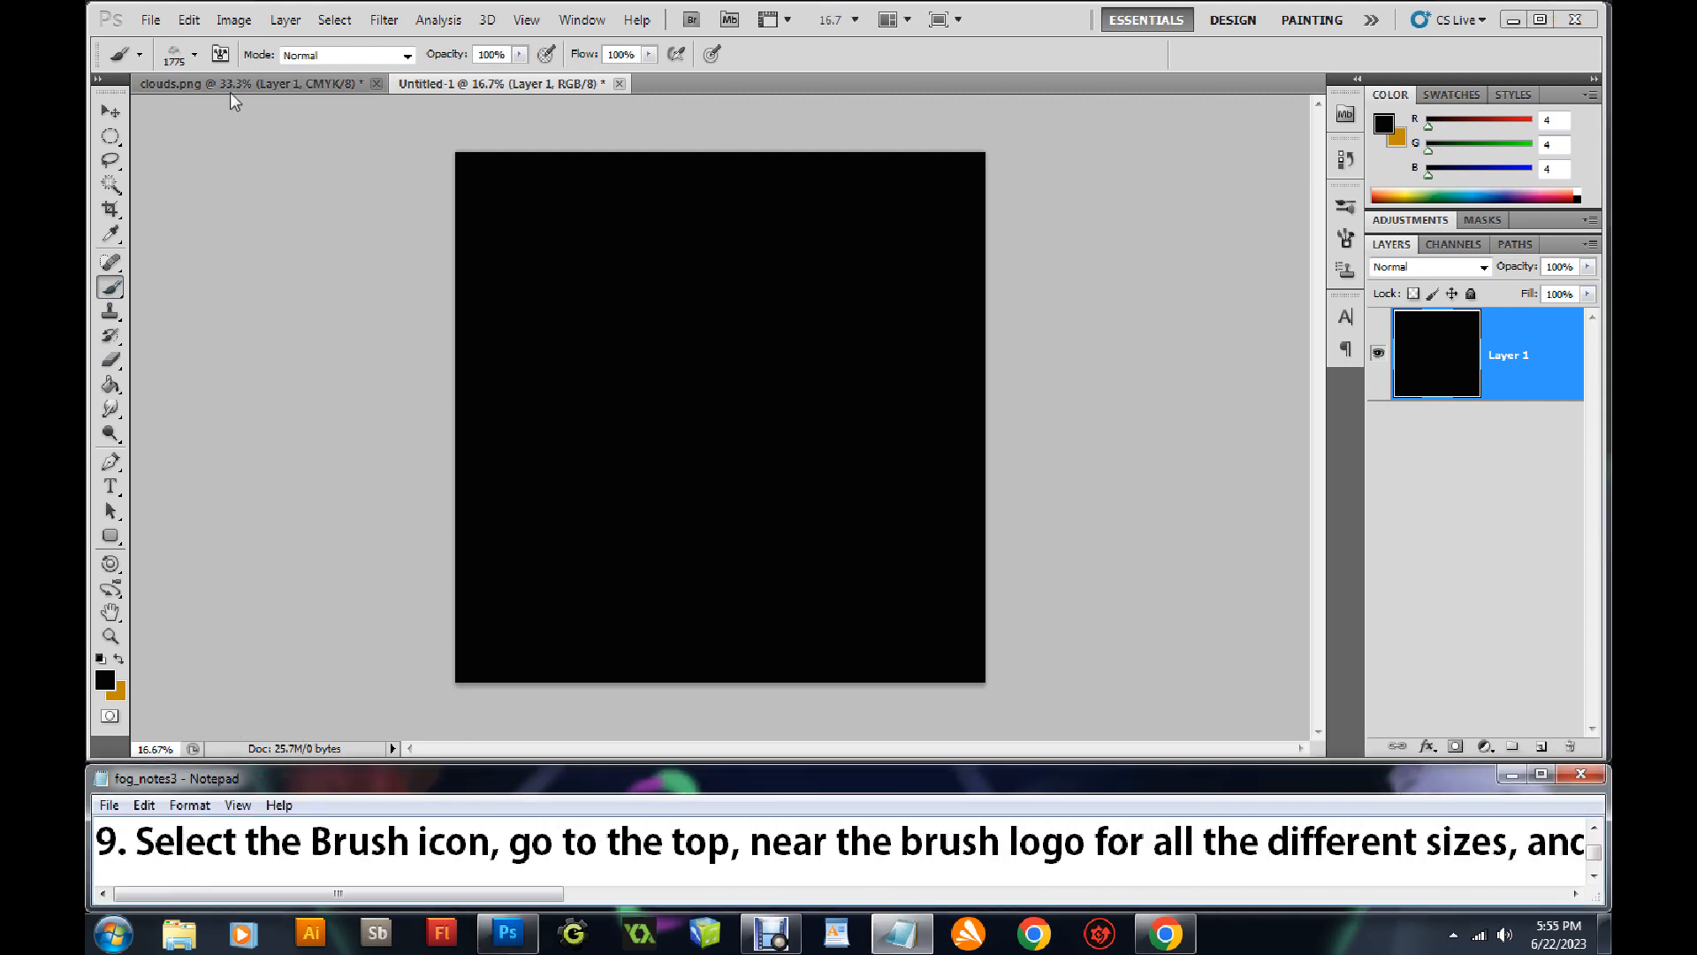
pyautogui.click(195, 55)
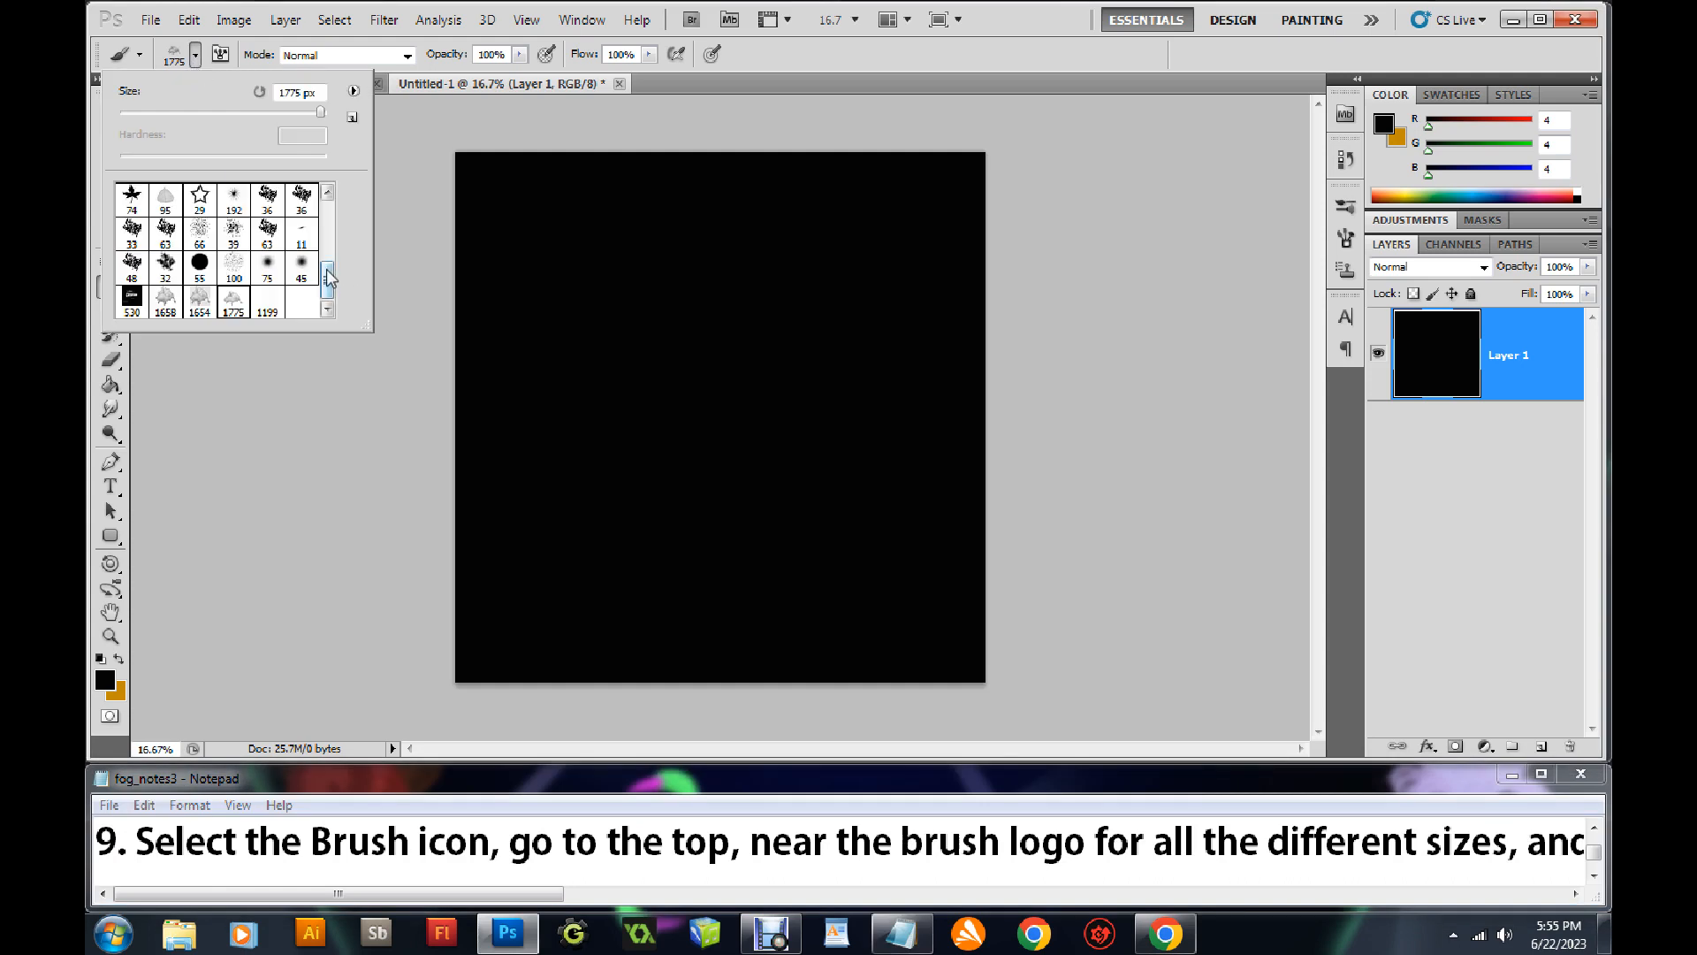
pyautogui.click(267, 303)
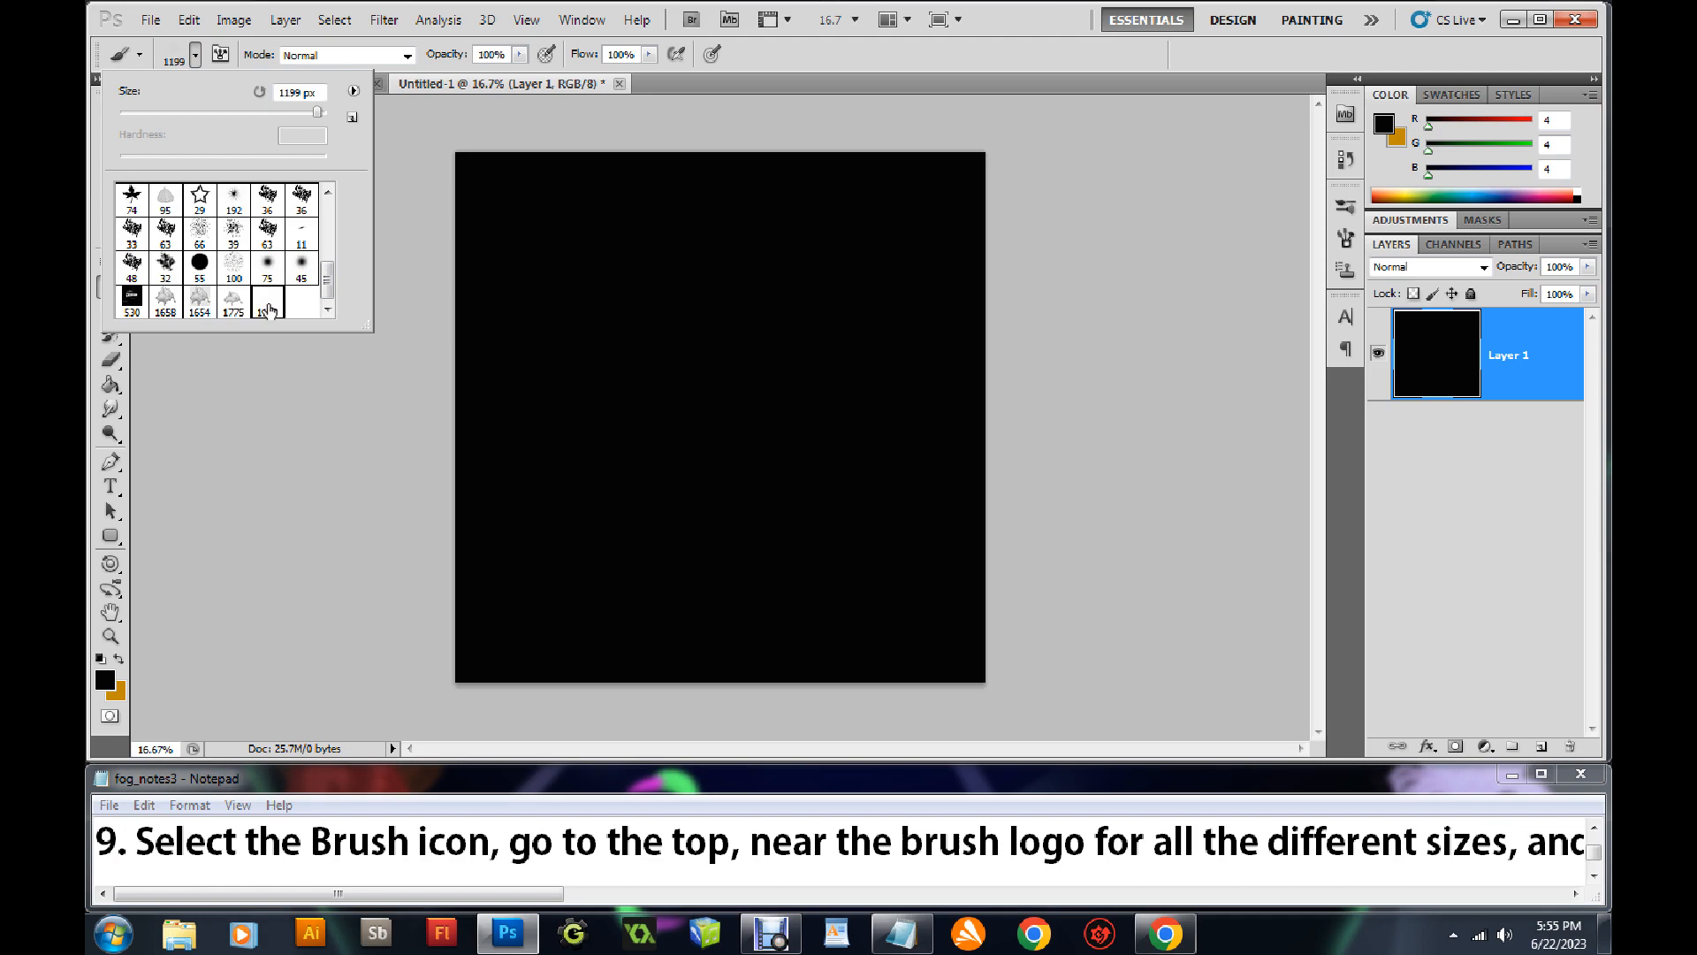
pyautogui.click(620, 297)
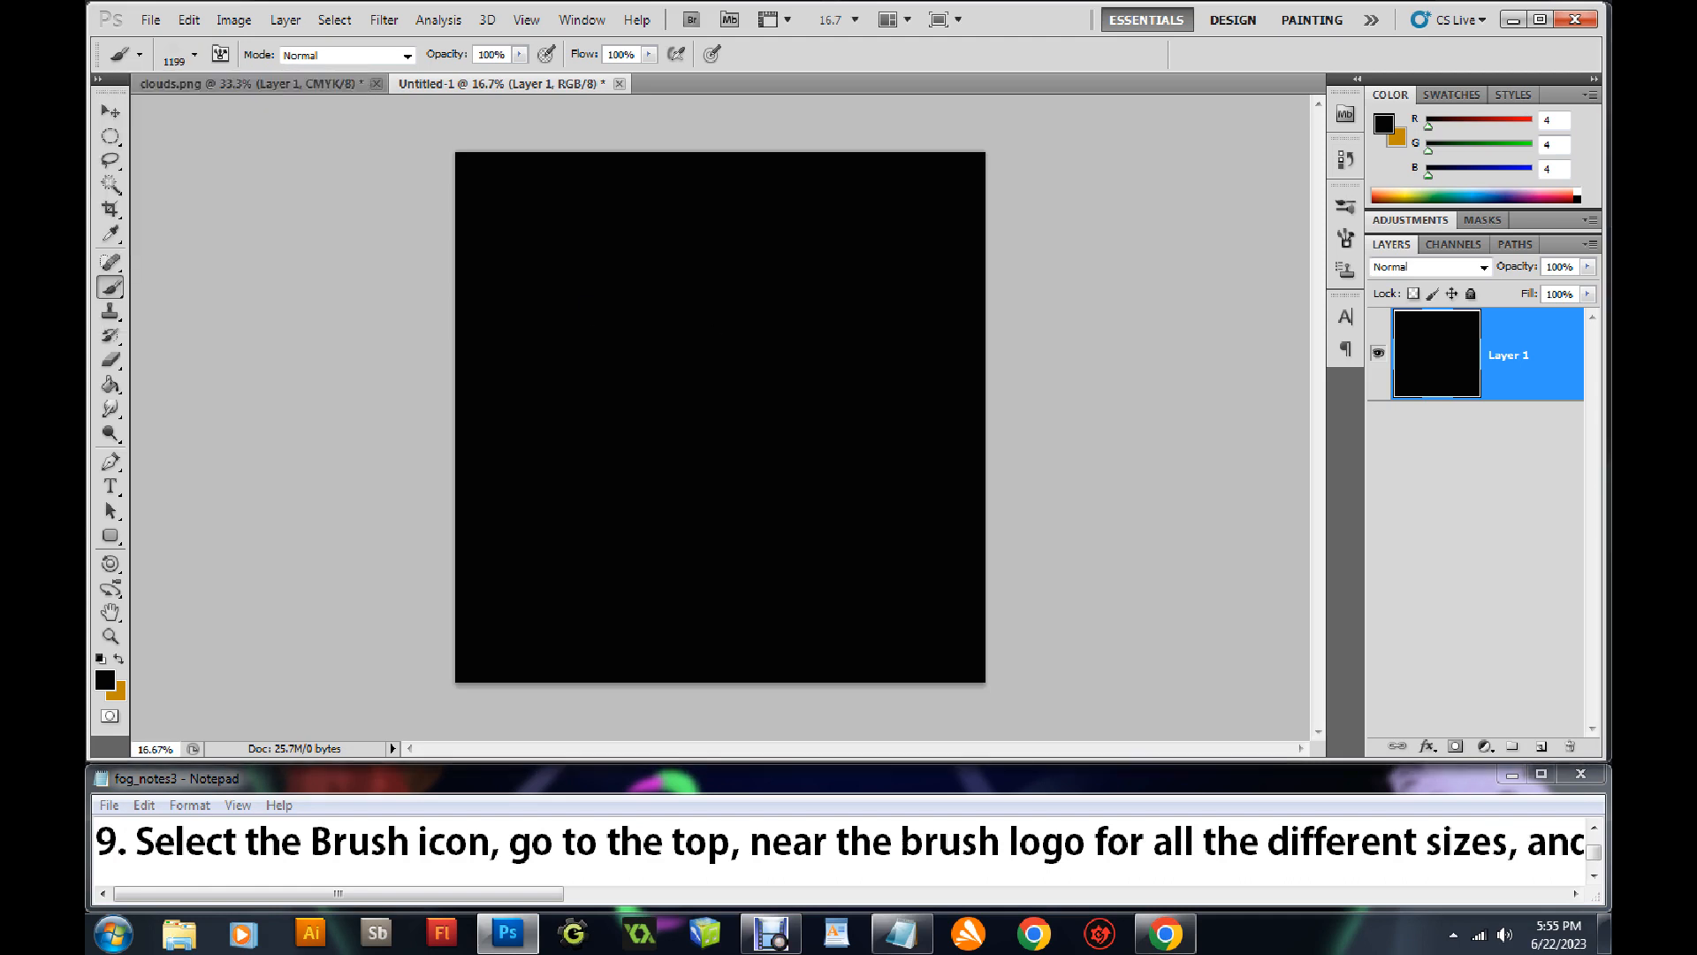
# Try the 1775 px and 1654 px cloud brush tips over the black canvas
pyautogui.click(194, 54)
pyautogui.click(233, 301)
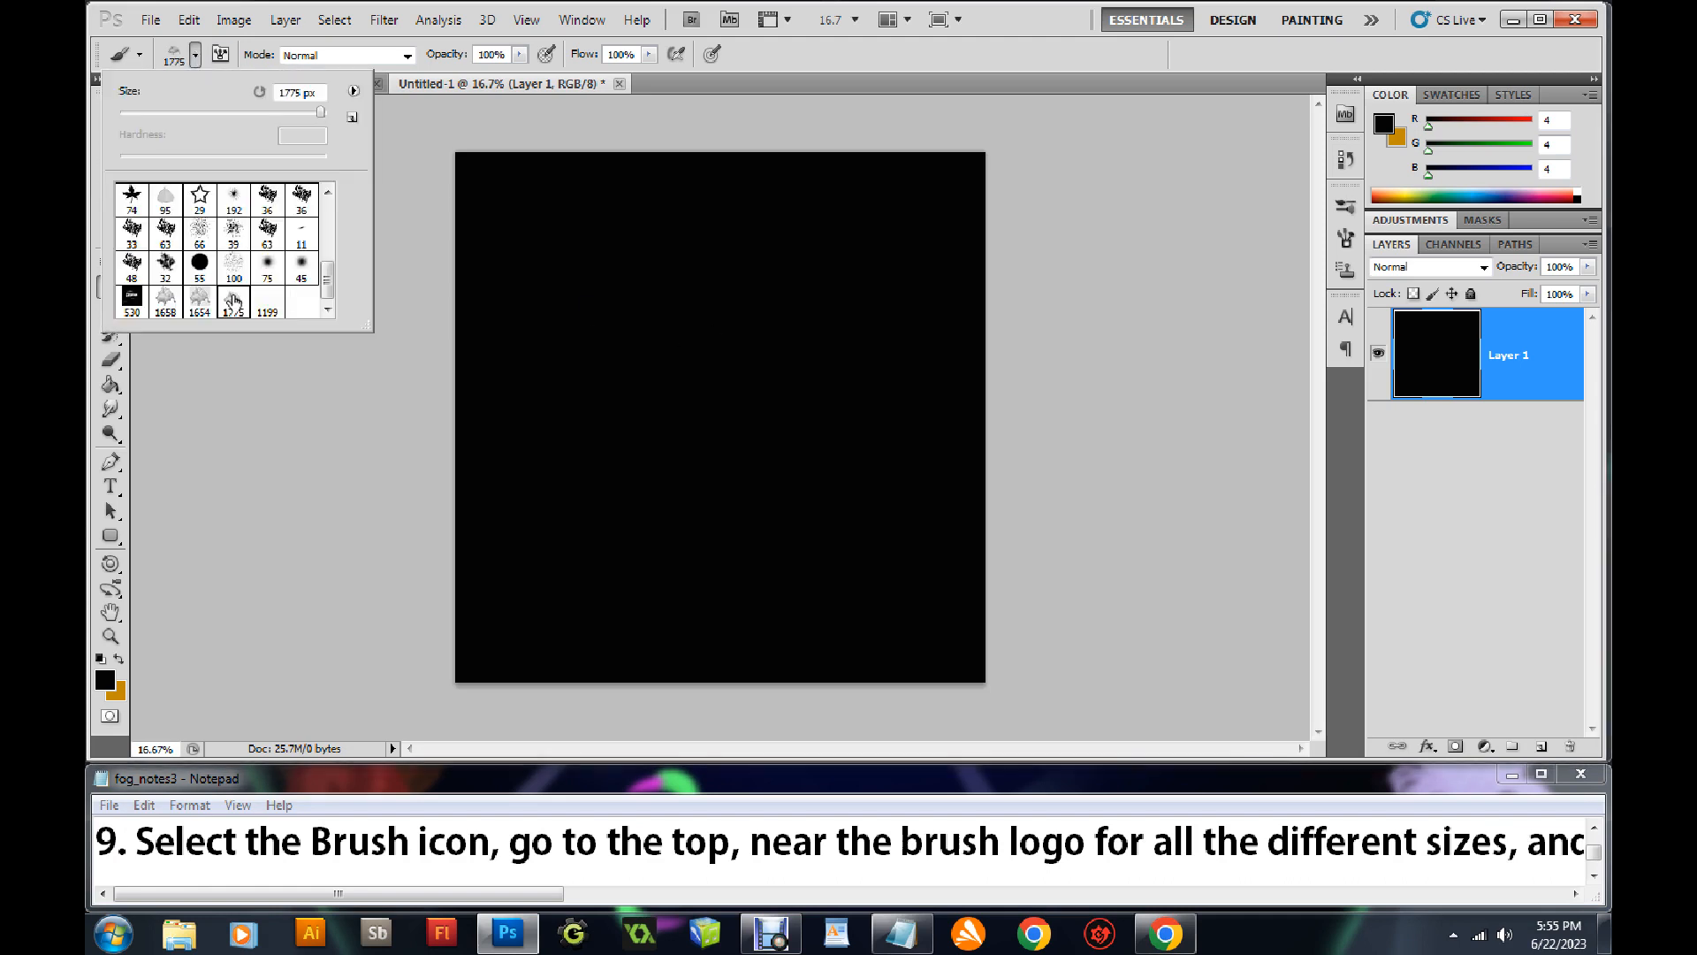
pyautogui.click(638, 332)
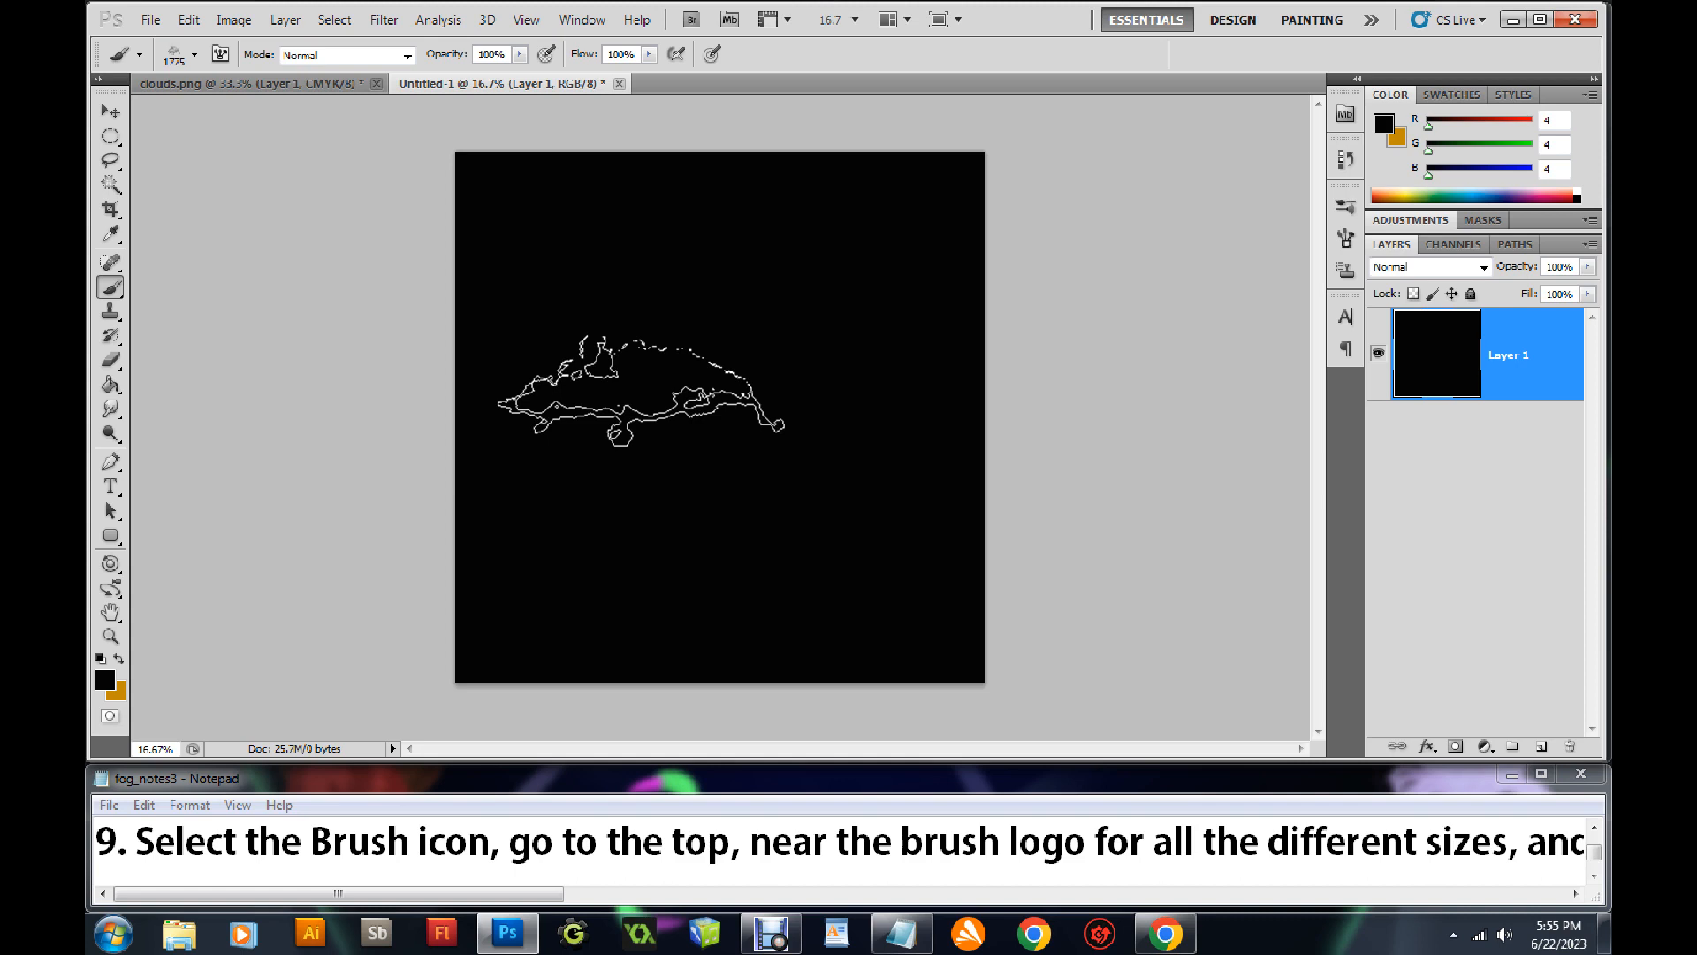
pyautogui.click(195, 57)
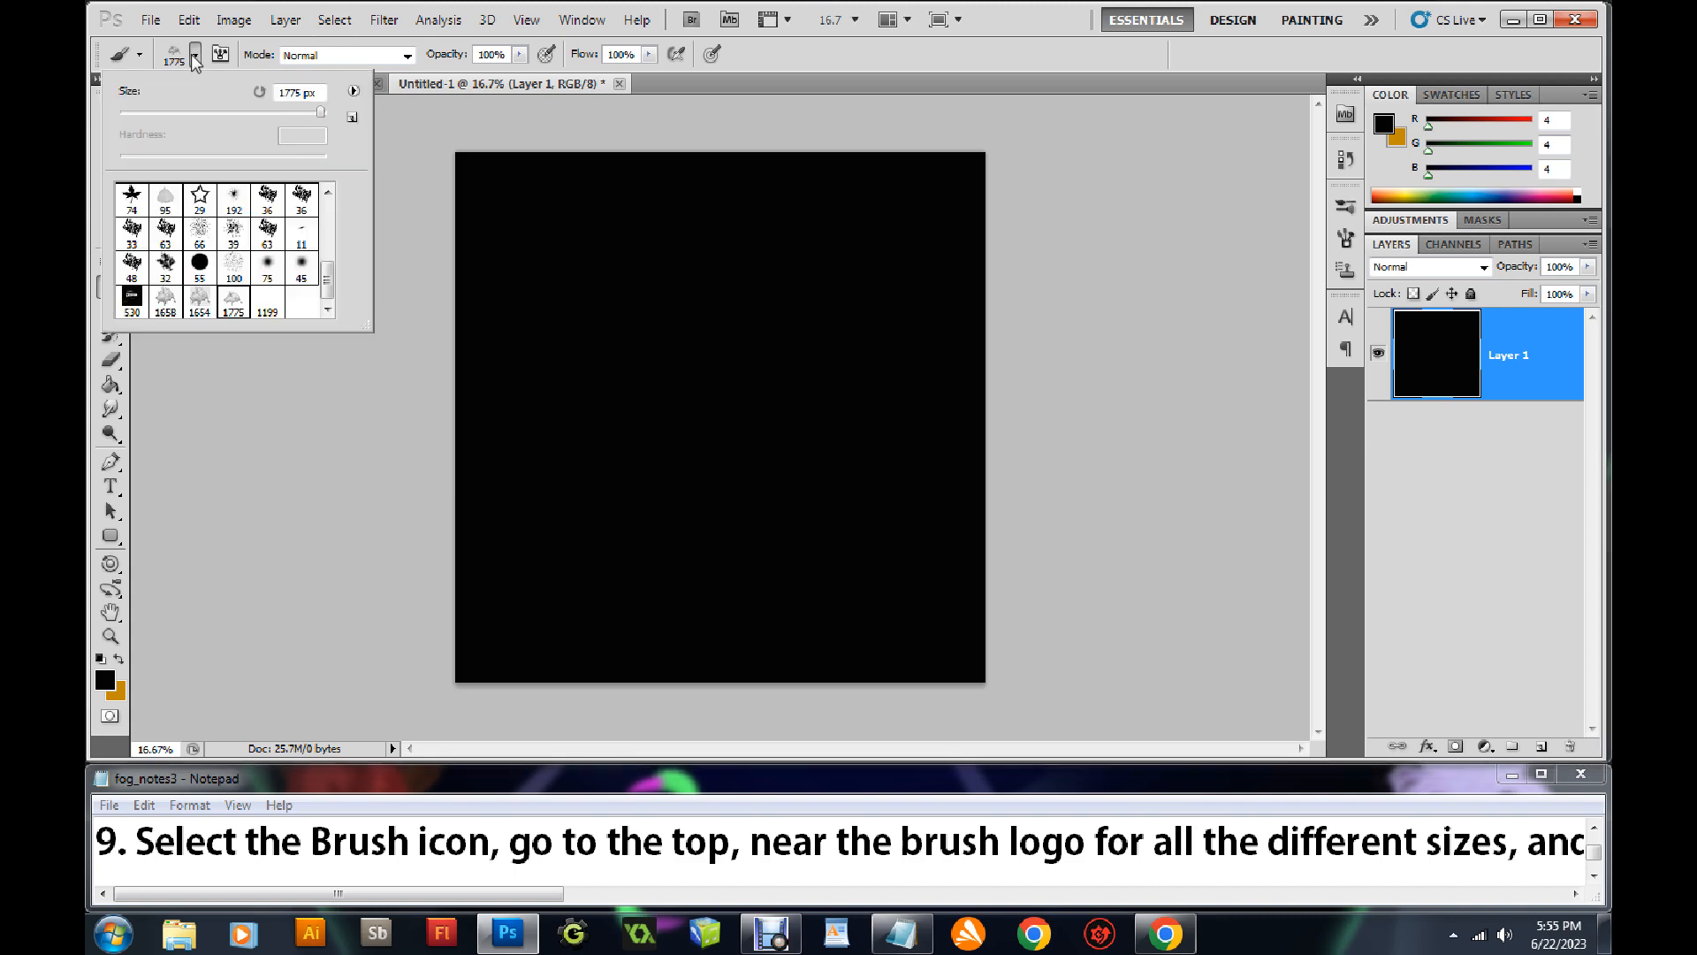
pyautogui.click(201, 302)
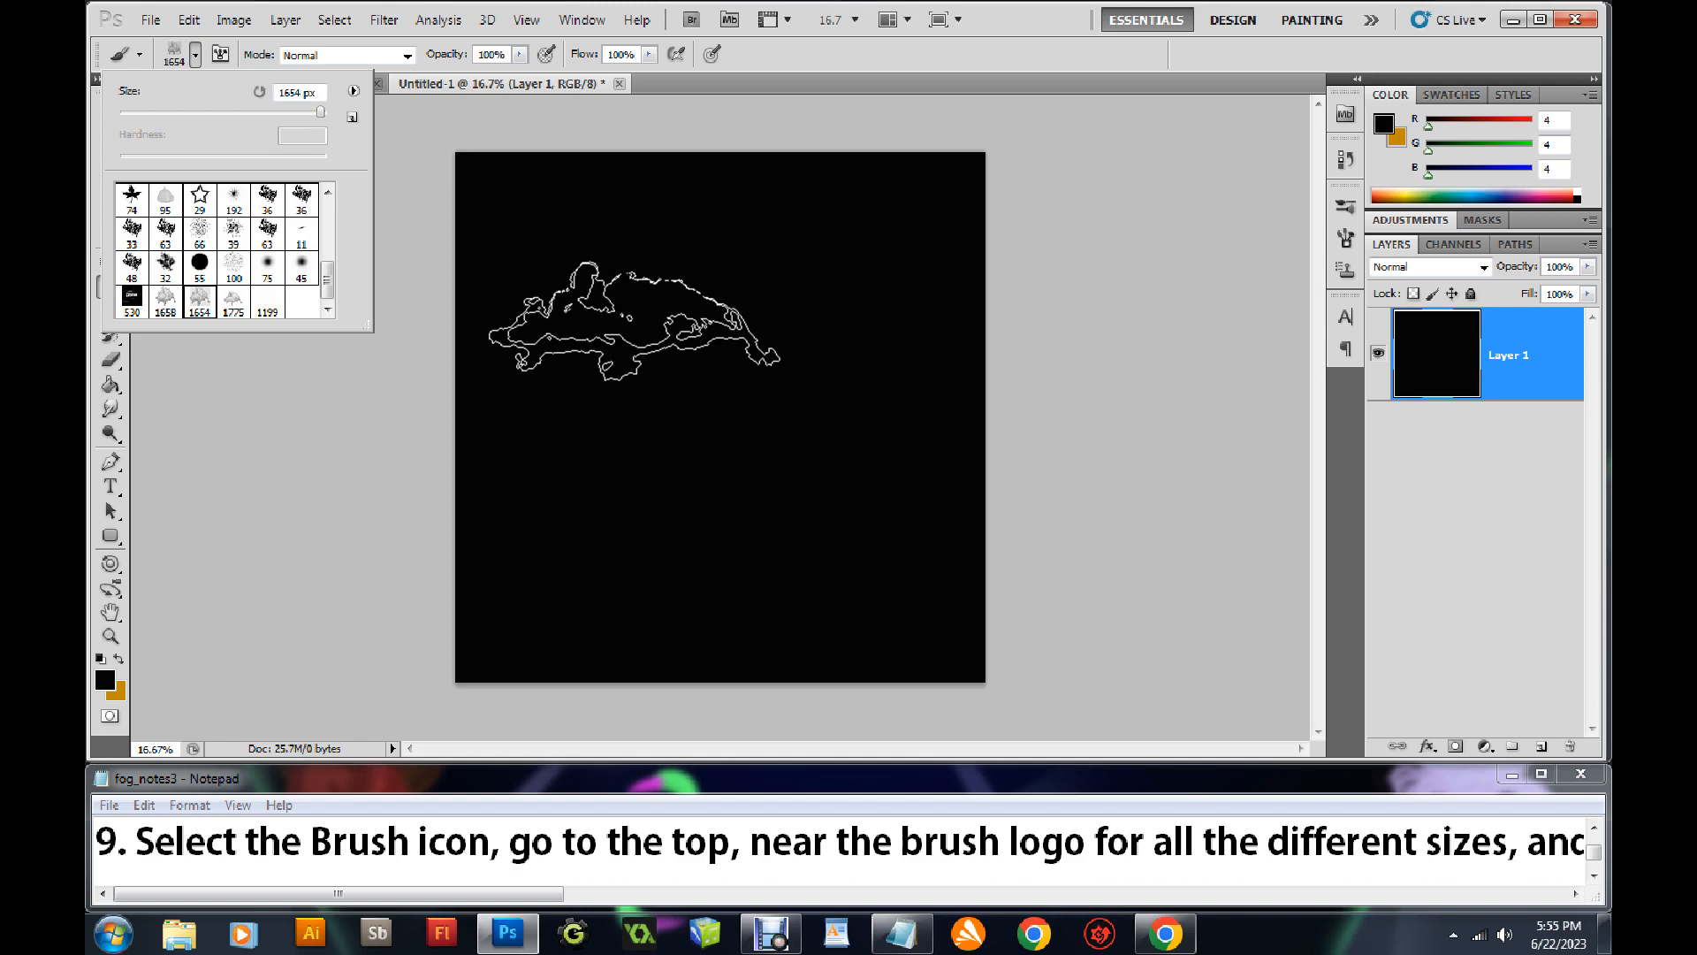
# Return to the clouds.png document and clear its inverted selection
pyautogui.click(463, 83)
pyautogui.click(304, 84)
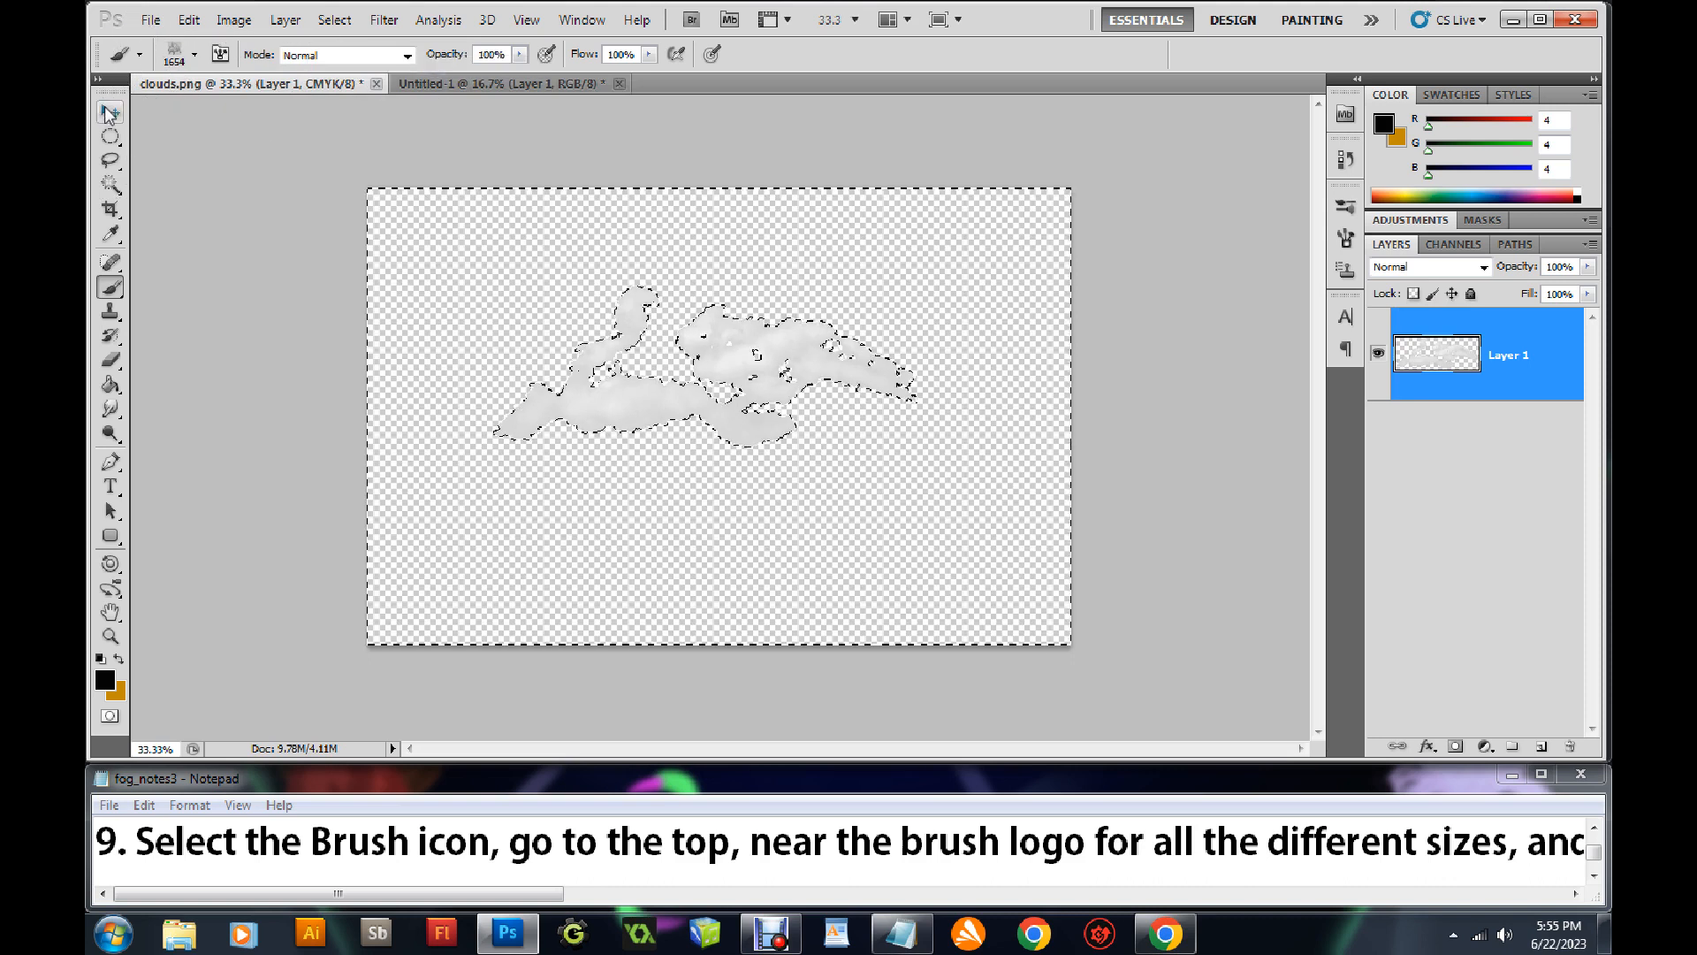
pyautogui.click(109, 112)
pyautogui.press('l')
pyautogui.hotkey('ctrl', 'd')
pyautogui.click(102, 117)
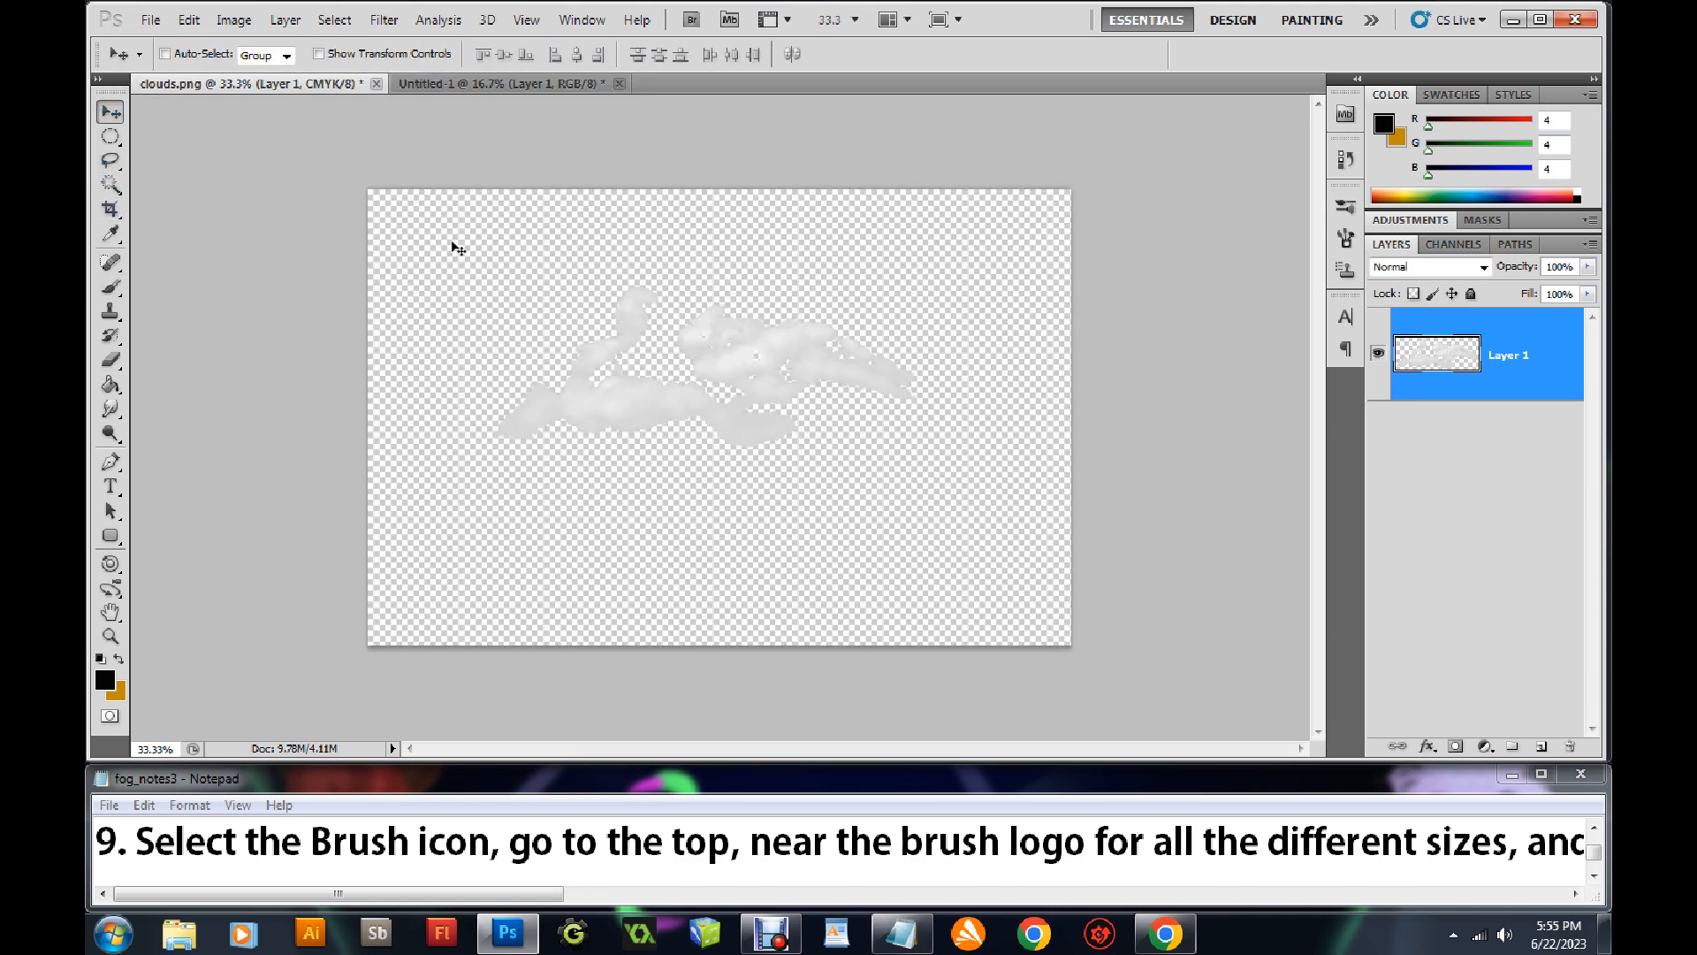
# Load Layer 1's cloud outline as a selection and define a brush preset from it with the suggested name "Sampled Brush 1"
pyautogui.click(110, 185)
pyautogui.click(680, 402)
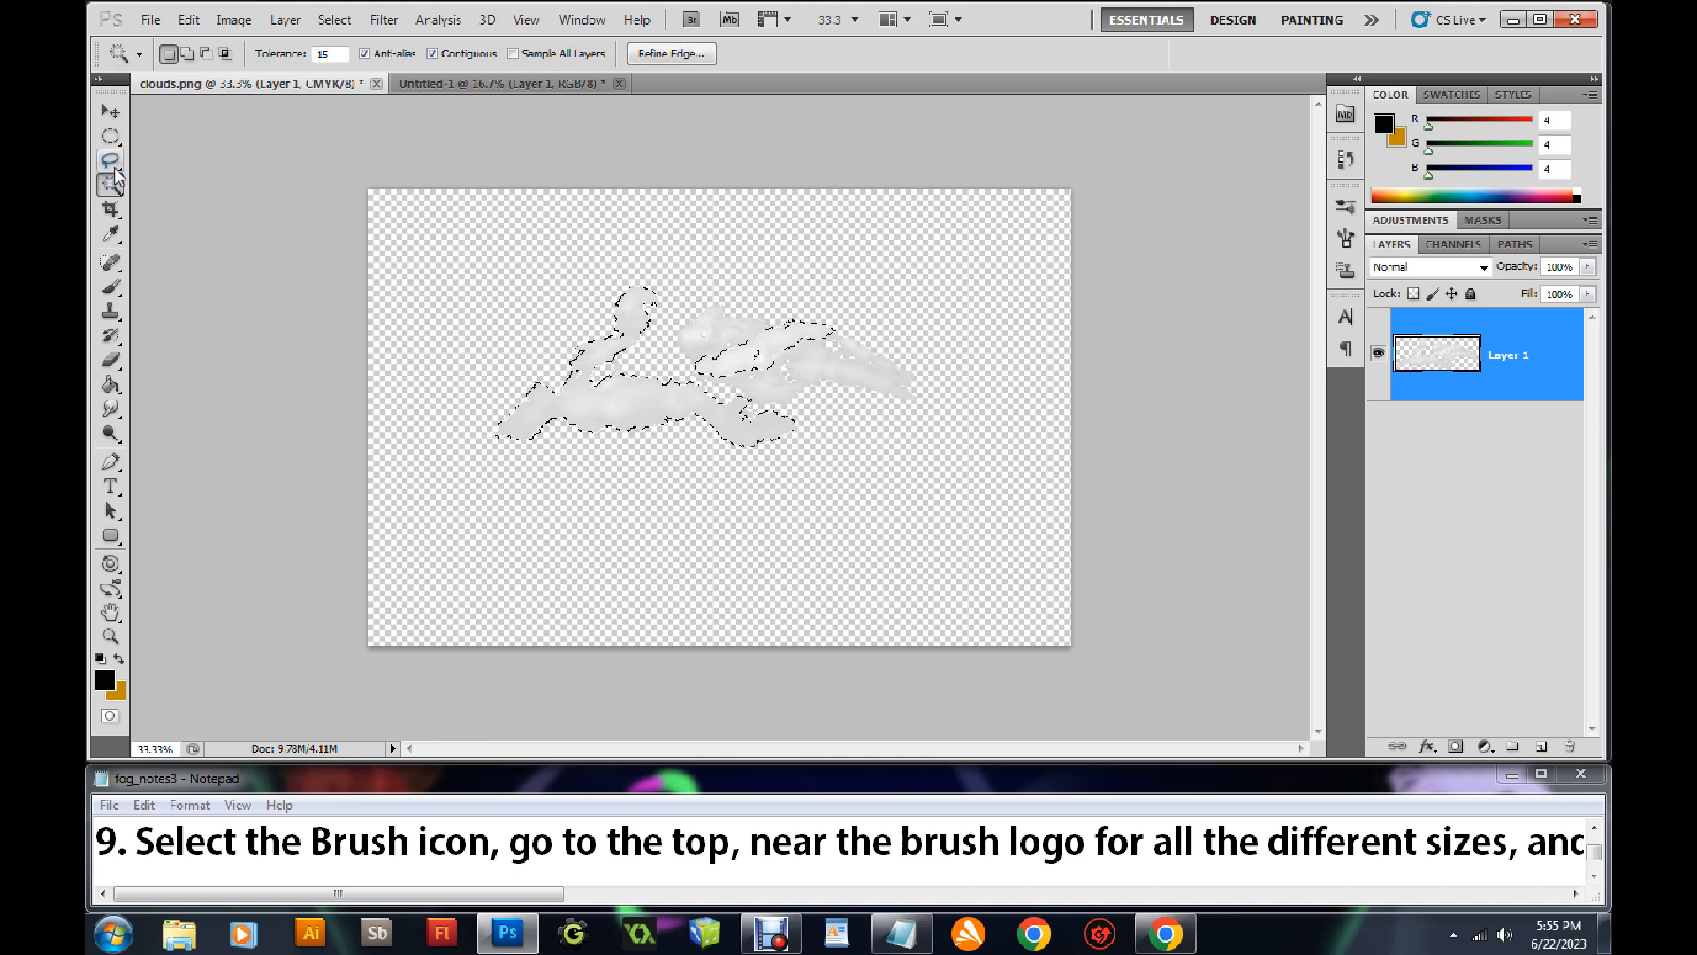
pyautogui.keyDown('ctrl'); pyautogui.click(1436, 362); pyautogui.keyUp('ctrl')
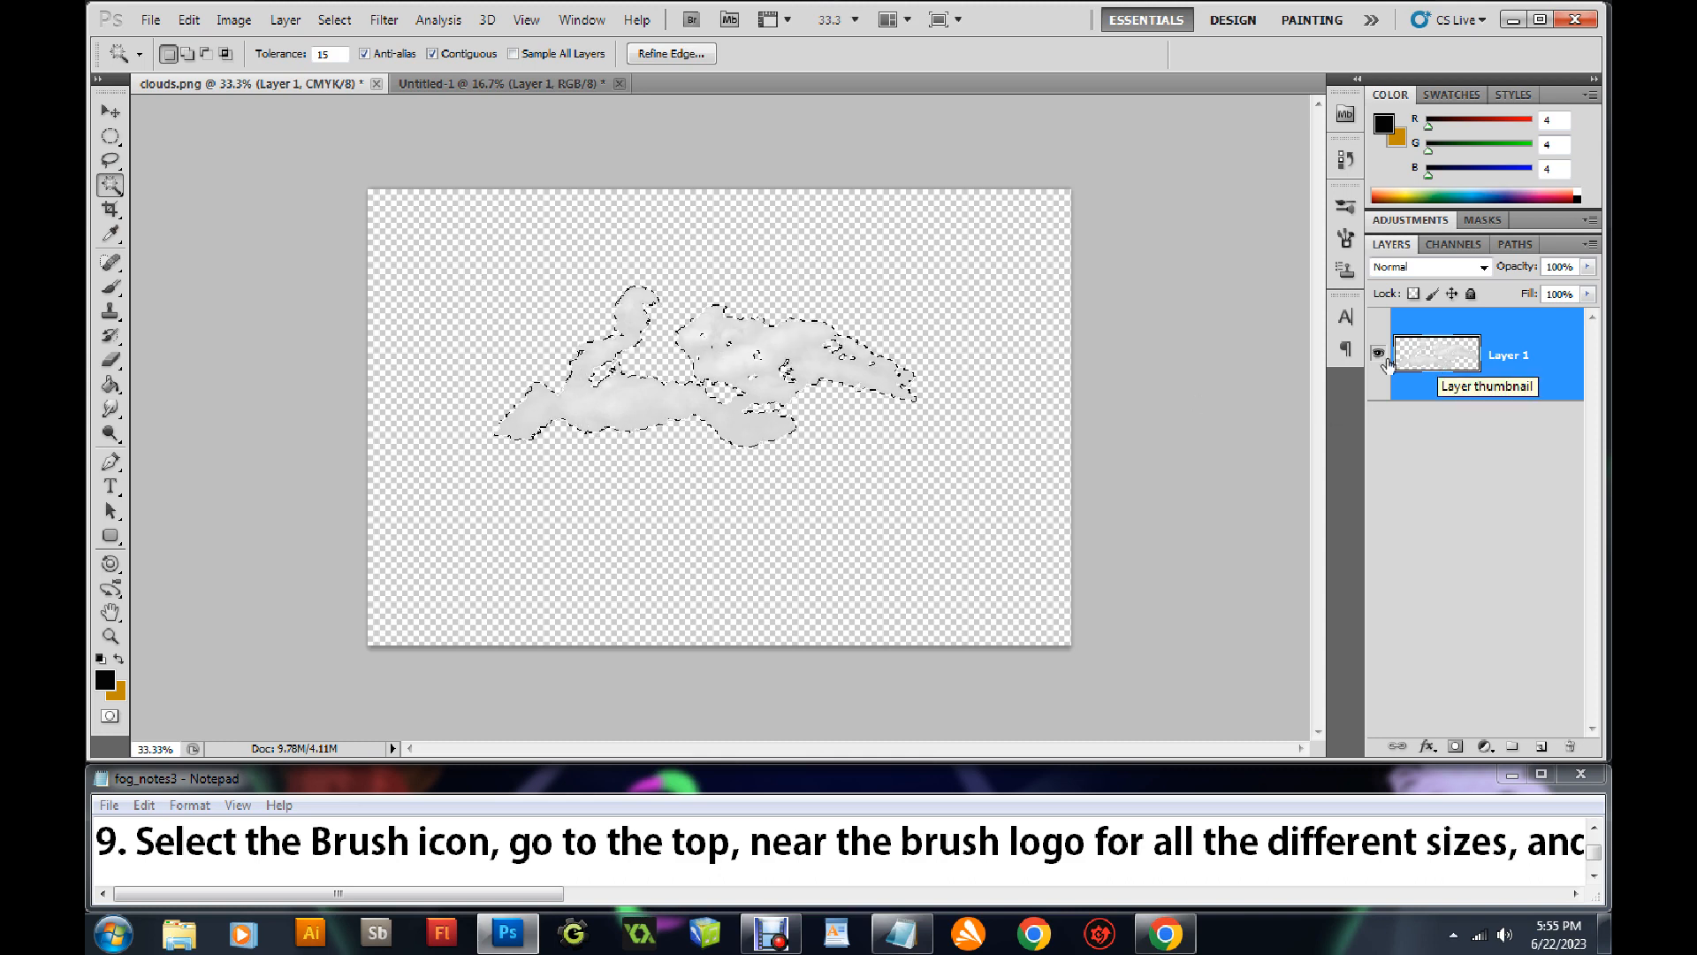
pyautogui.click(191, 21)
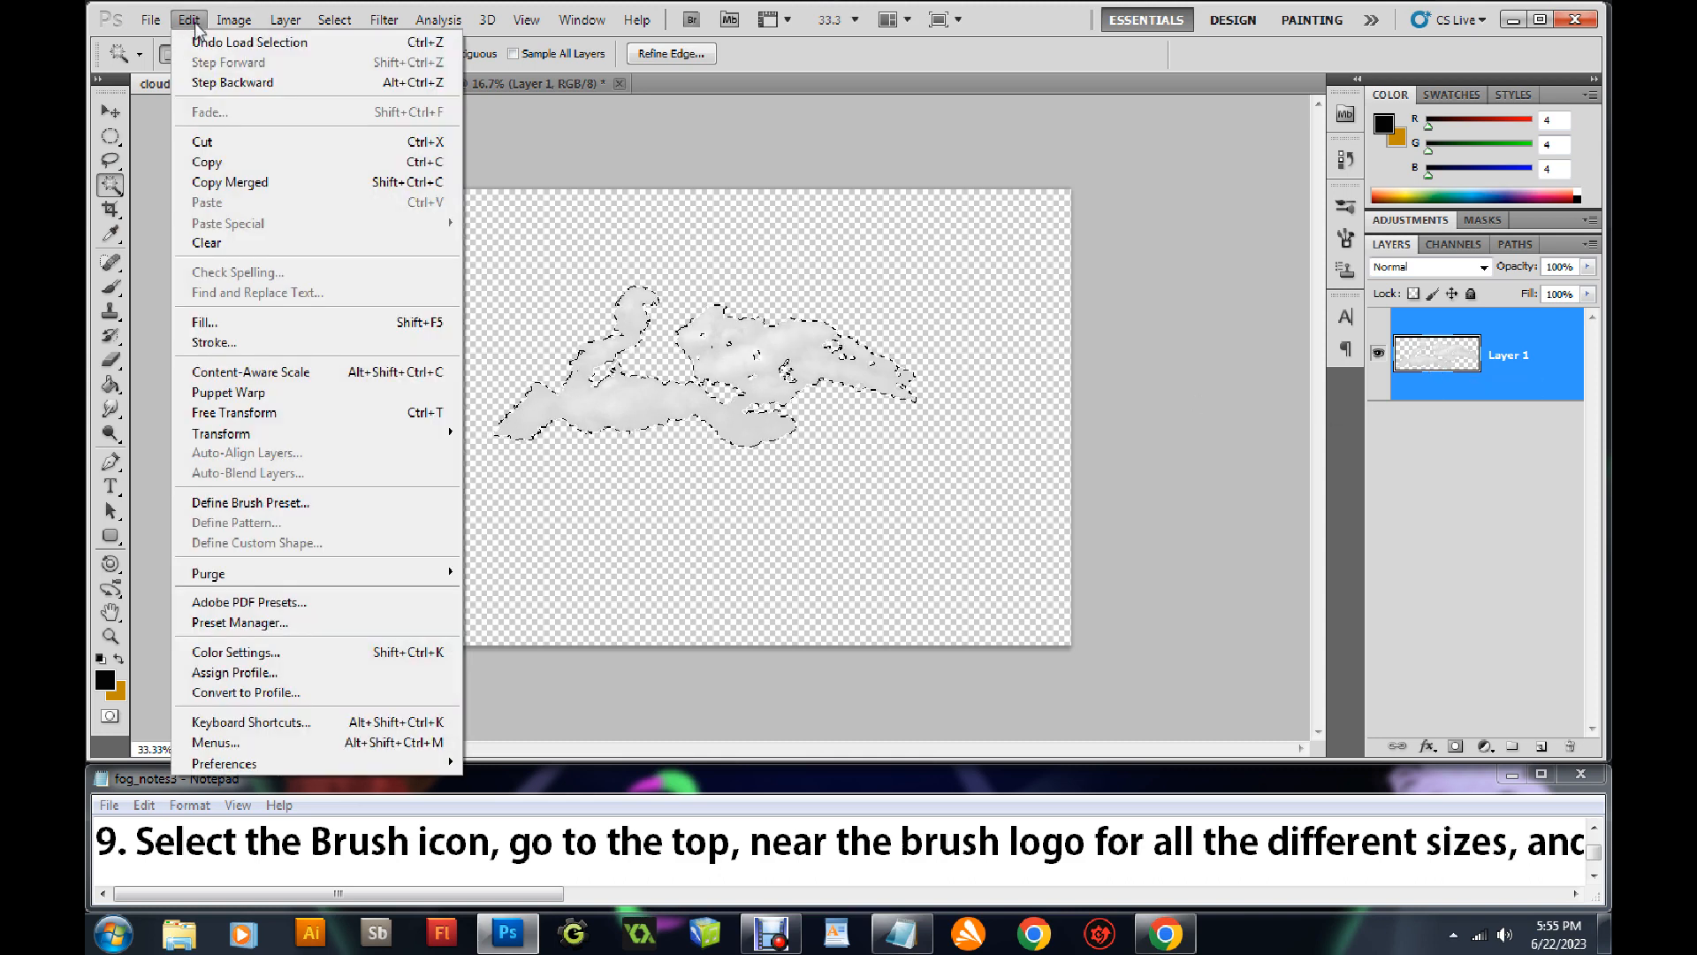
pyautogui.click(250, 503)
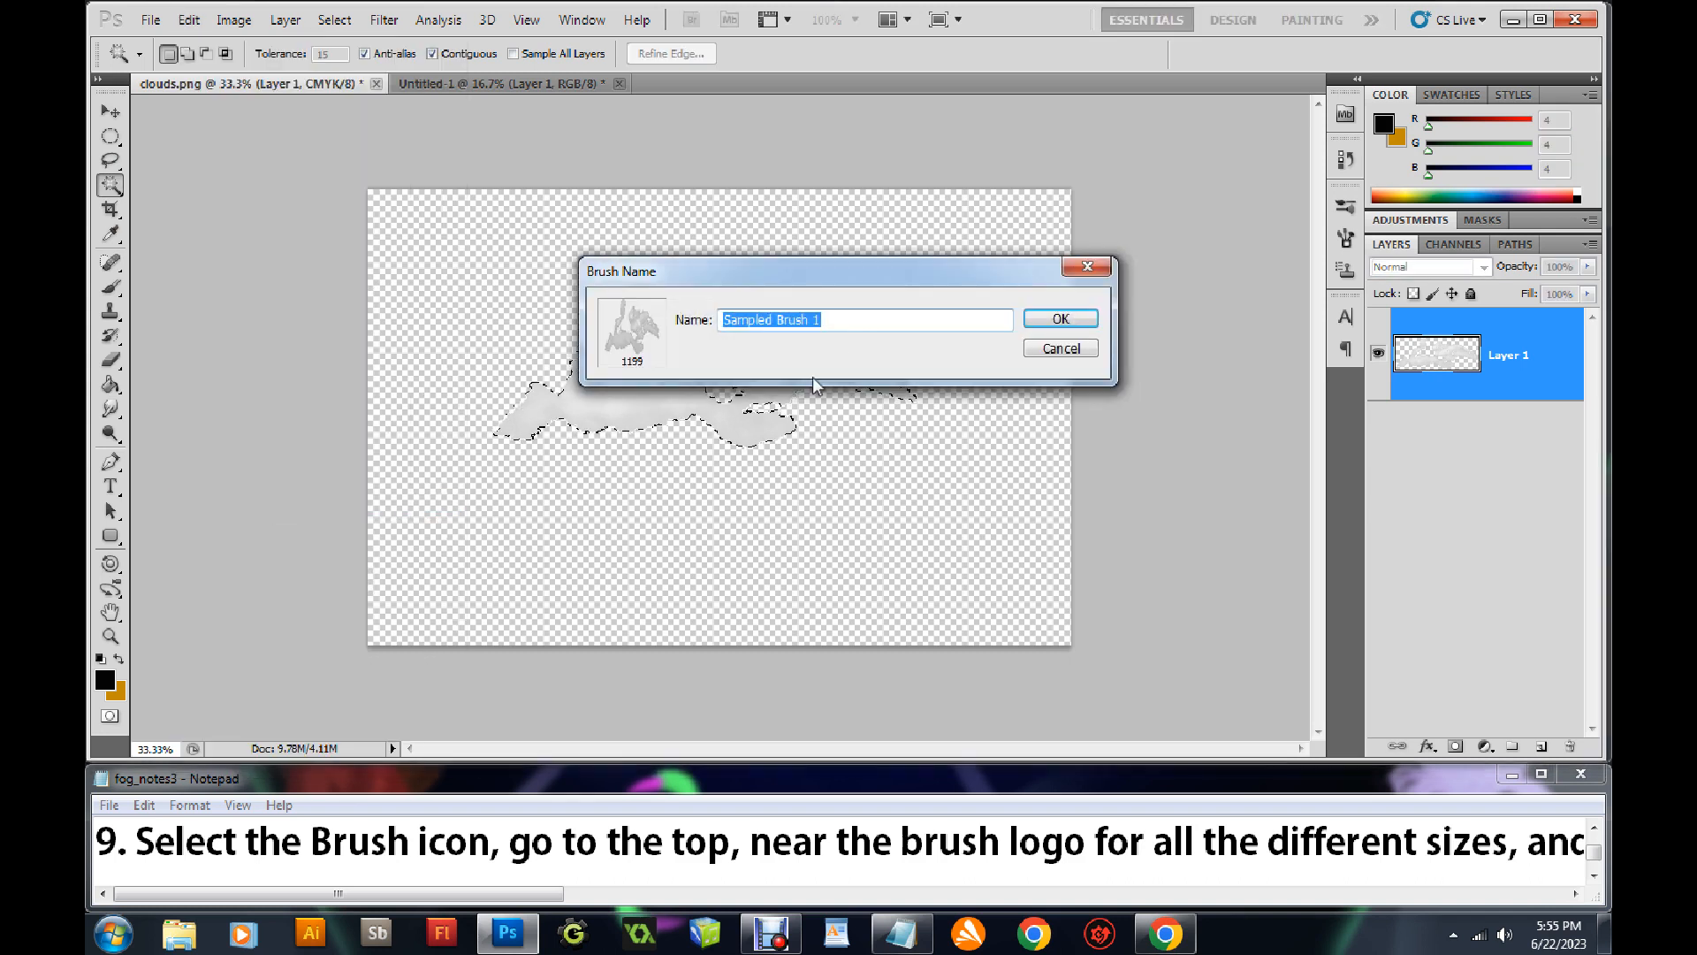
pyautogui.click(1061, 319)
# Append ", remember the number" to the end of line 9 in the Notepad notes
pyautogui.moveTo(549, 891); pyautogui.dragTo(1040, 880)
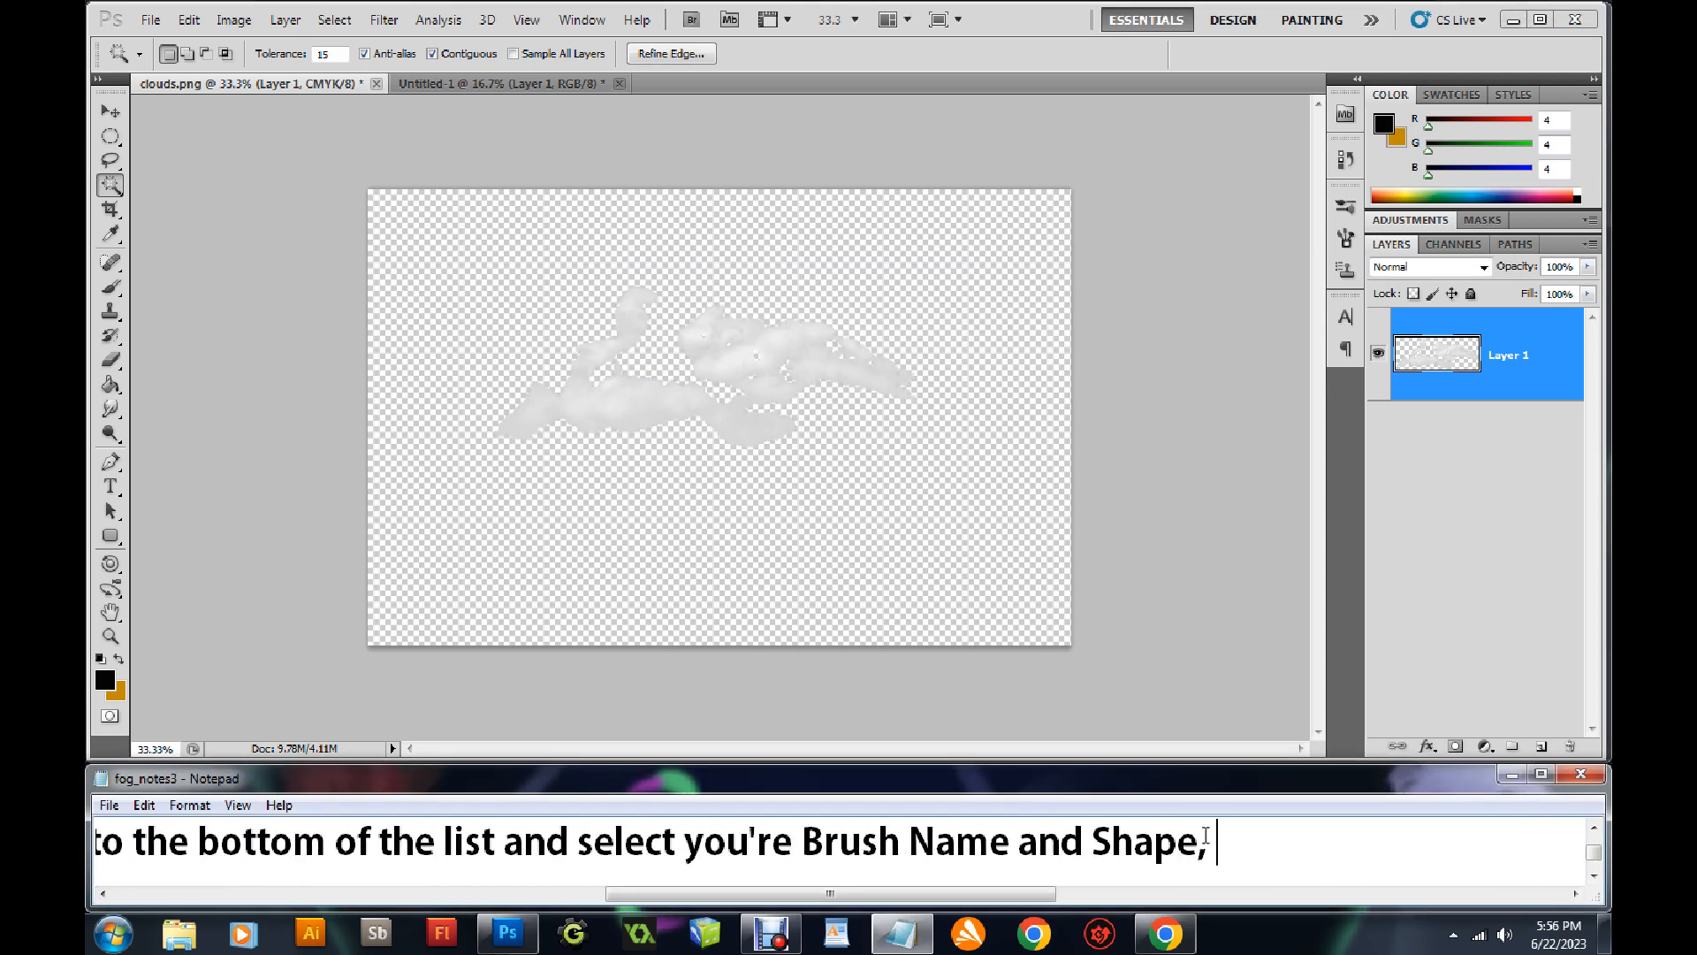
pyautogui.write('remember the ')
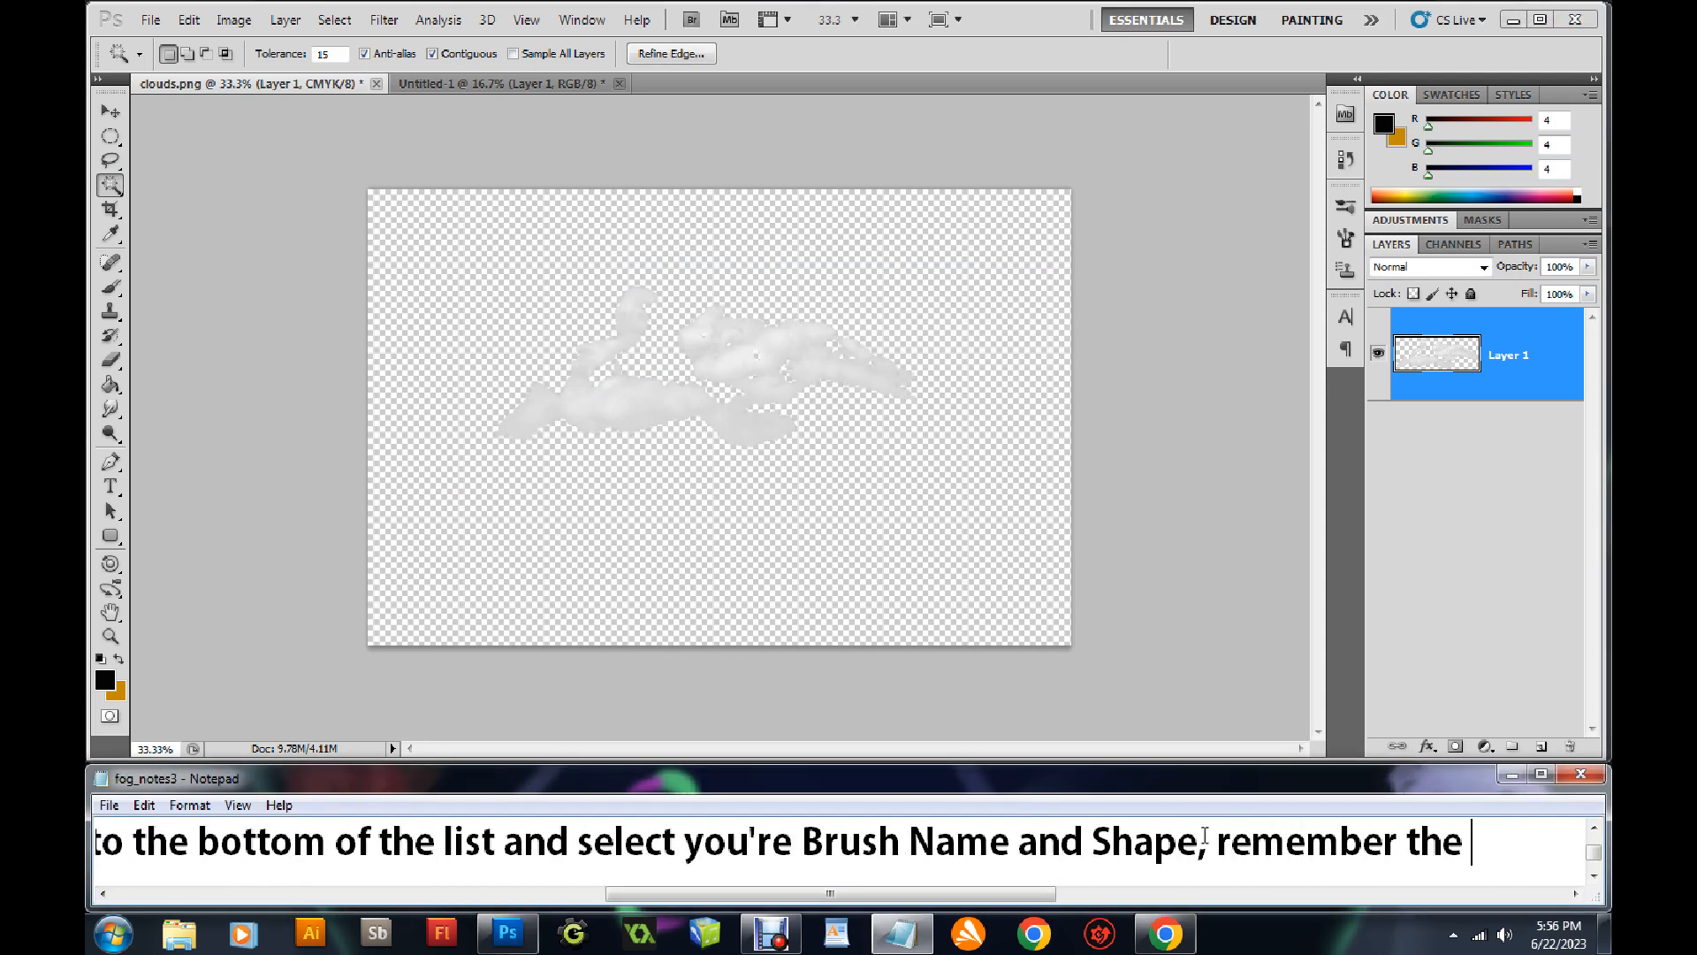
pyautogui.write('number')
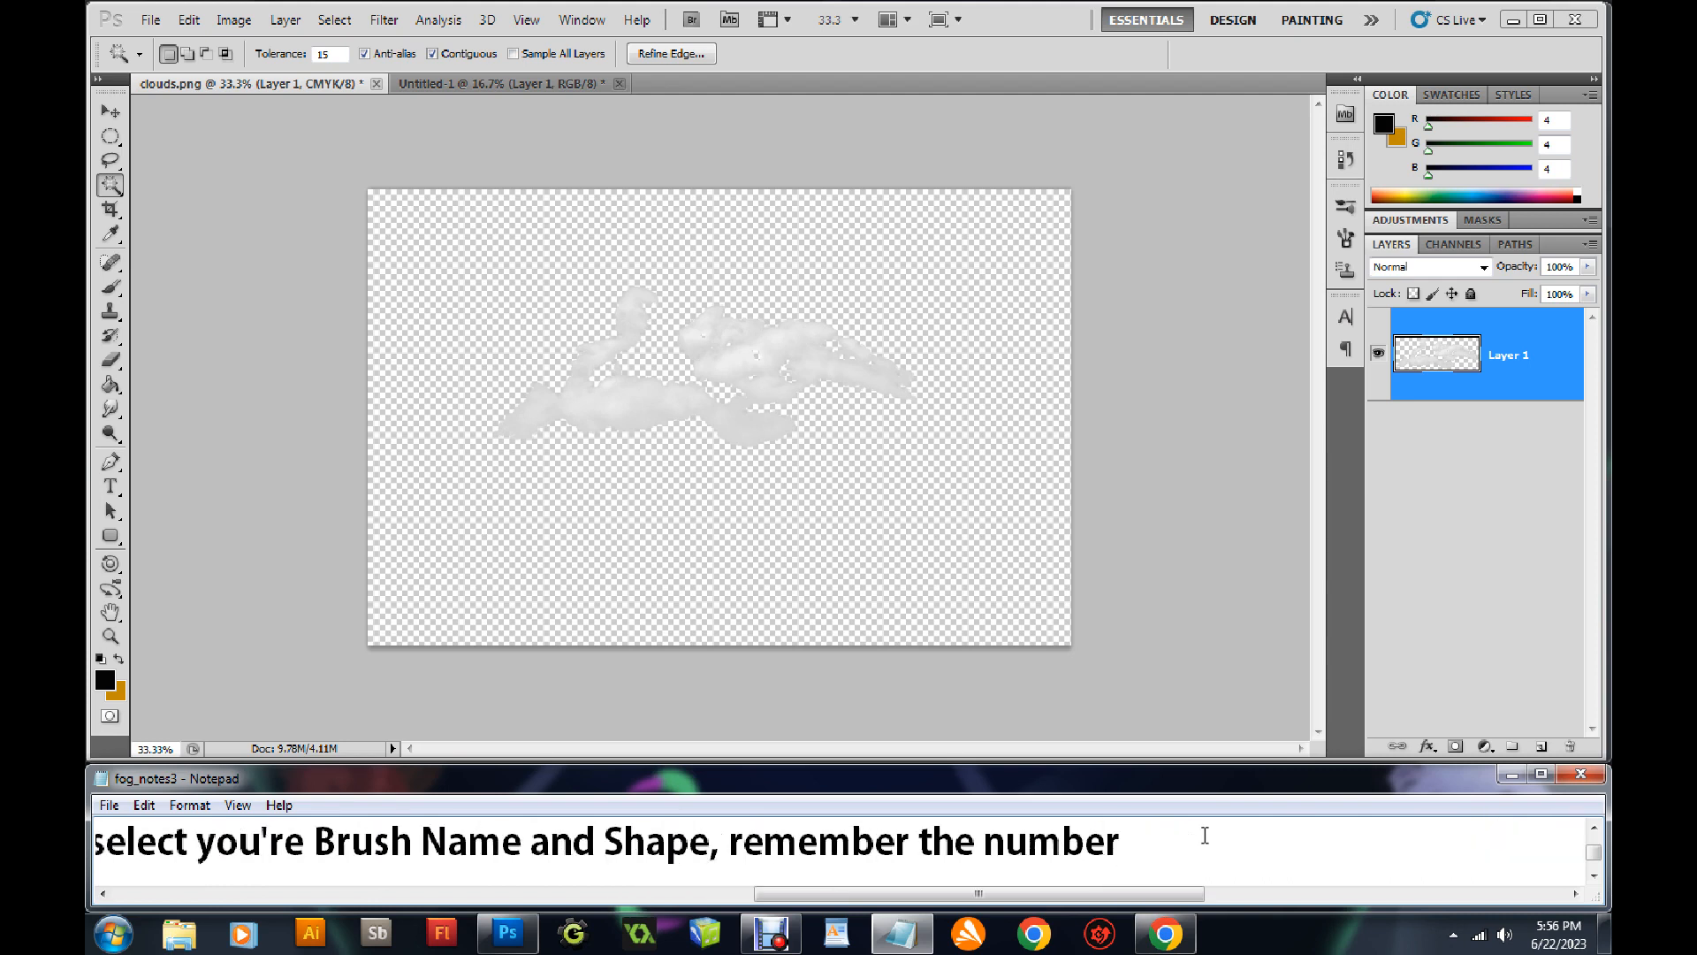
# Switch to the black Untitled-1 document and set the foreground color to white #ffffff
pyautogui.click(424, 83)
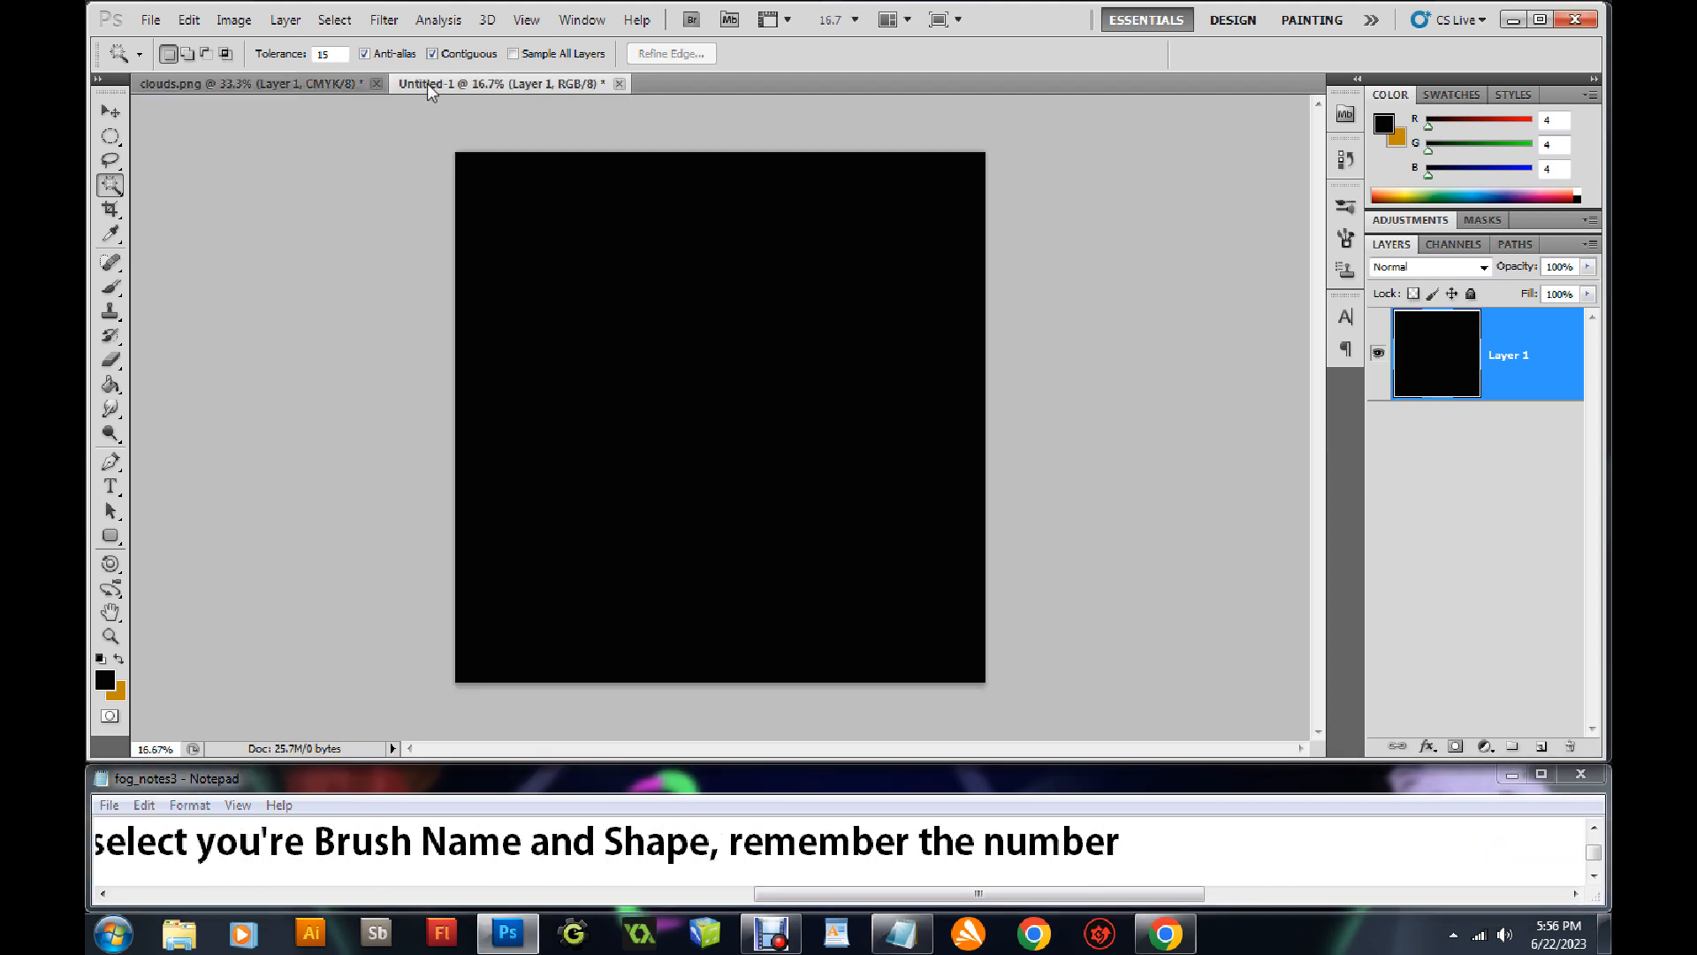
pyautogui.click(104, 679)
pyautogui.click(944, 311)
pyautogui.moveTo(944, 312); pyautogui.dragTo(940, 300)
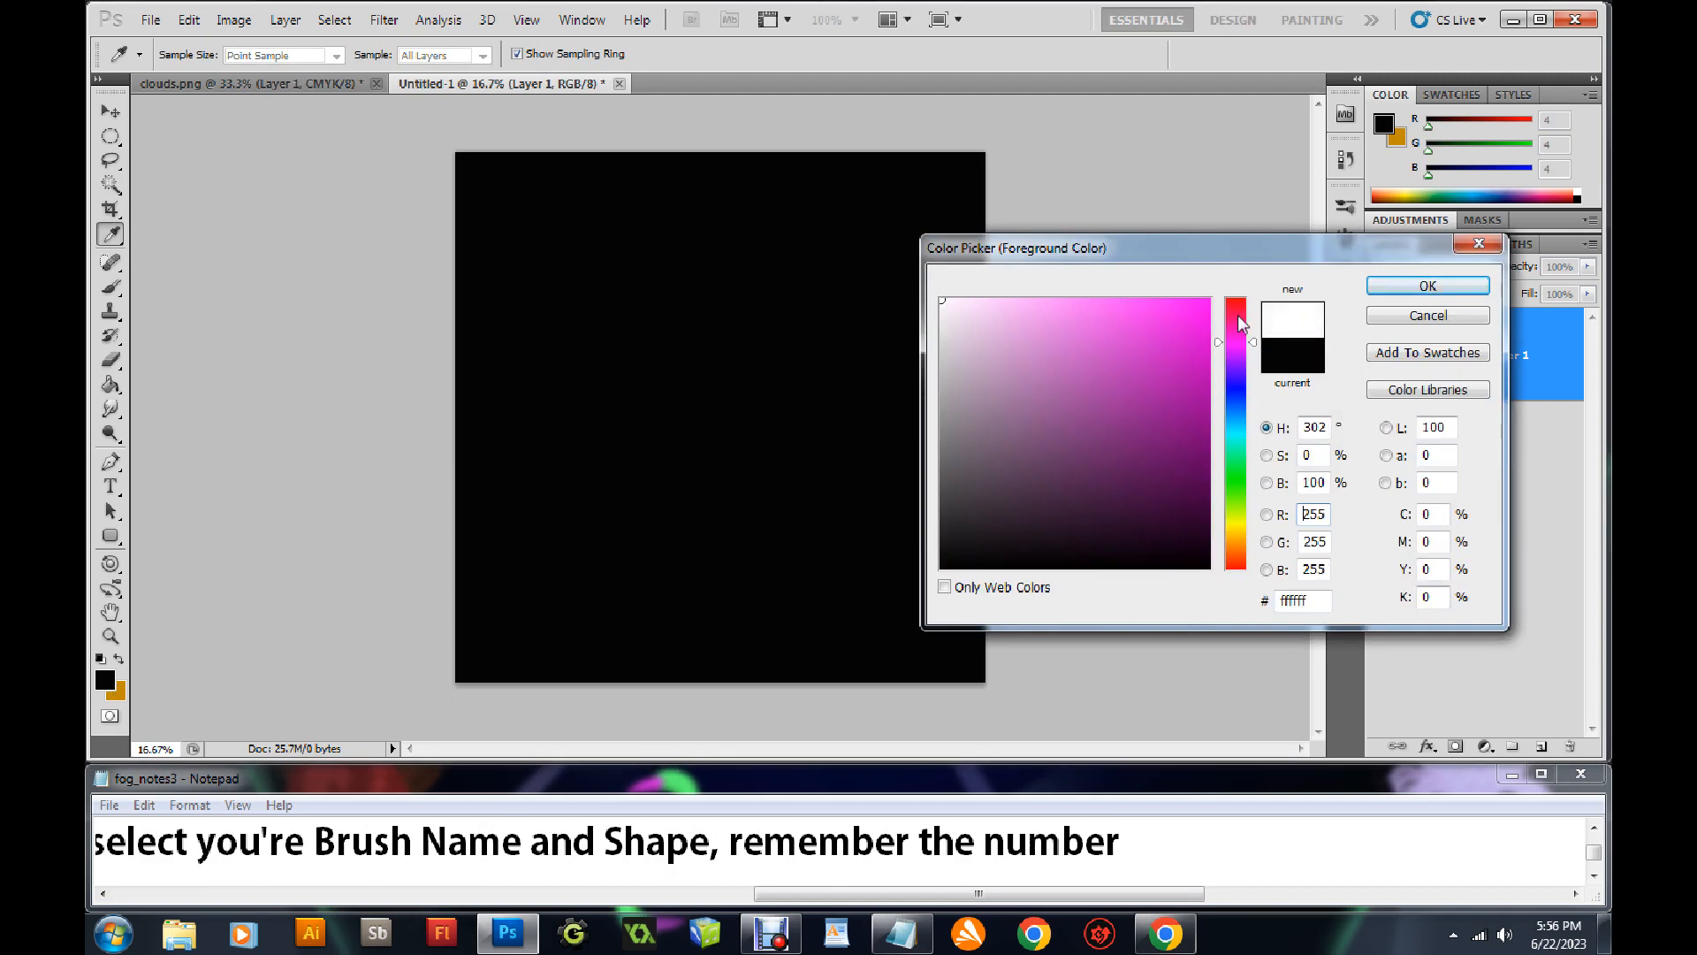
pyautogui.click(1428, 285)
pyautogui.press('w')
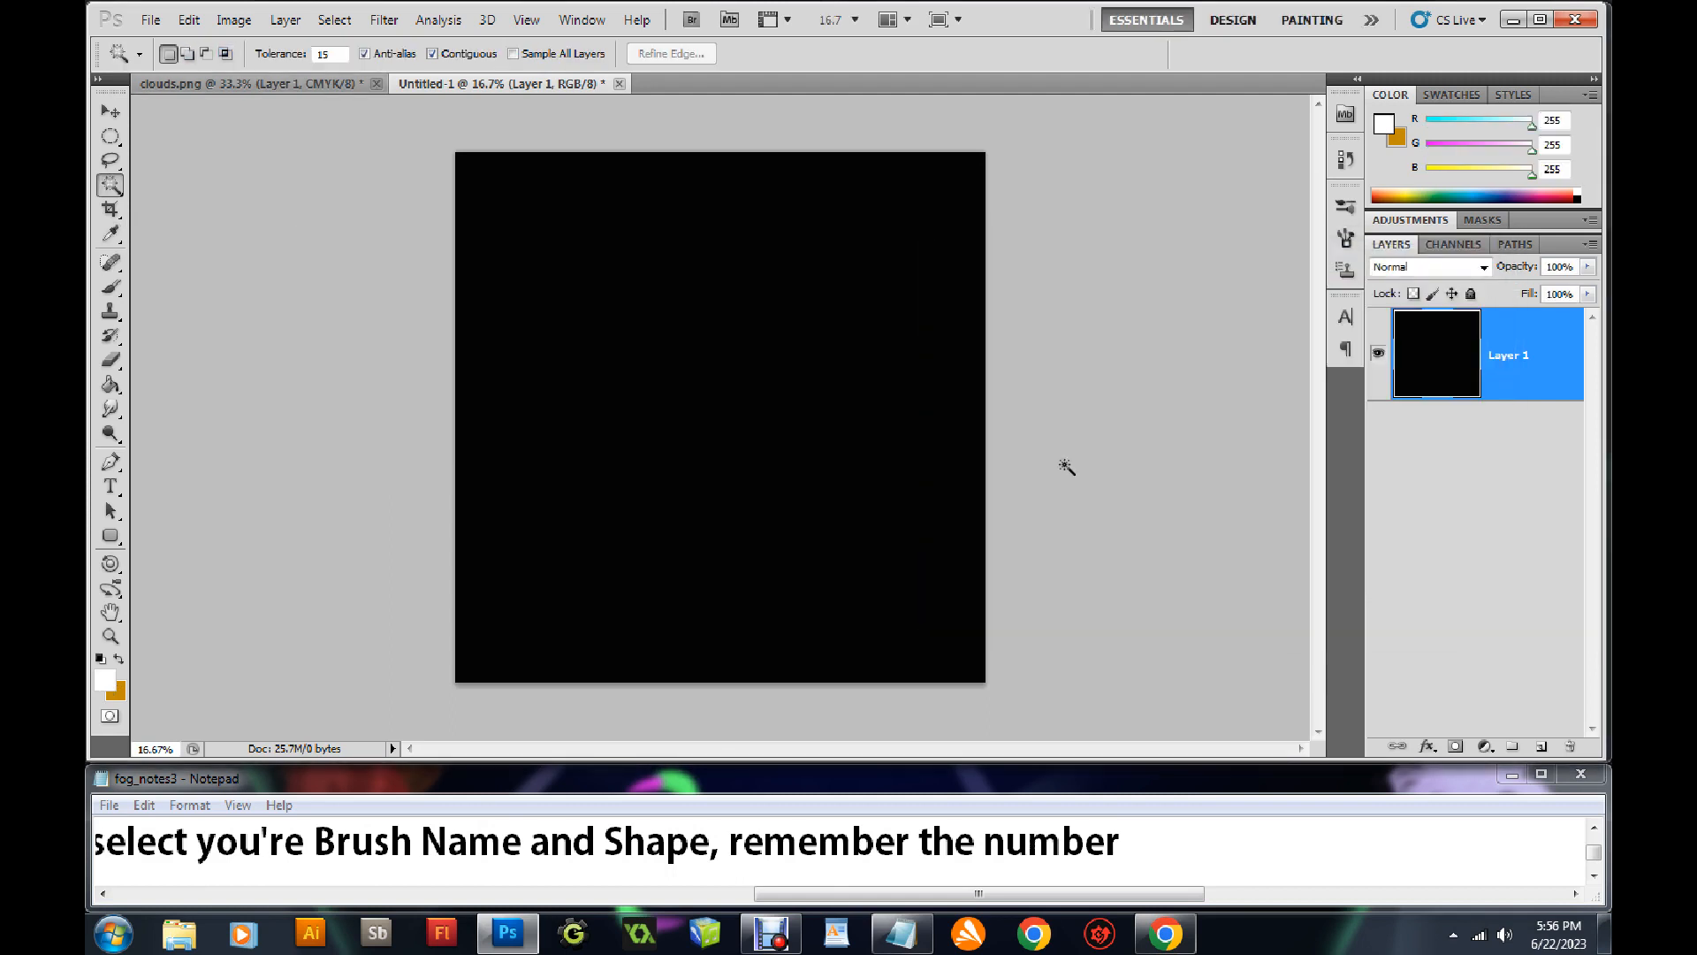
# Add a new layer above the black fill and stamp one cloud at its upper left with the newest 1199 px brush tip
pyautogui.click(1541, 746)
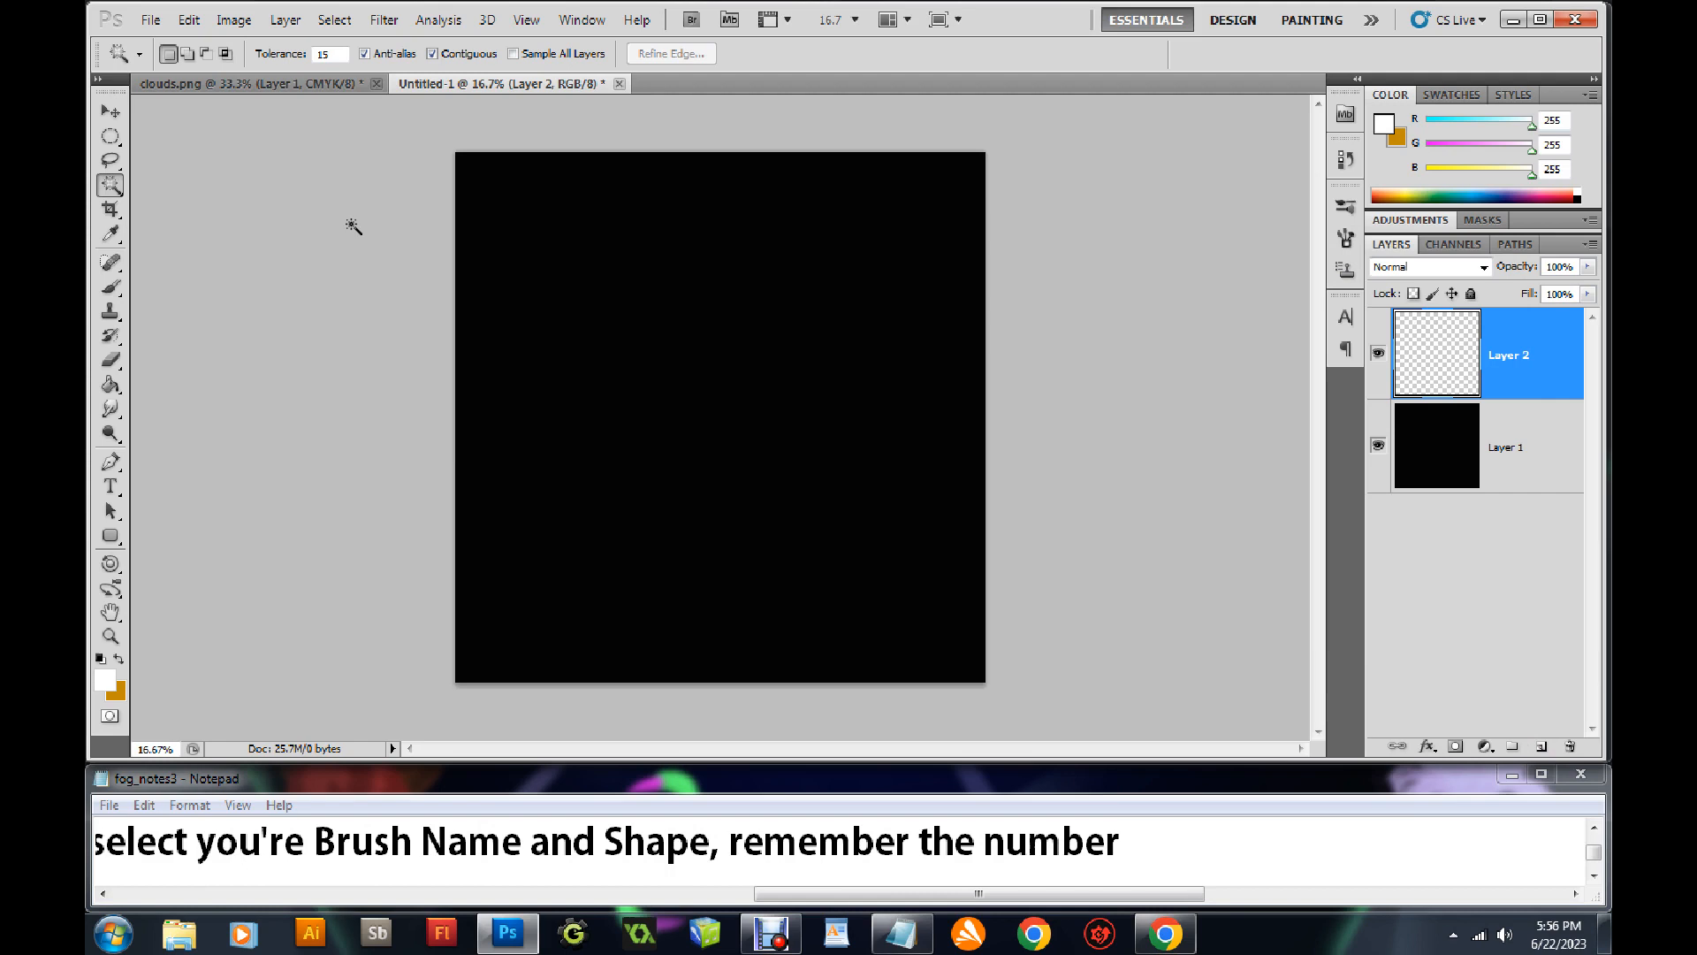
pyautogui.click(190, 20)
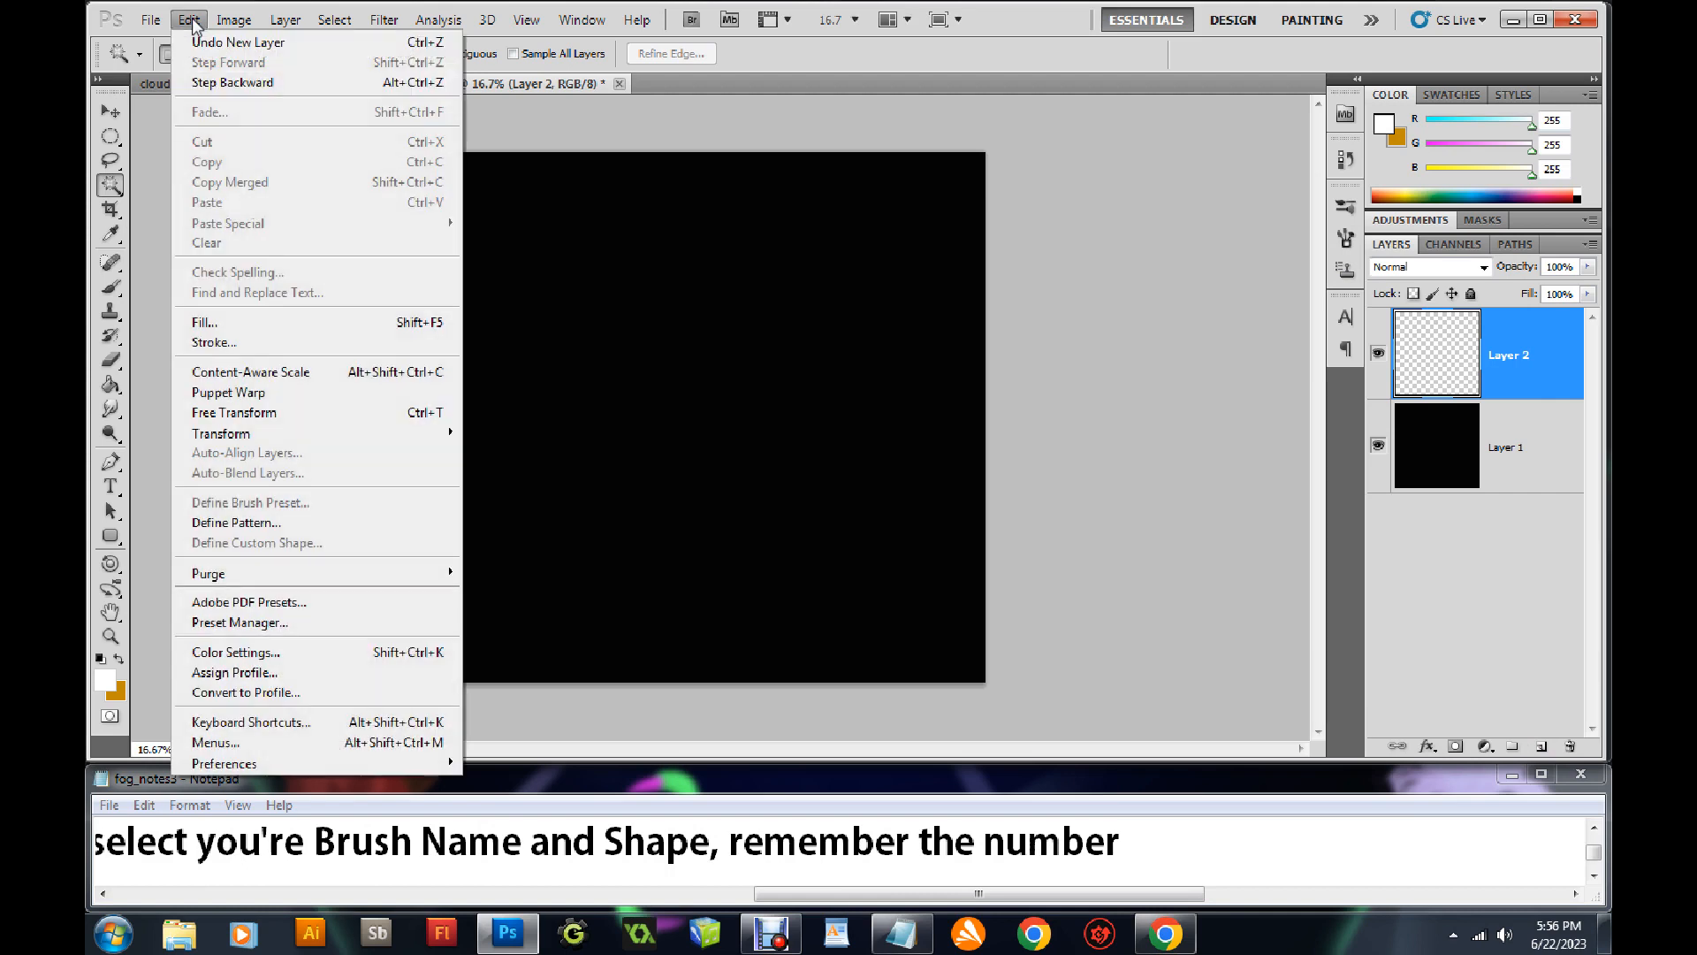
pyautogui.click(111, 286)
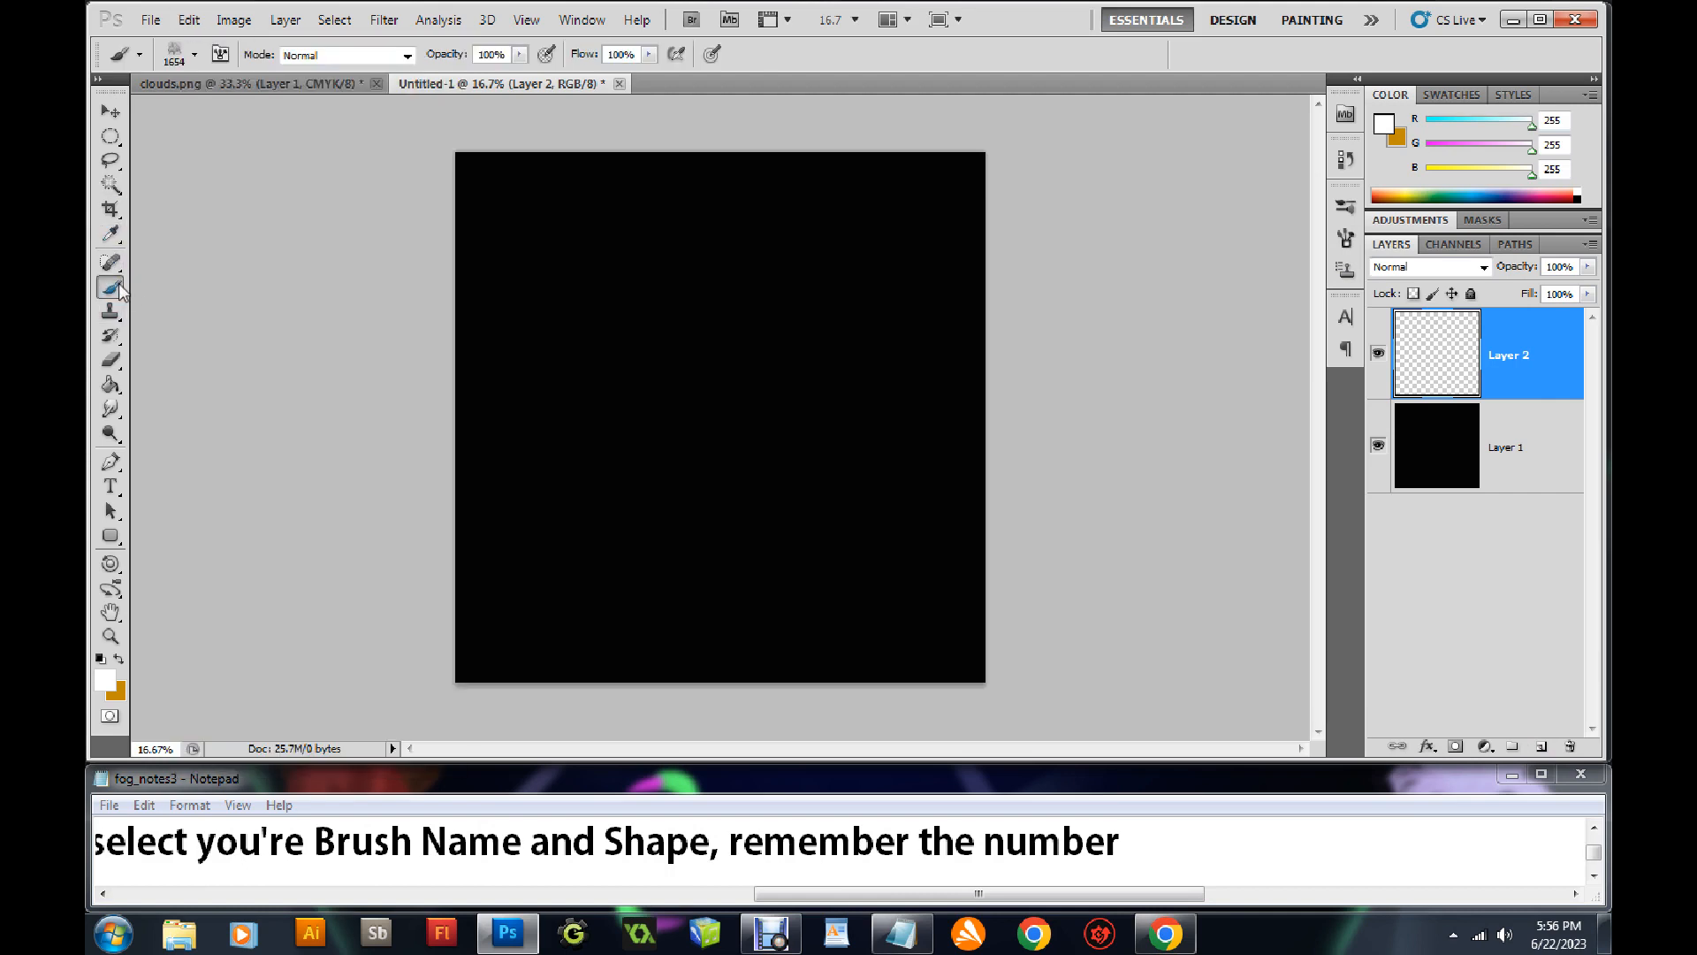
pyautogui.click(195, 57)
pyautogui.click(304, 304)
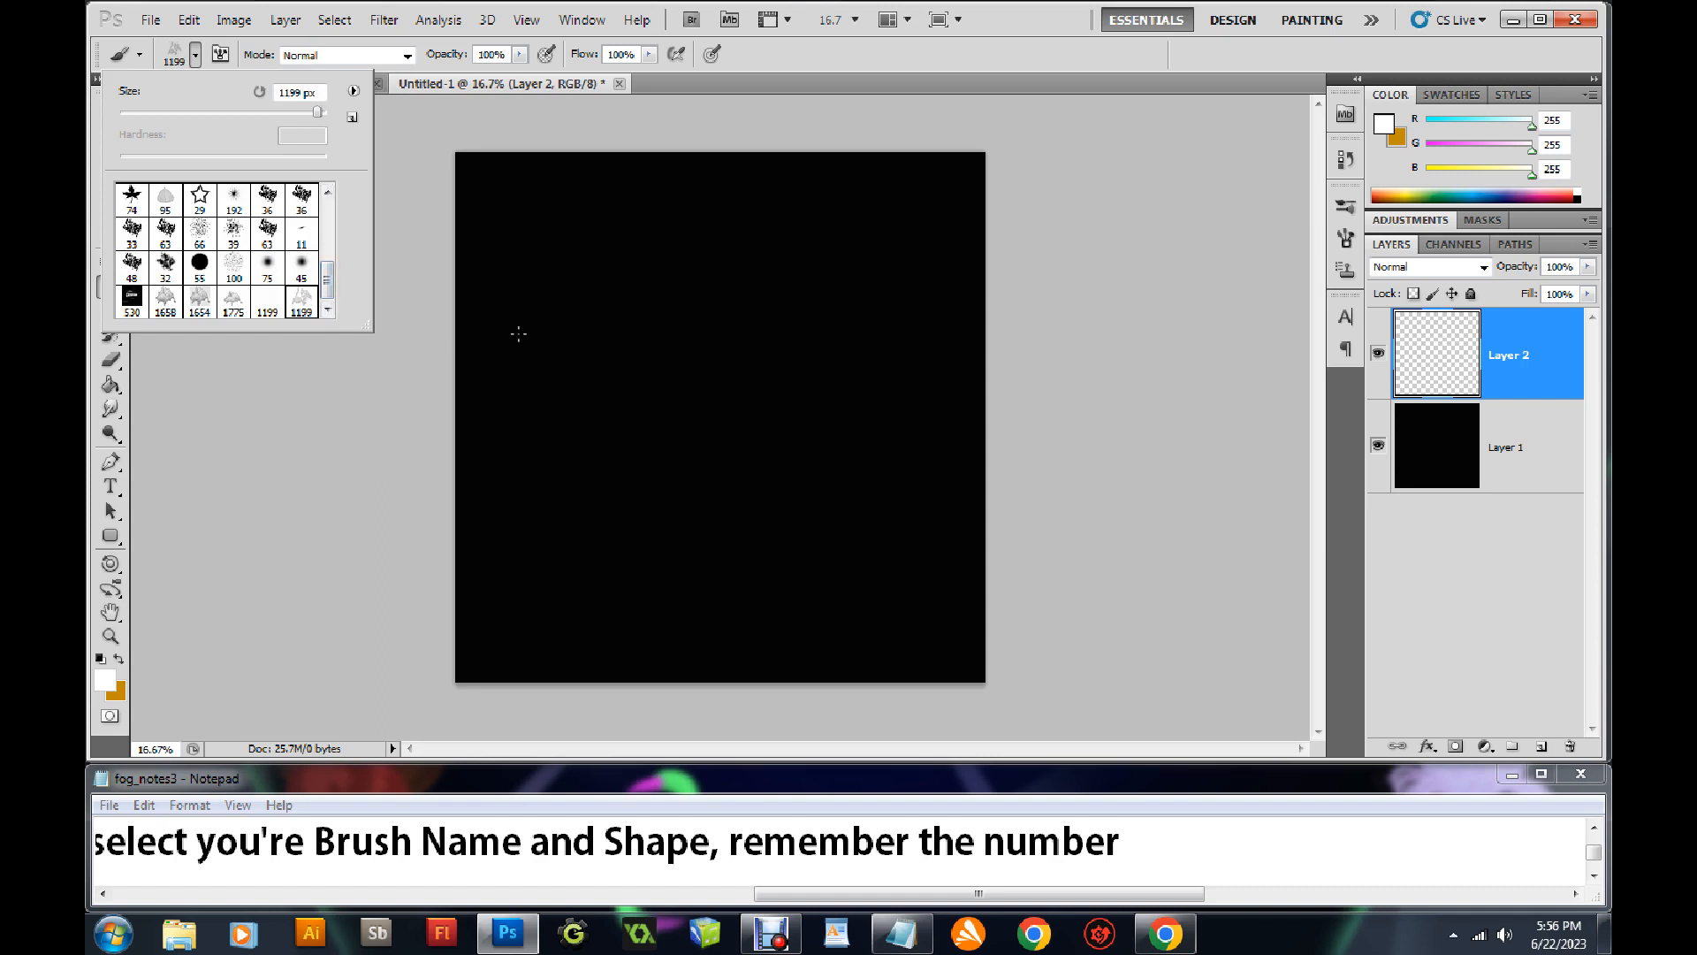
pyautogui.click(583, 320)
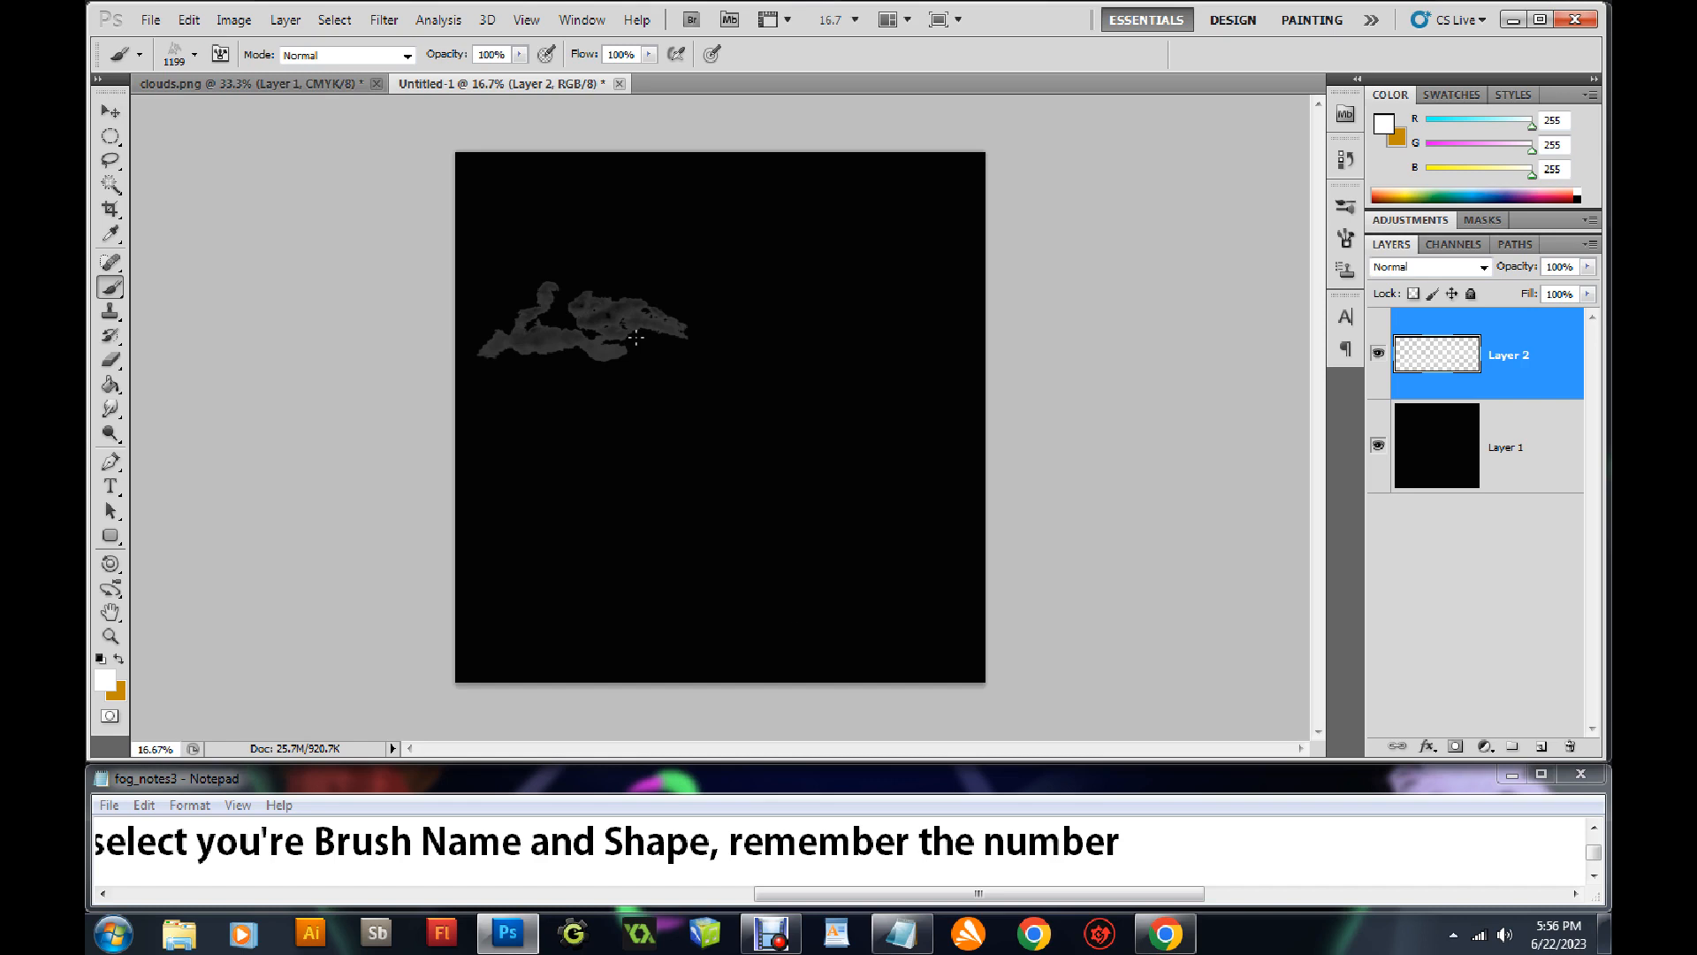
# Insert "So " before "Next right near the different sizes icon" in line 10 of the Notepad notes
pyautogui.click(1147, 863)
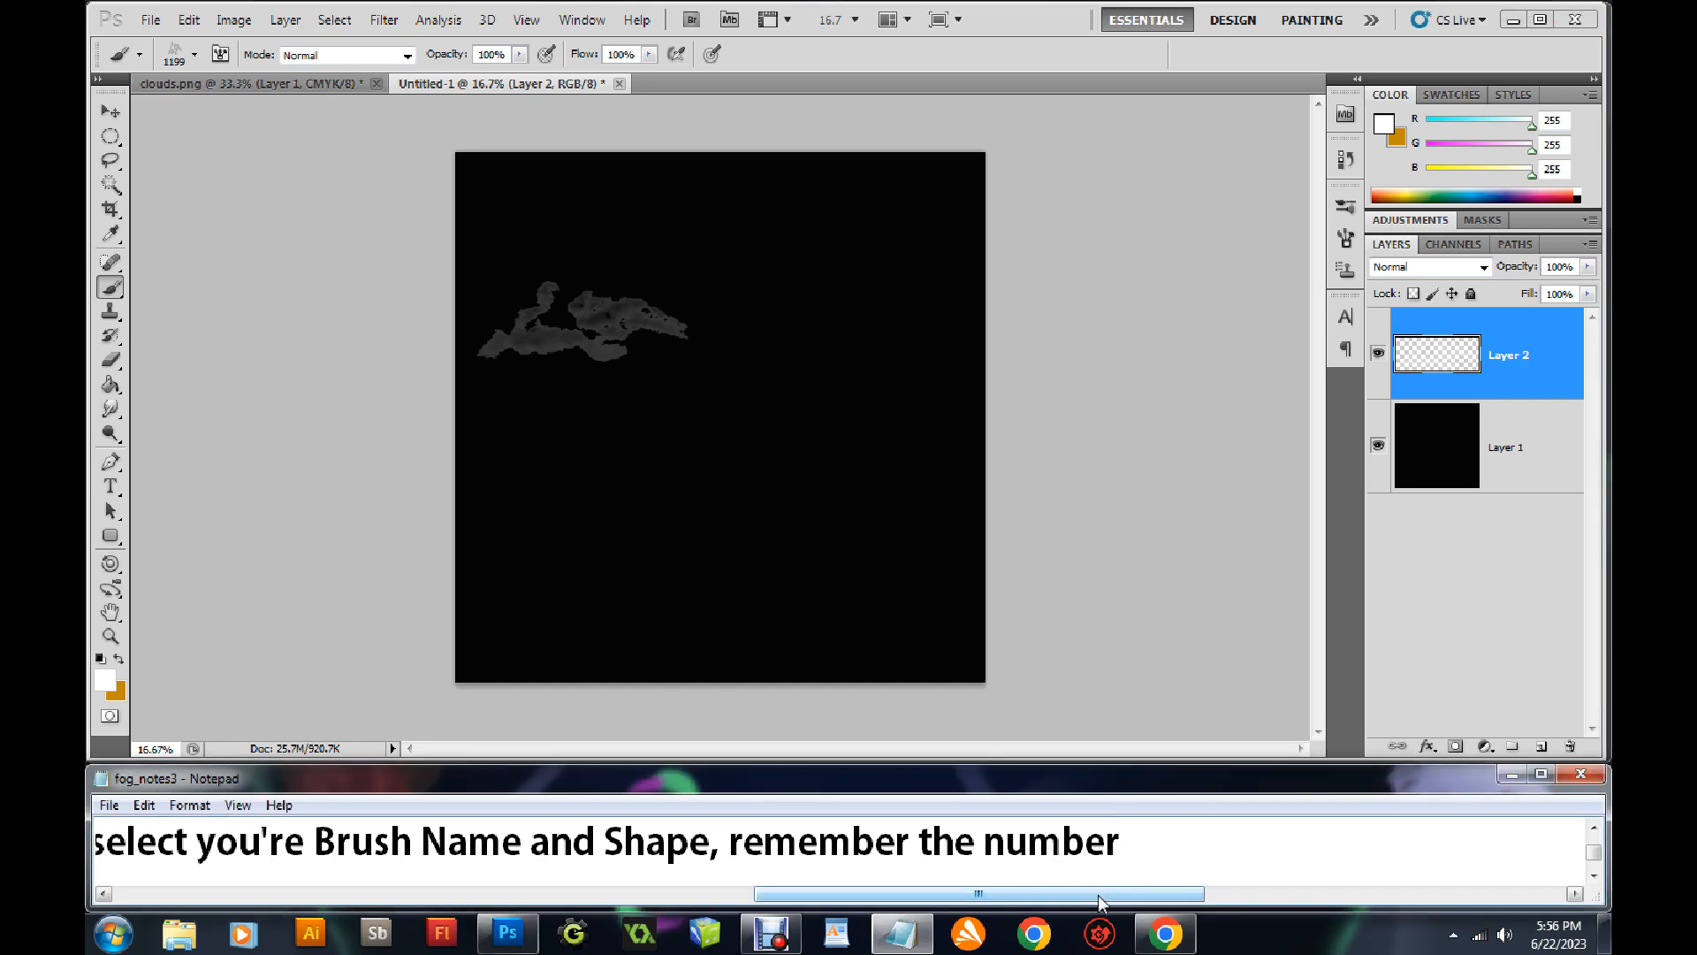
pyautogui.moveTo(1096, 900); pyautogui.dragTo(446, 893)
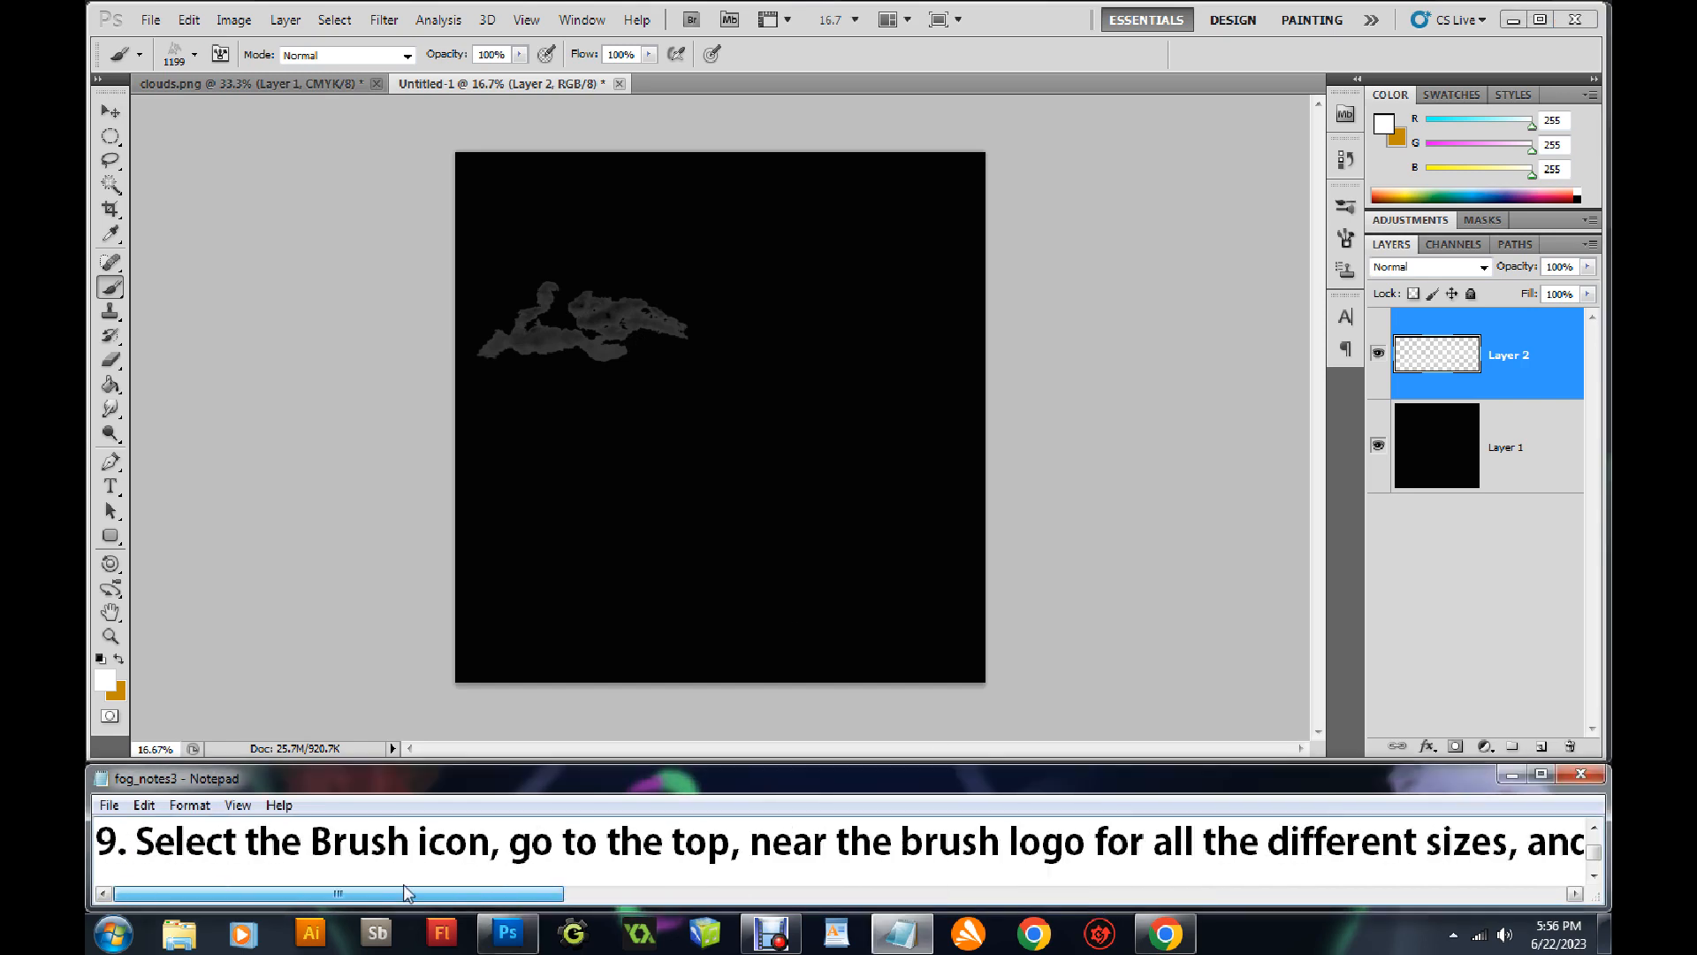
pyautogui.click(1594, 876)
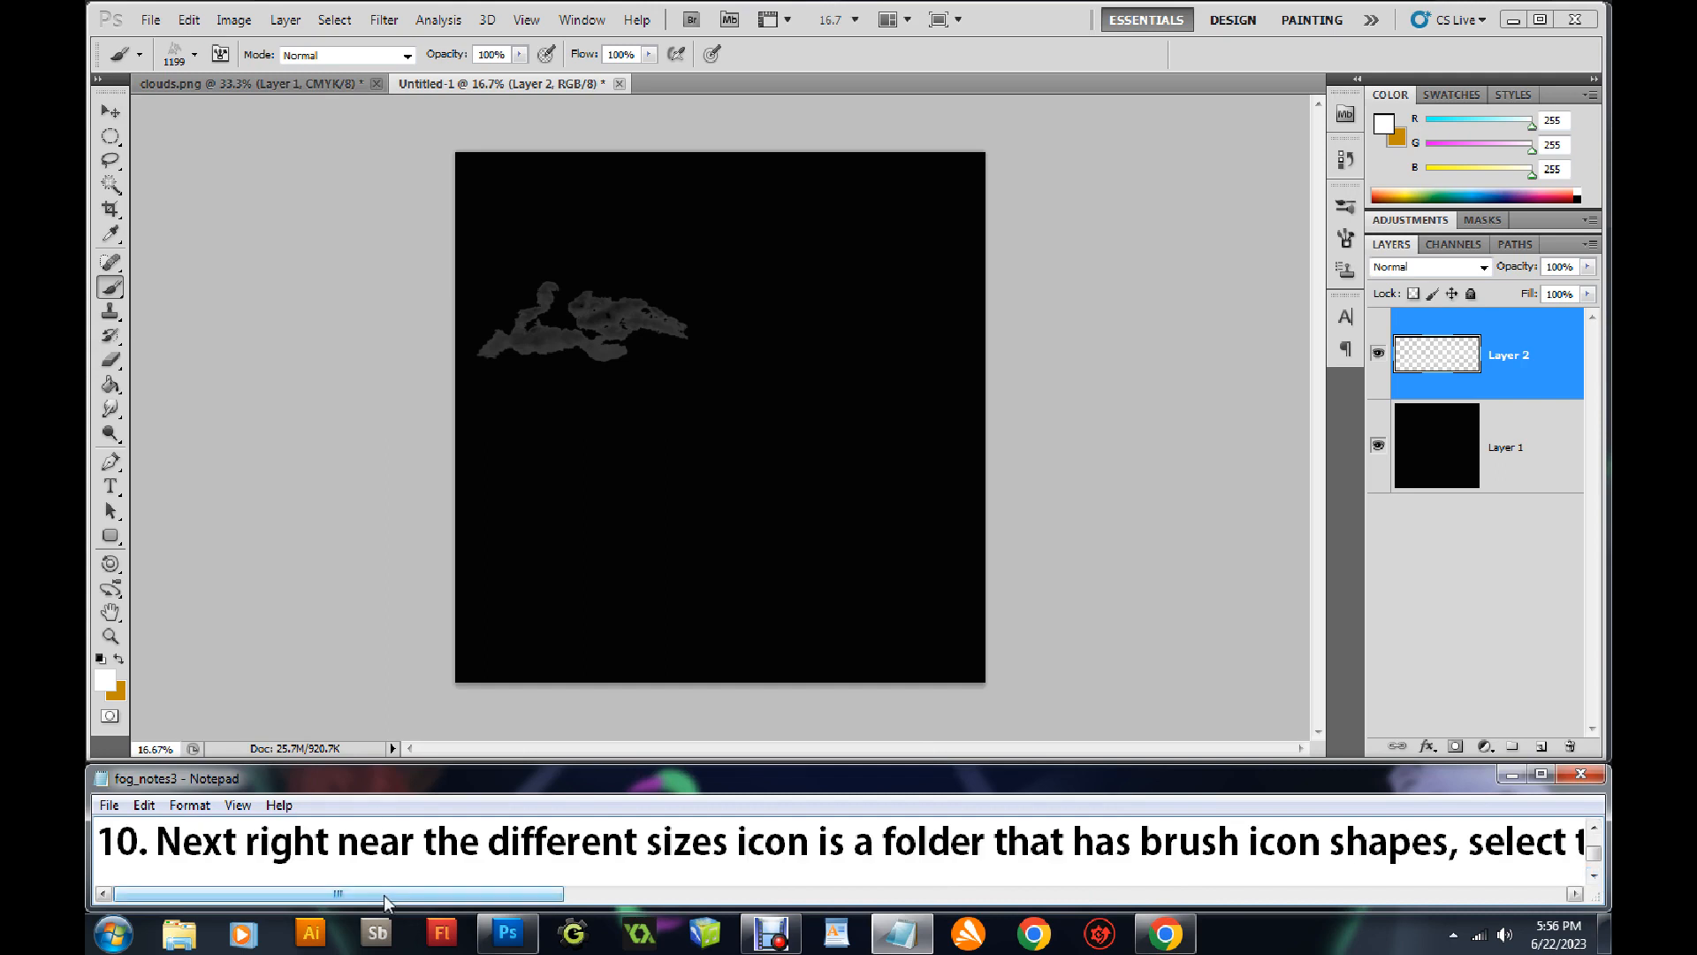
pyautogui.moveTo(386, 906)
pyautogui.mouseDown()
pyautogui.moveTo(451, 909)
pyautogui.moveTo(390, 909)
pyautogui.mouseUp()
pyautogui.click(158, 844)
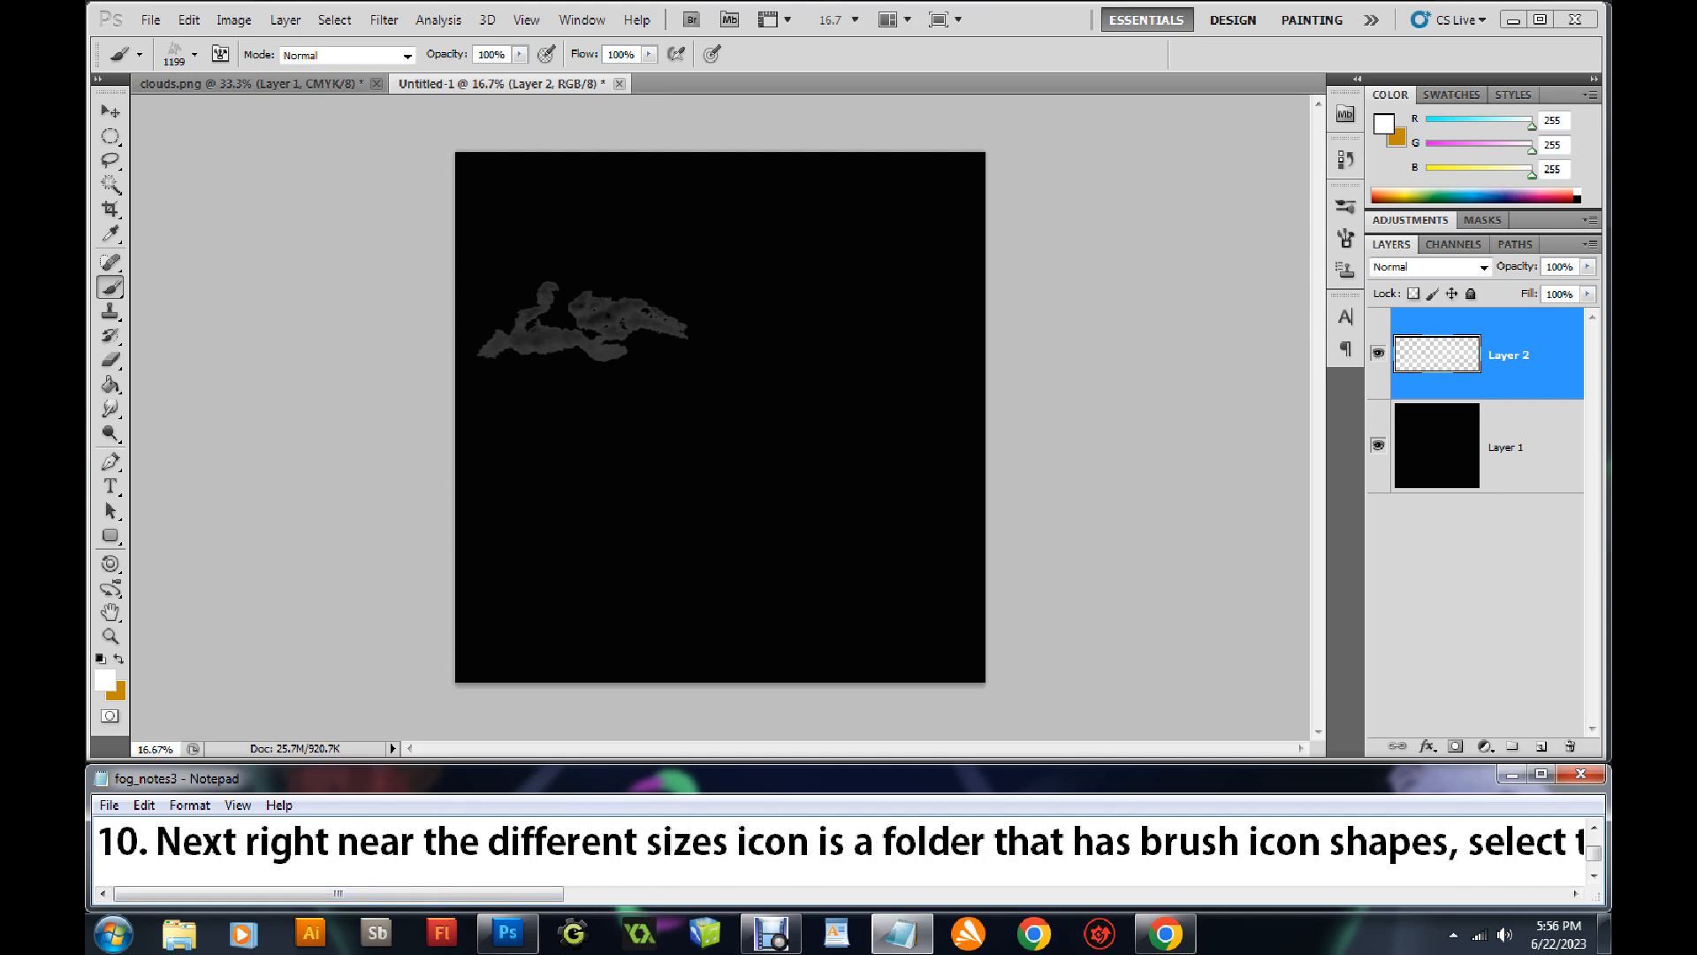
pyautogui.write('So ')
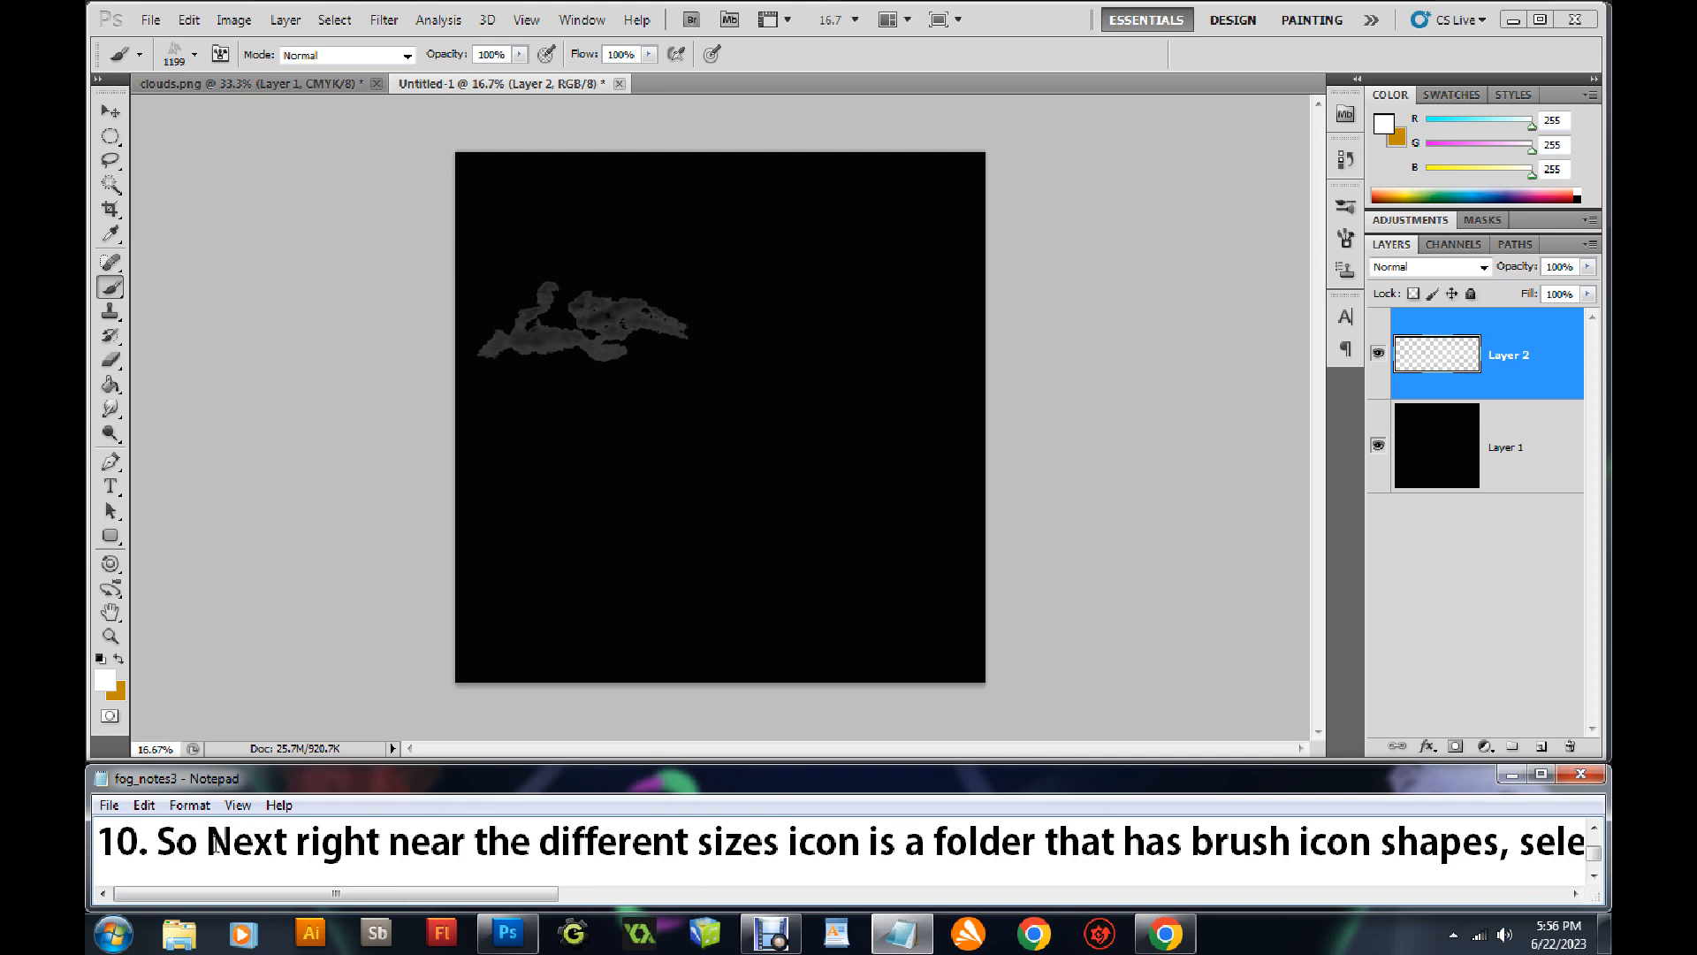
pyautogui.write('crea')
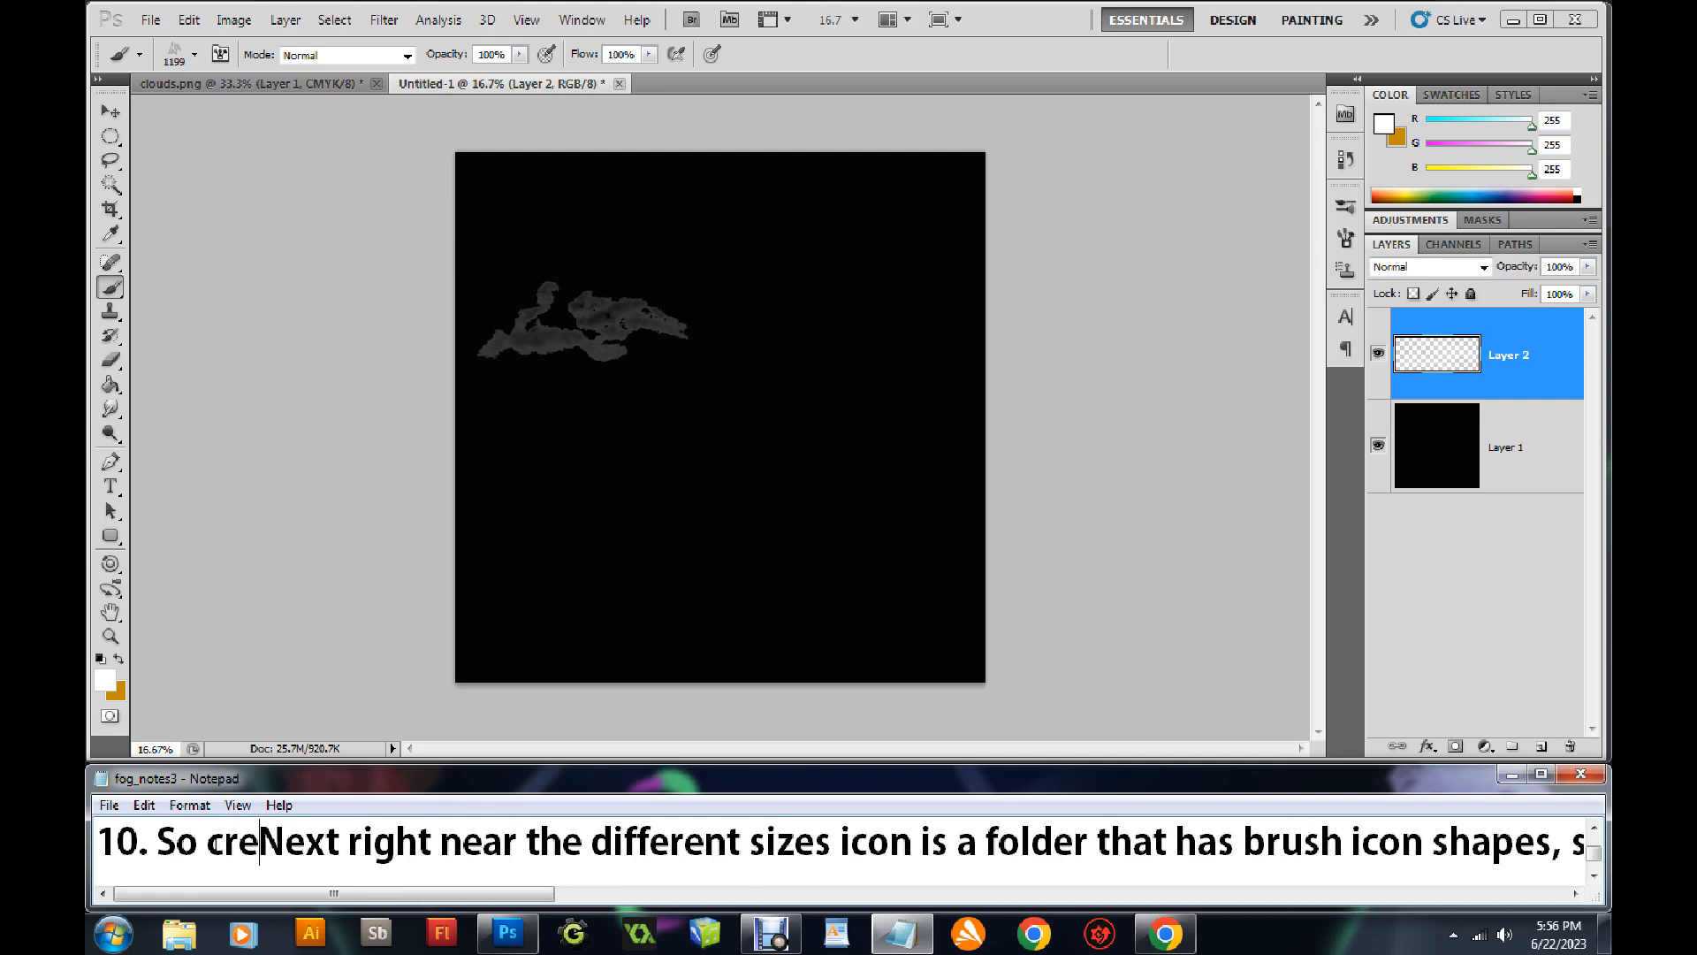
pyautogui.press('BackSpace')
pyautogui.press('BackSpace')
pyautogui.press('BackSpace')
pyautogui.press('BackSpace')
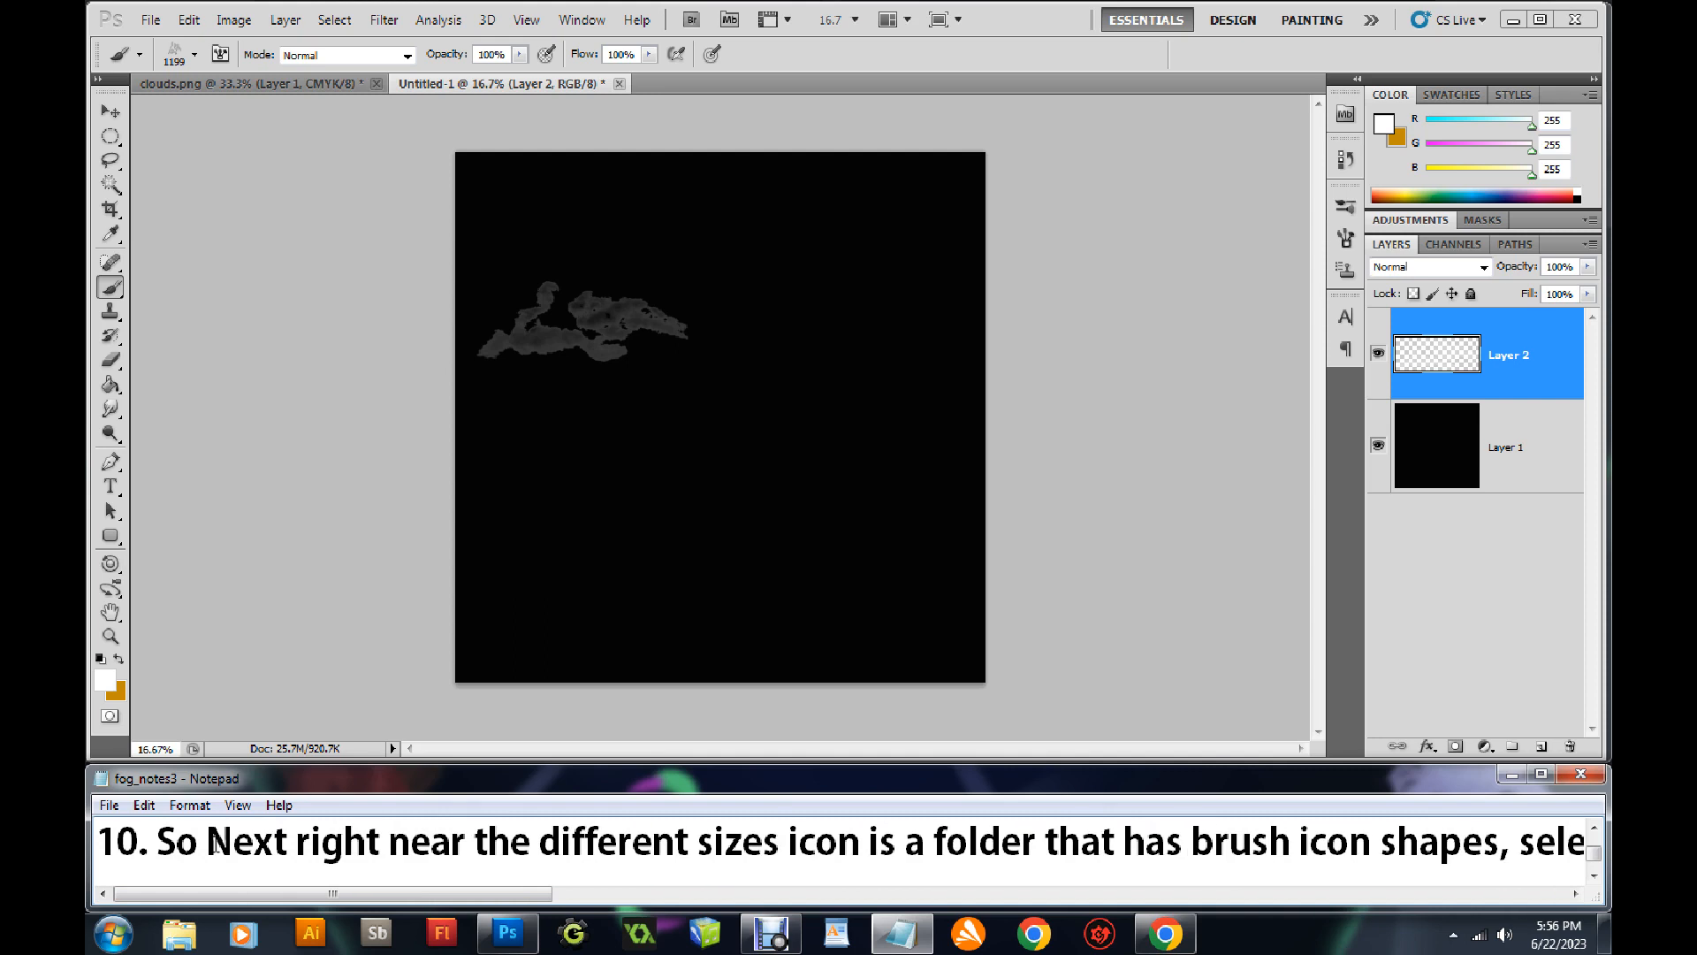
# Insert "in the Color Picker choose White, then " after "So " in line 10 of the notes
pyautogui.write('in the Color')
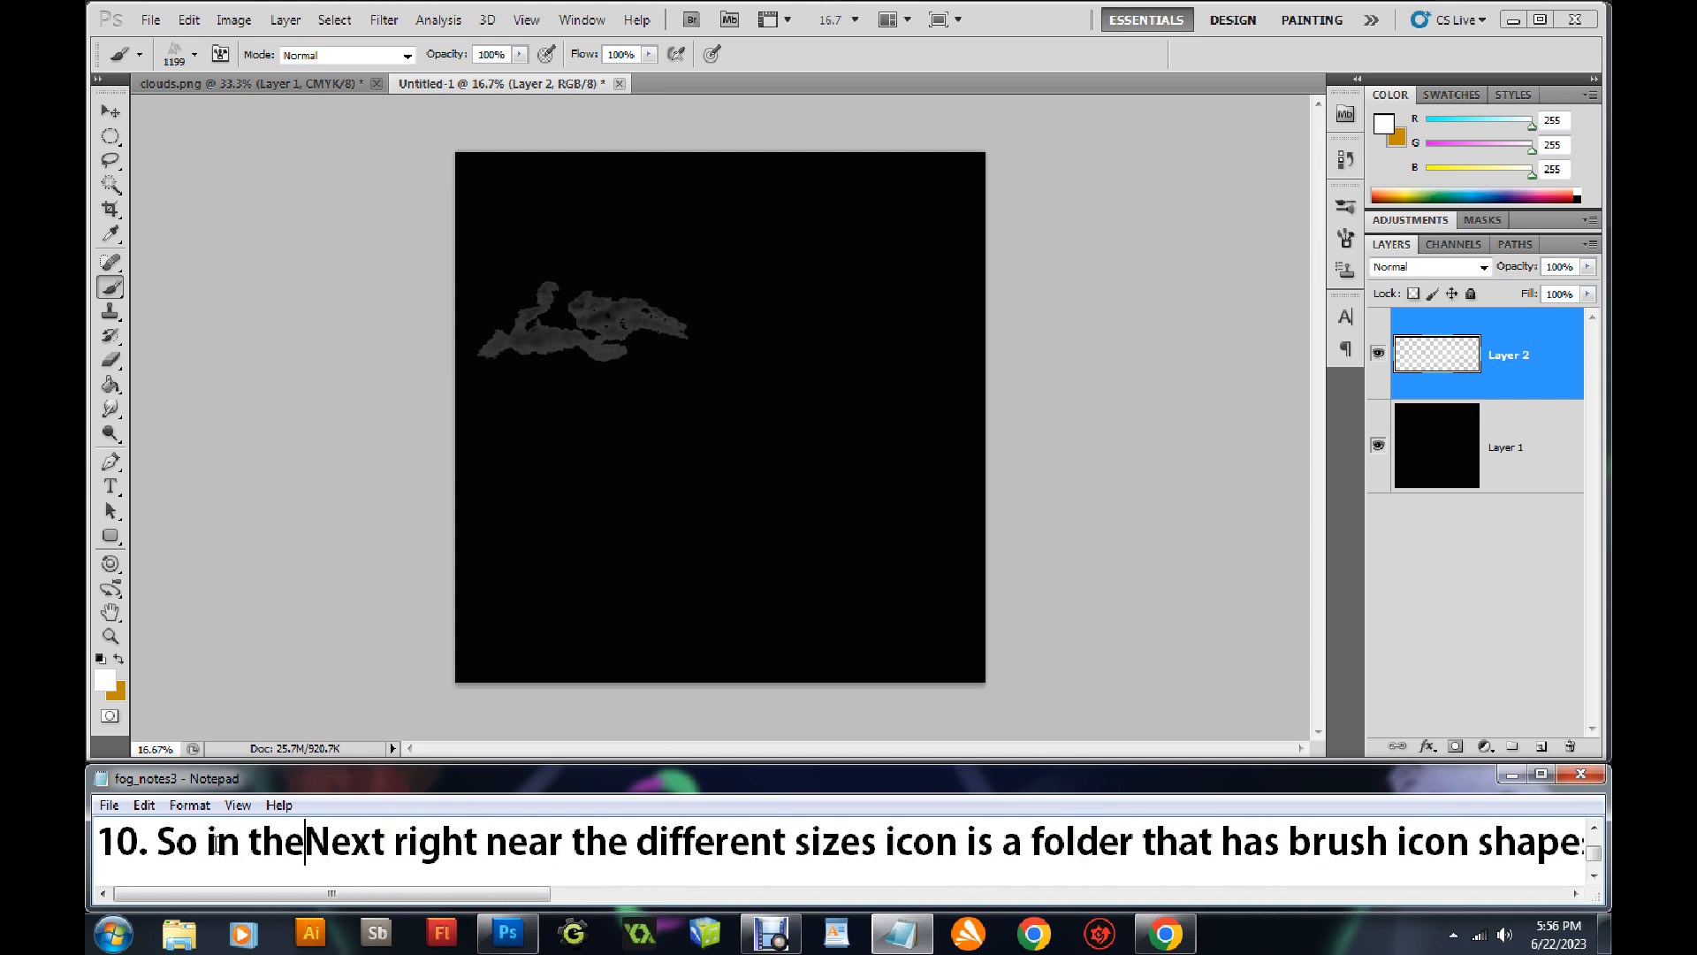
pyautogui.write(' Picker ')
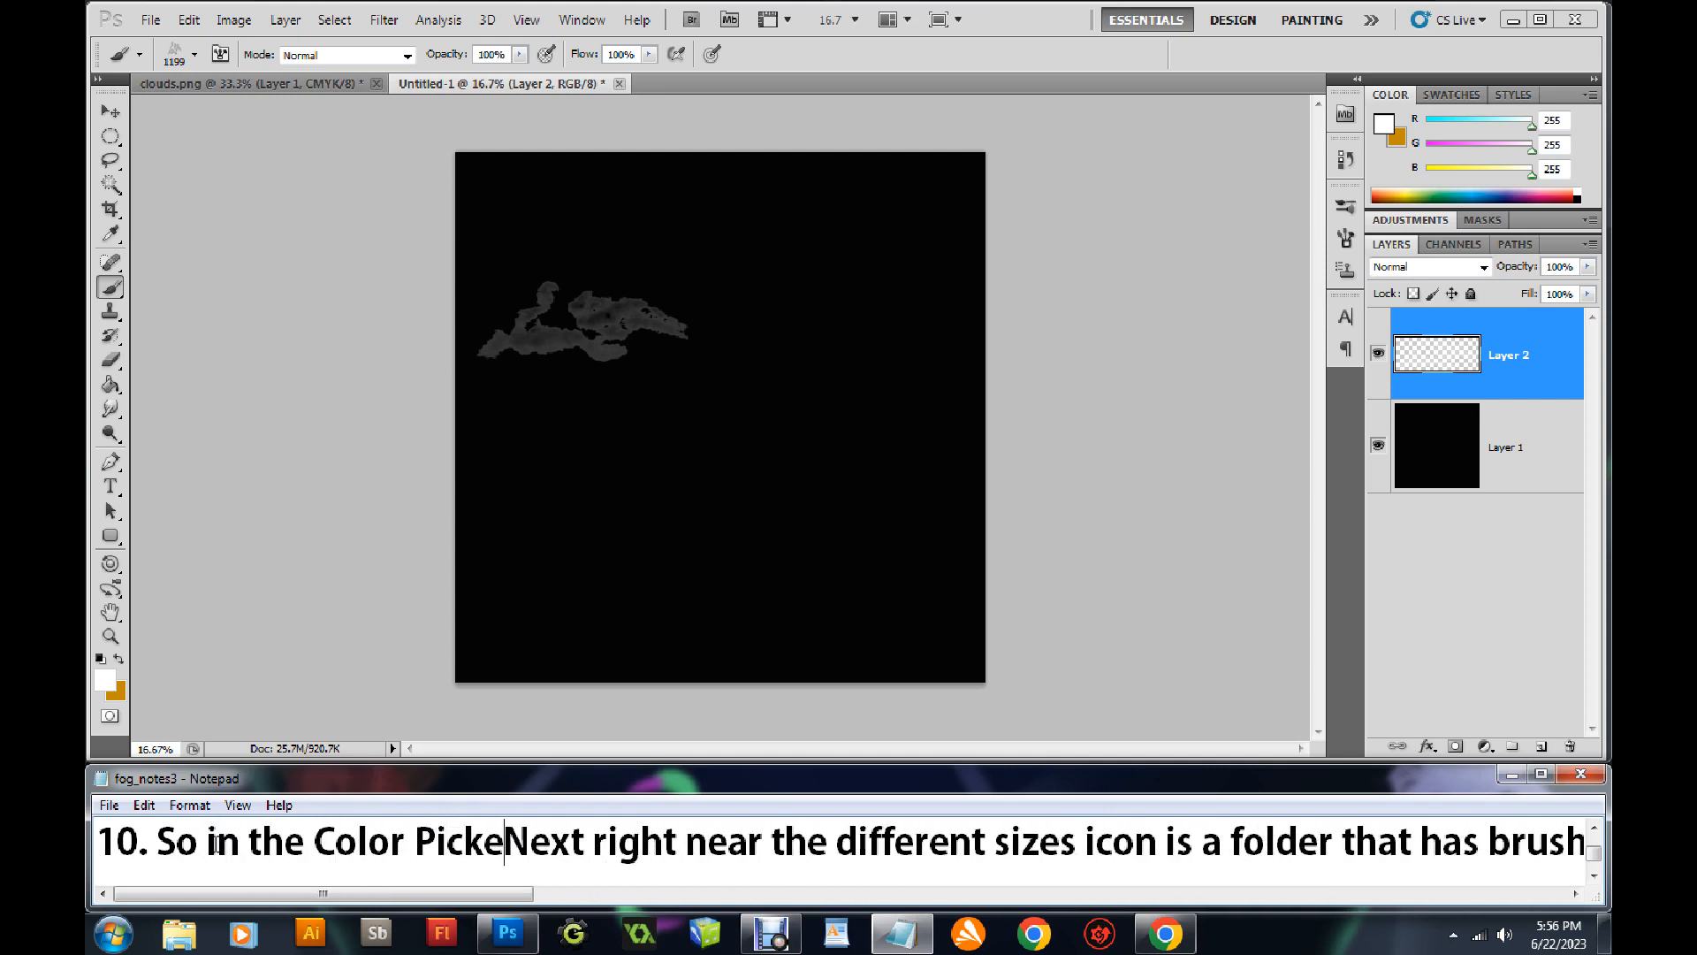
pyautogui.write('choose Whi')
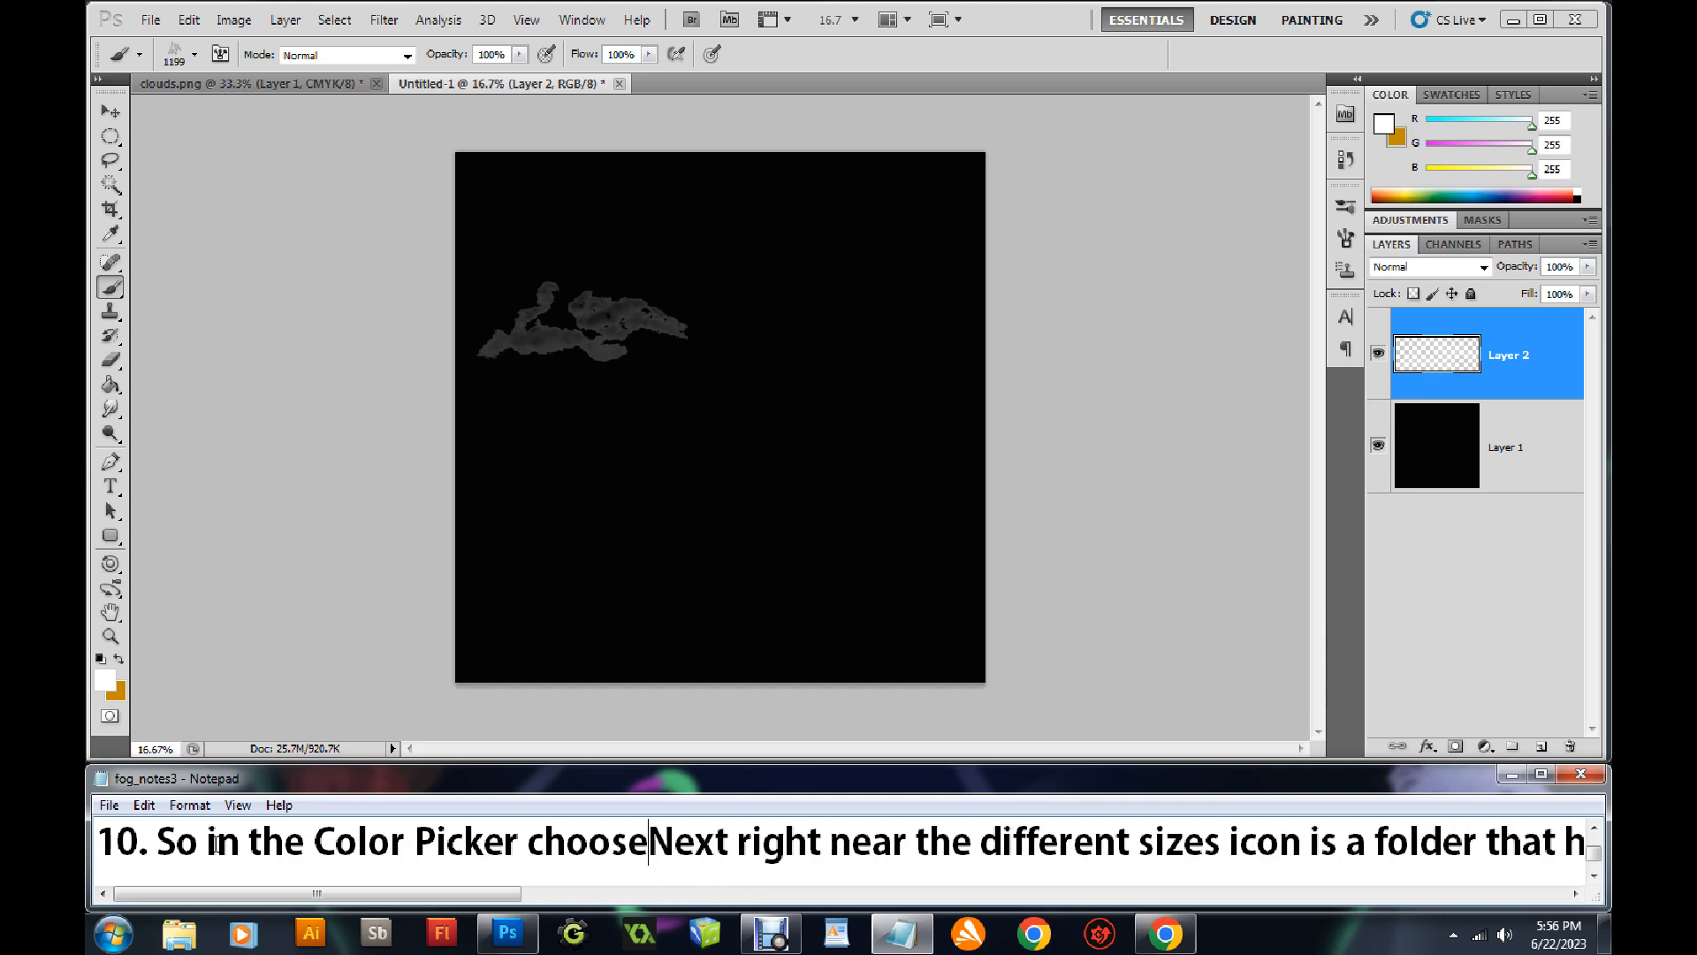
pyautogui.write('te, then ')
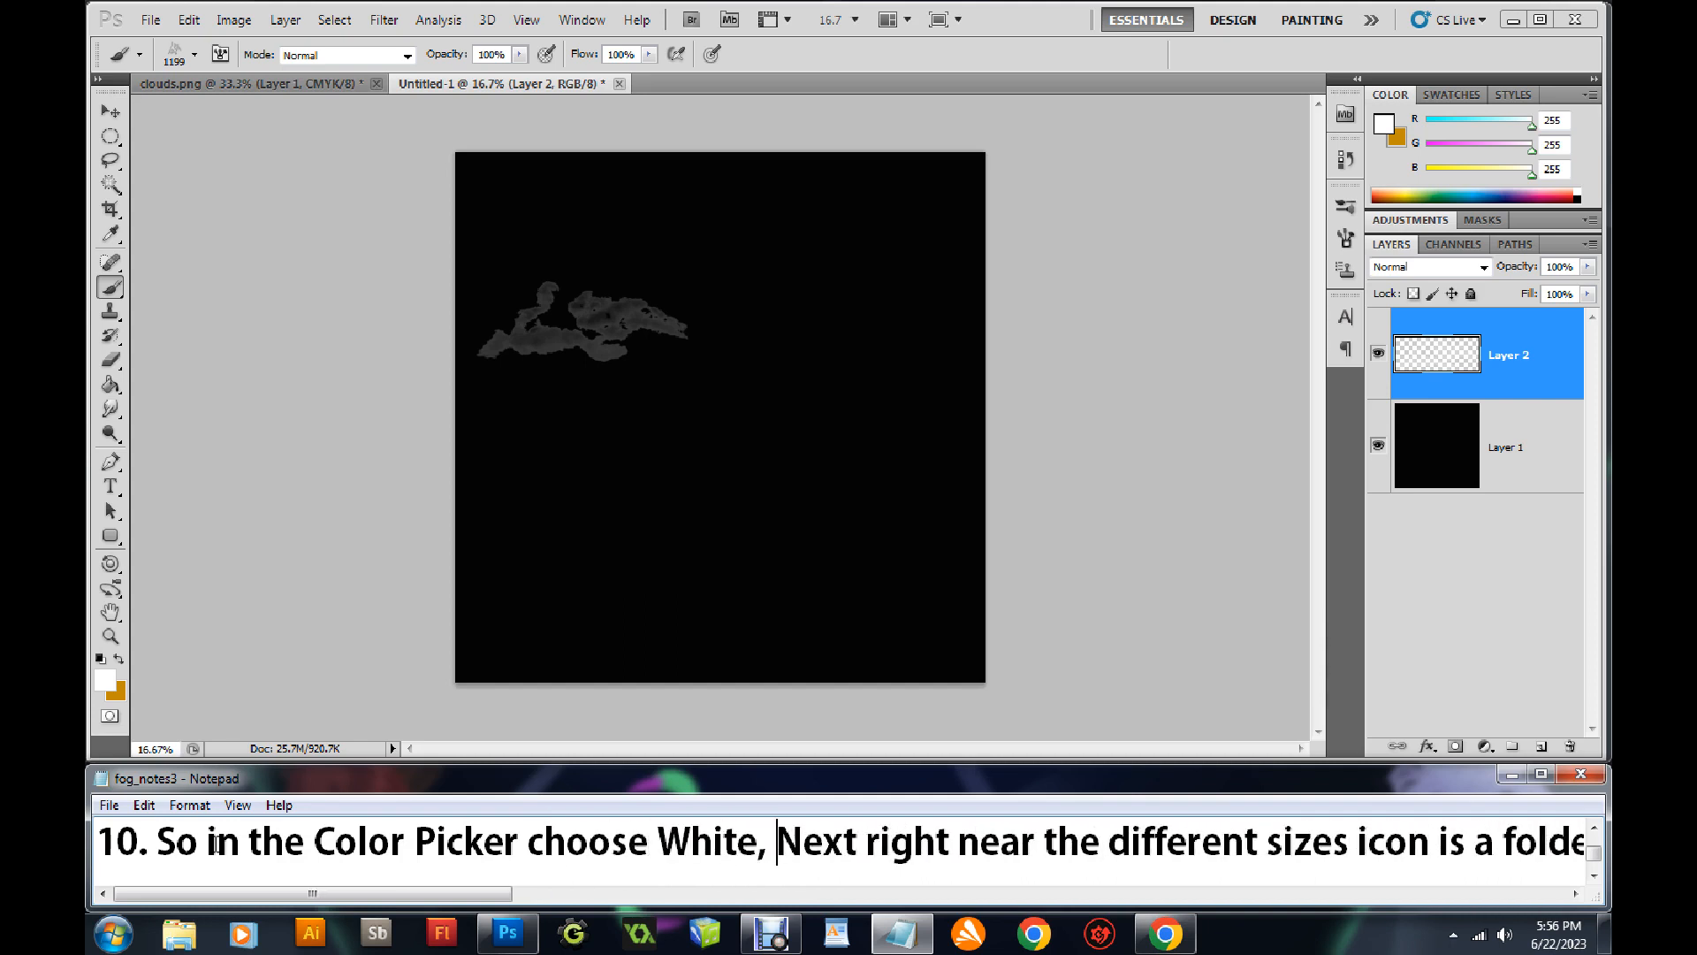
# Continue line 10 with "create a new layer in the Layers, icon at the bottom in layers, looks like a page turned up, "
pyautogui.write('c')
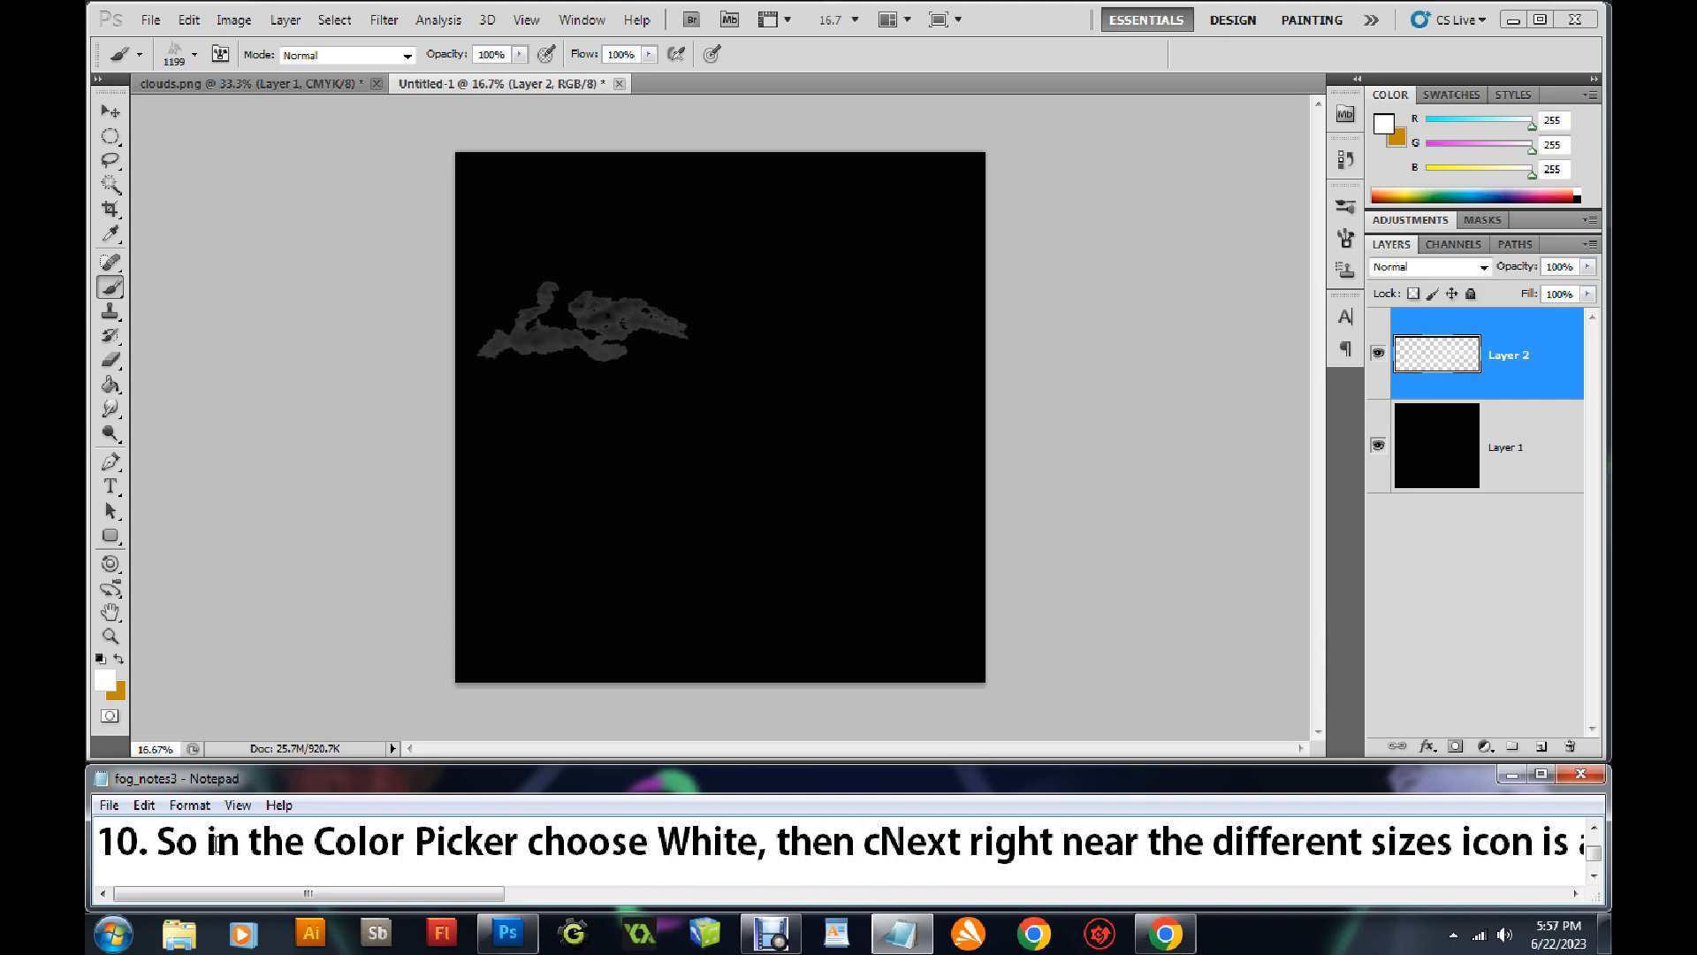
pyautogui.write('reate a new layer in the Lay')
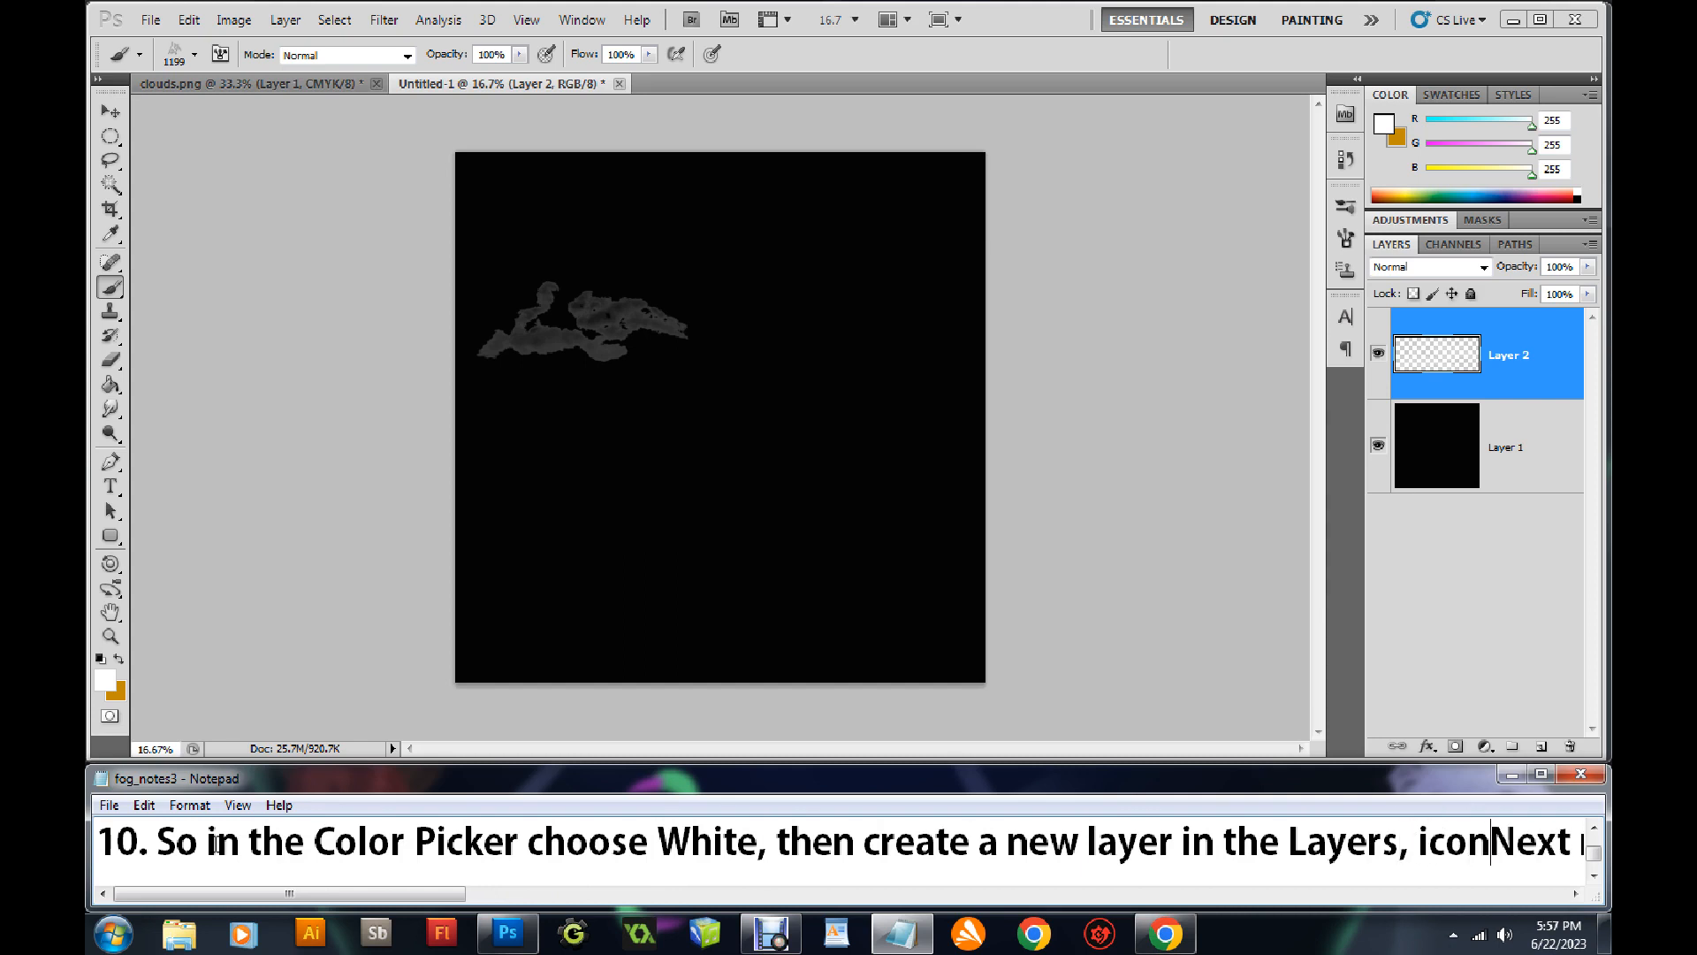
pyautogui.write('bottom in la')
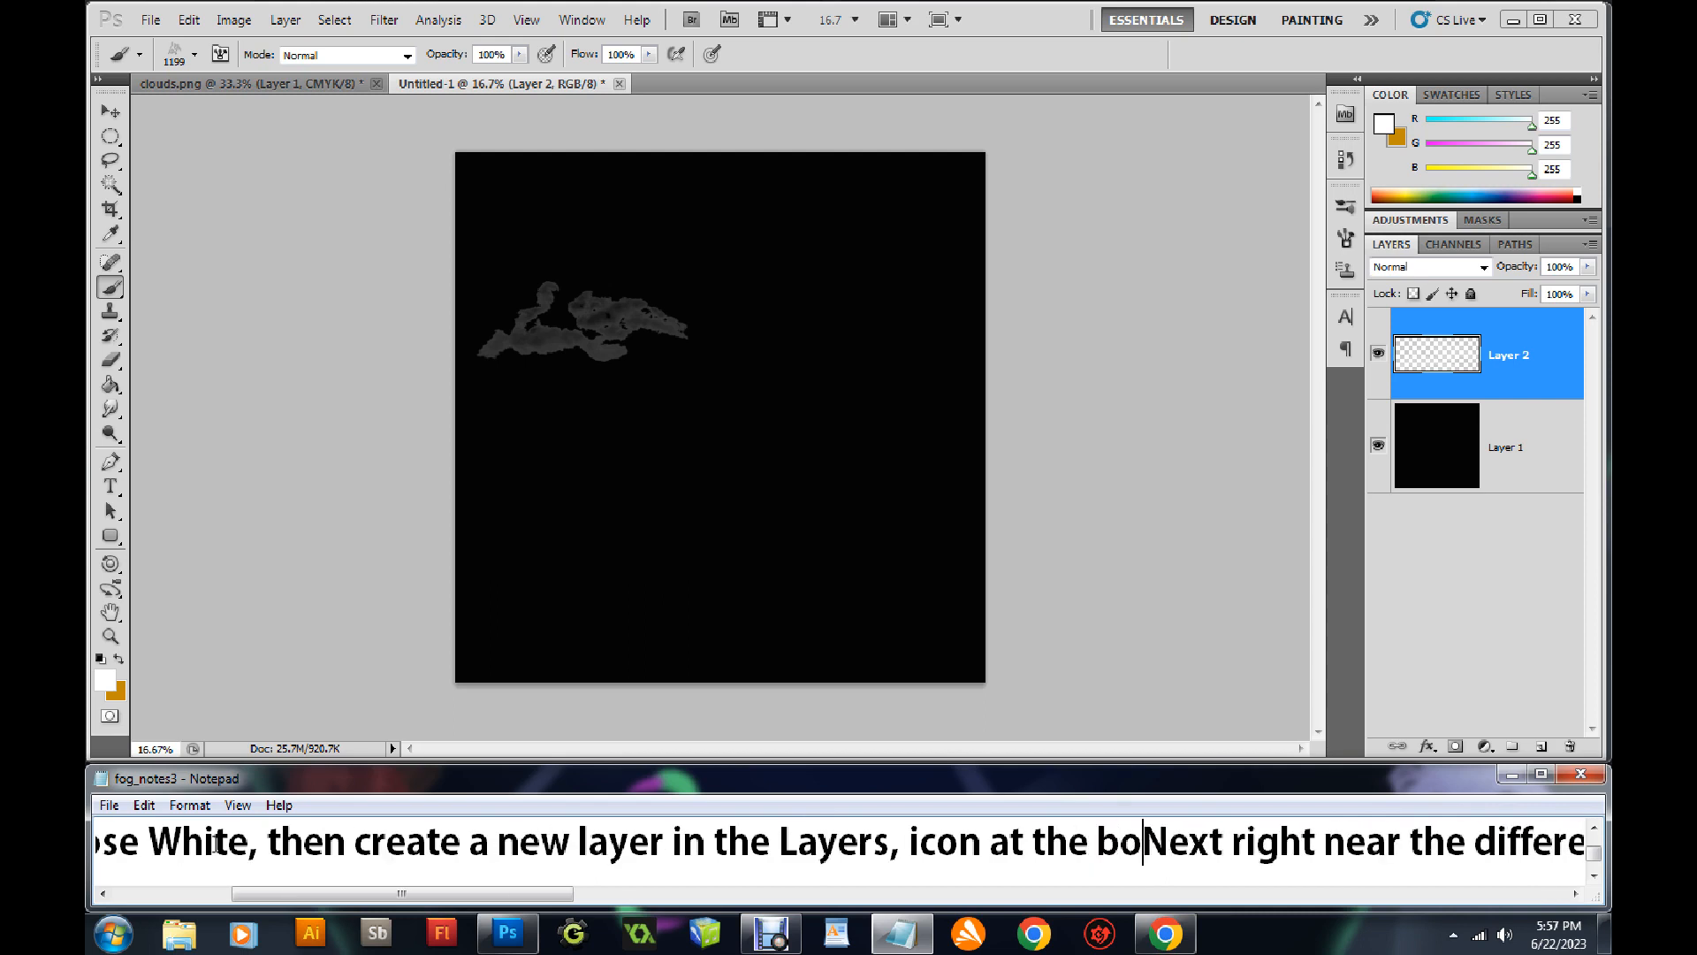
pyautogui.write('yers')
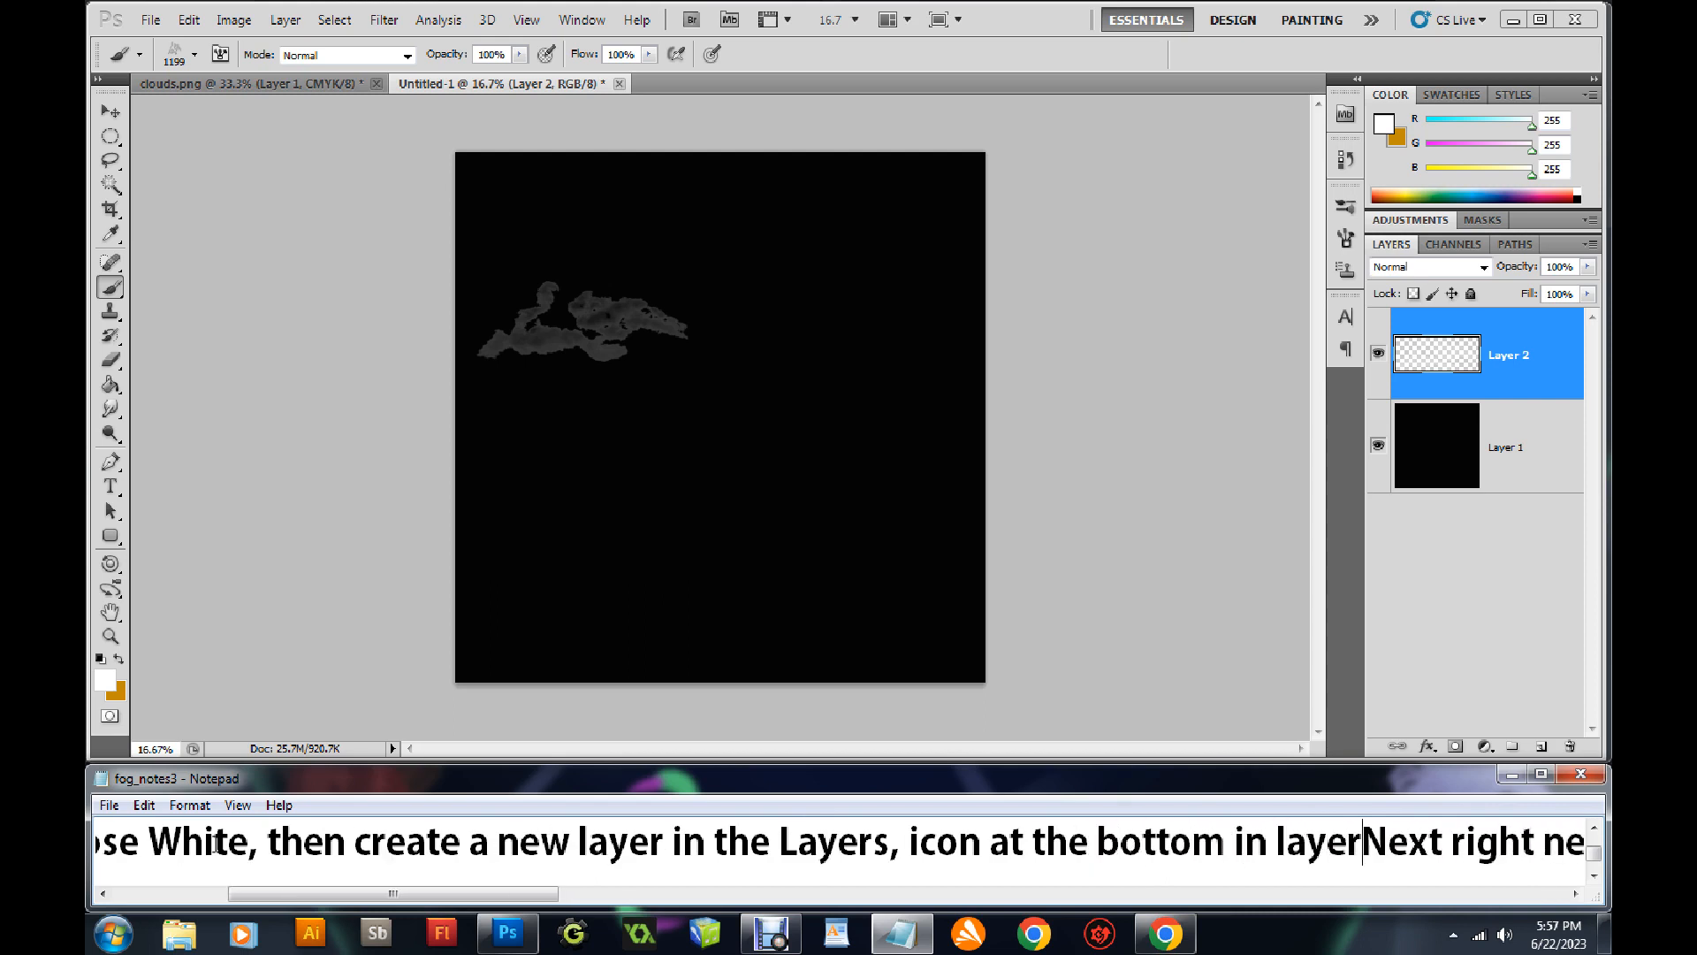
pyautogui.write(', looks like')
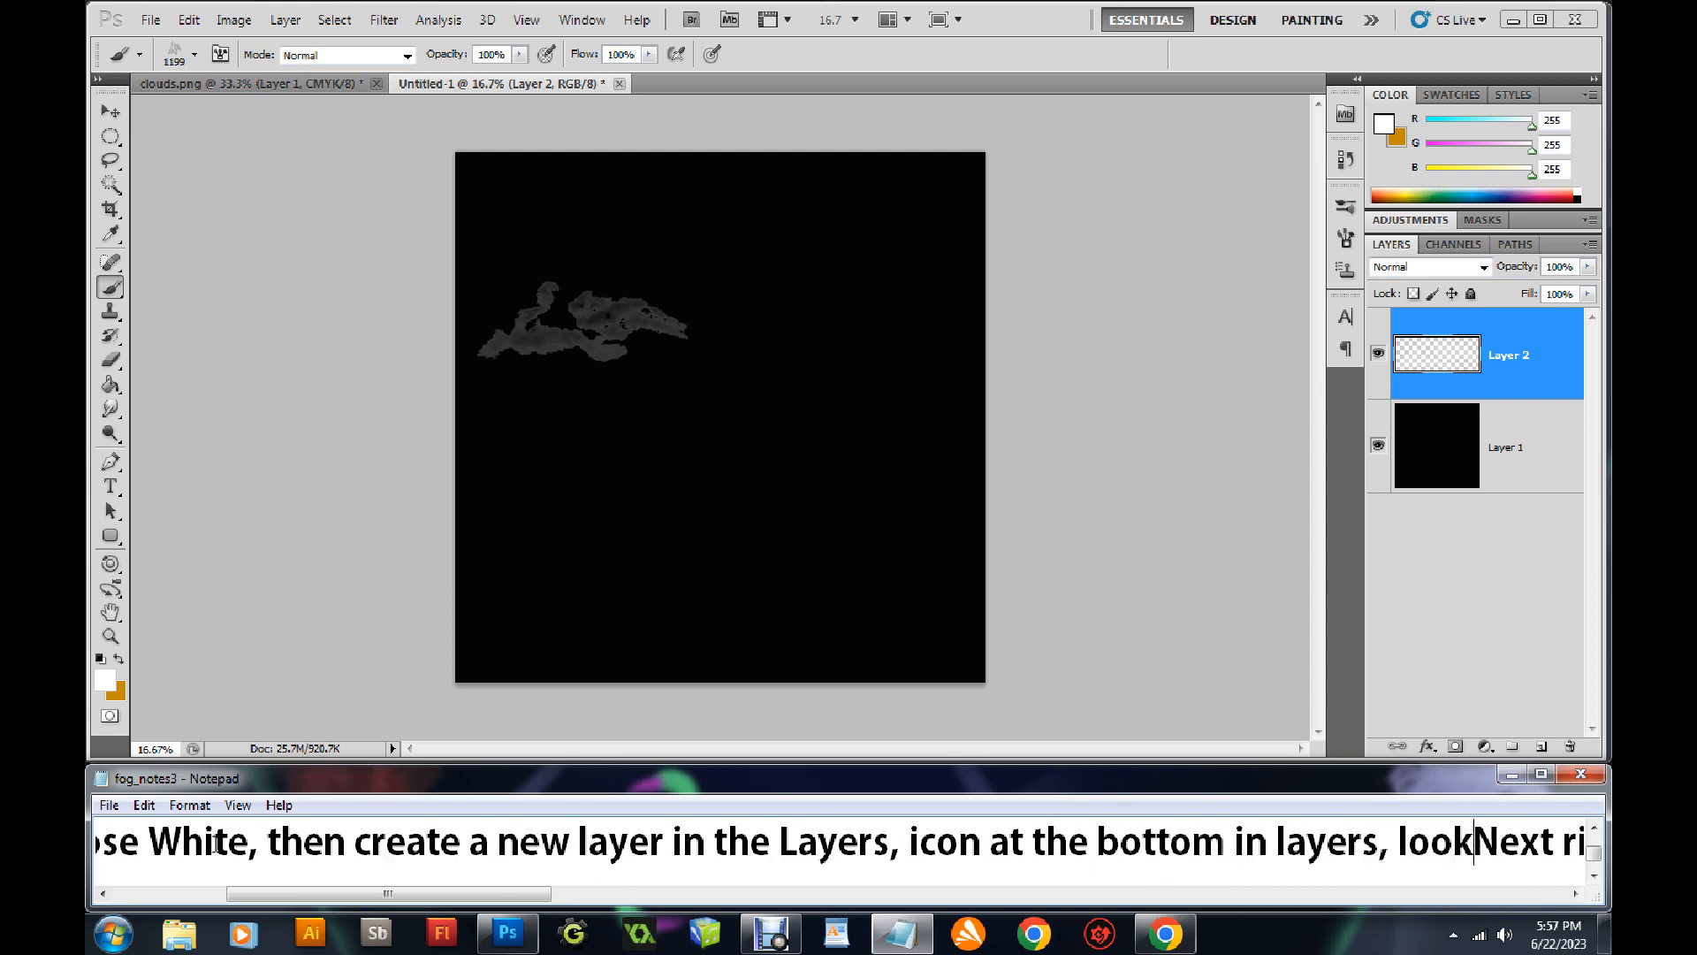
pyautogui.write(' a page')
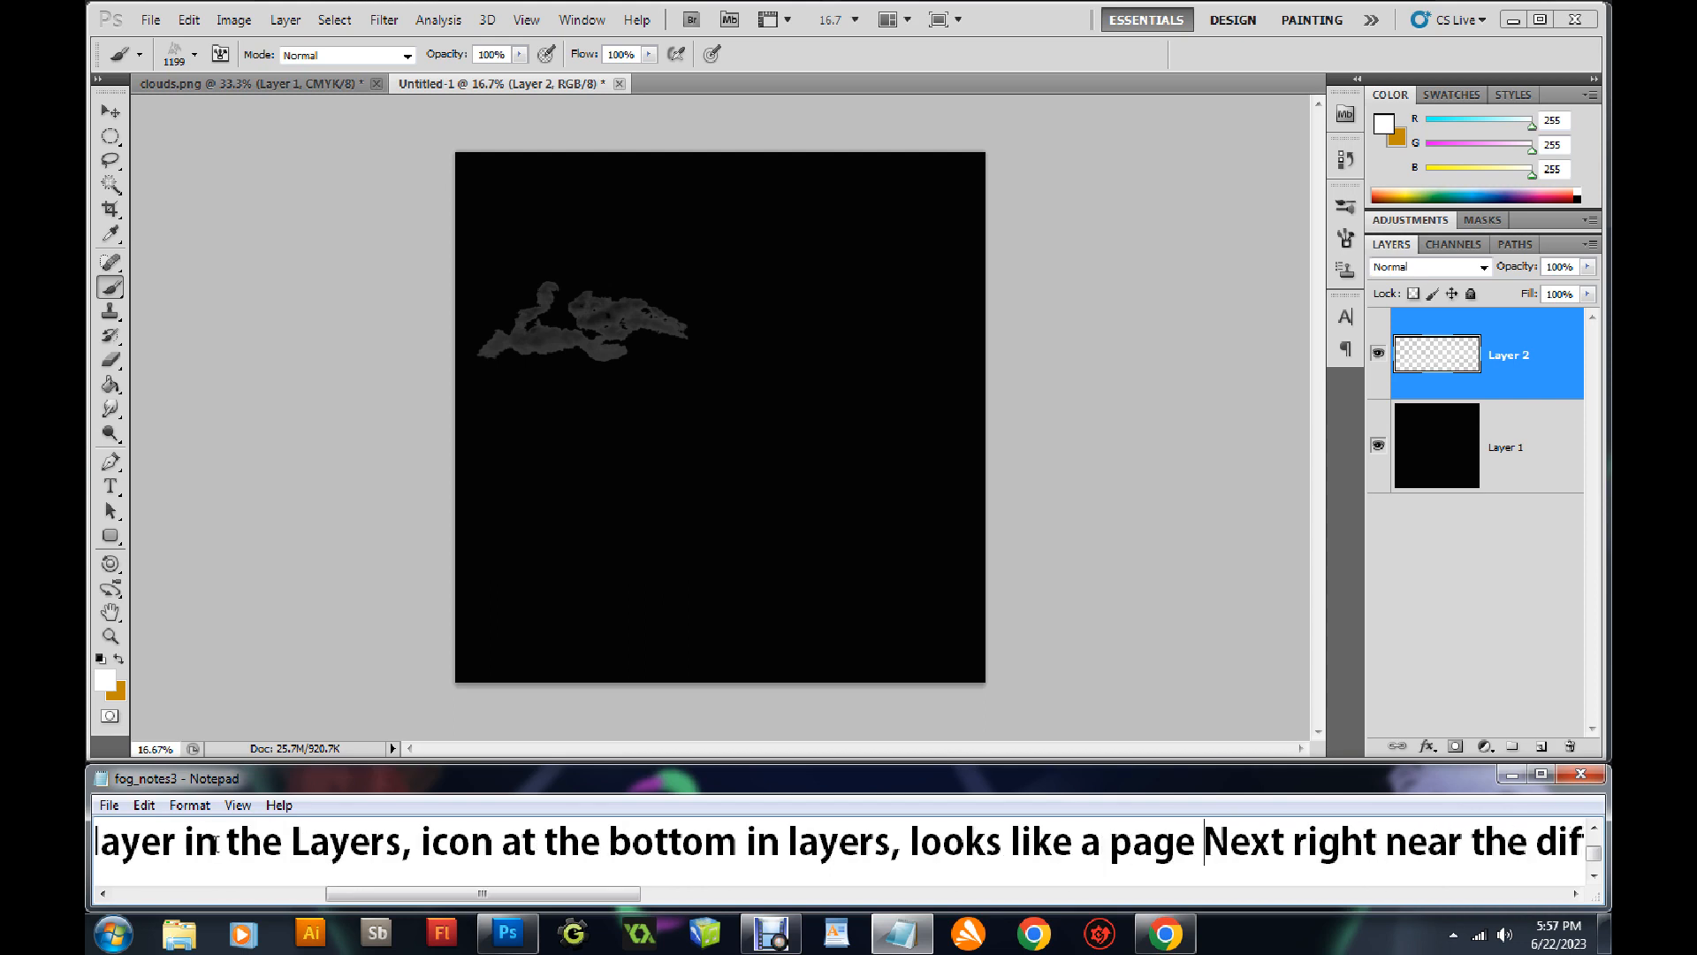
pyautogui.write(' t')
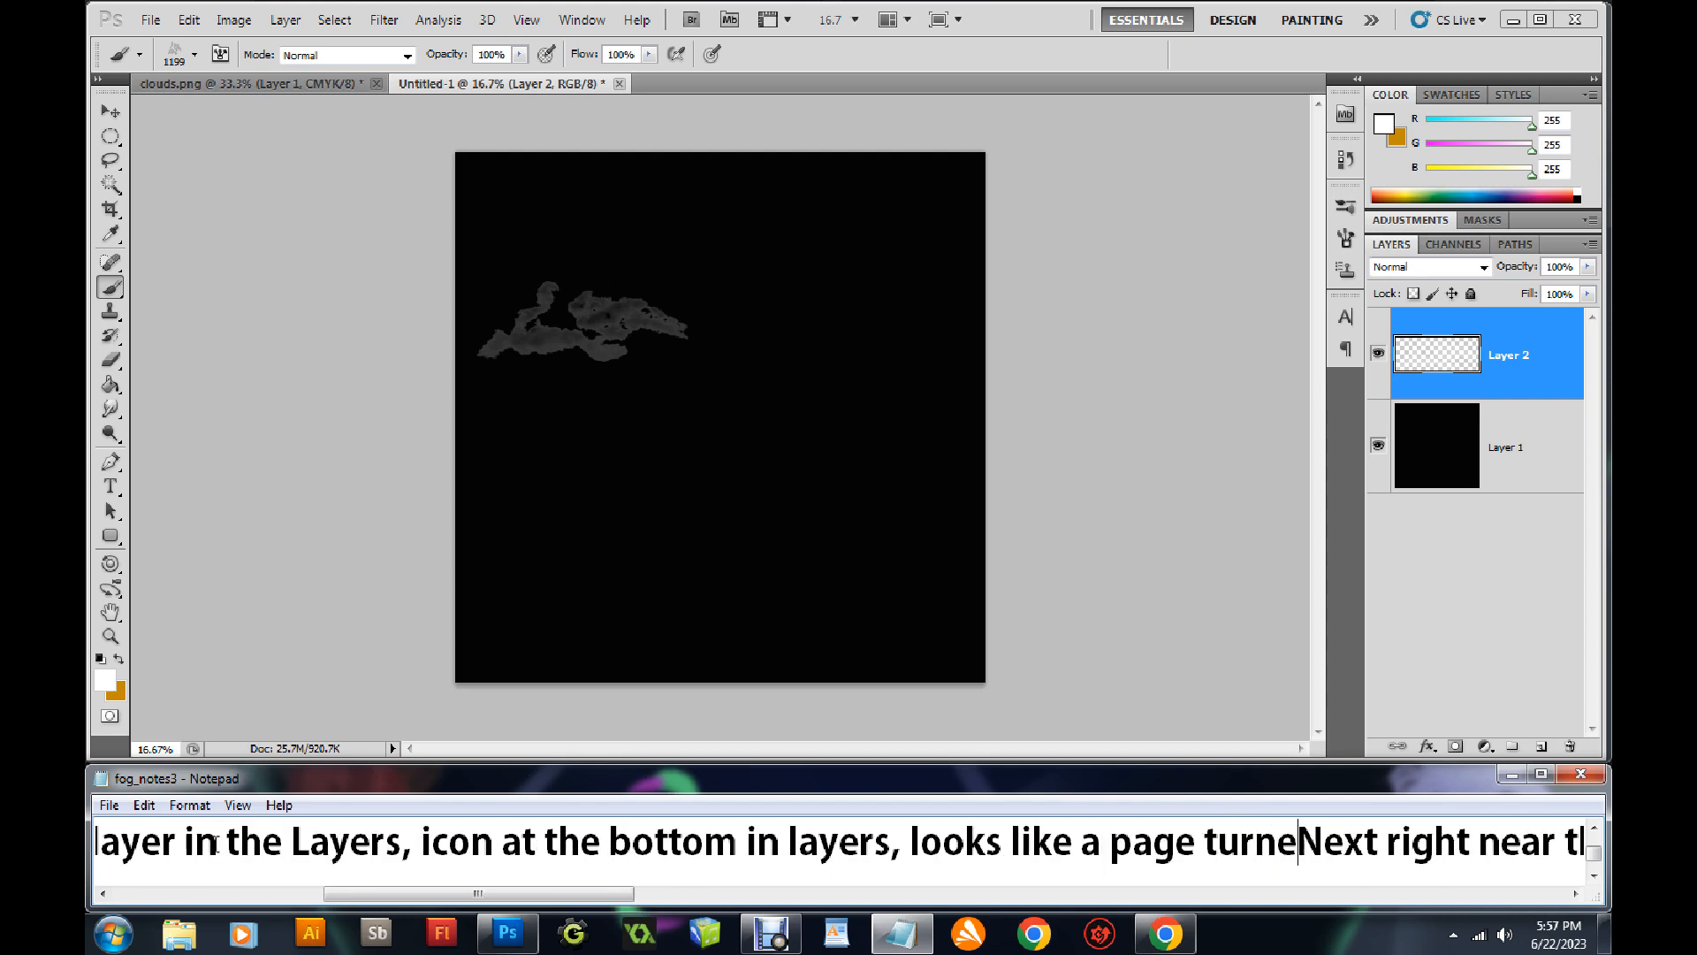
pyautogui.write('urned up,')
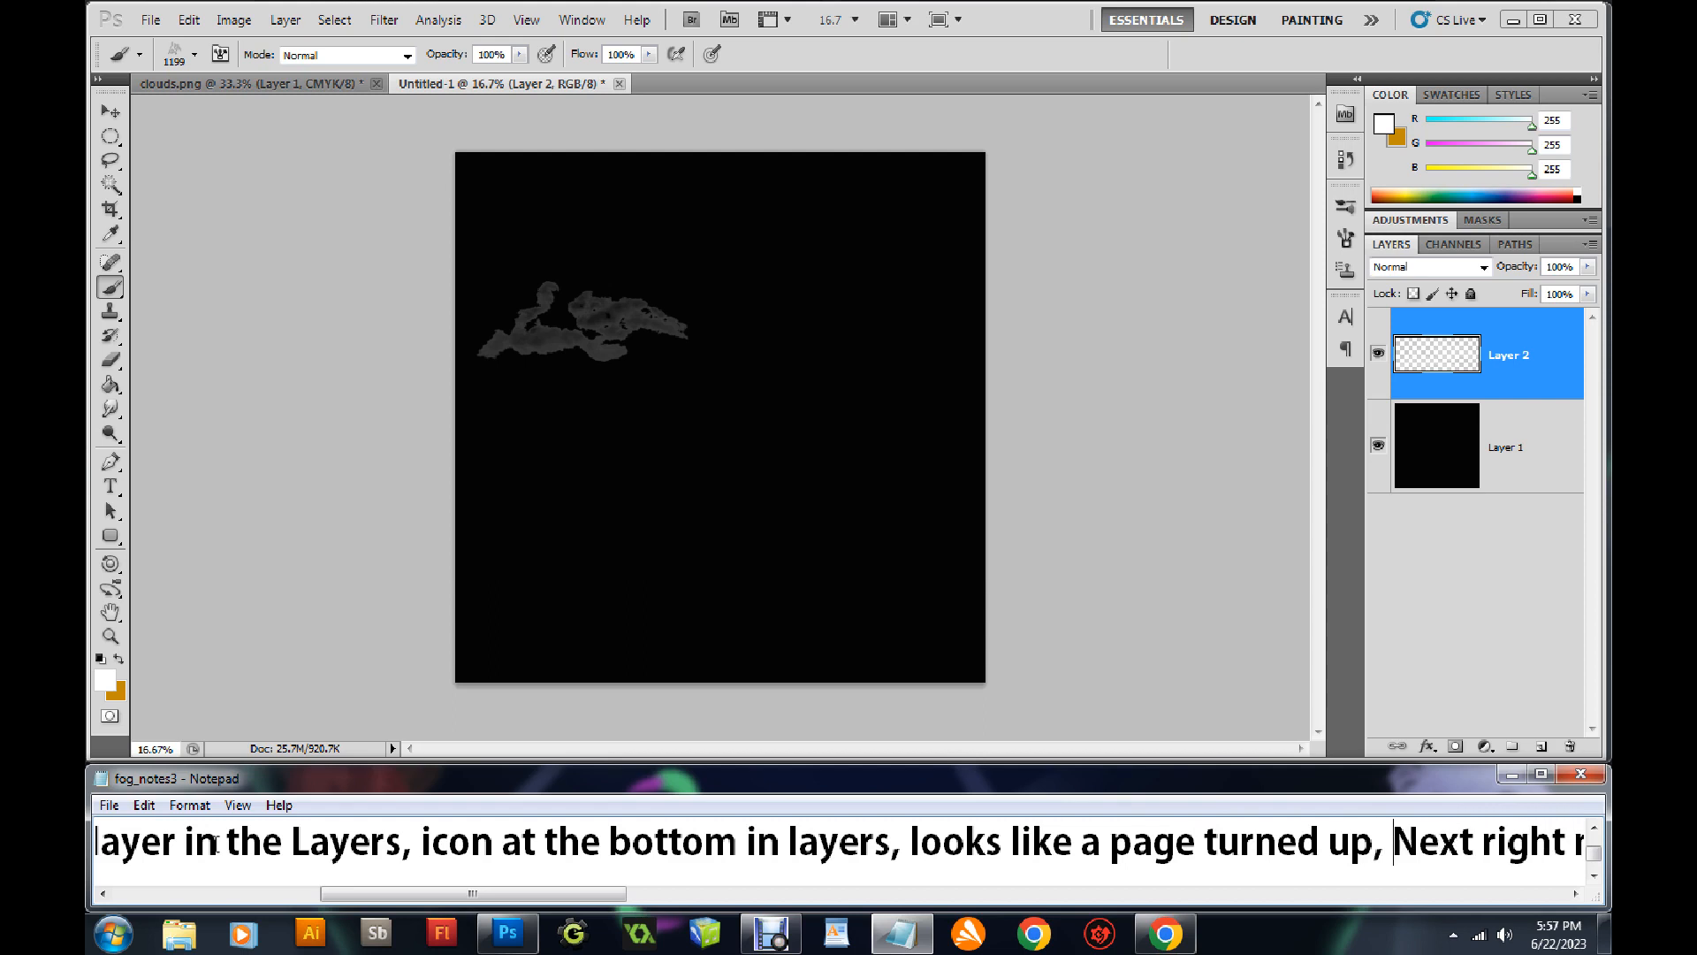
# Switch to Photoshop and add a new empty layer above the cloud layer
pyautogui.click(1541, 749)
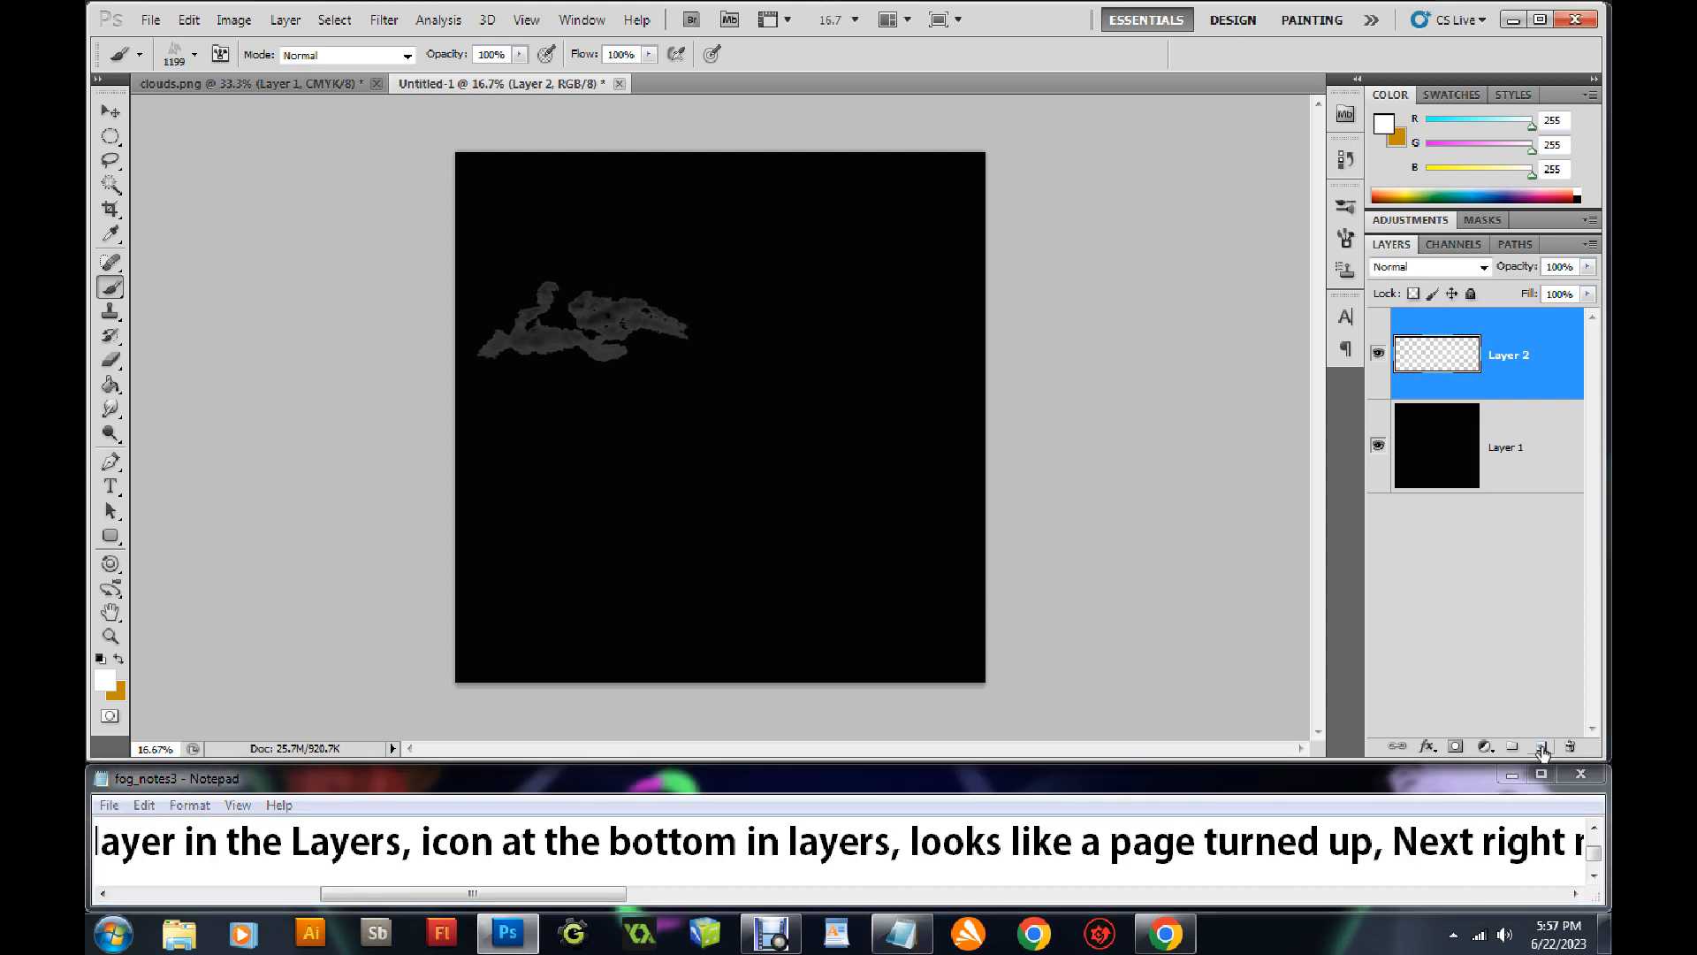
pyautogui.click(1542, 748)
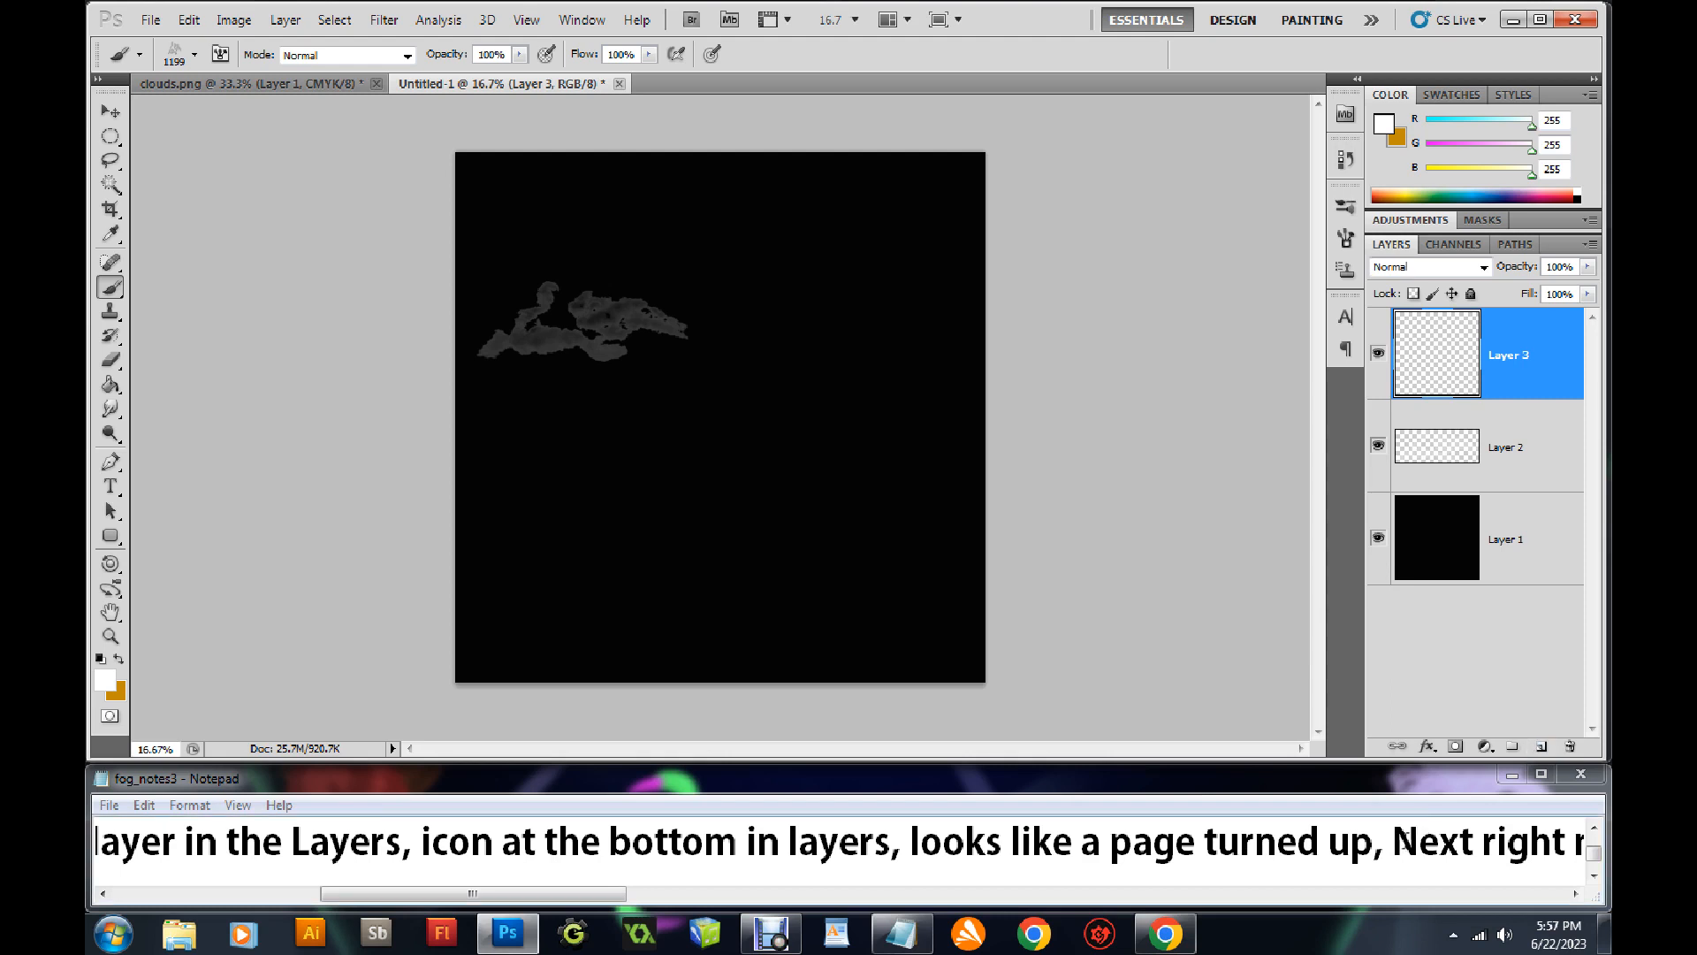
# Insert "then Select the brush icon, " after "turned up, " in the Notepad line 10, and activate the Brush tool in Photoshop
pyautogui.click(1396, 847)
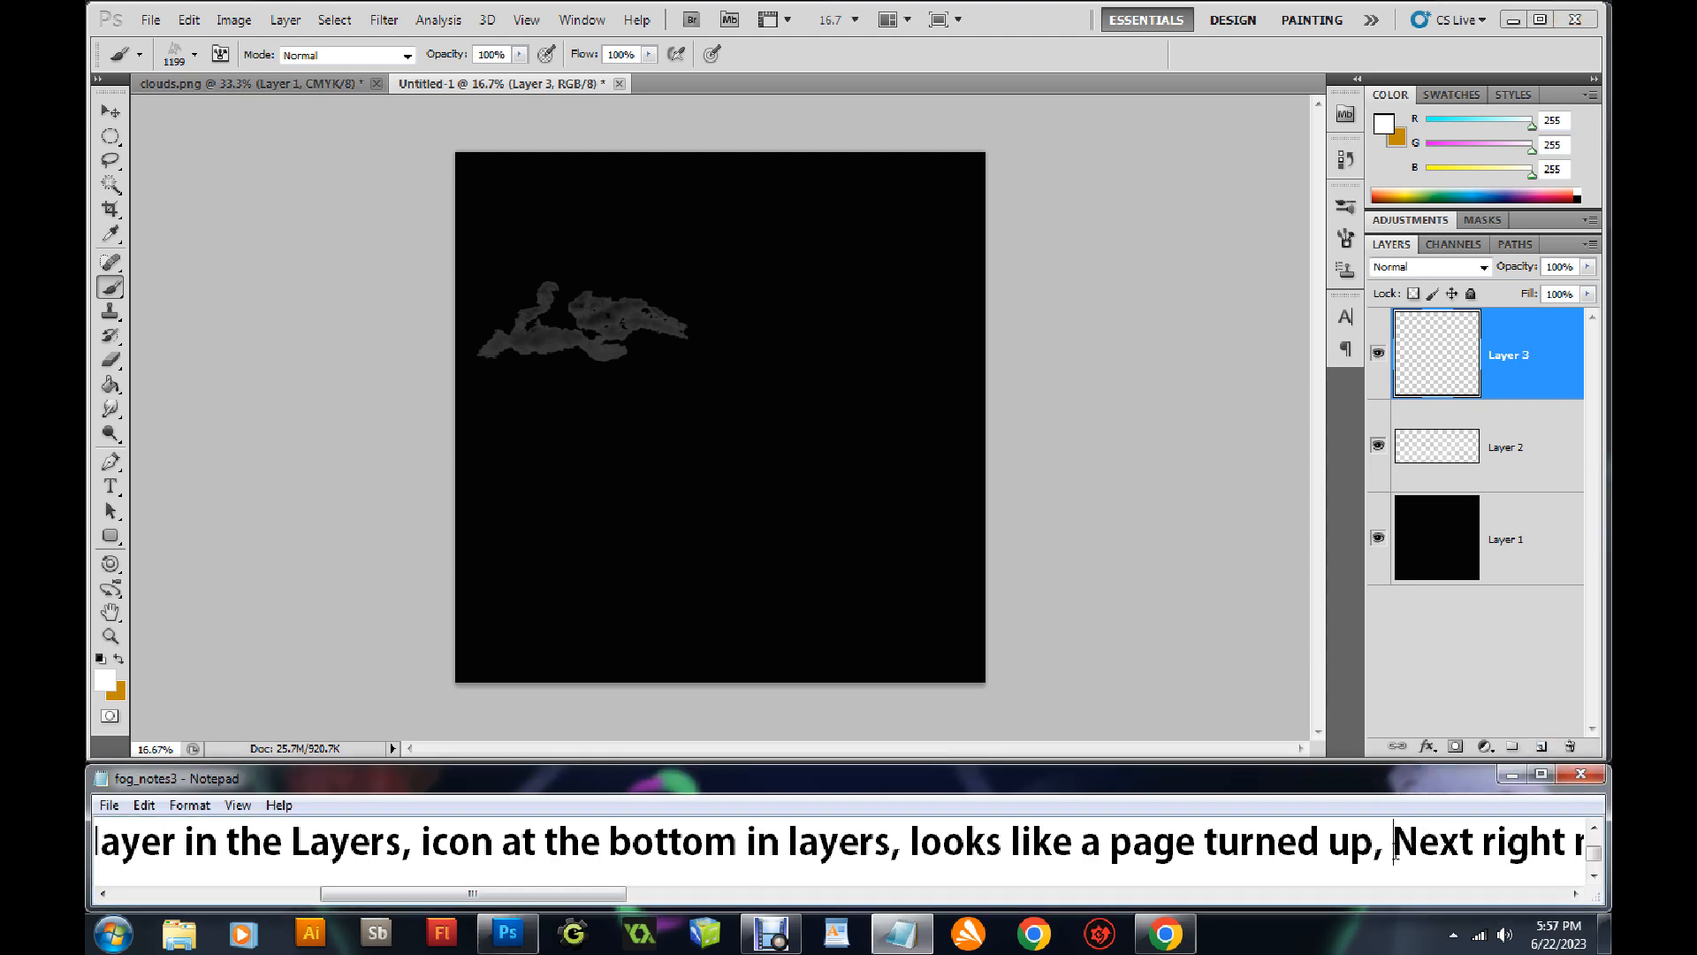
pyautogui.write('then ')
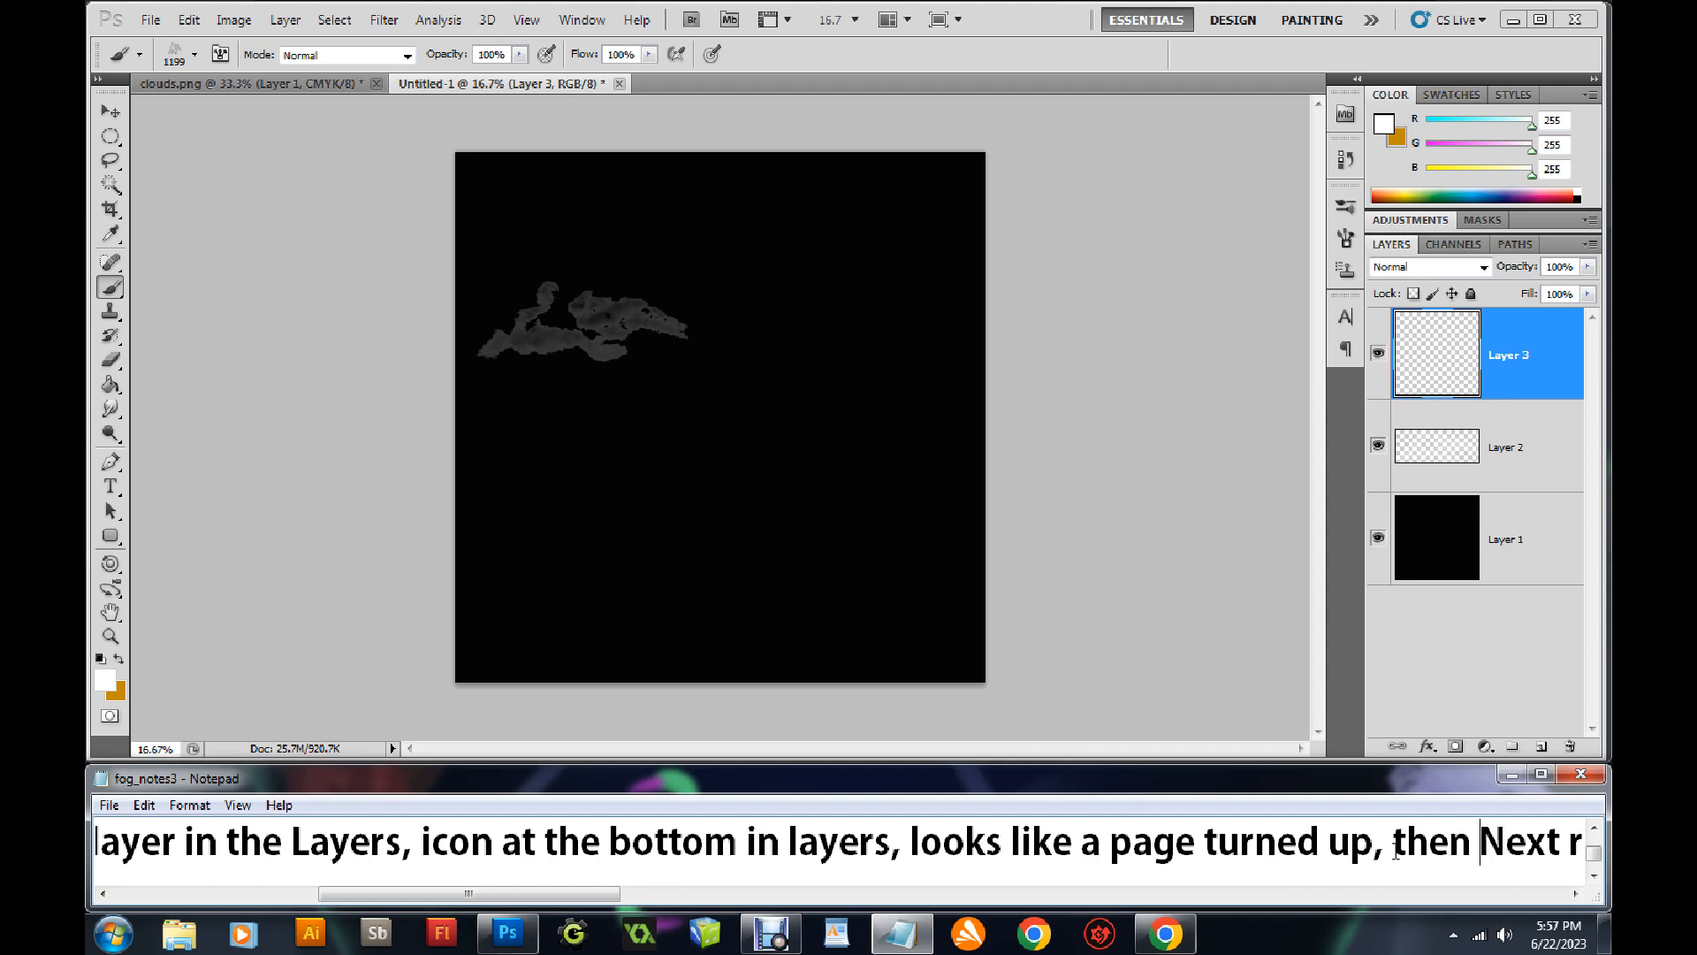
pyautogui.write('Select the')
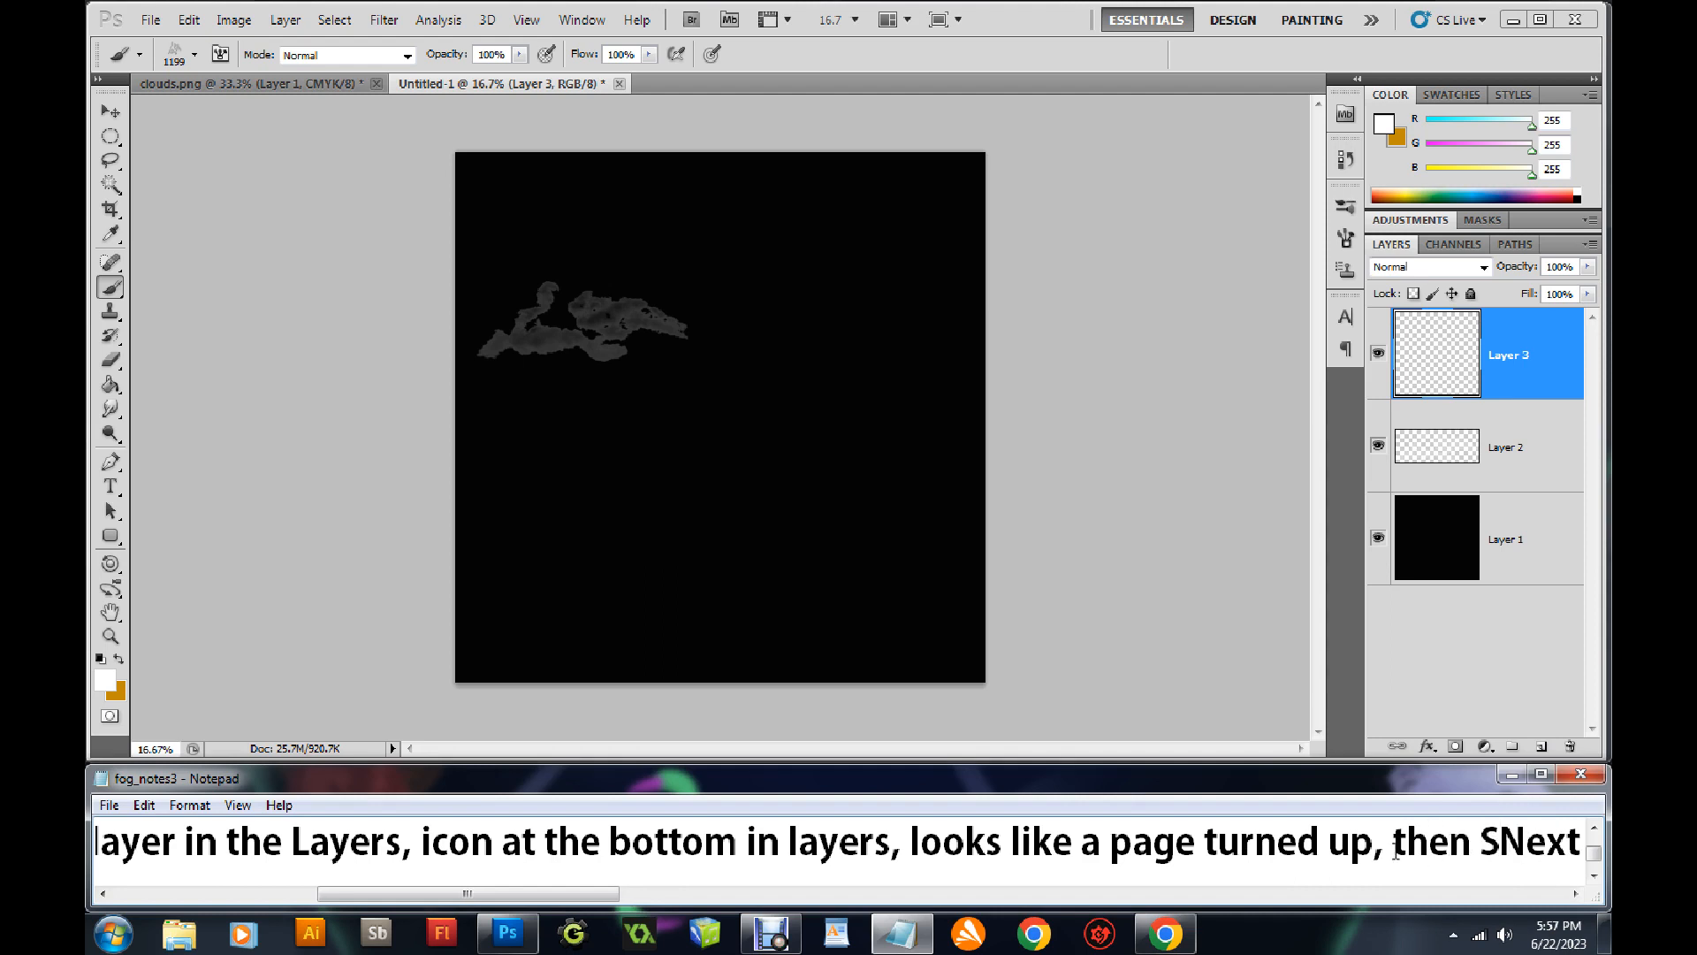
pyautogui.write(' bruch')
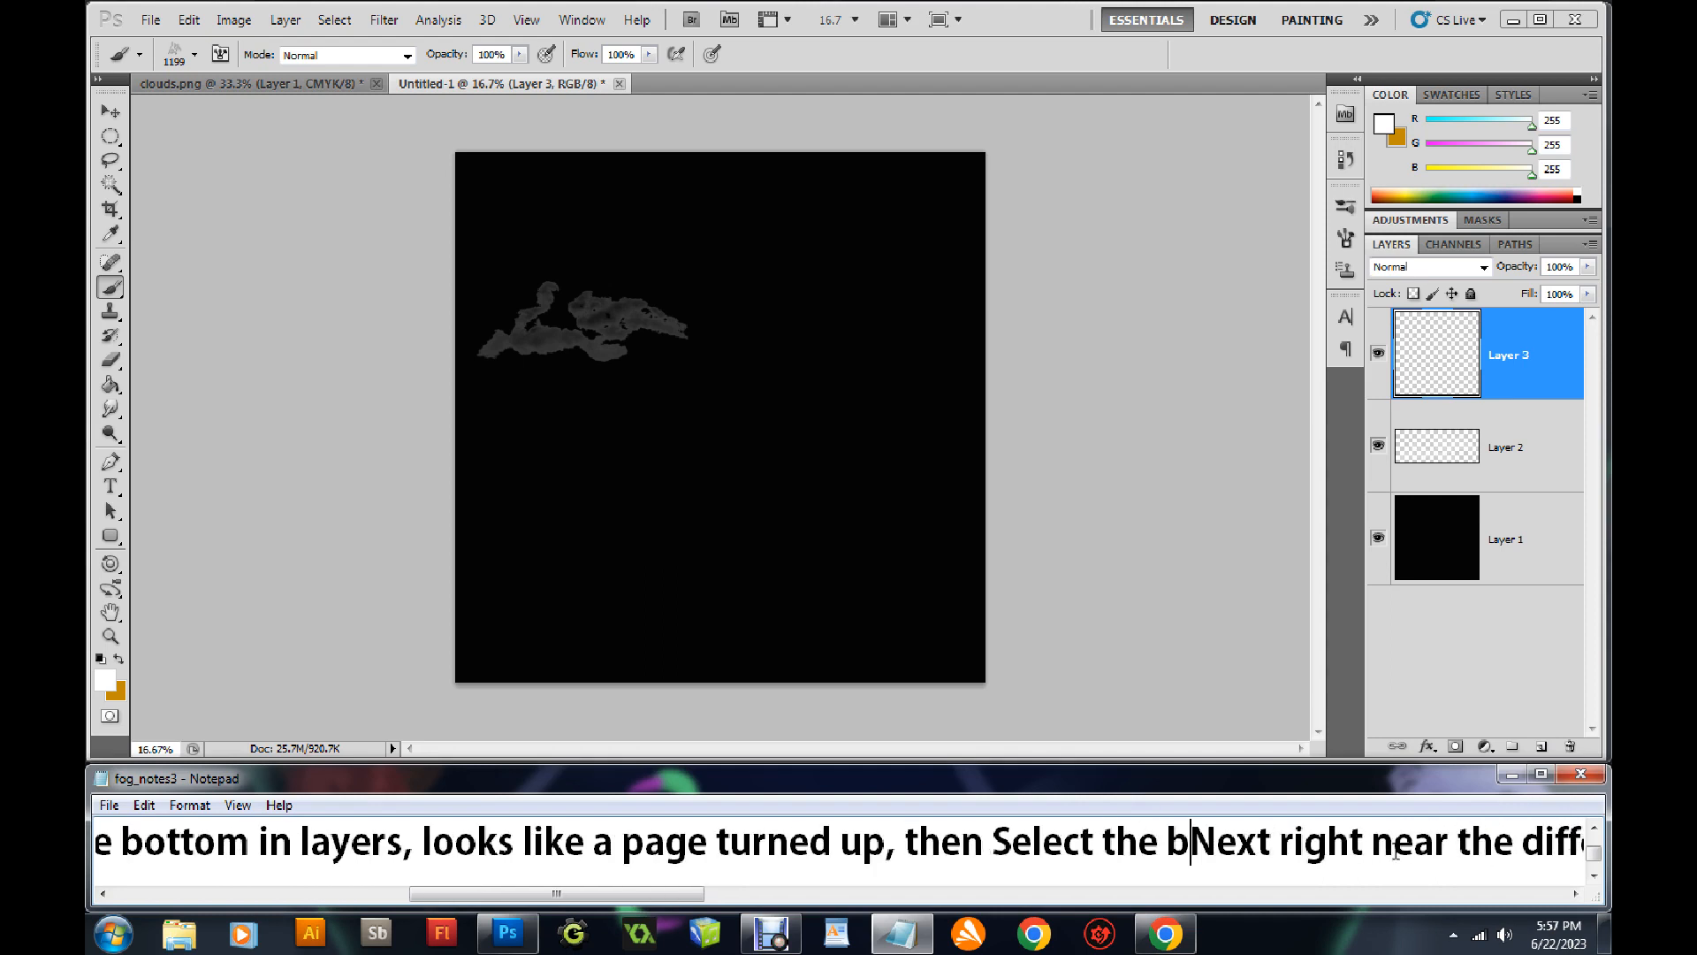
pyautogui.press('BackSpace')
pyautogui.press('BackSpace')
pyautogui.write('sh ')
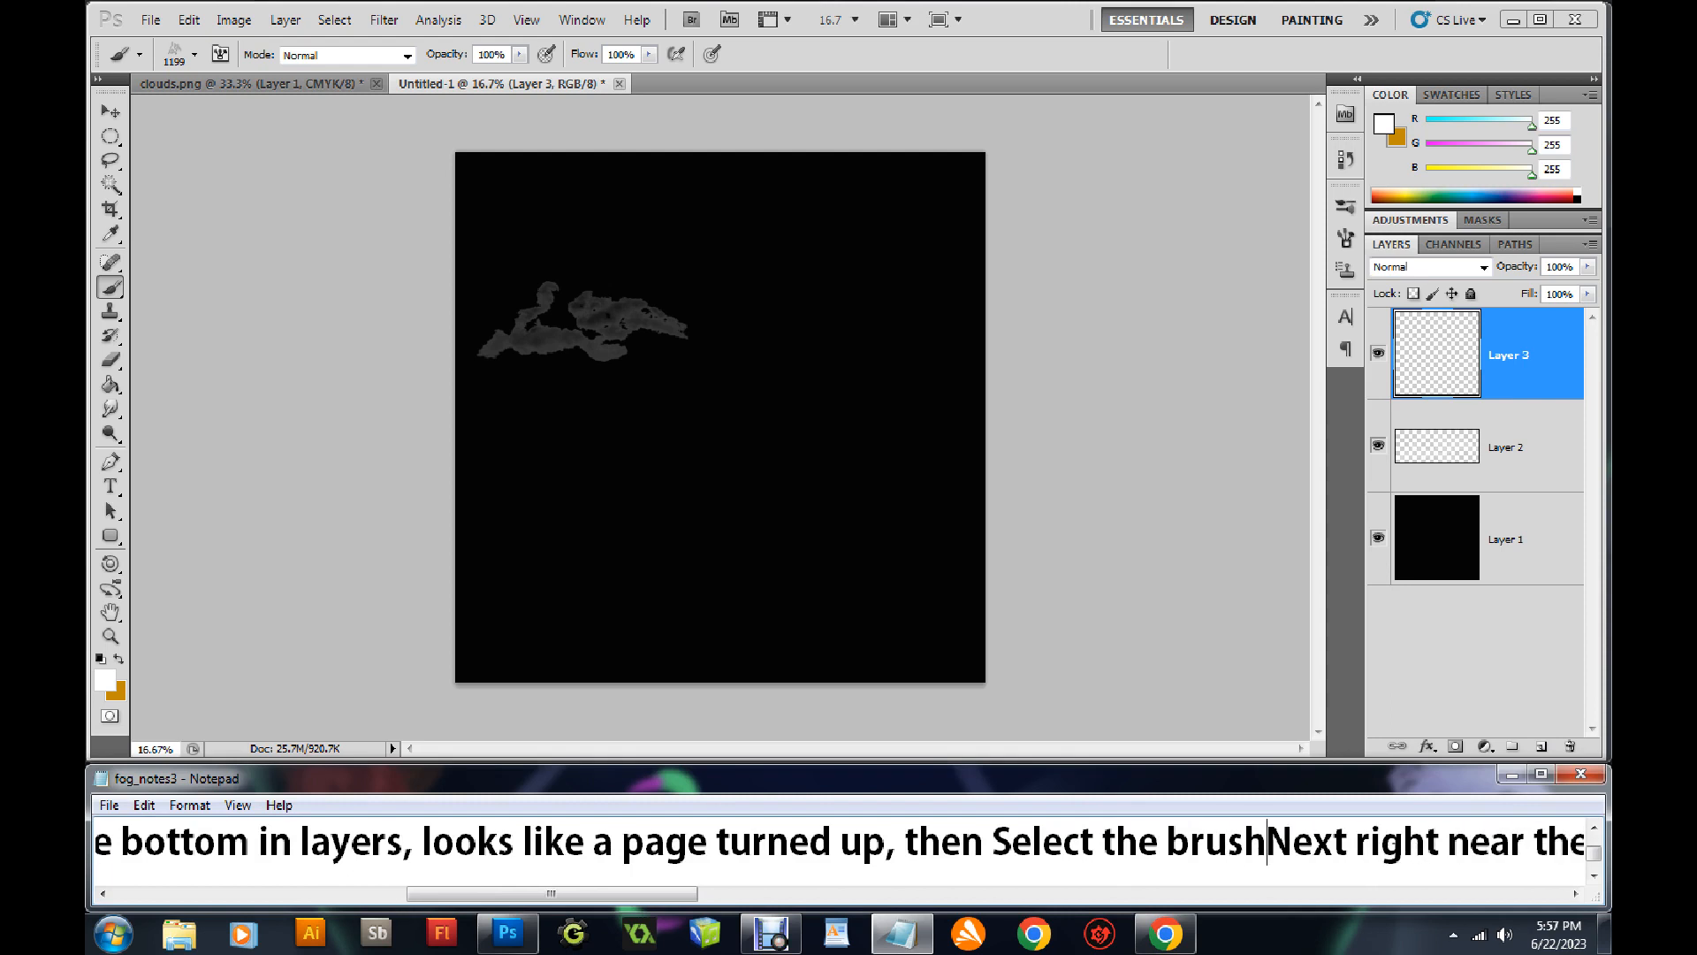
pyautogui.write('i')
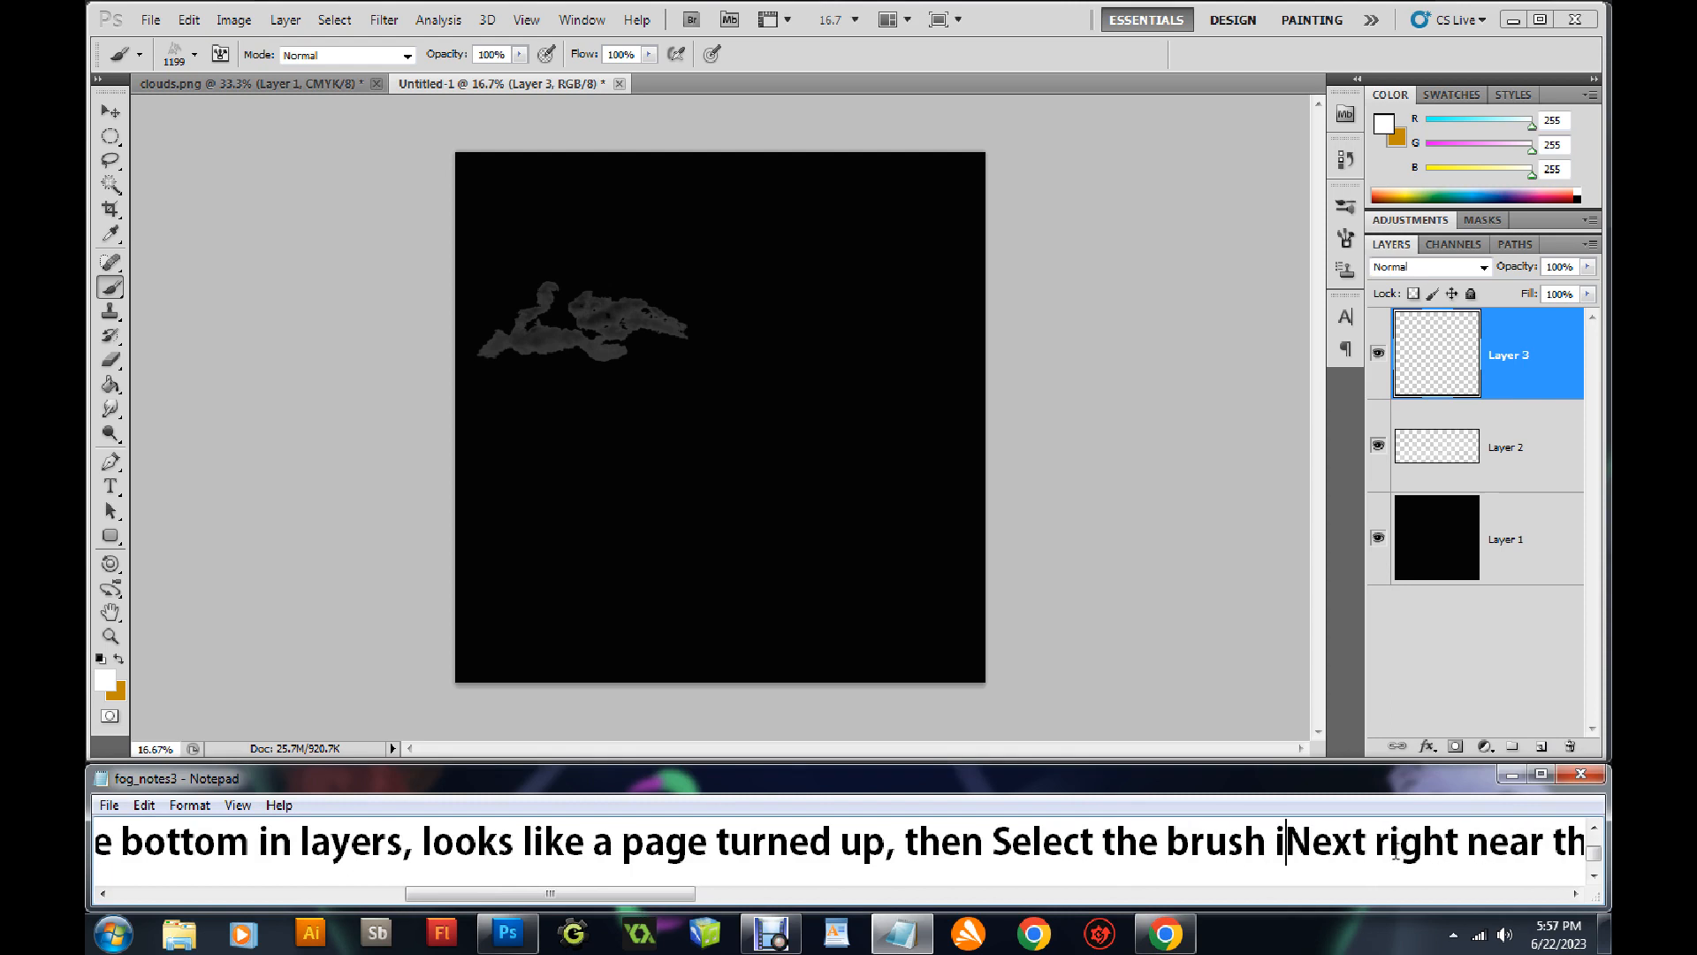
pyautogui.write('nco')
pyautogui.press('BackSpace')
pyautogui.press('BackSpace')
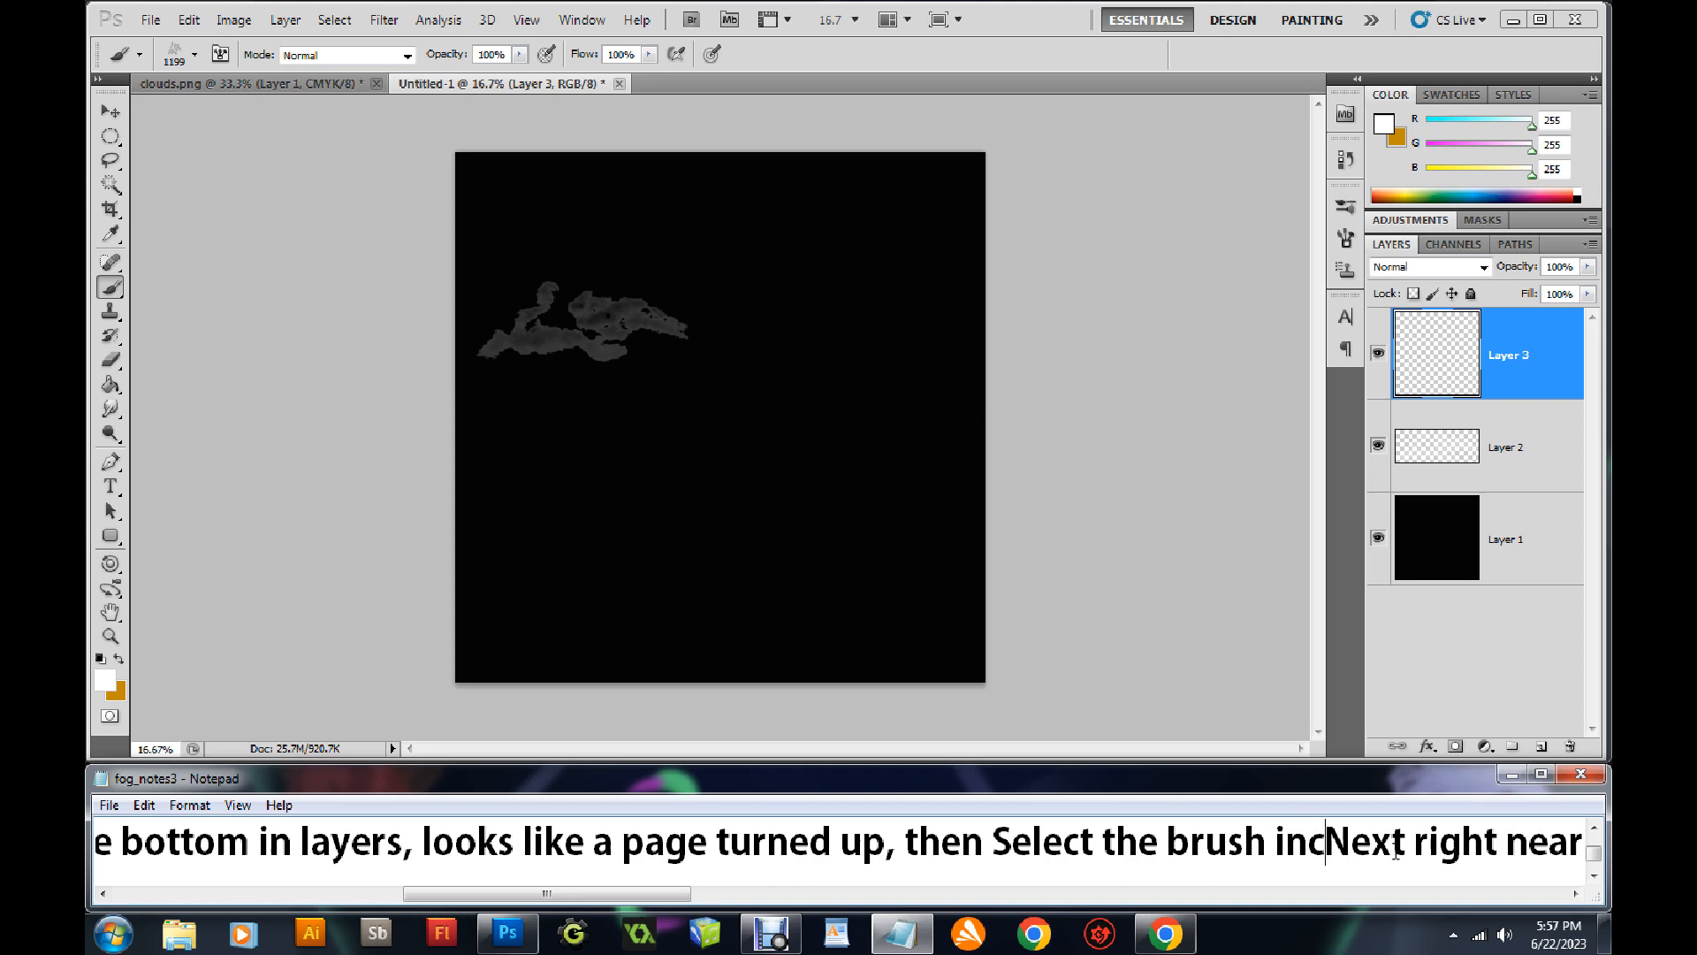
pyautogui.write('o')
pyautogui.press('BackSpace')
pyautogui.press('BackSpace')
pyautogui.write('con,')
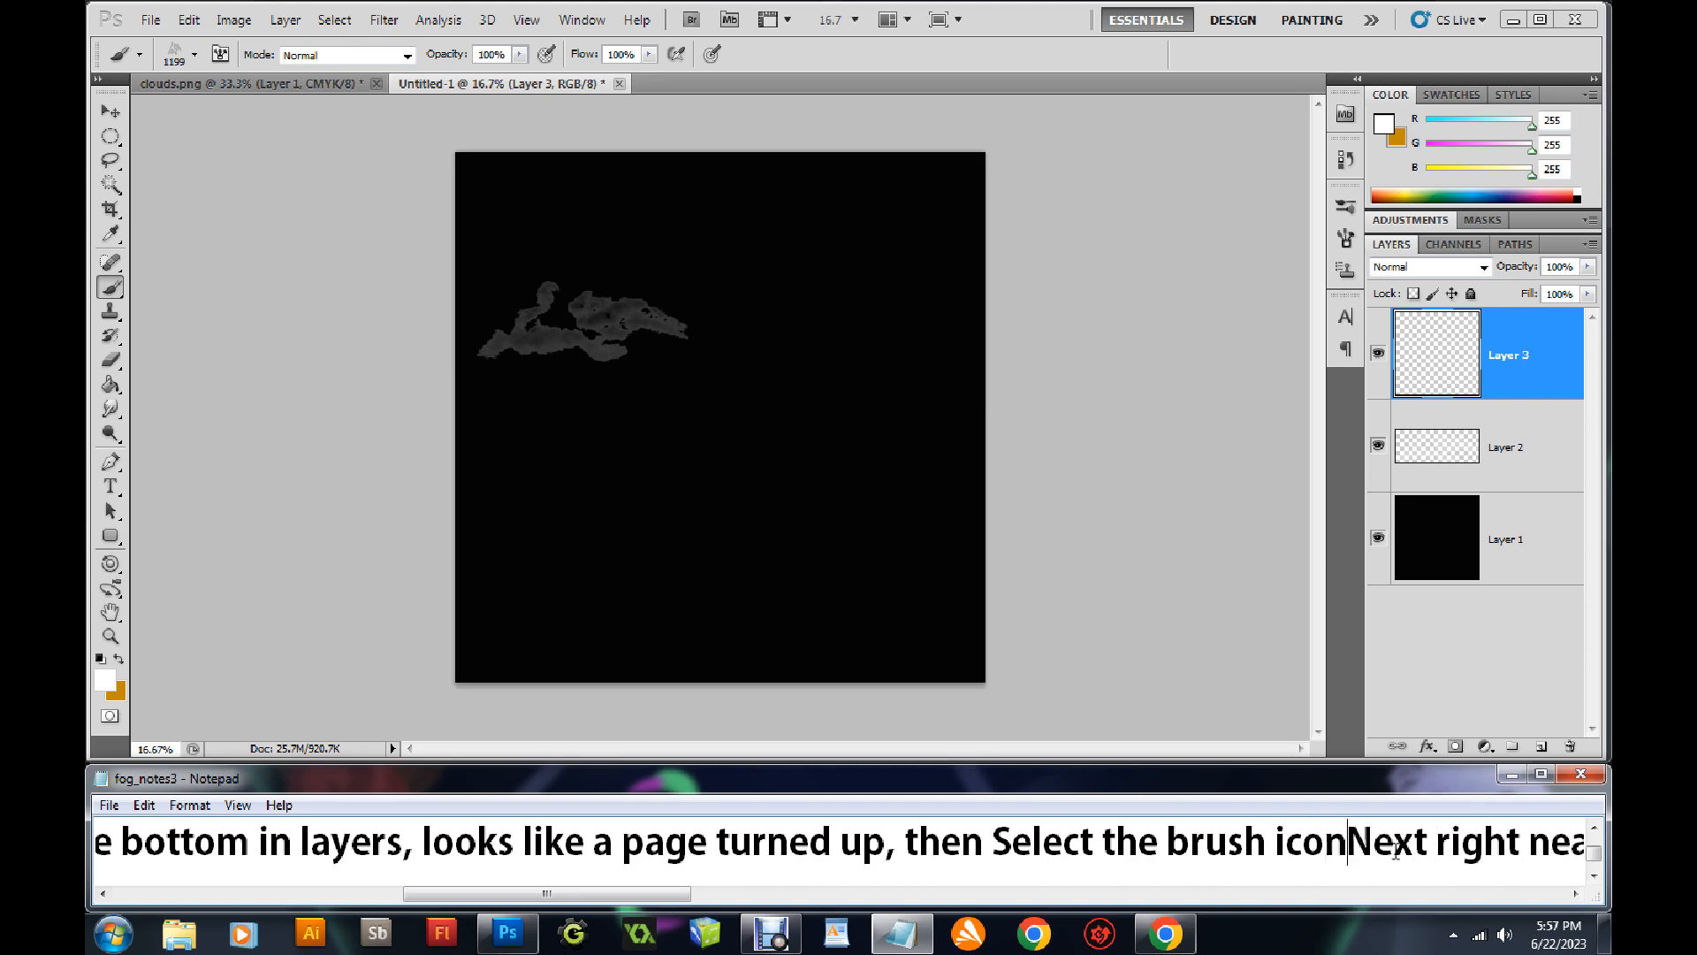
pyautogui.click(124, 298)
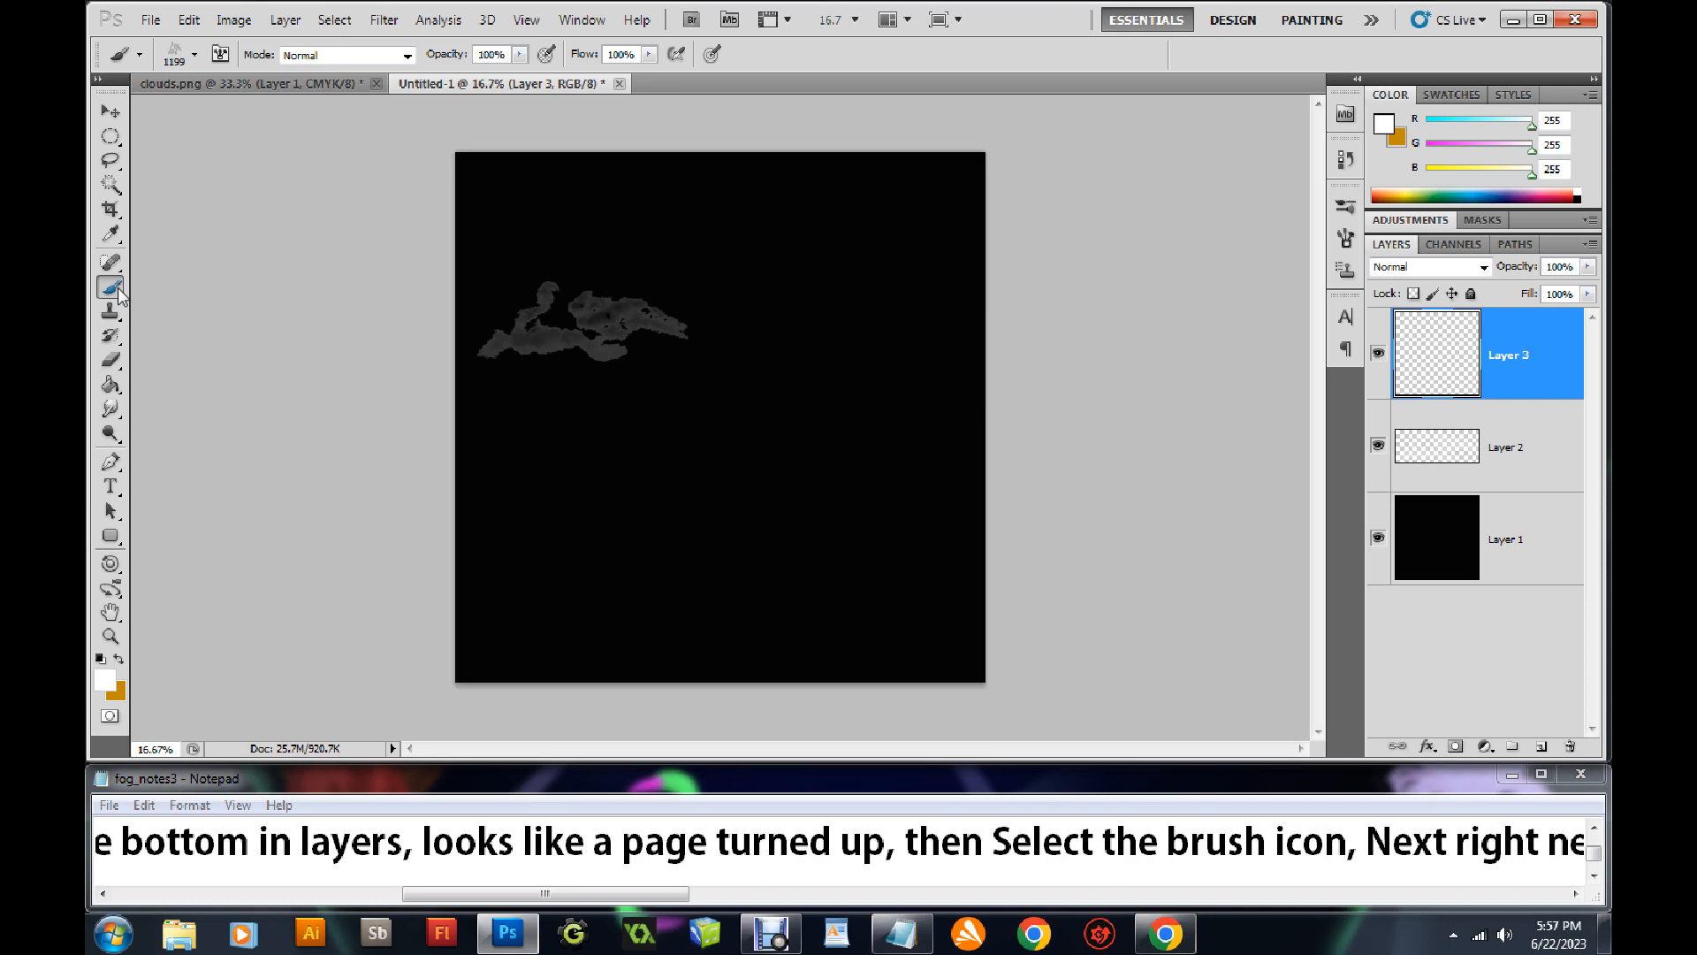
# Insert "then at the top near the brush logo, " before "Next right near" in line 10 of the Notepad notes
pyautogui.click(1370, 844)
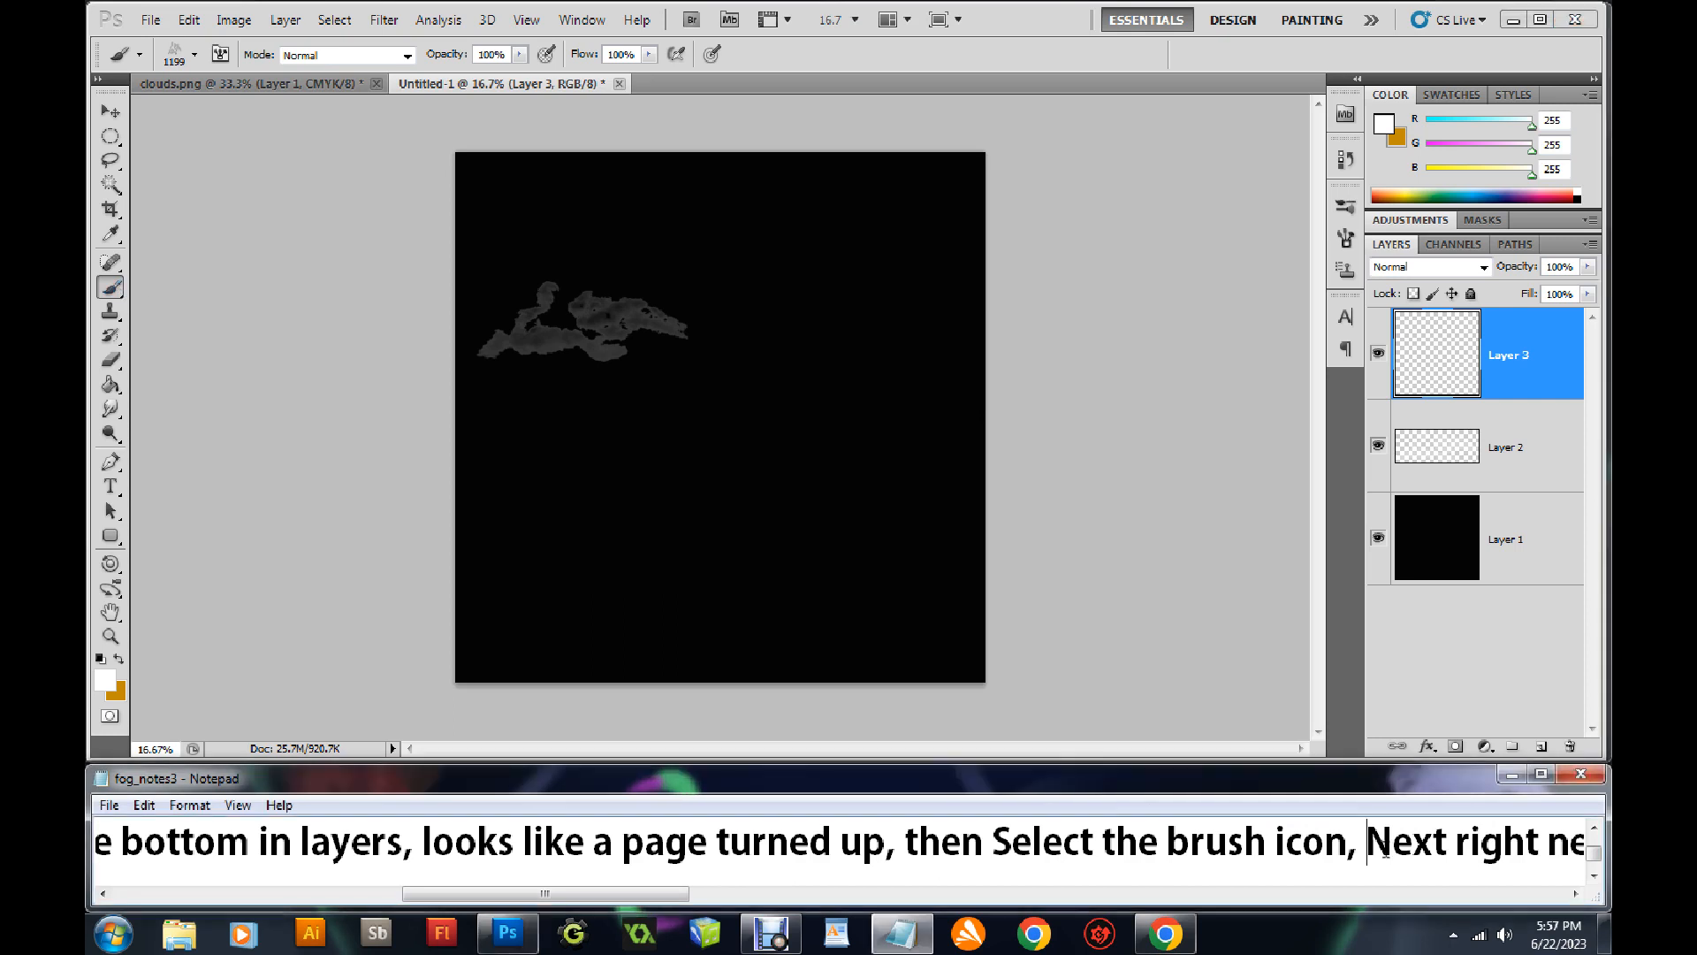
pyautogui.write('then at the top')
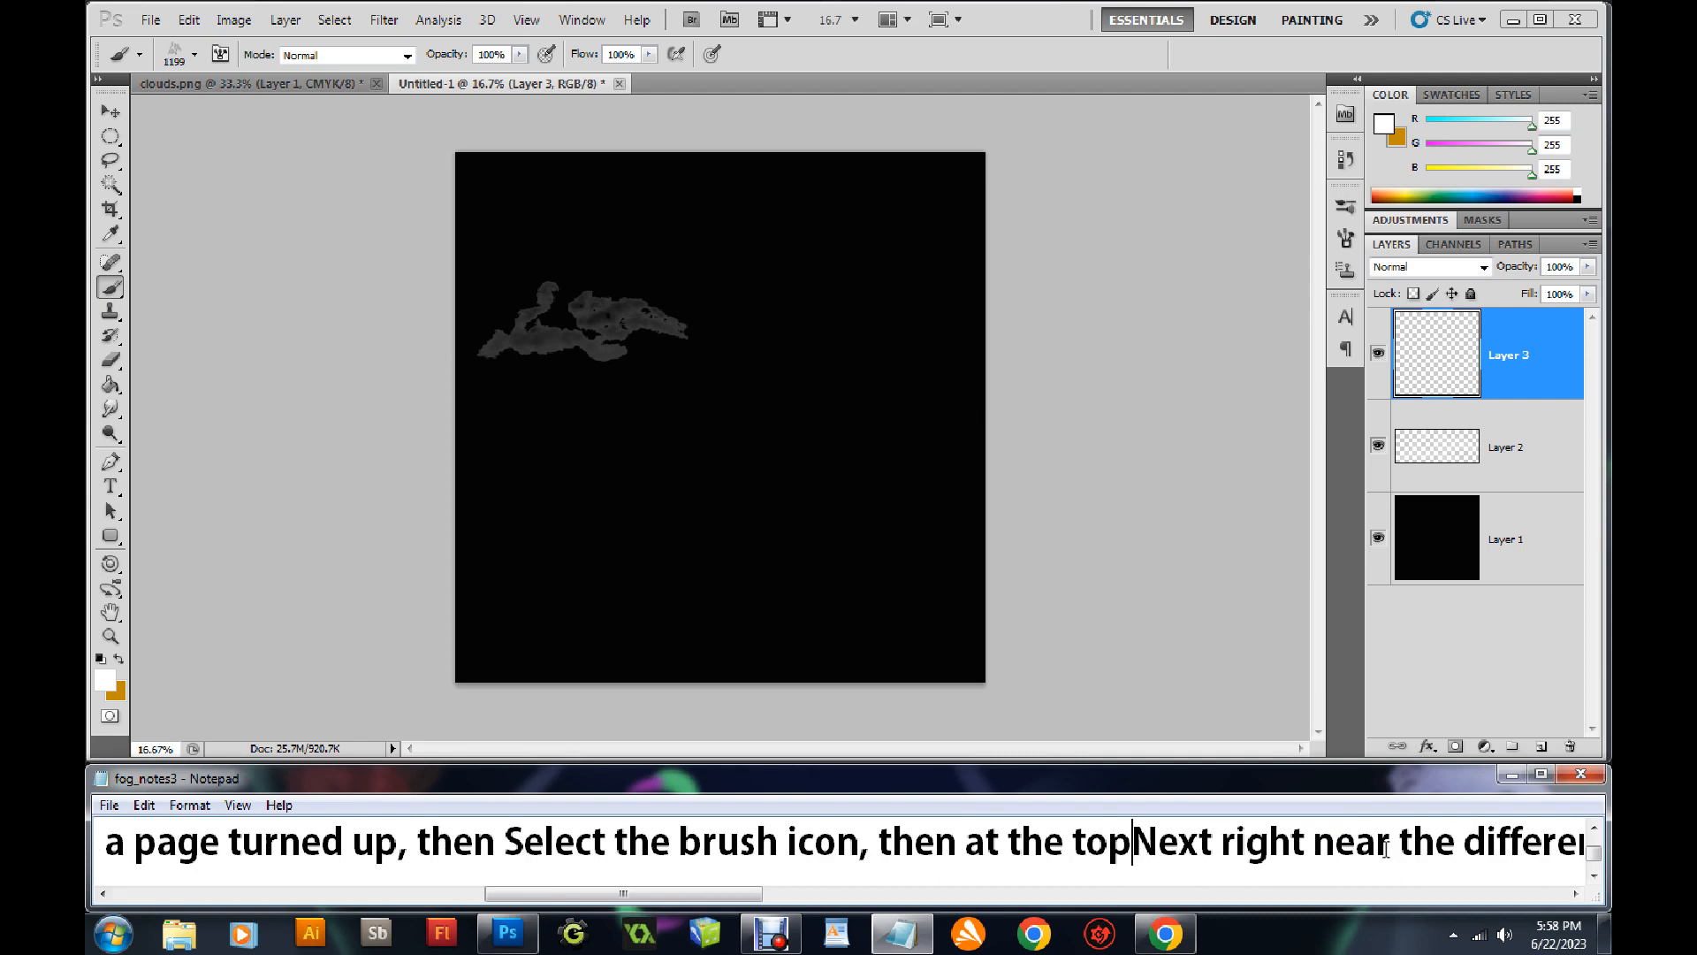
pyautogui.write(' near the ')
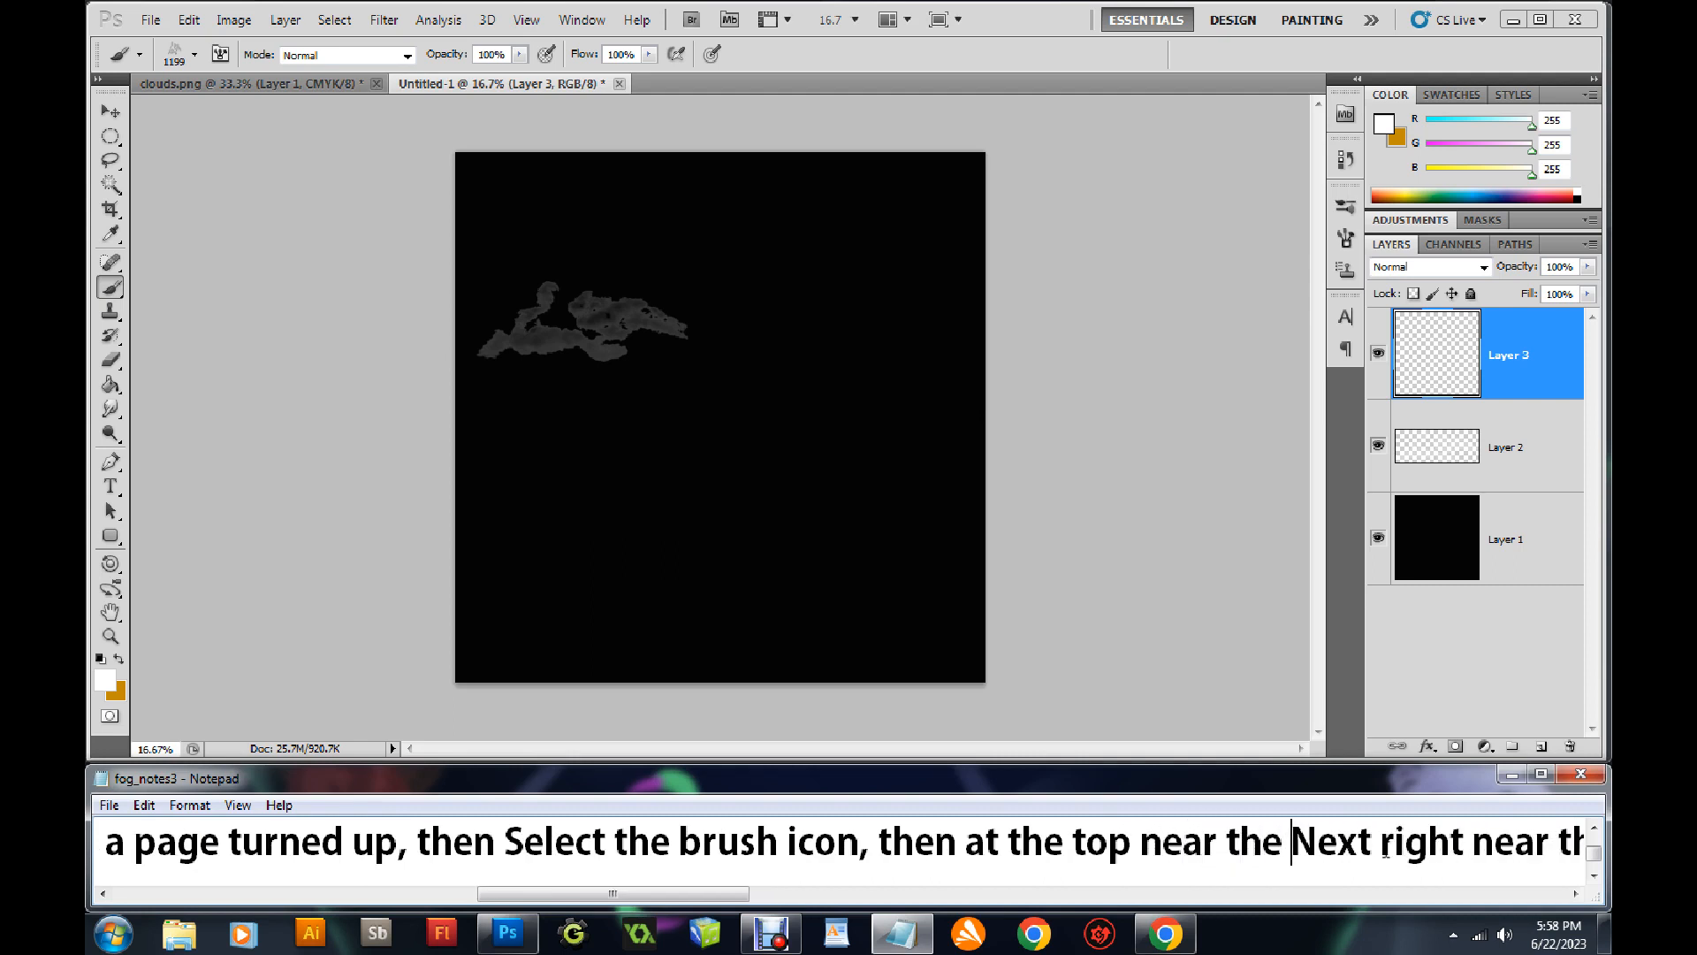
pyautogui.write('brush')
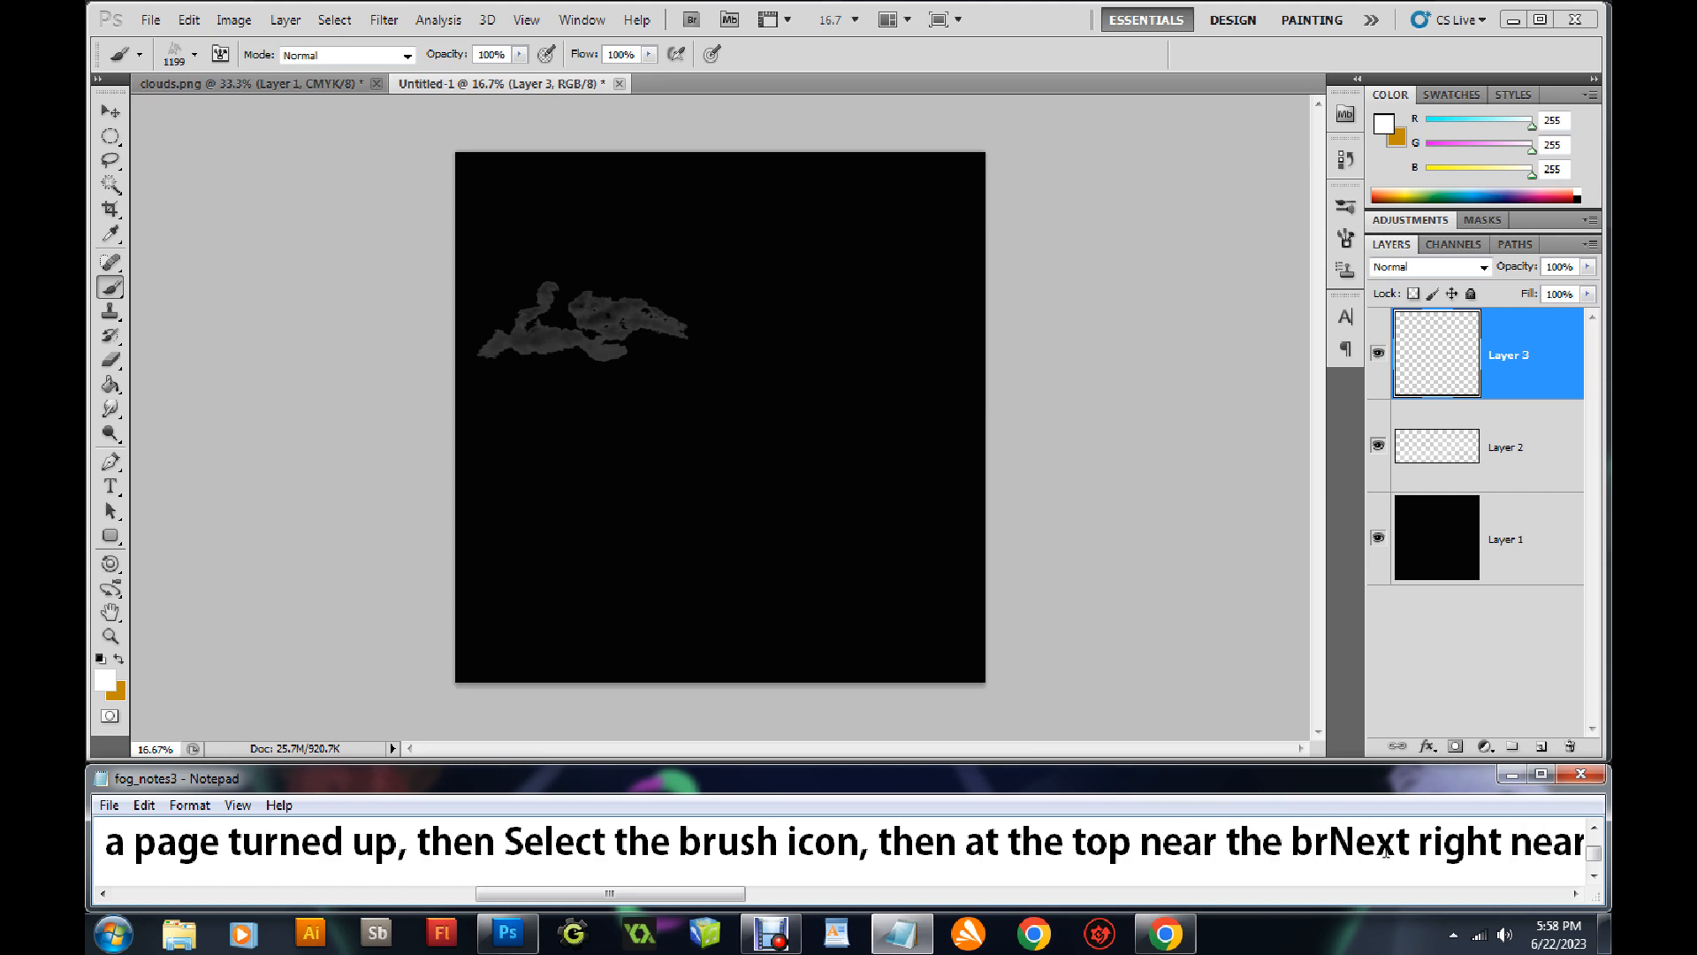
pyautogui.write(' logo')
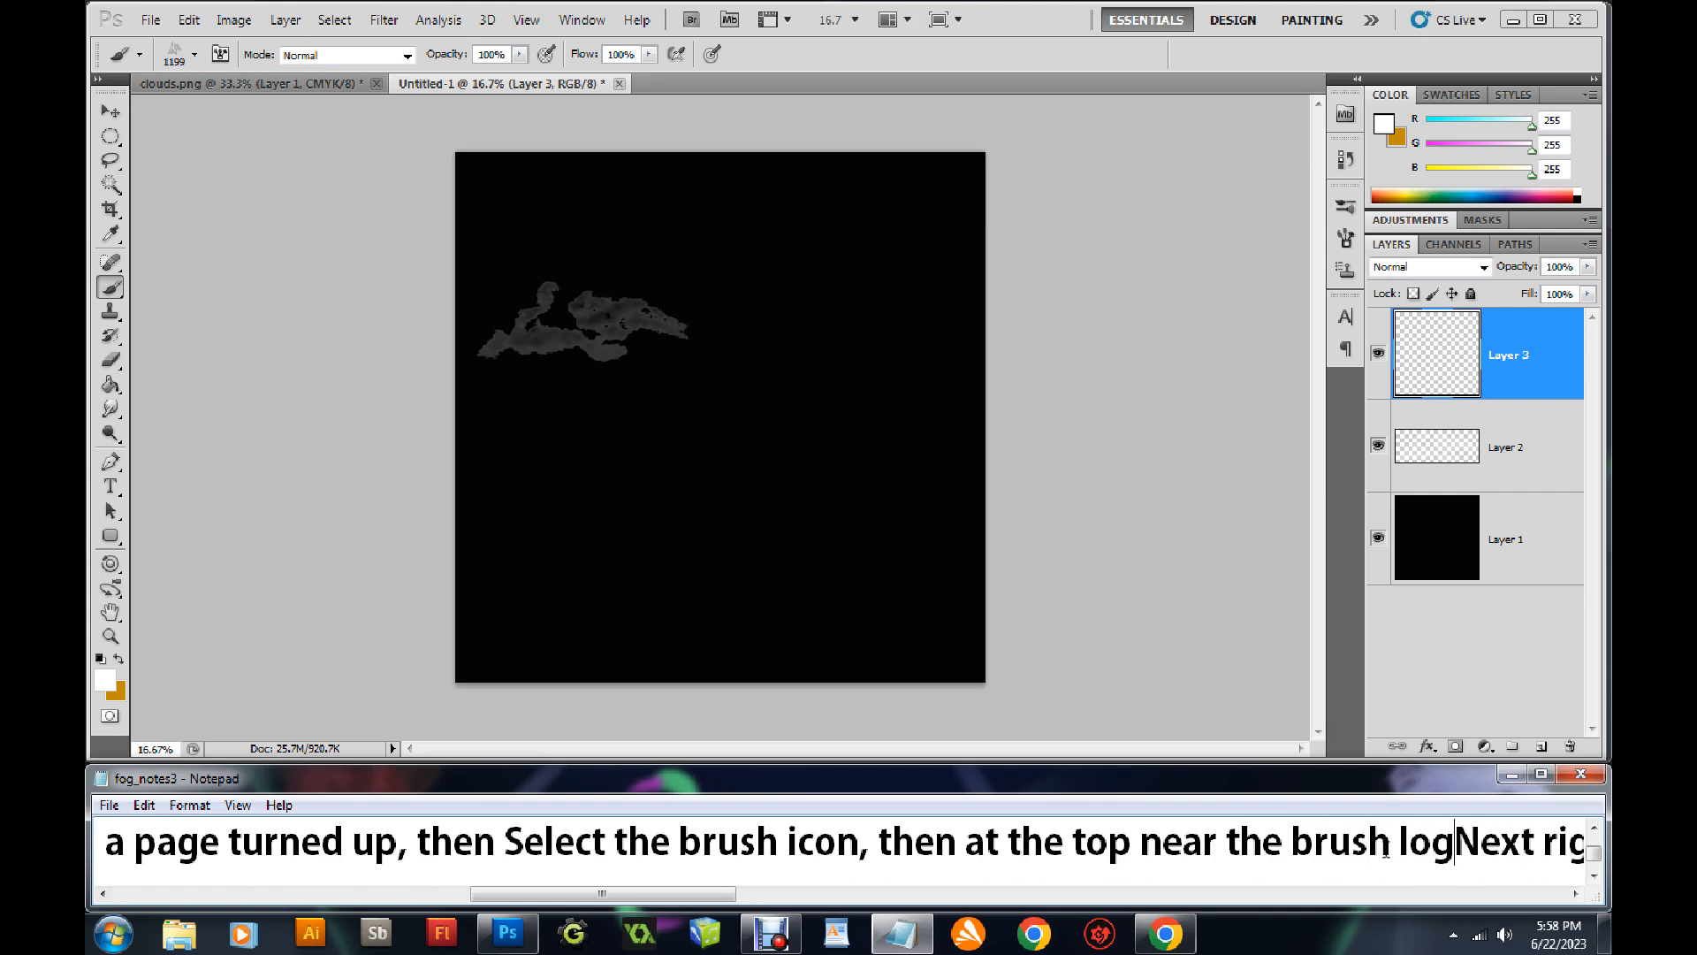
pyautogui.write(', I')
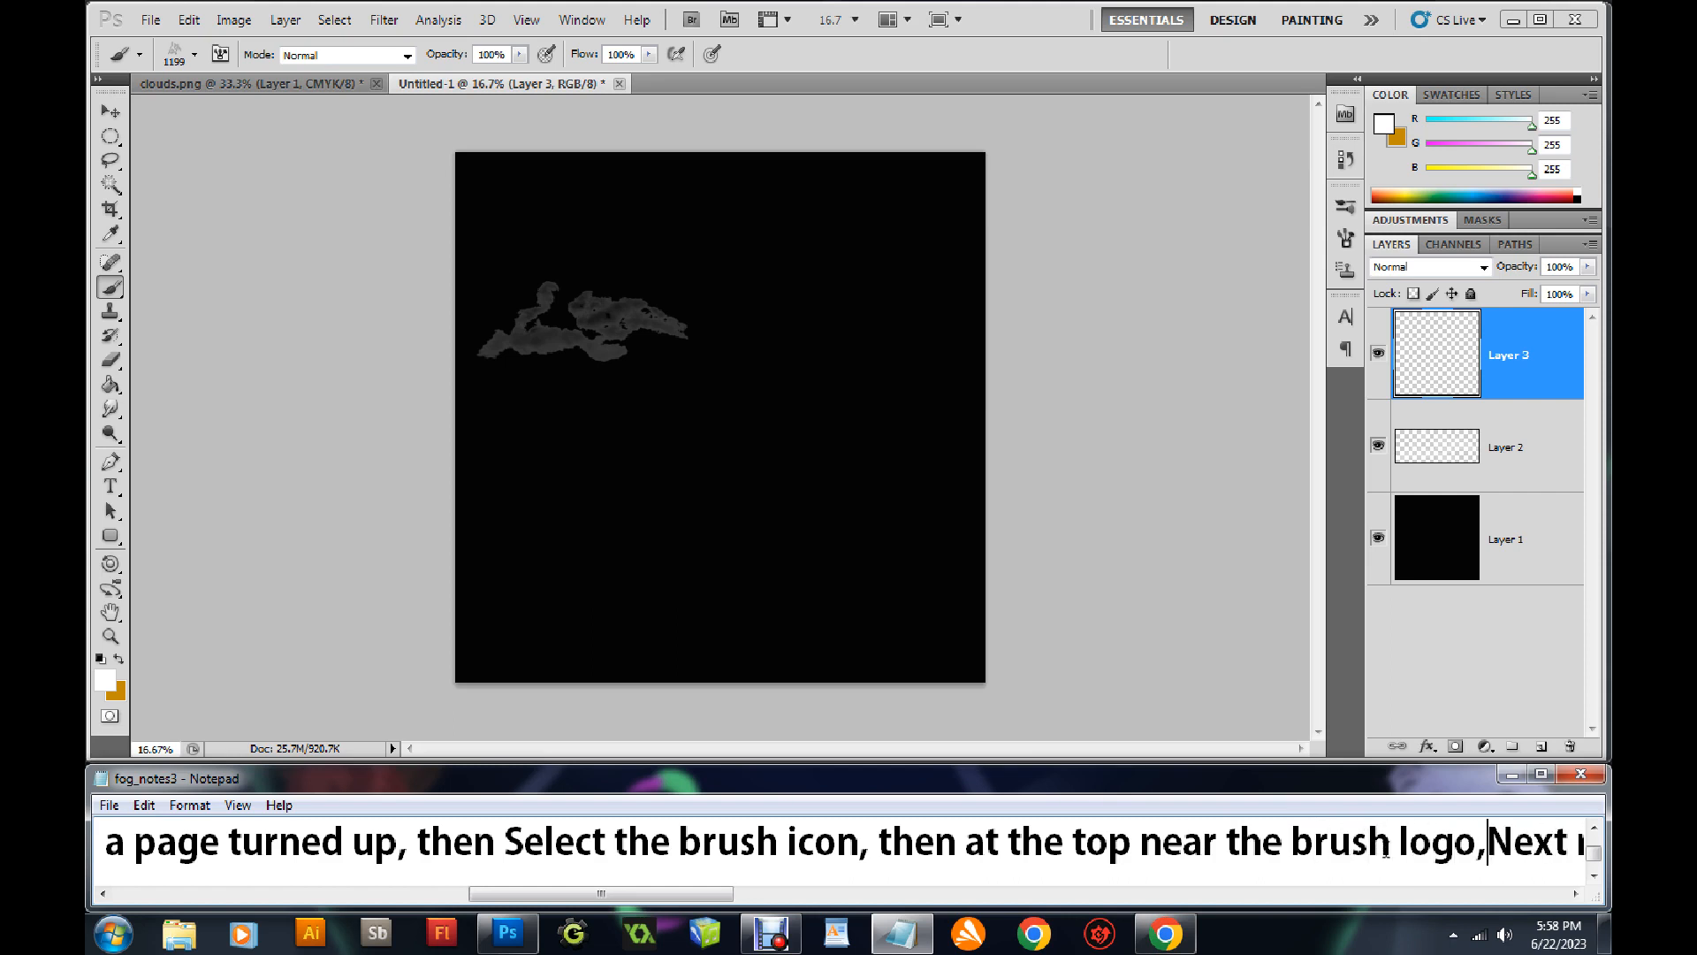
pyautogui.press('BackSpace')
# Continue line 10 with "select the image you just defined as brush, remember the number, "
pyautogui.write('se')
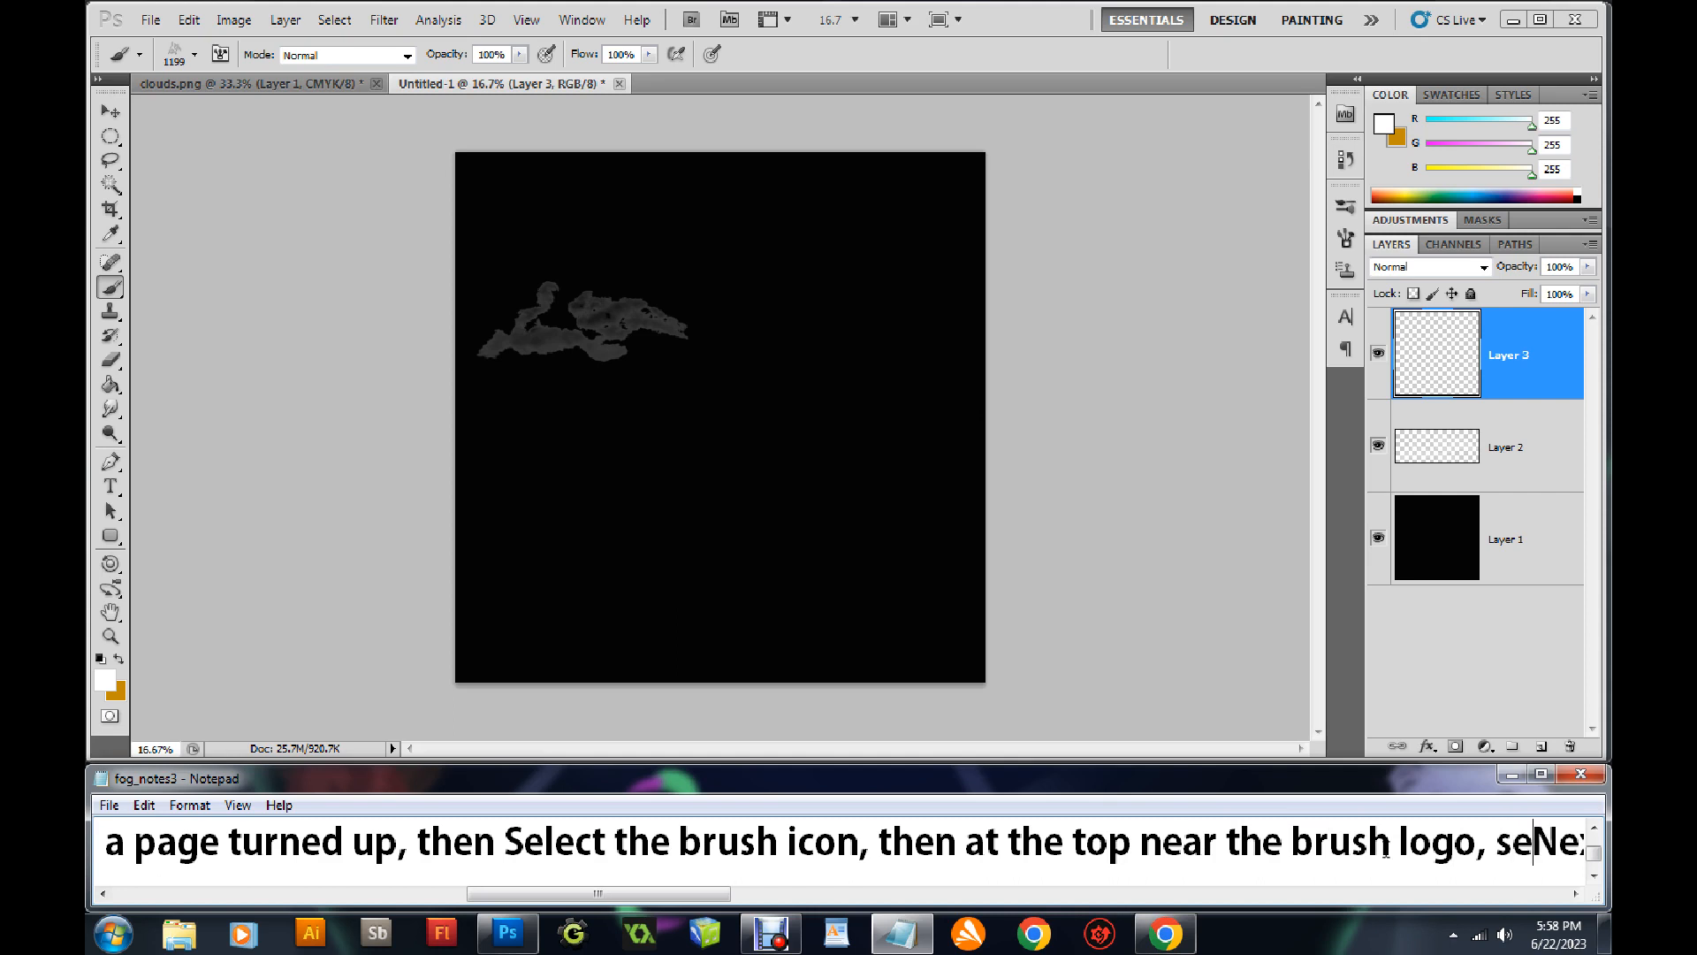
pyautogui.write('lect the ')
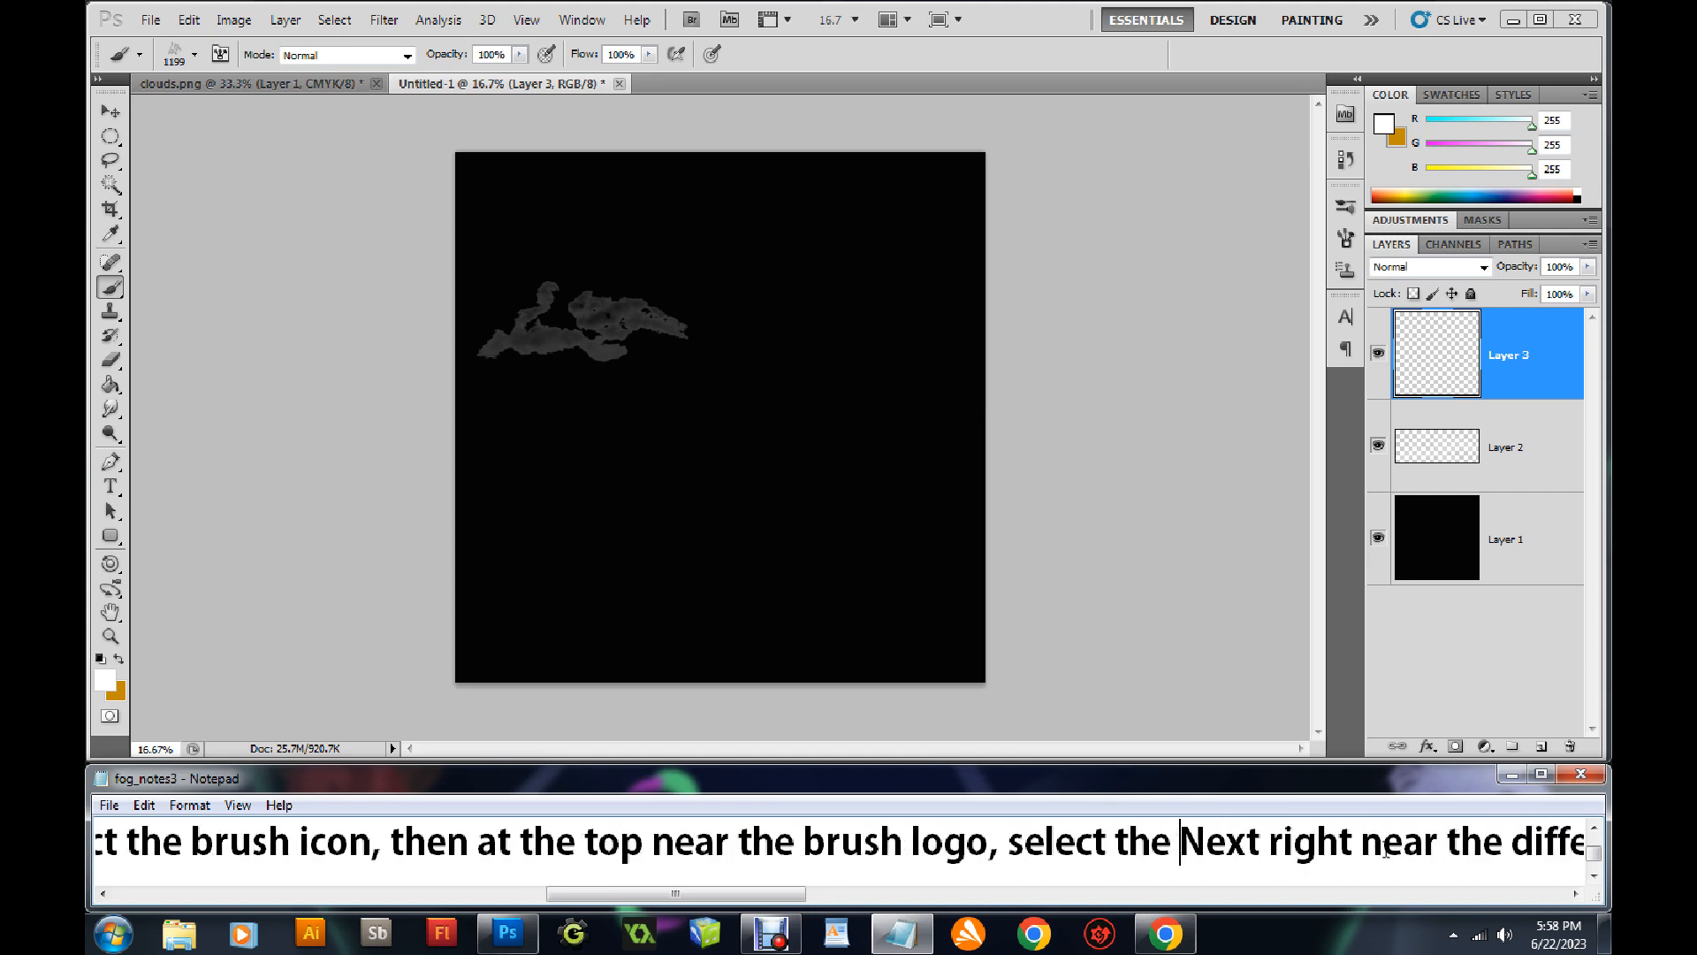
pyautogui.write('image you ')
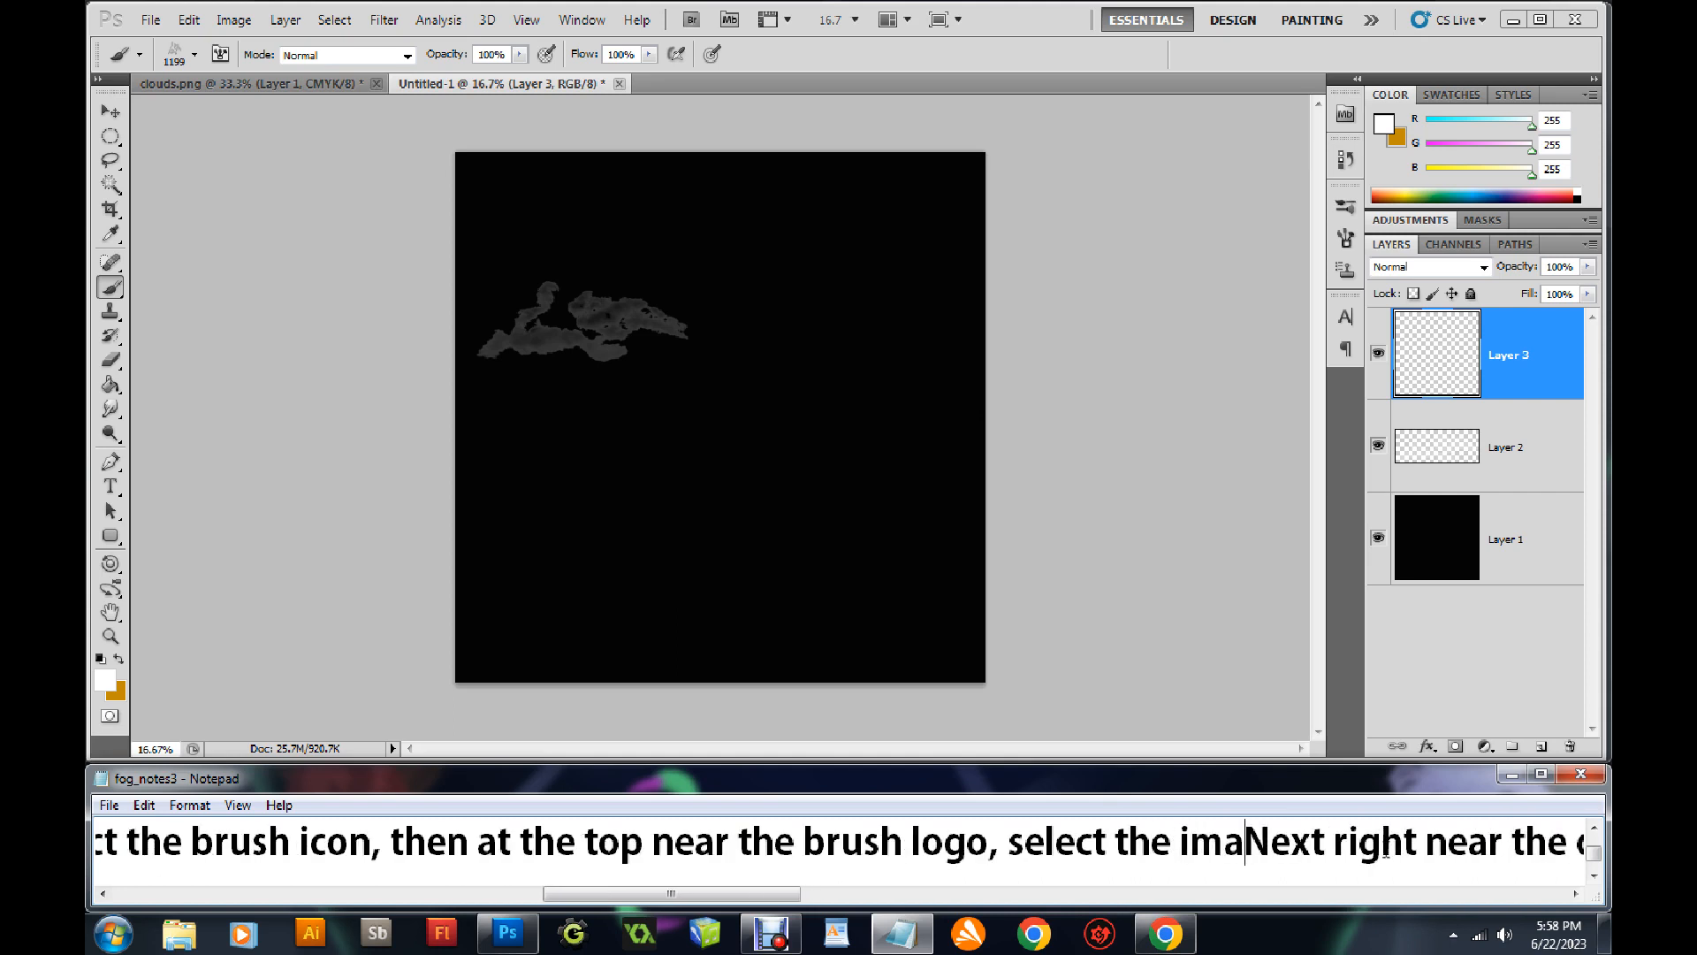
pyautogui.write('just def')
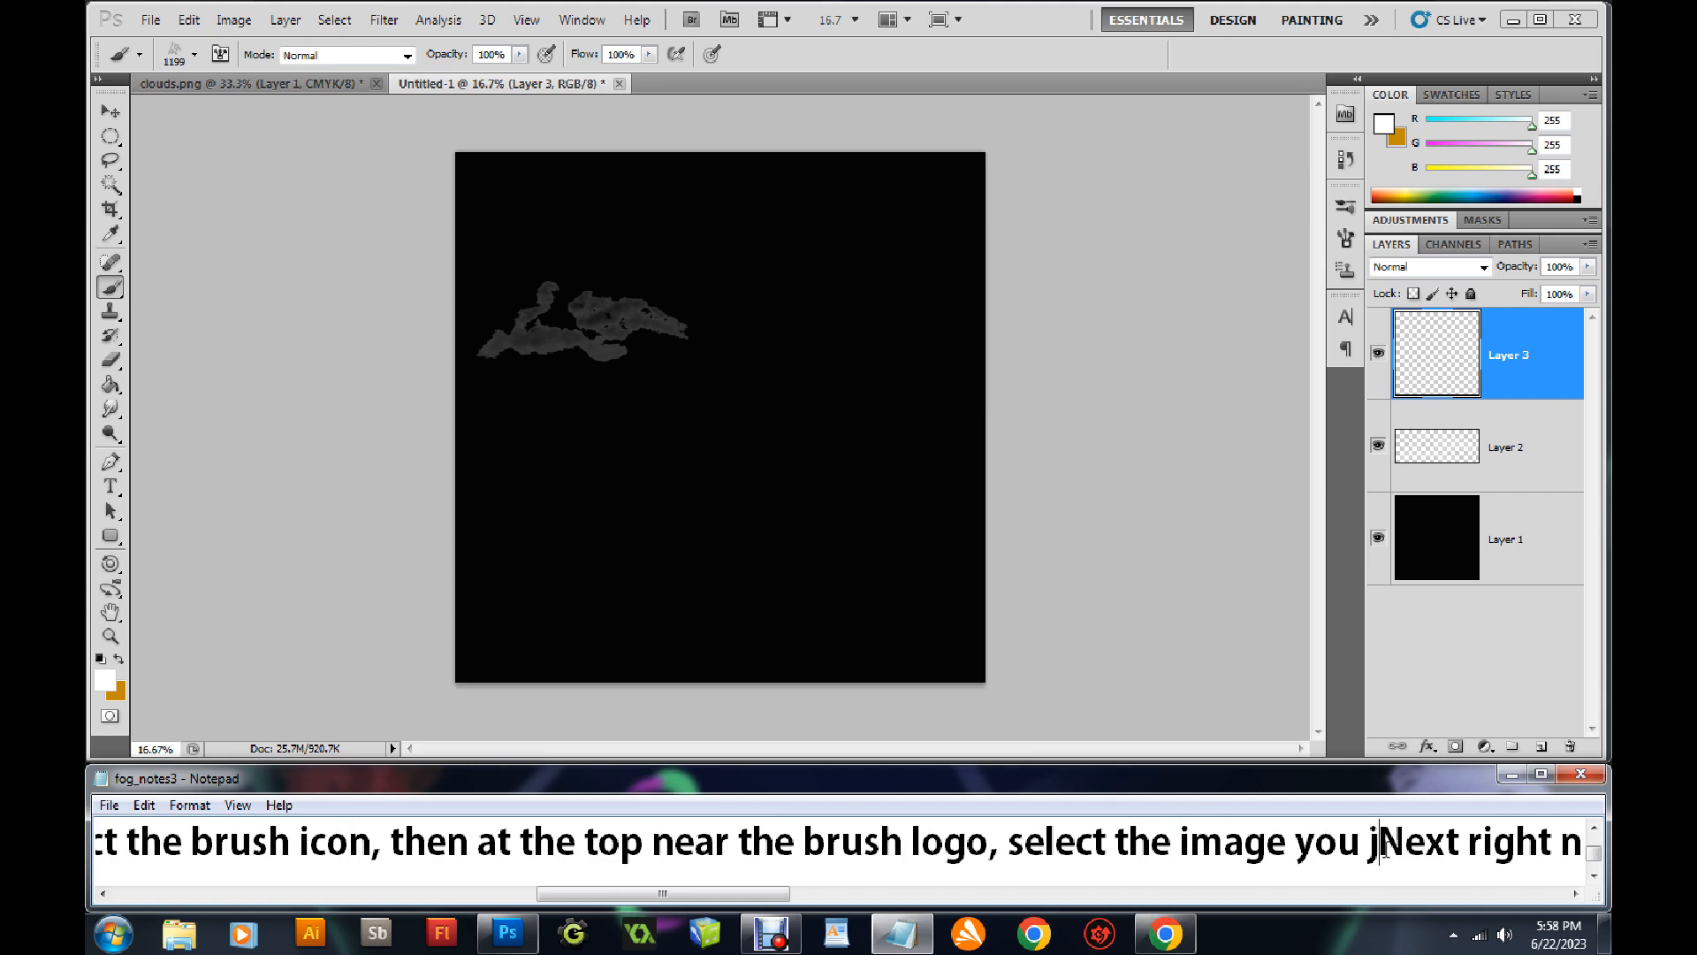
pyautogui.write('ined as')
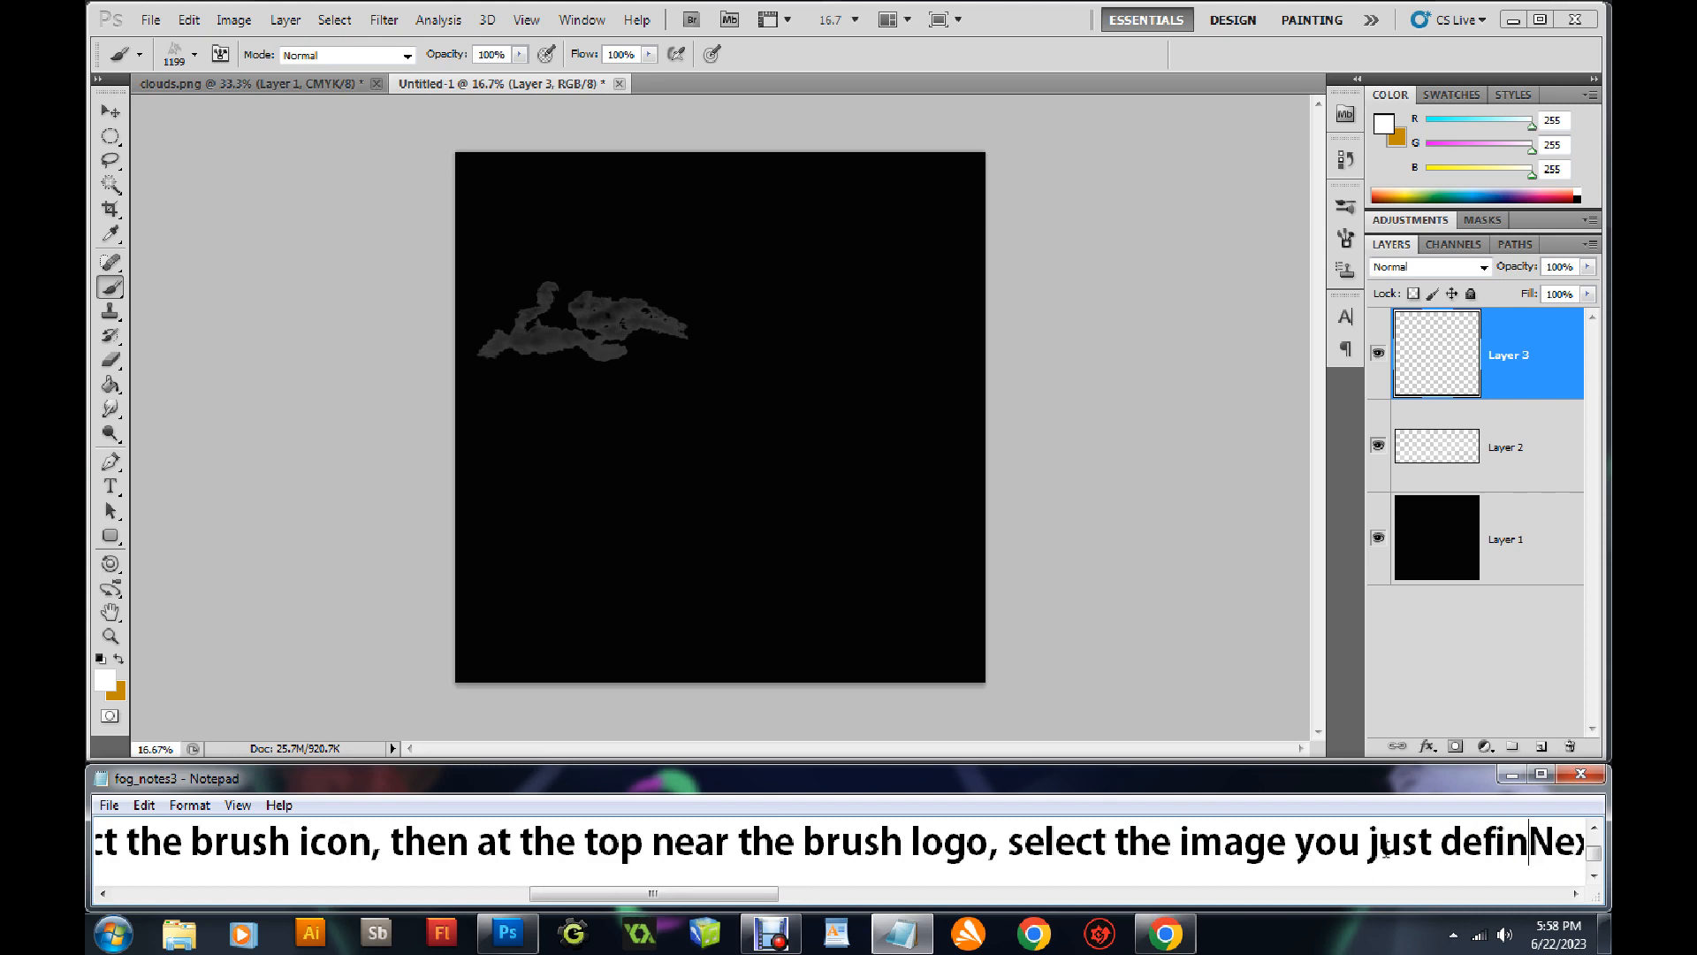
pyautogui.write(' brush')
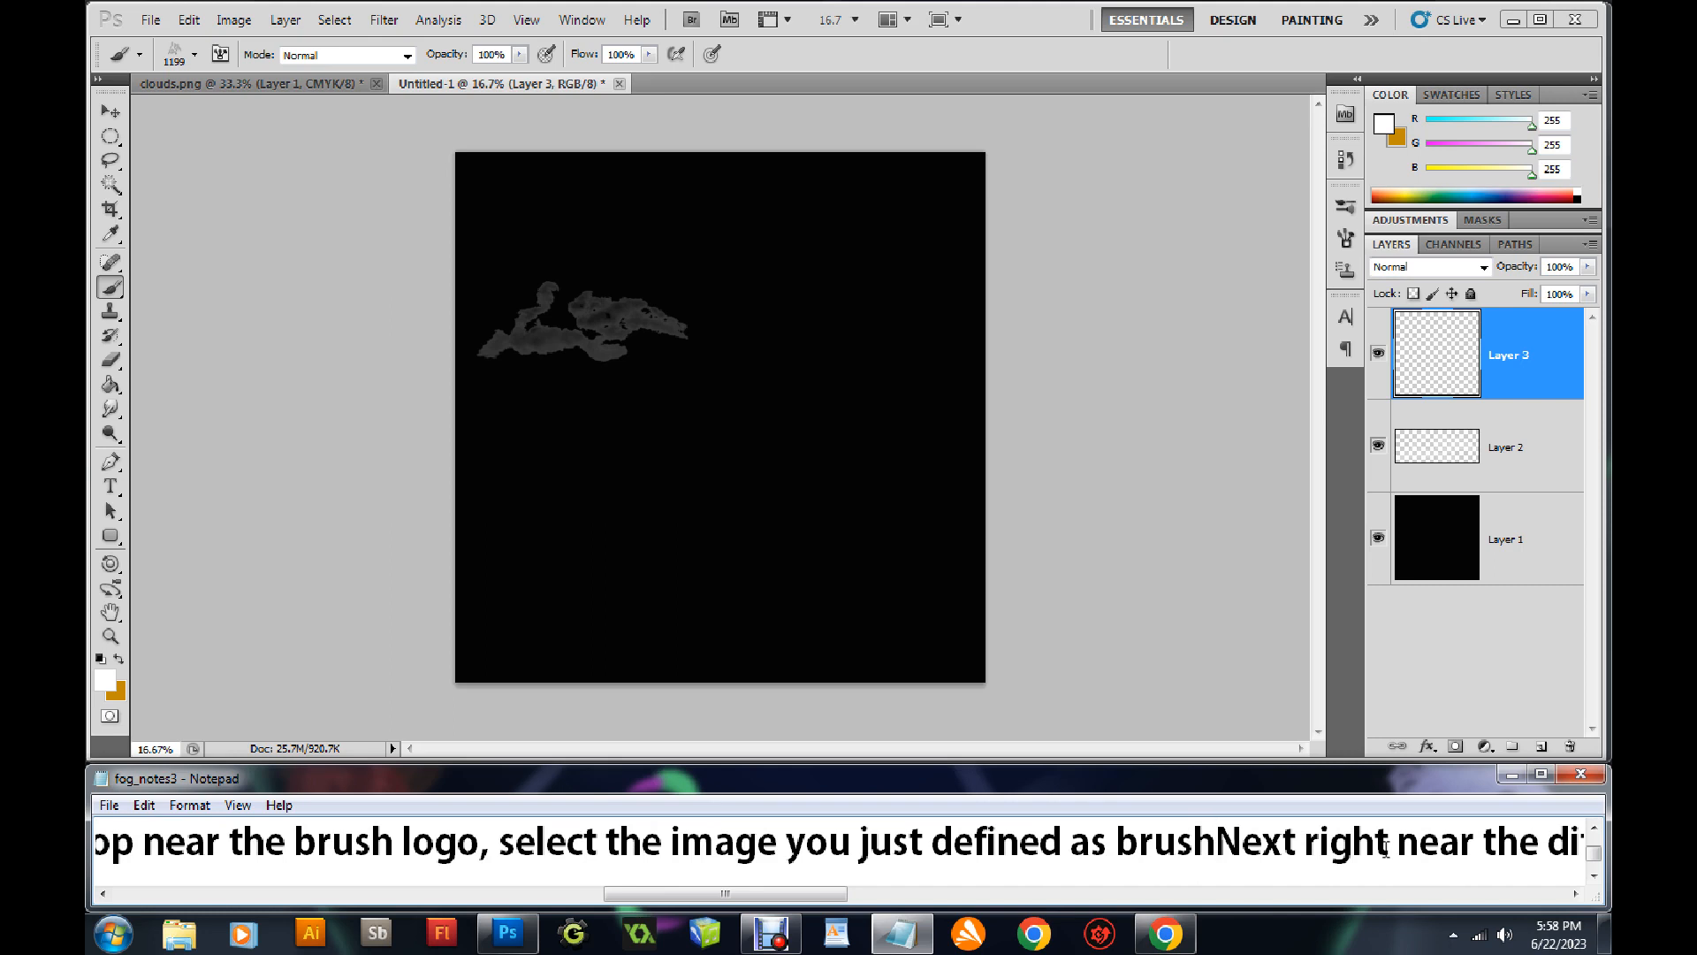
pyautogui.write(', remember the ')
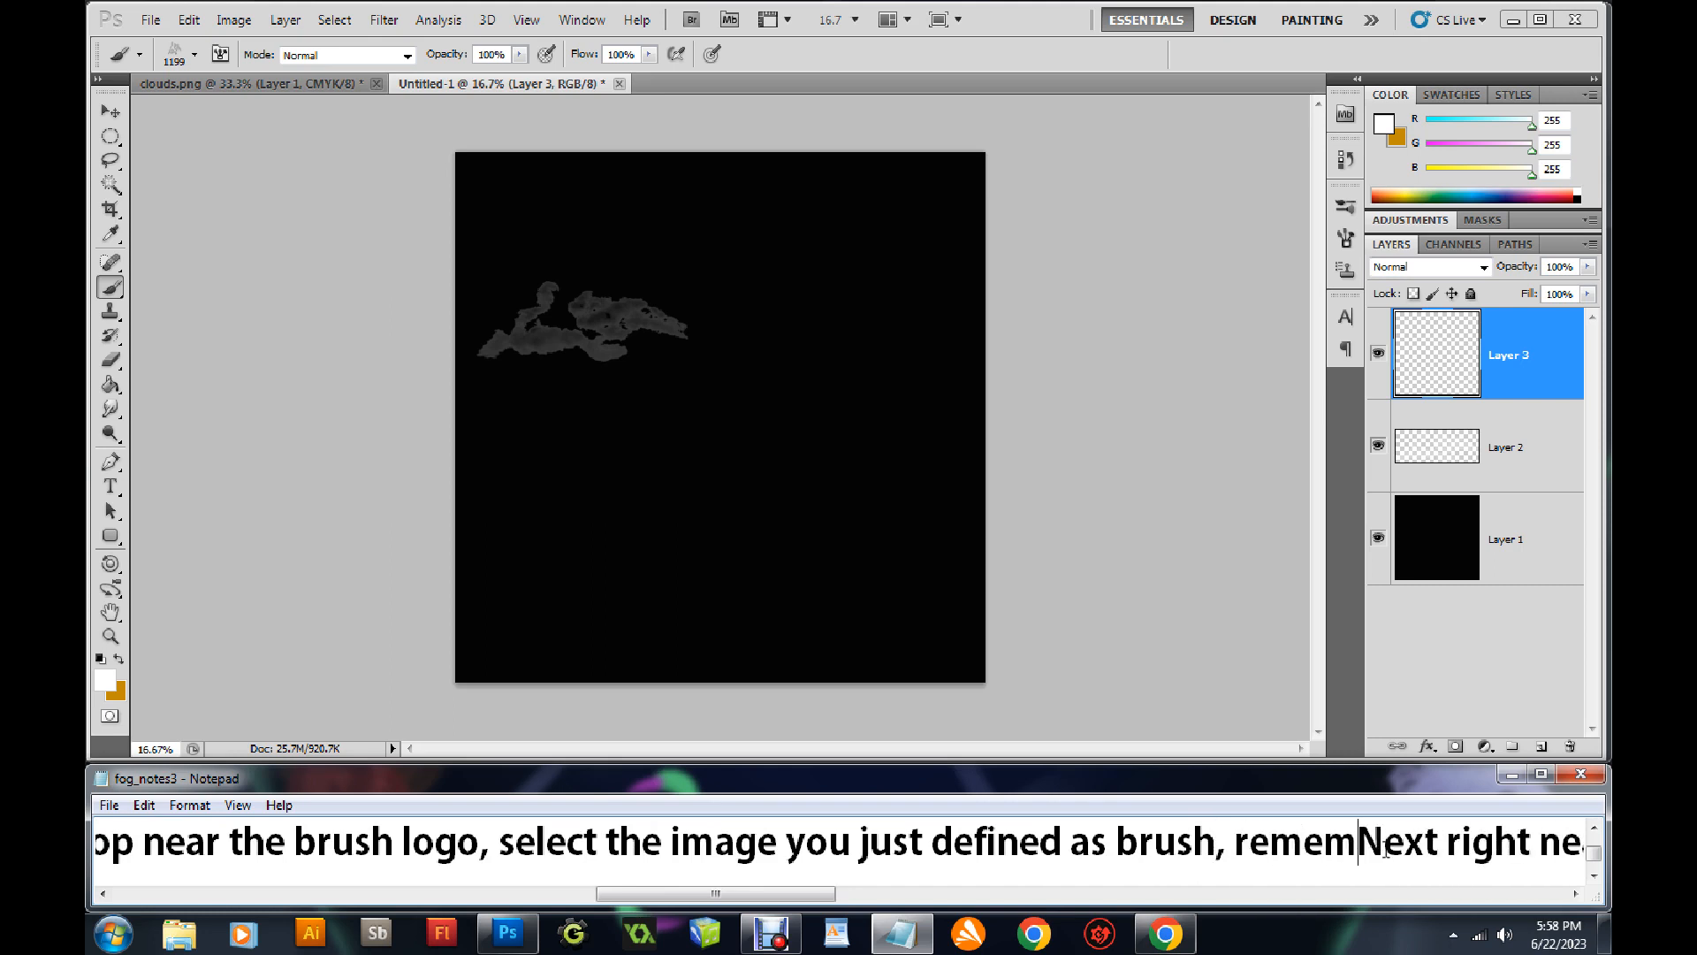
pyautogui.write('number')
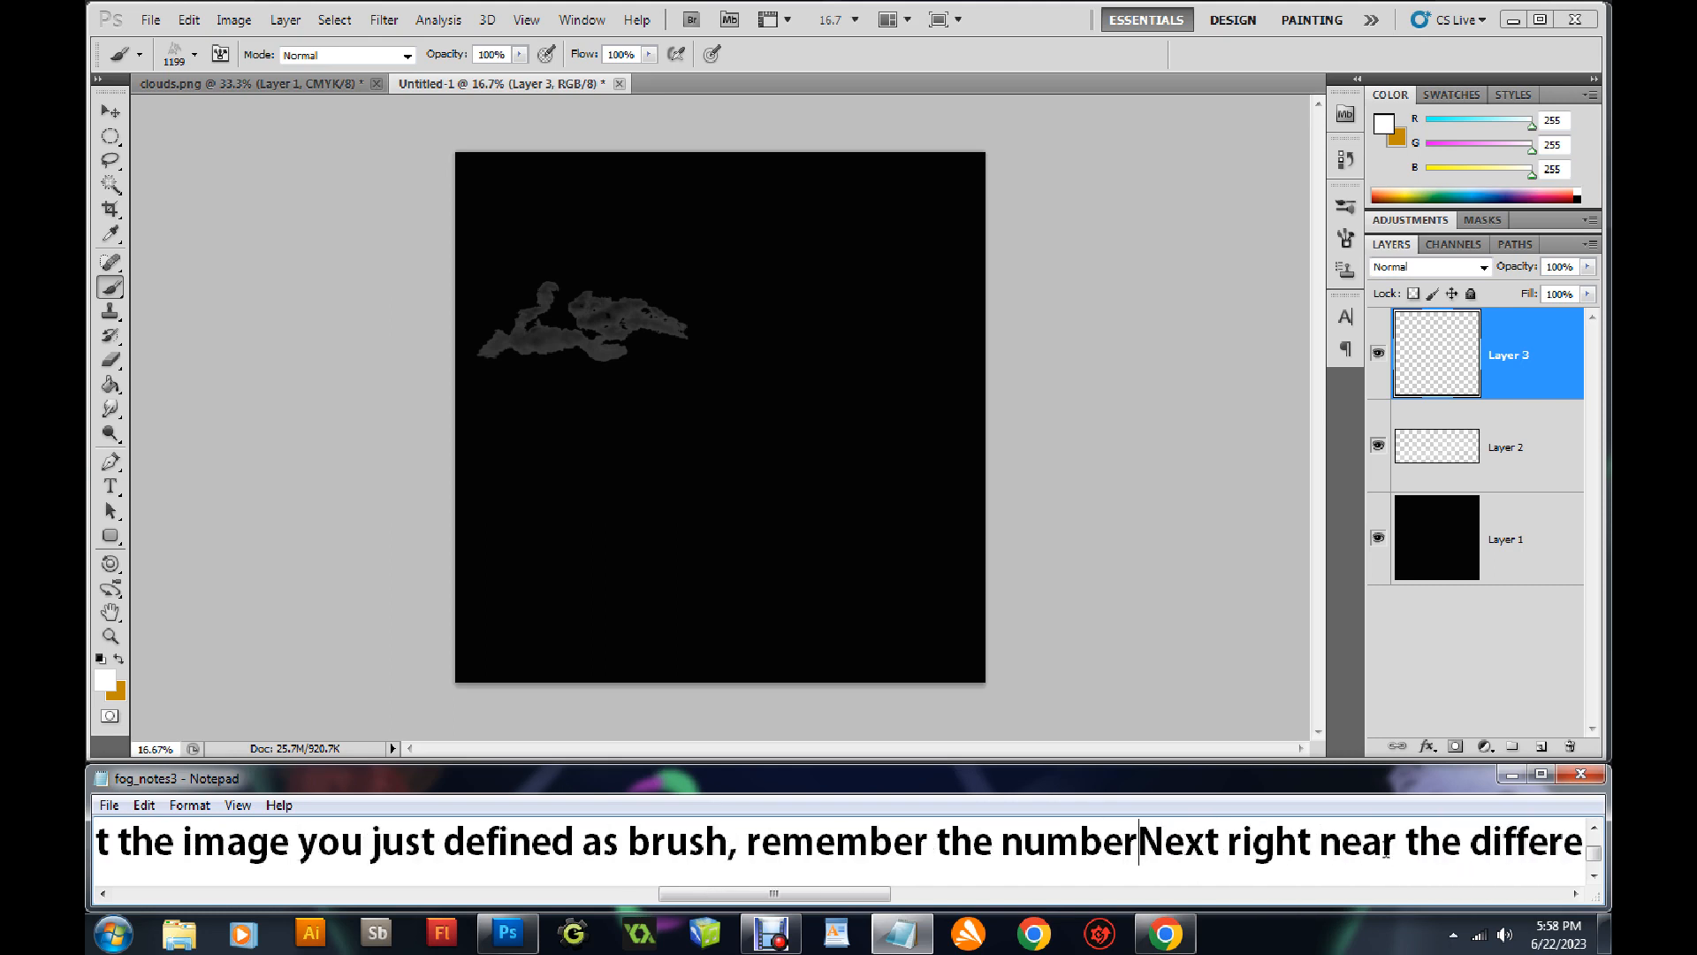
pyautogui.write(',')
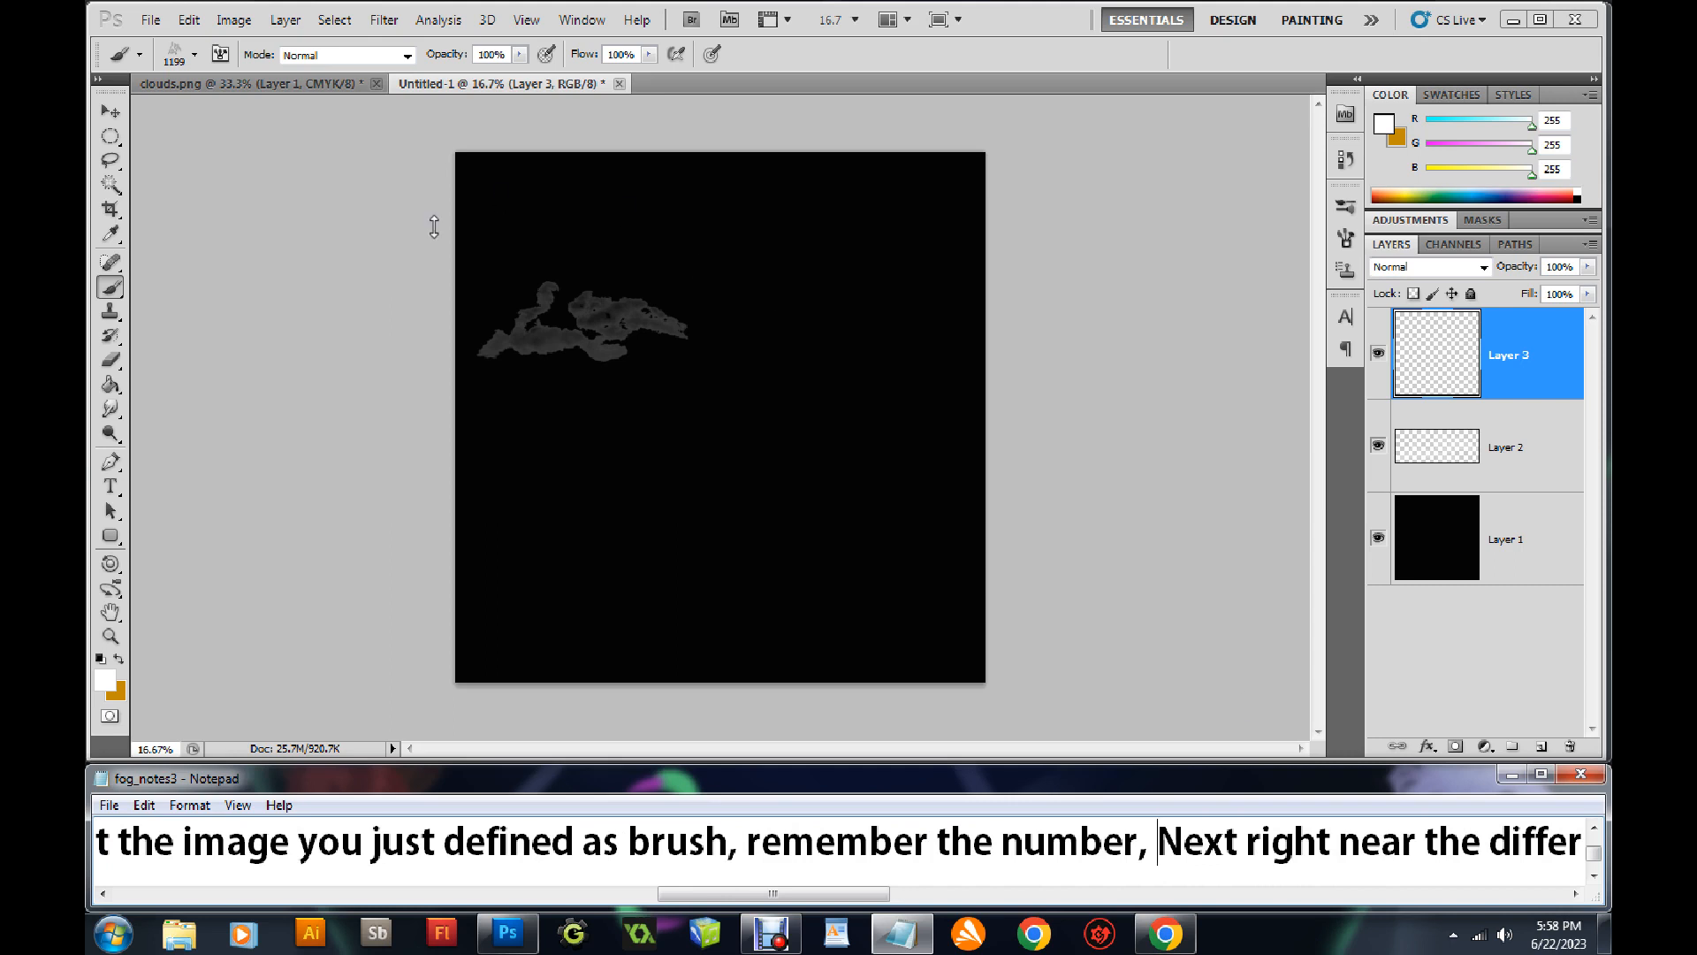
# Switch to Photoshop, choose the 1199 px cloud brush and stamp it once near the middle of the canvas on Layer 3
pyautogui.click(195, 55)
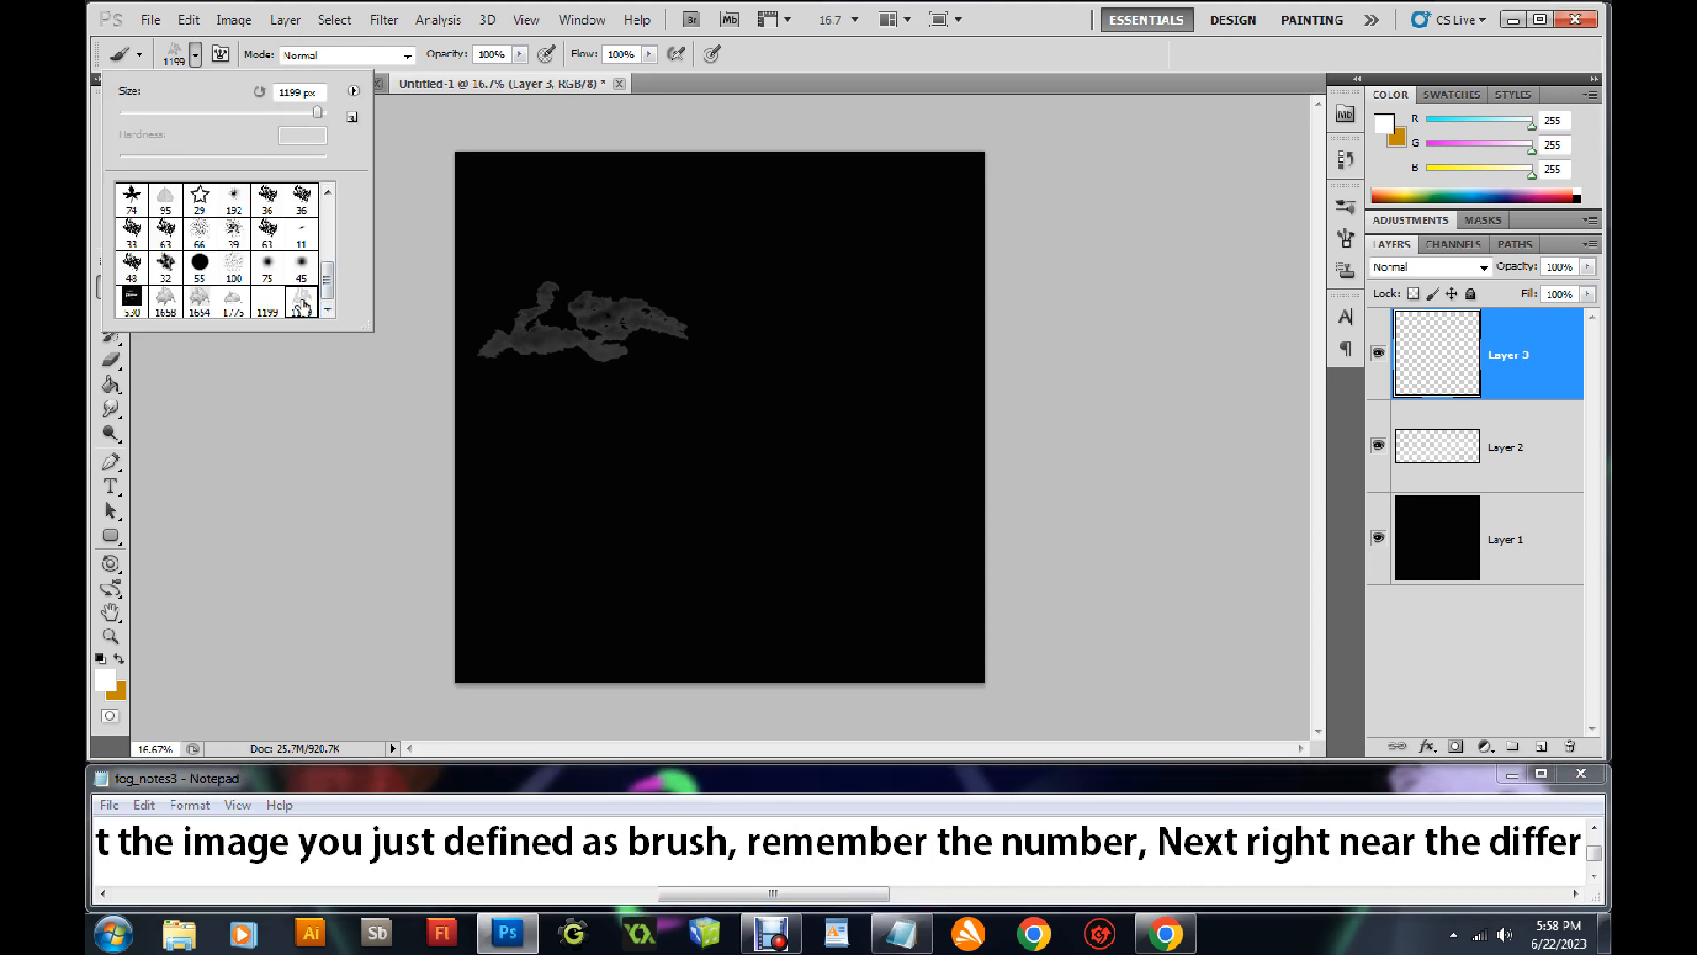
pyautogui.click(809, 453)
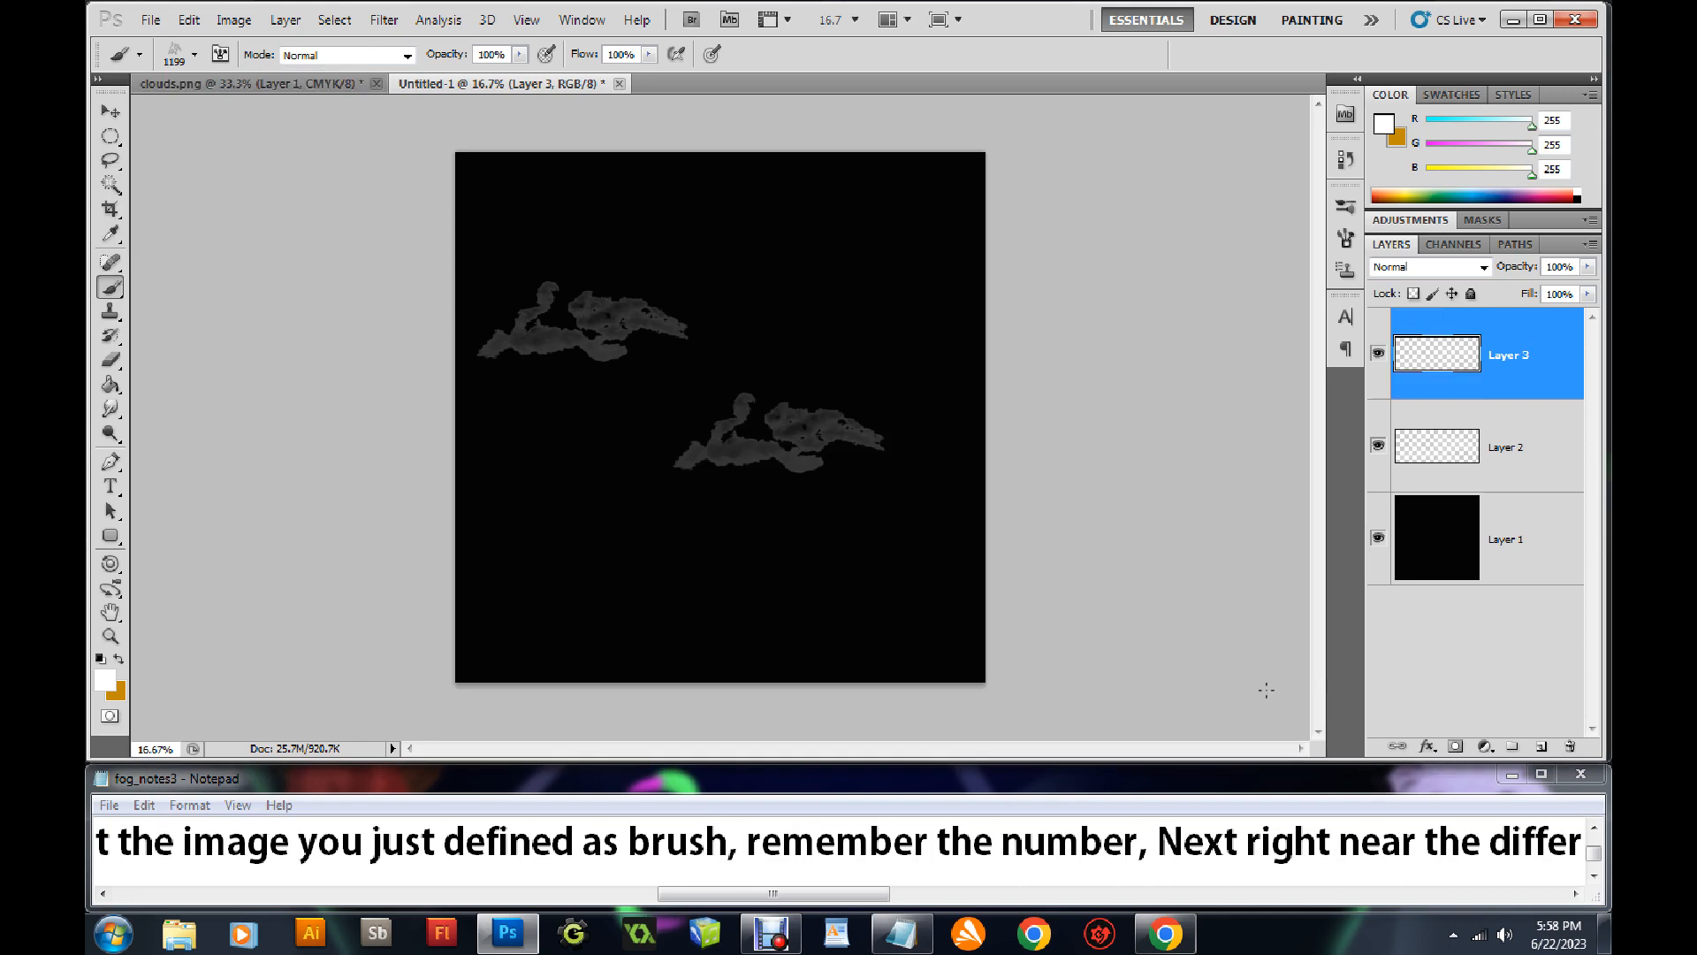
# Return to Notepad and insert "and click on the background to make you're fog." after "remember the number, " in line 10
pyautogui.click(831, 899)
pyautogui.moveTo(831, 899); pyautogui.dragTo(900, 899)
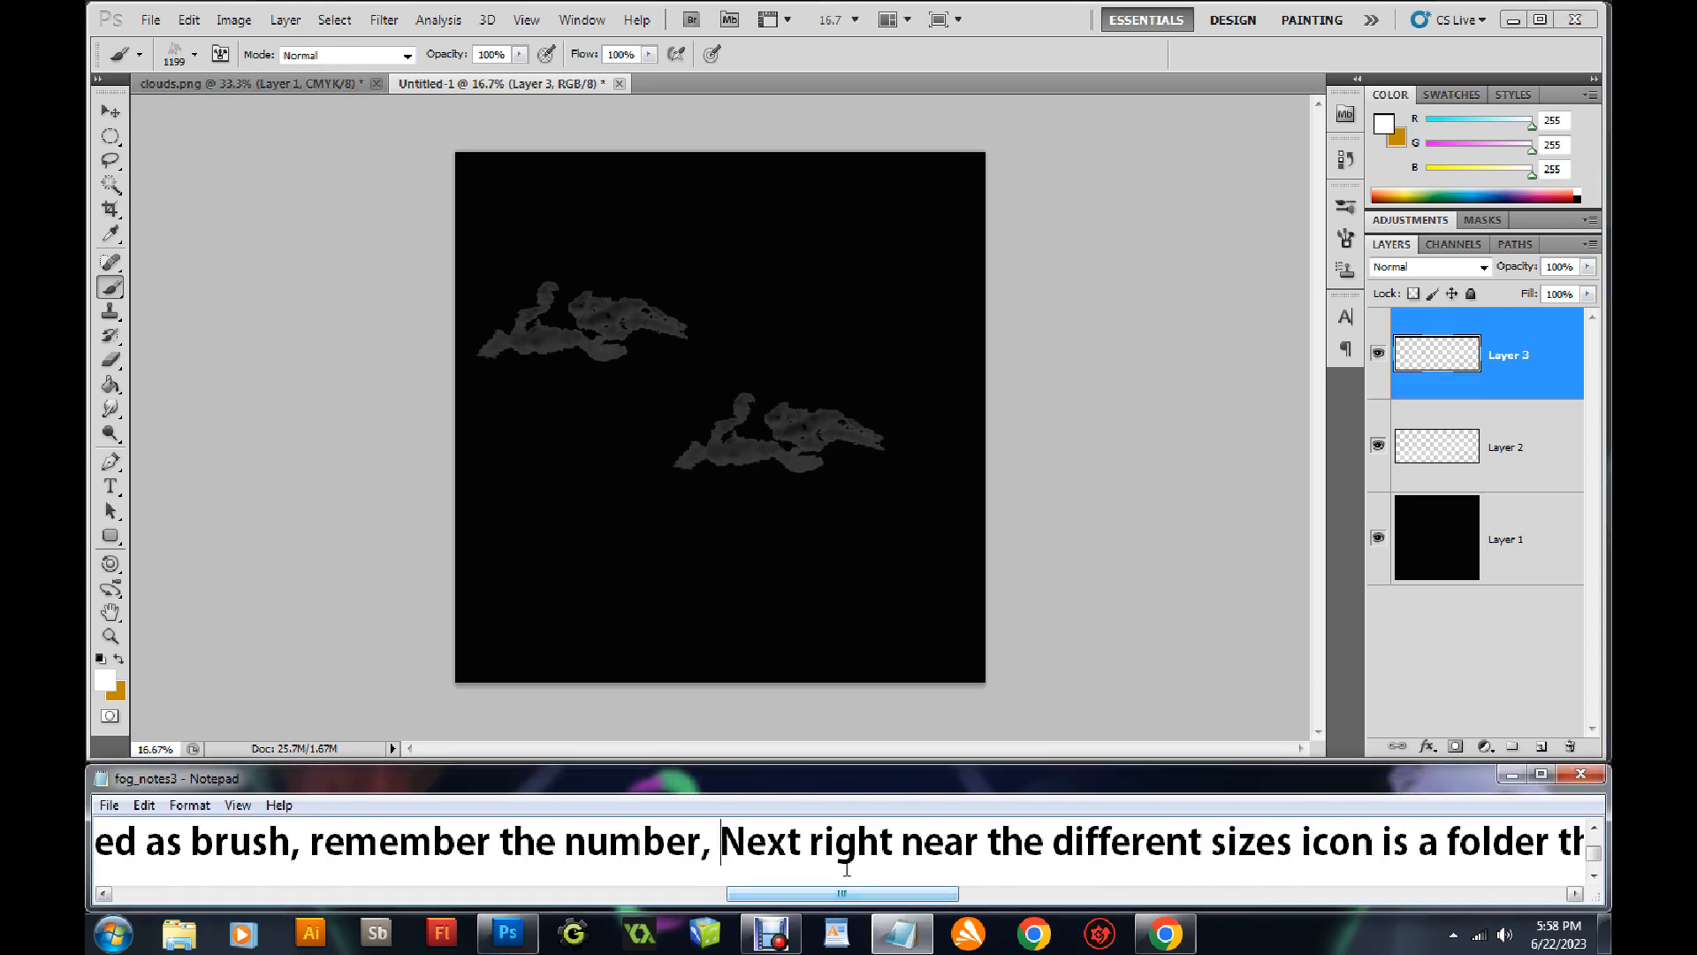
pyautogui.write('amd c')
pyautogui.press('BackSpace')
pyautogui.press('BackSpace')
pyautogui.press('BackSpace')
pyautogui.press('BackSpace')
pyautogui.write('nd click ')
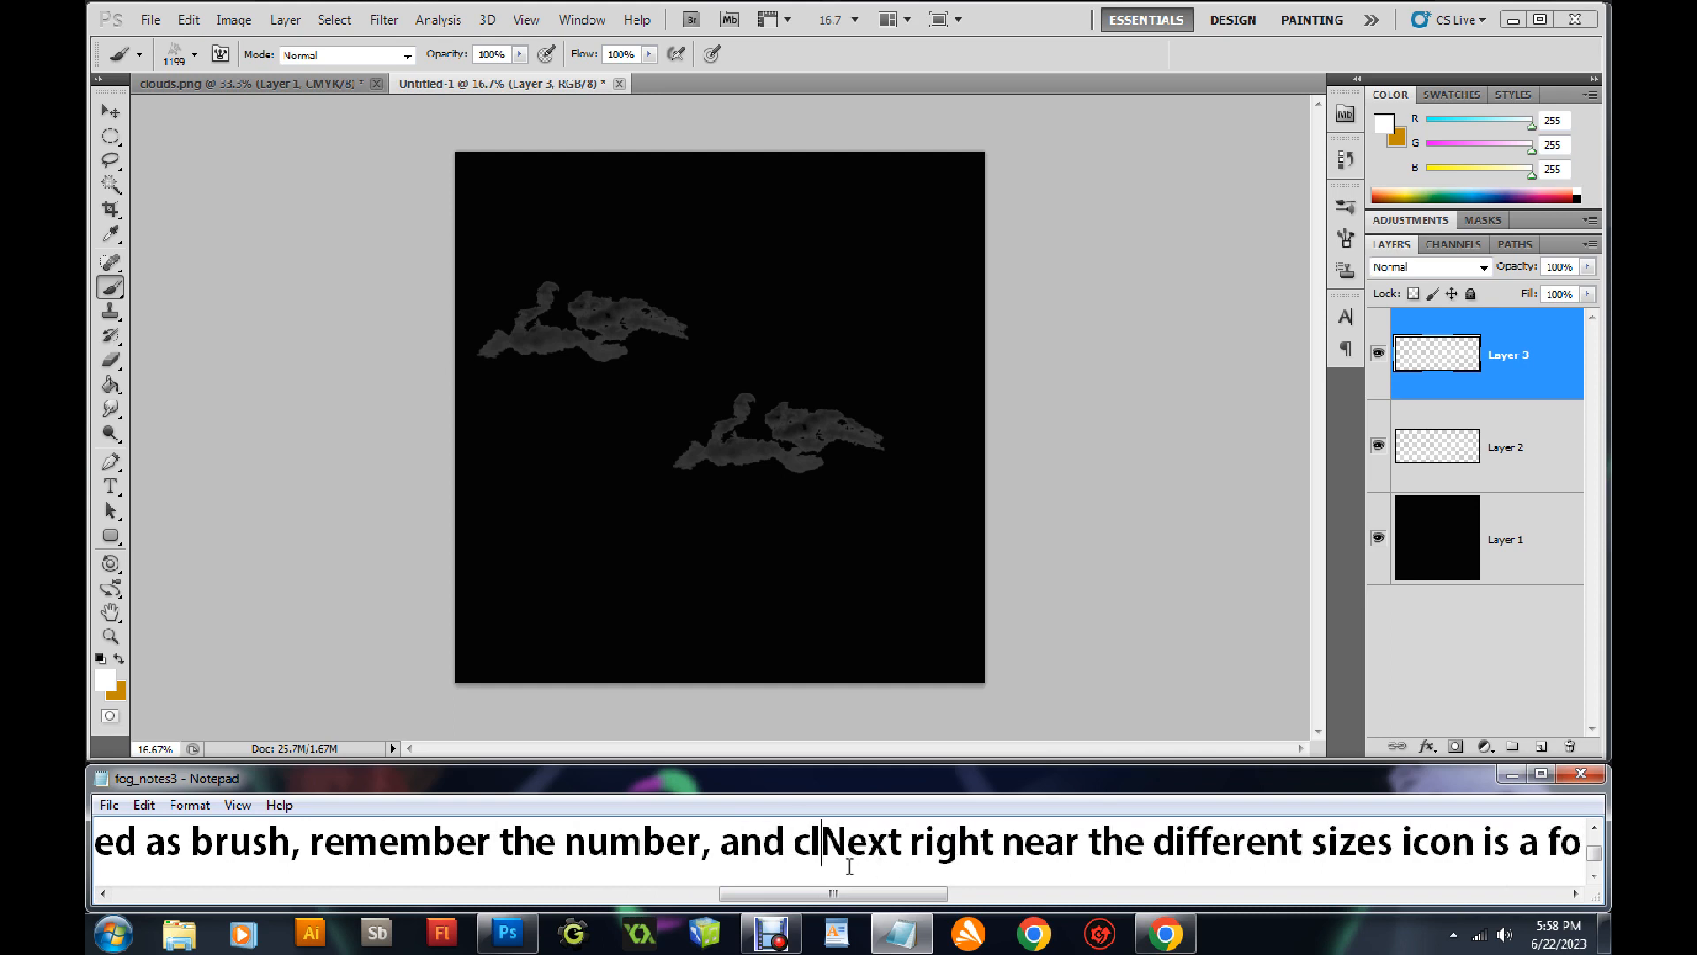
pyautogui.write('in th')
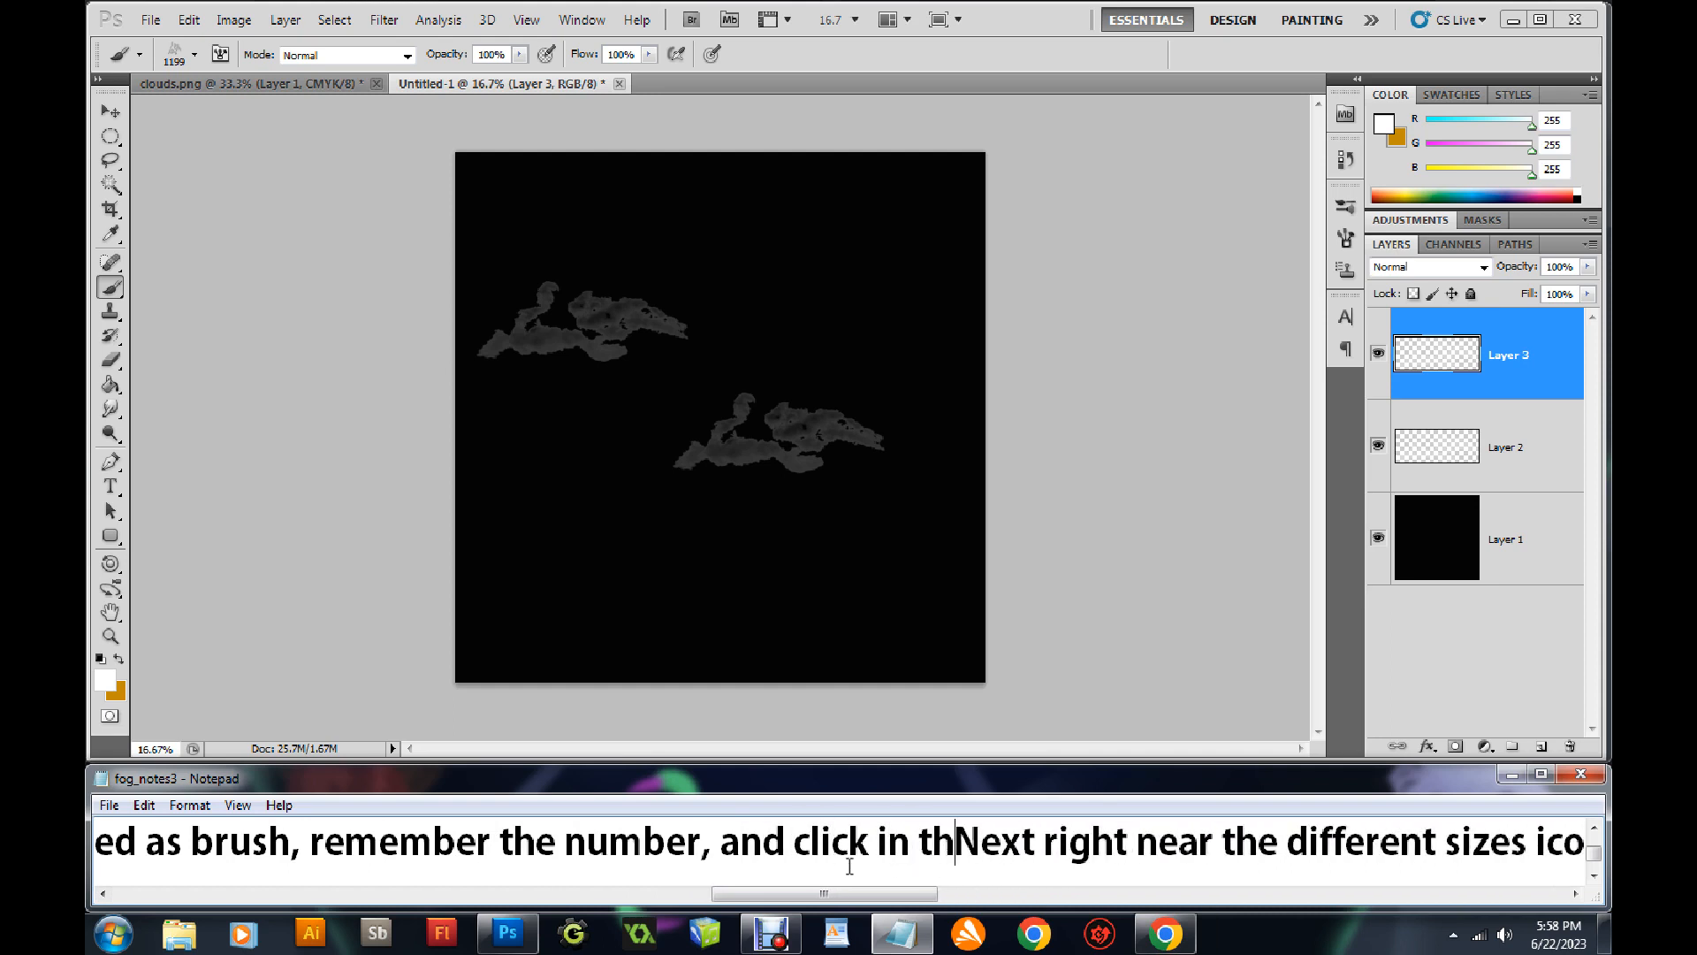
pyautogui.press('BackSpace')
pyautogui.press('BackSpace')
pyautogui.press('BackSpace')
pyautogui.press('BackSpace')
pyautogui.press('BackSpace')
pyautogui.write("on the background to make you'")
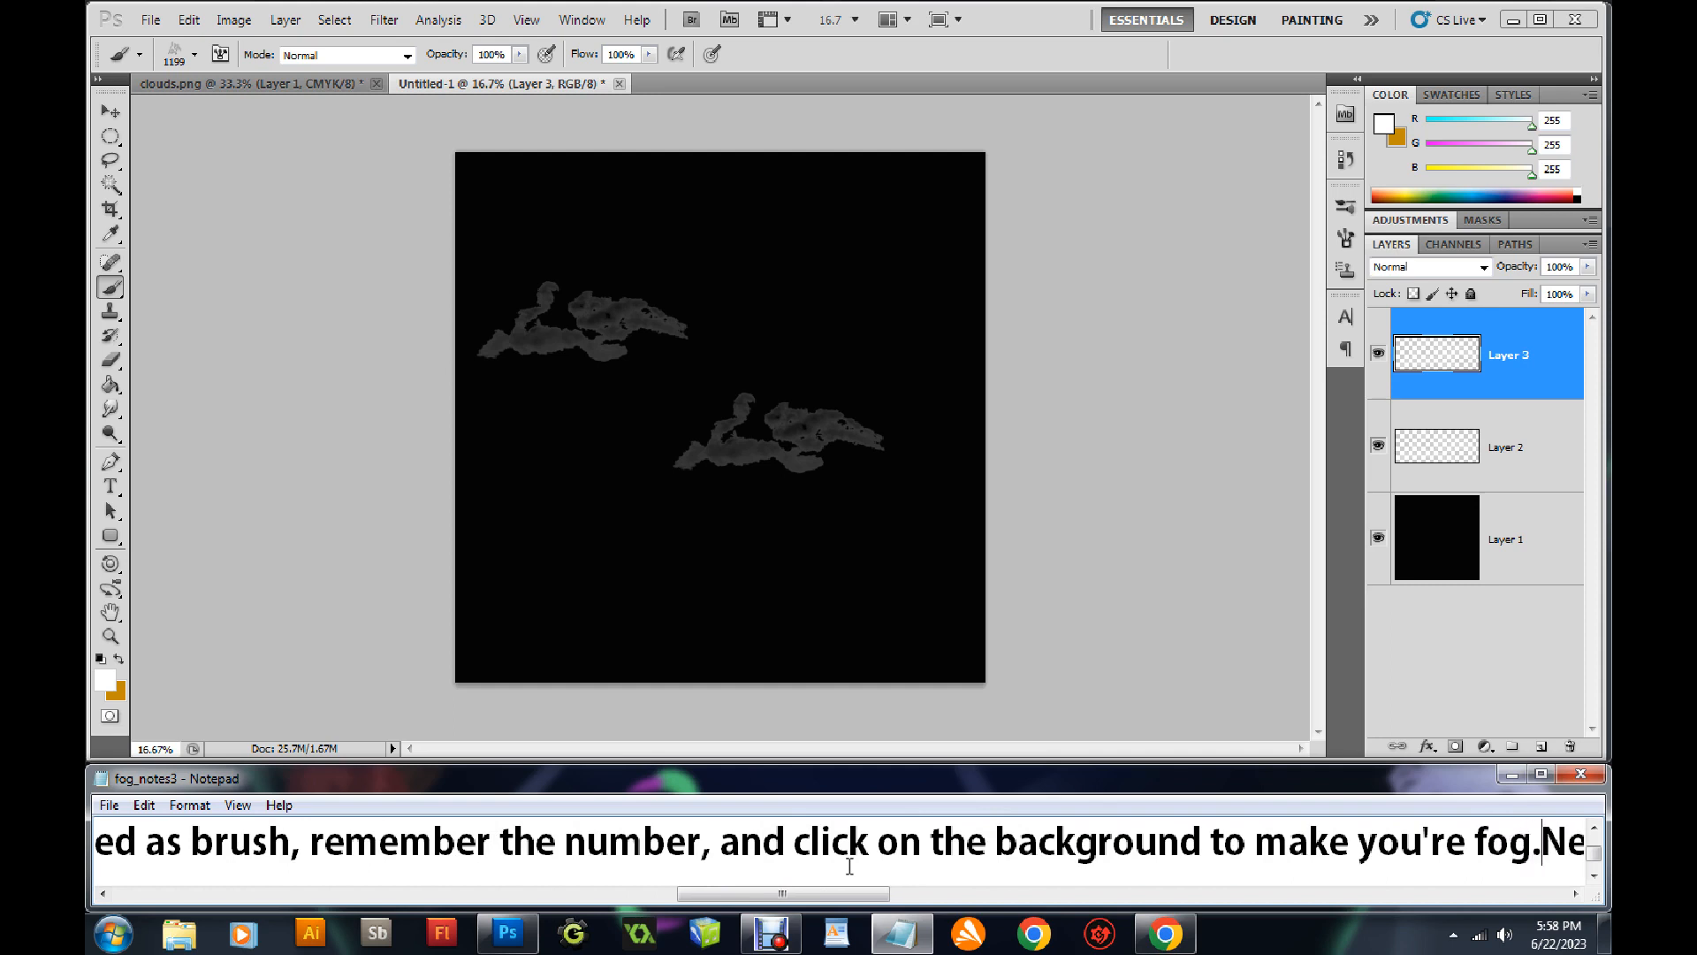
# Switch to Photoshop and open the detailed brush settings for the cloud brush
pyautogui.moveTo(798, 891)
pyautogui.mouseDown()
pyautogui.moveTo(1167, 875)
pyautogui.moveTo(375, 877)
pyautogui.moveTo(210, 895)
pyautogui.moveTo(952, 901)
pyautogui.mouseUp()
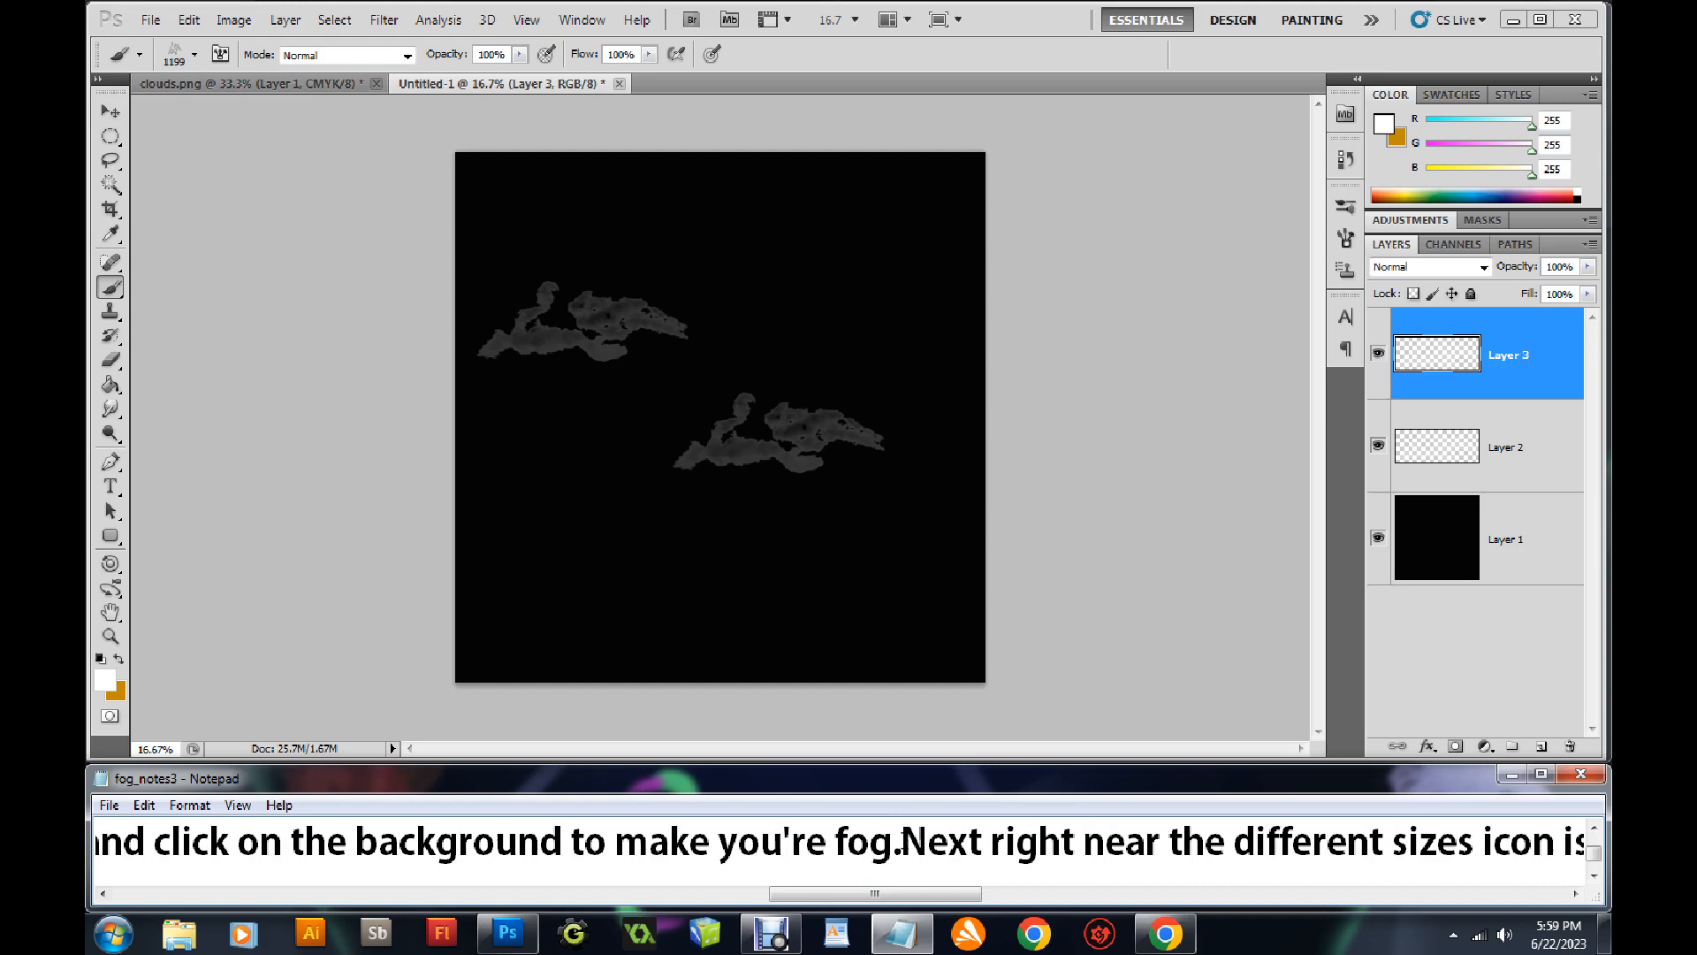
pyautogui.click(901, 845)
pyautogui.moveTo(941, 893); pyautogui.dragTo(1155, 903)
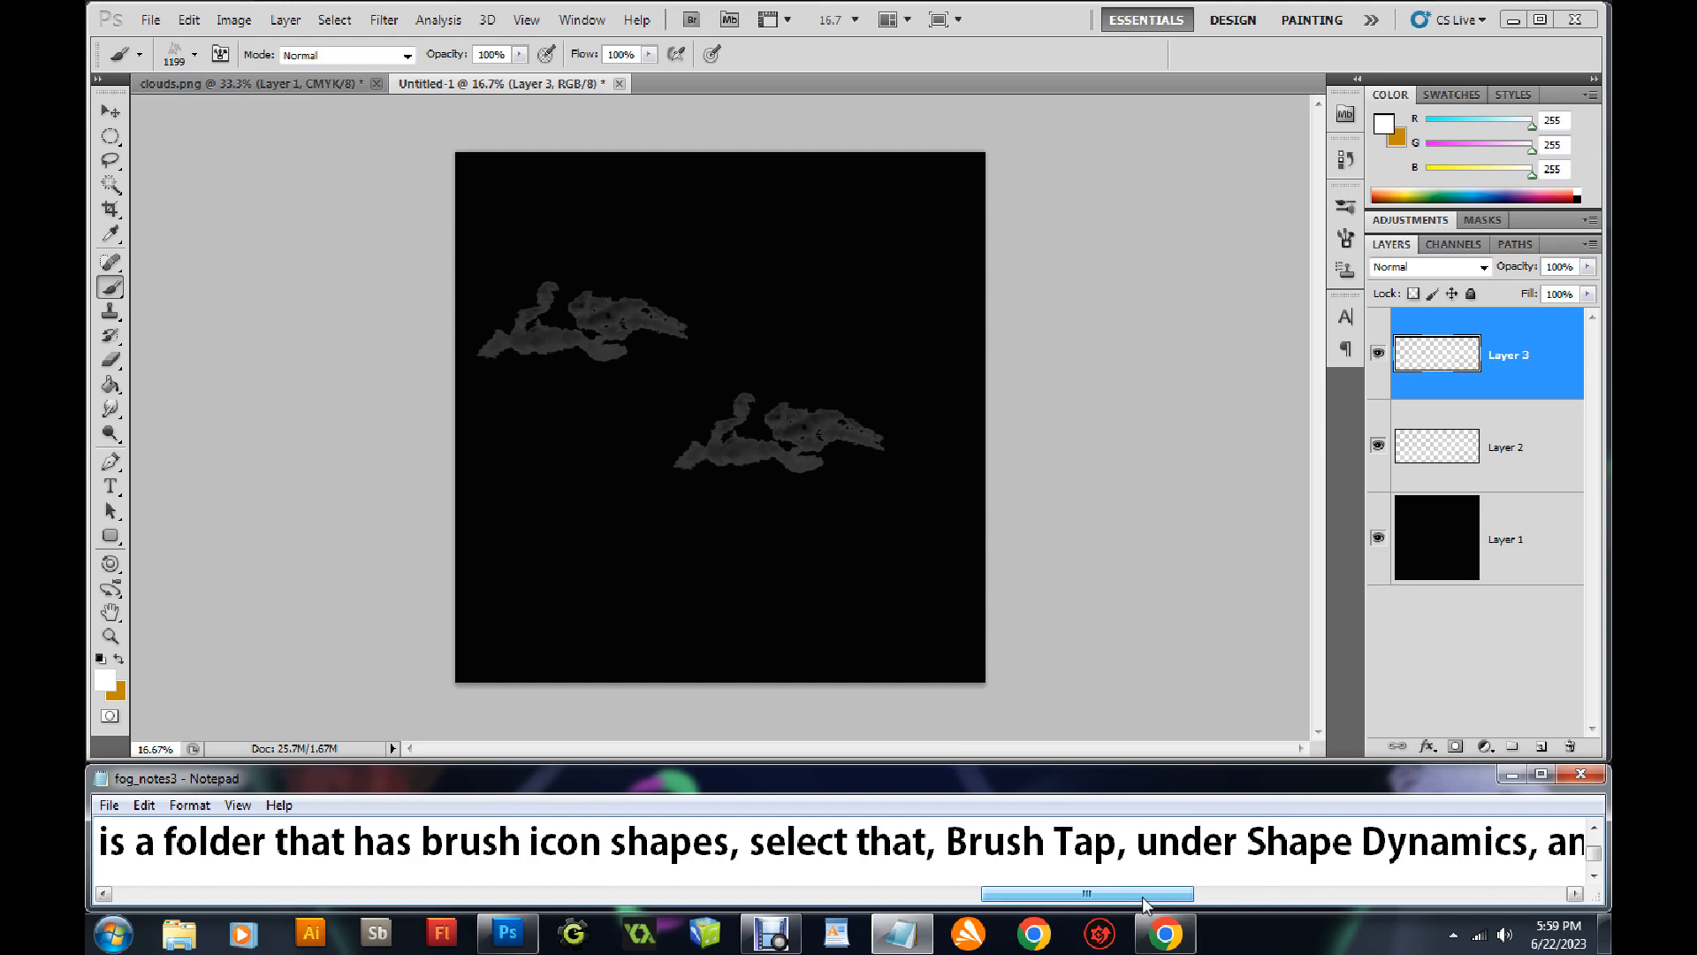
pyautogui.click(220, 57)
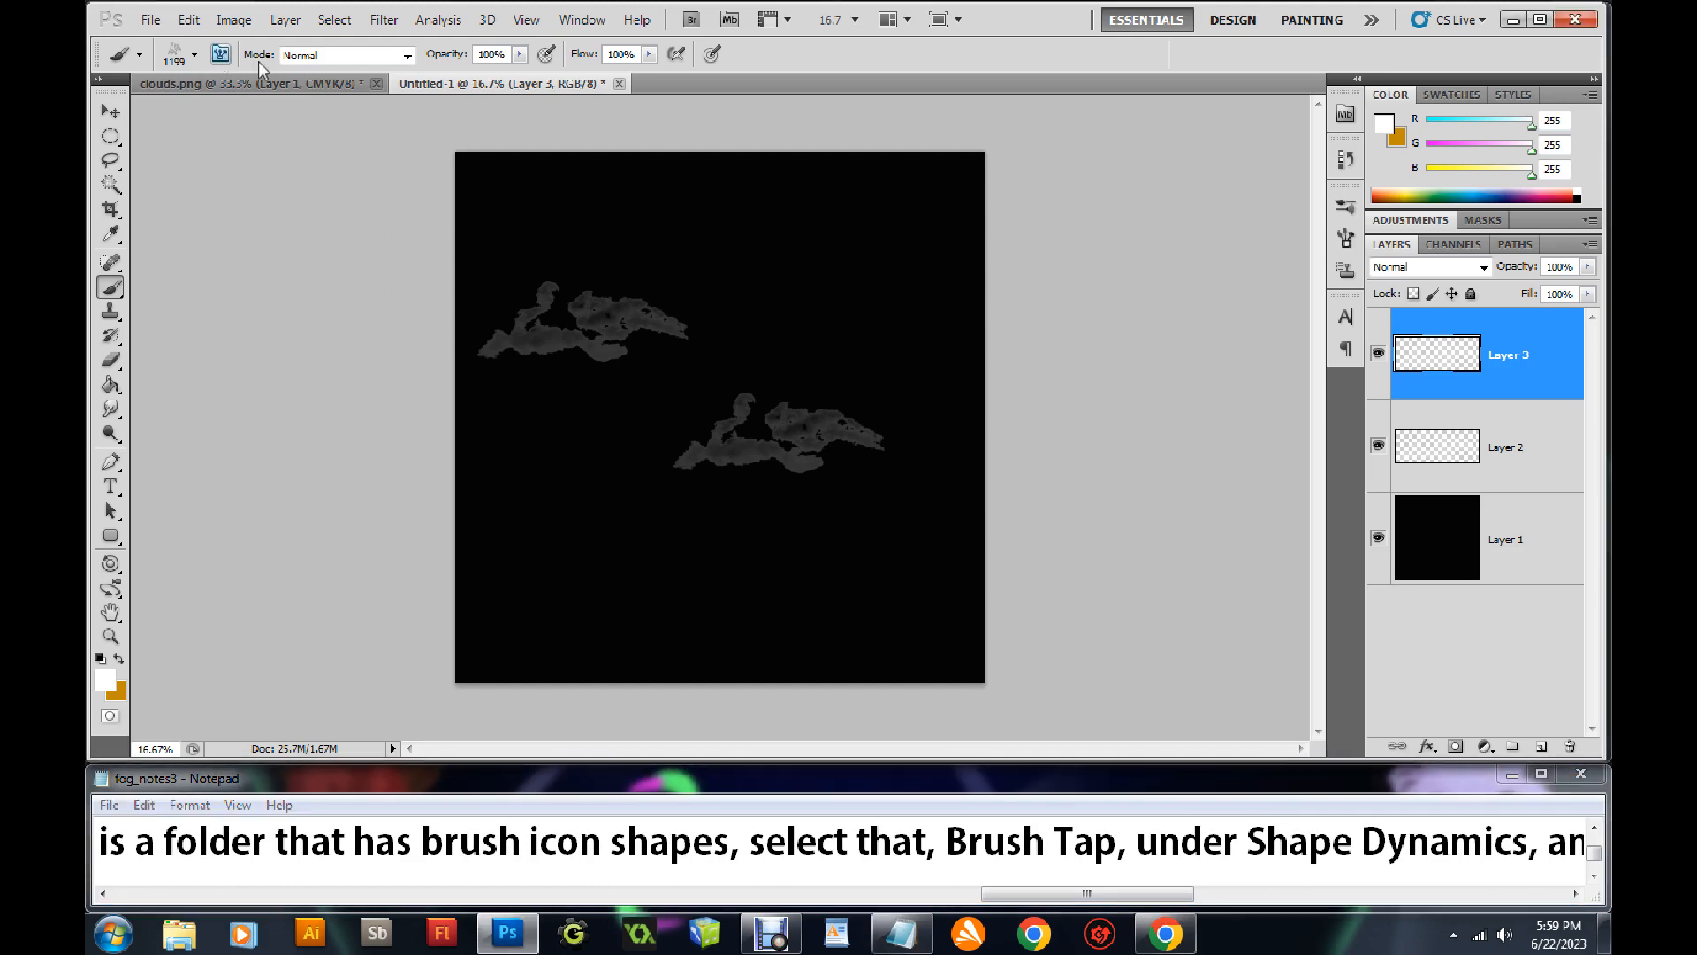
pyautogui.click(221, 57)
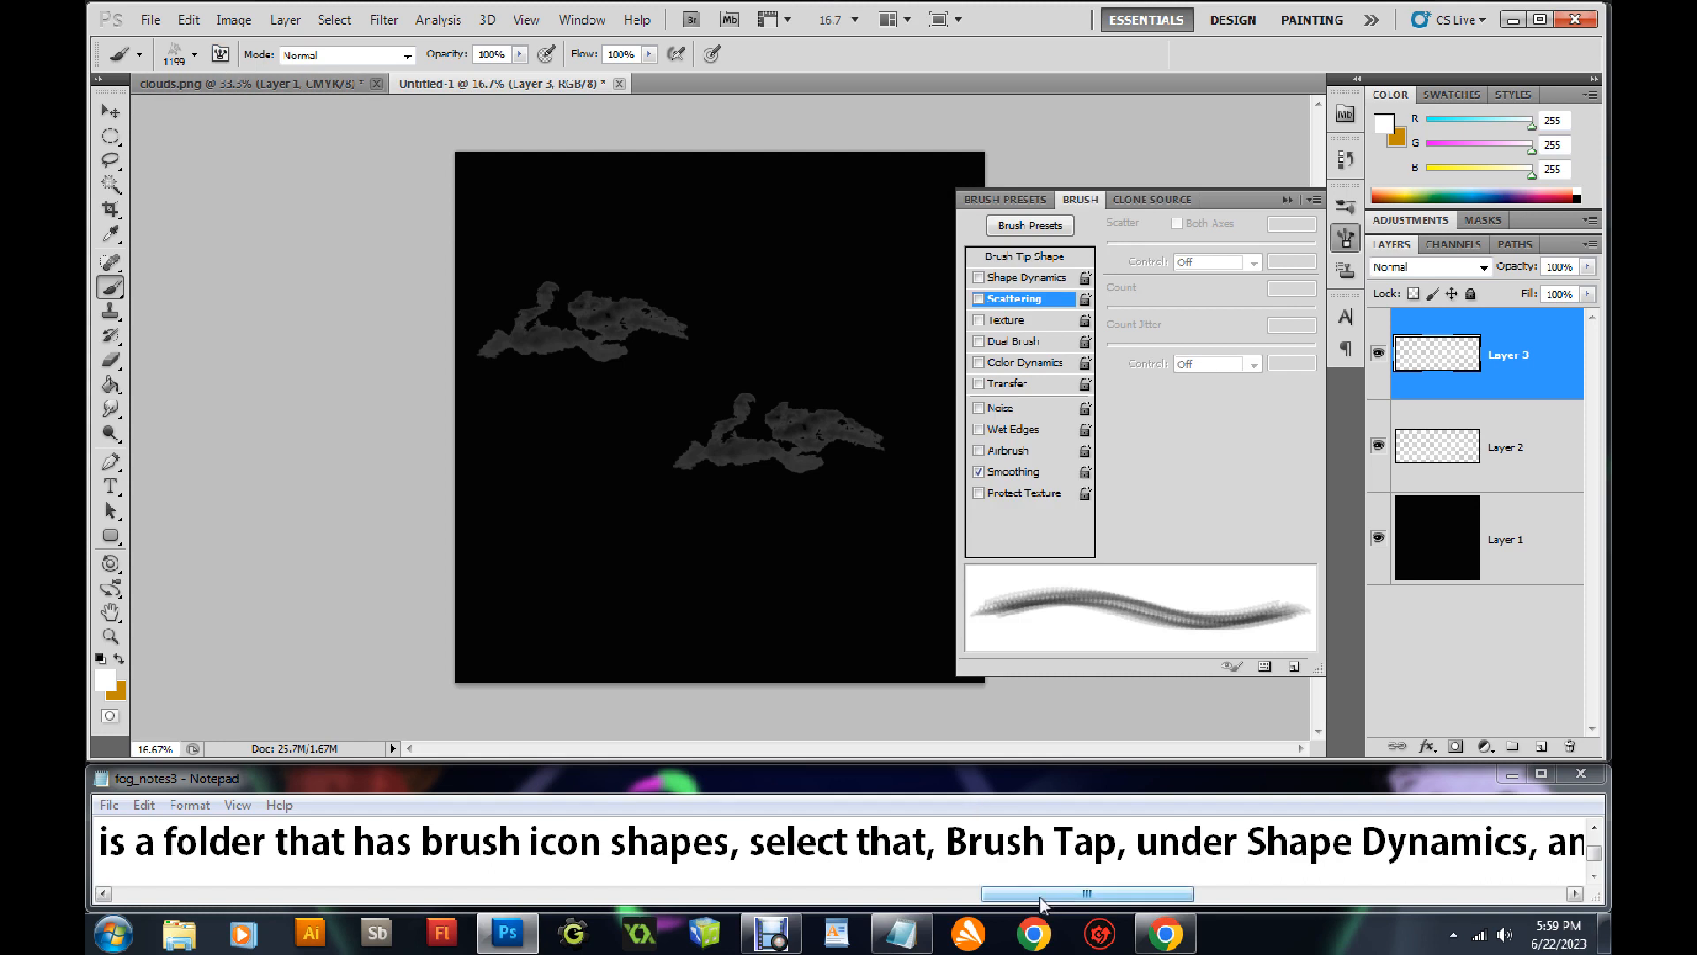
pyautogui.click(1048, 202)
pyautogui.click(1080, 202)
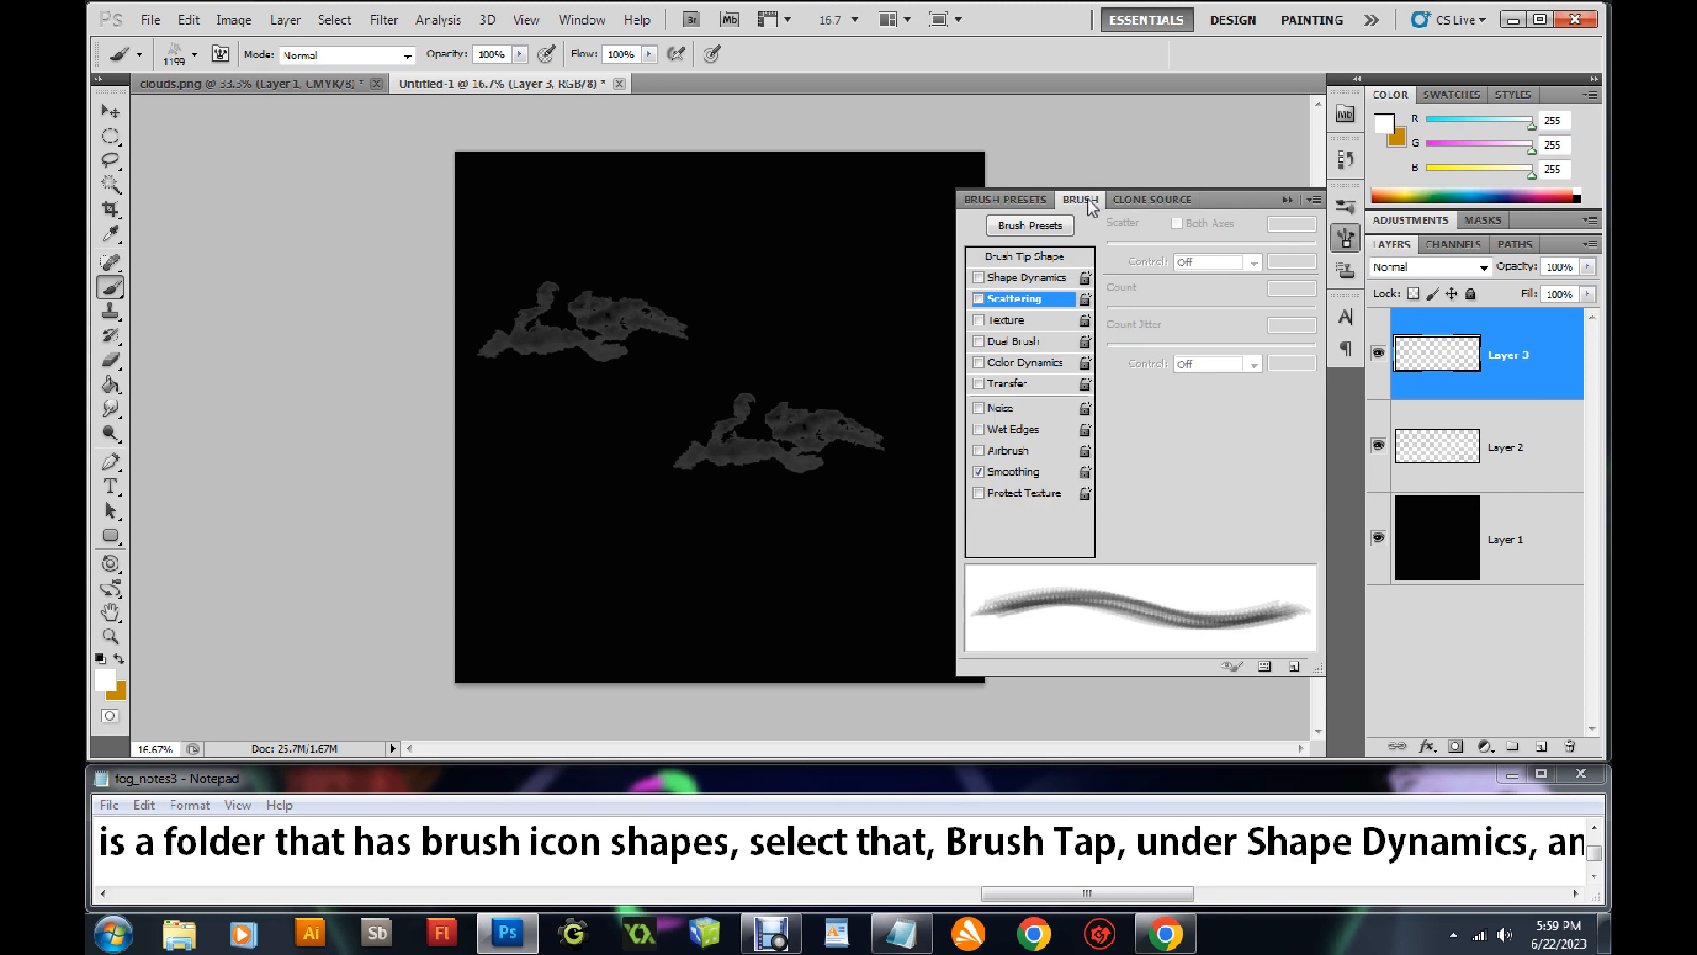
# Enable Shape Dynamics for the cloud brush, raise its Angle Jitter and lower its Roundness Jitter
pyautogui.moveTo(1158, 902); pyautogui.dragTo(1262, 903)
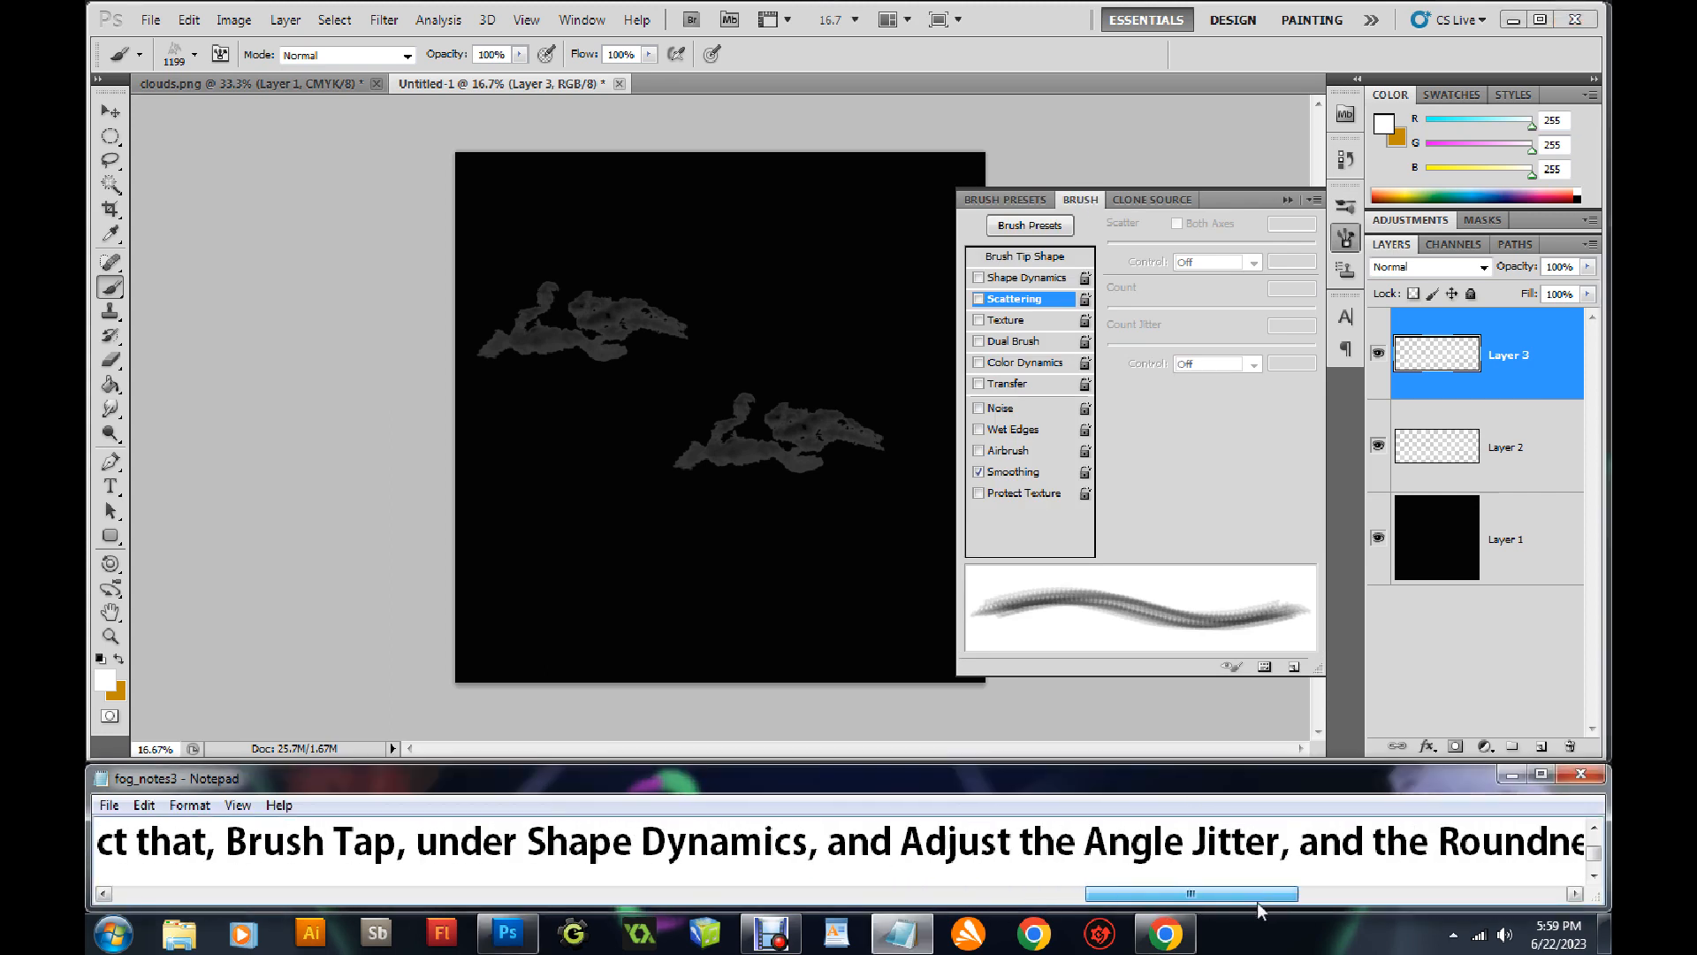
pyautogui.click(980, 278)
pyautogui.click(1021, 281)
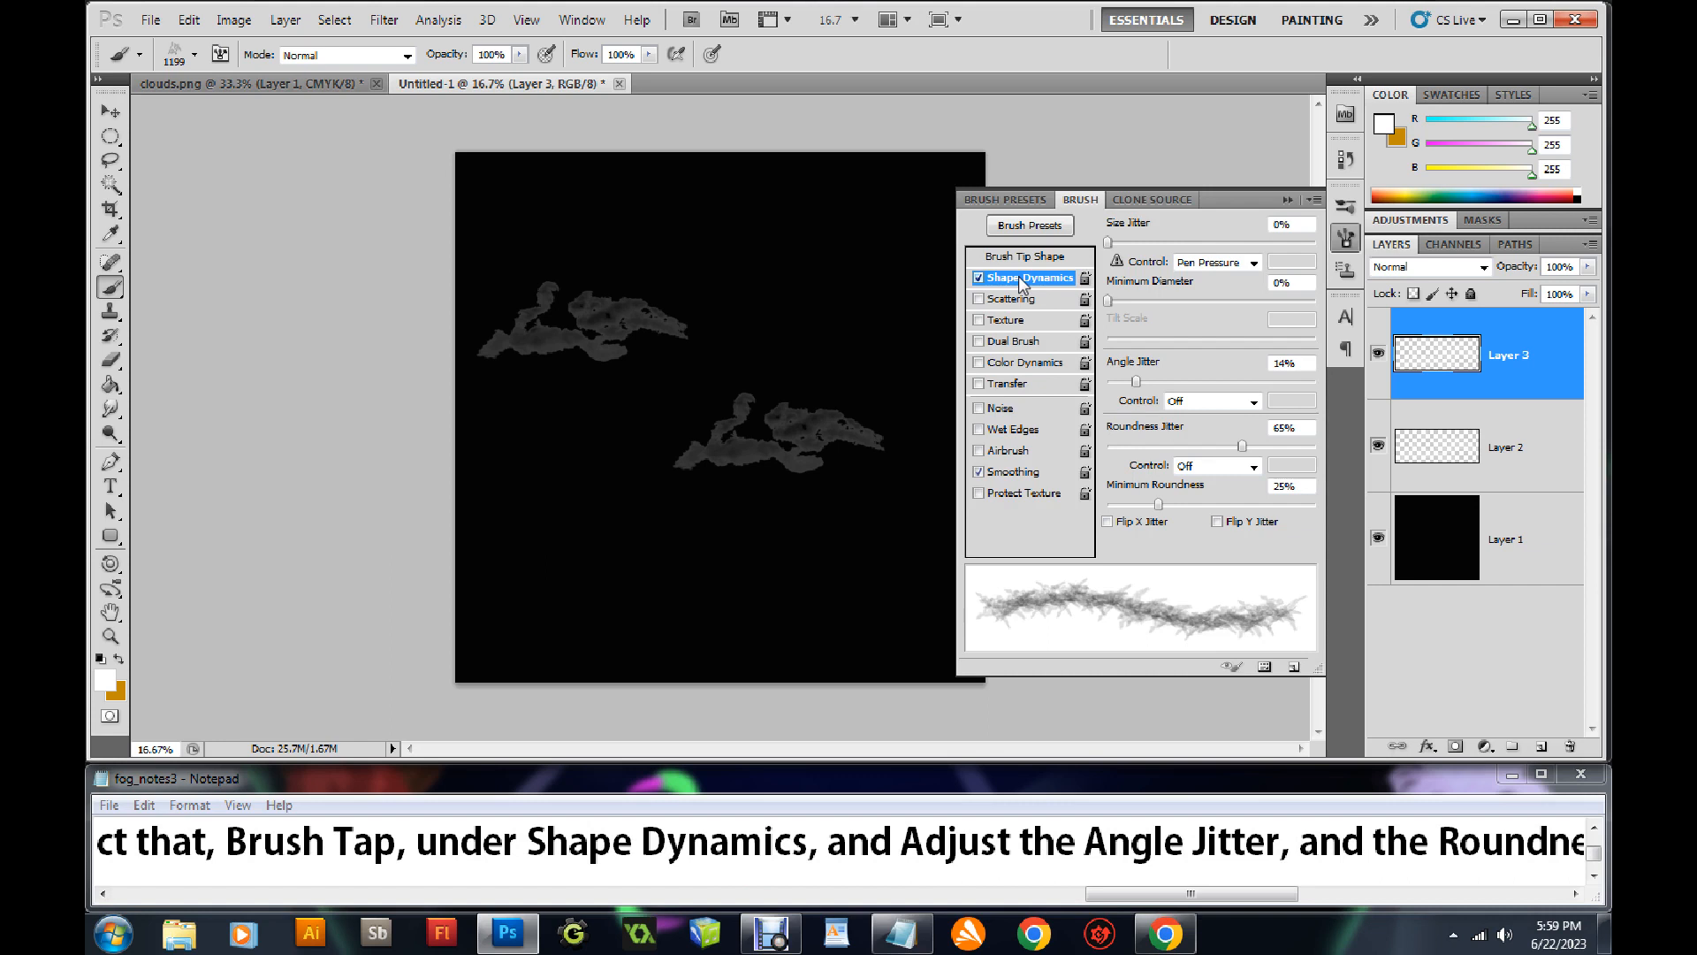
pyautogui.moveTo(1129, 902); pyautogui.dragTo(1172, 901)
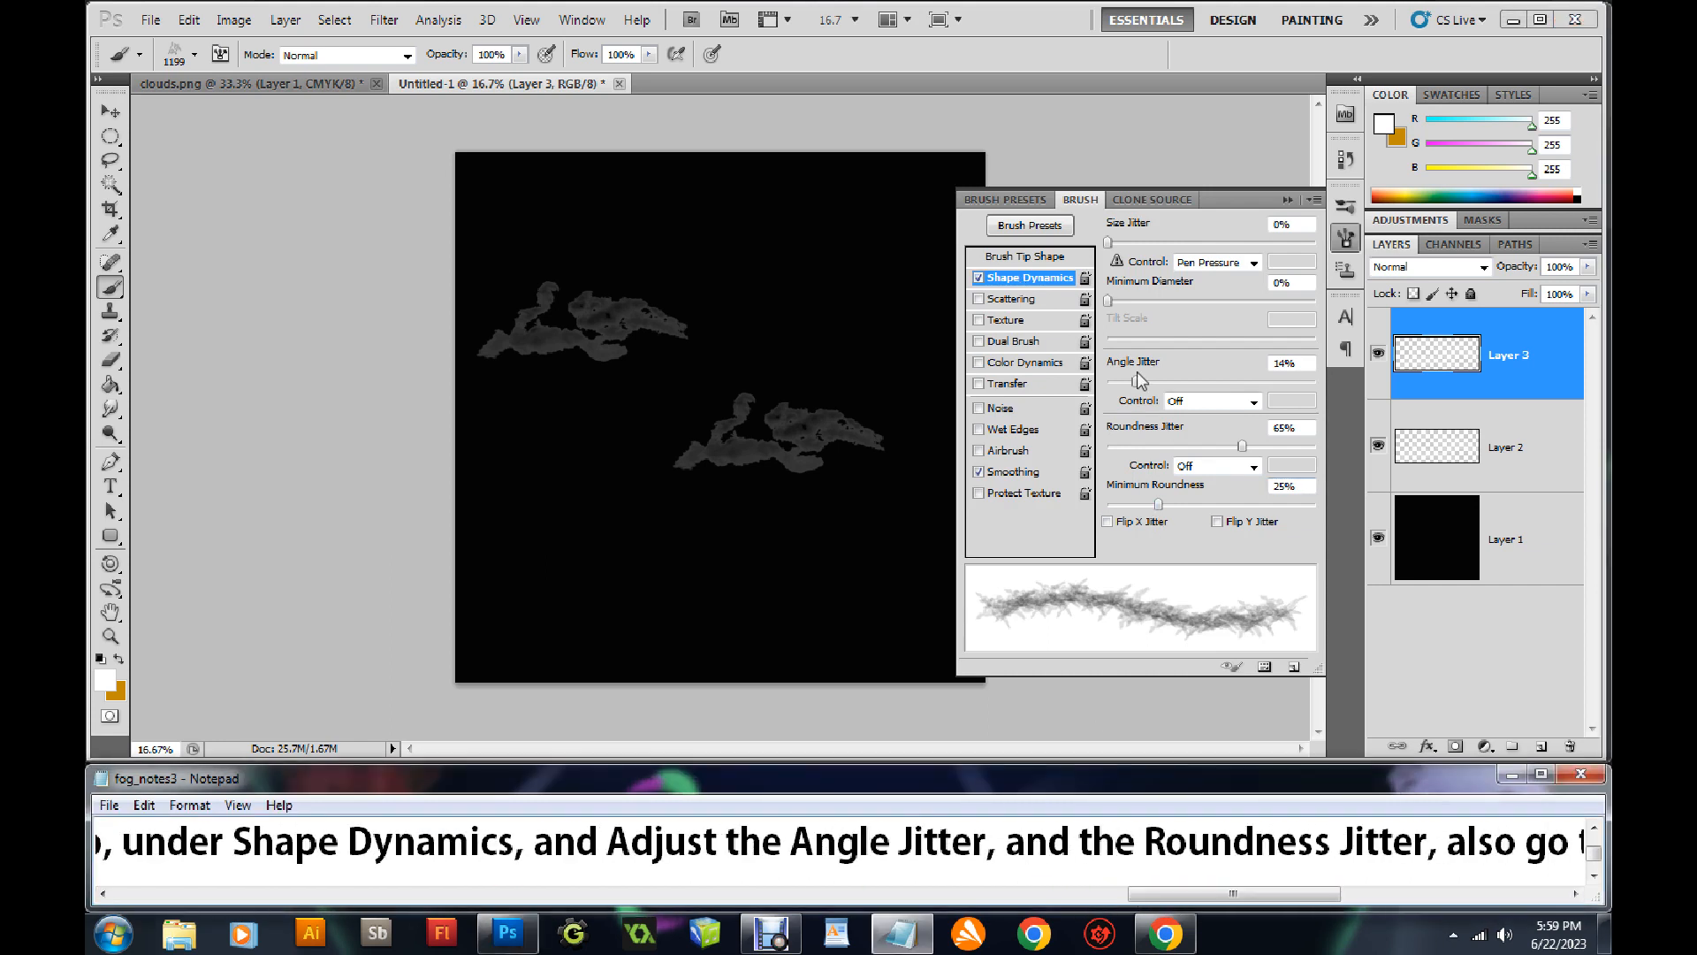
pyautogui.click(1137, 380)
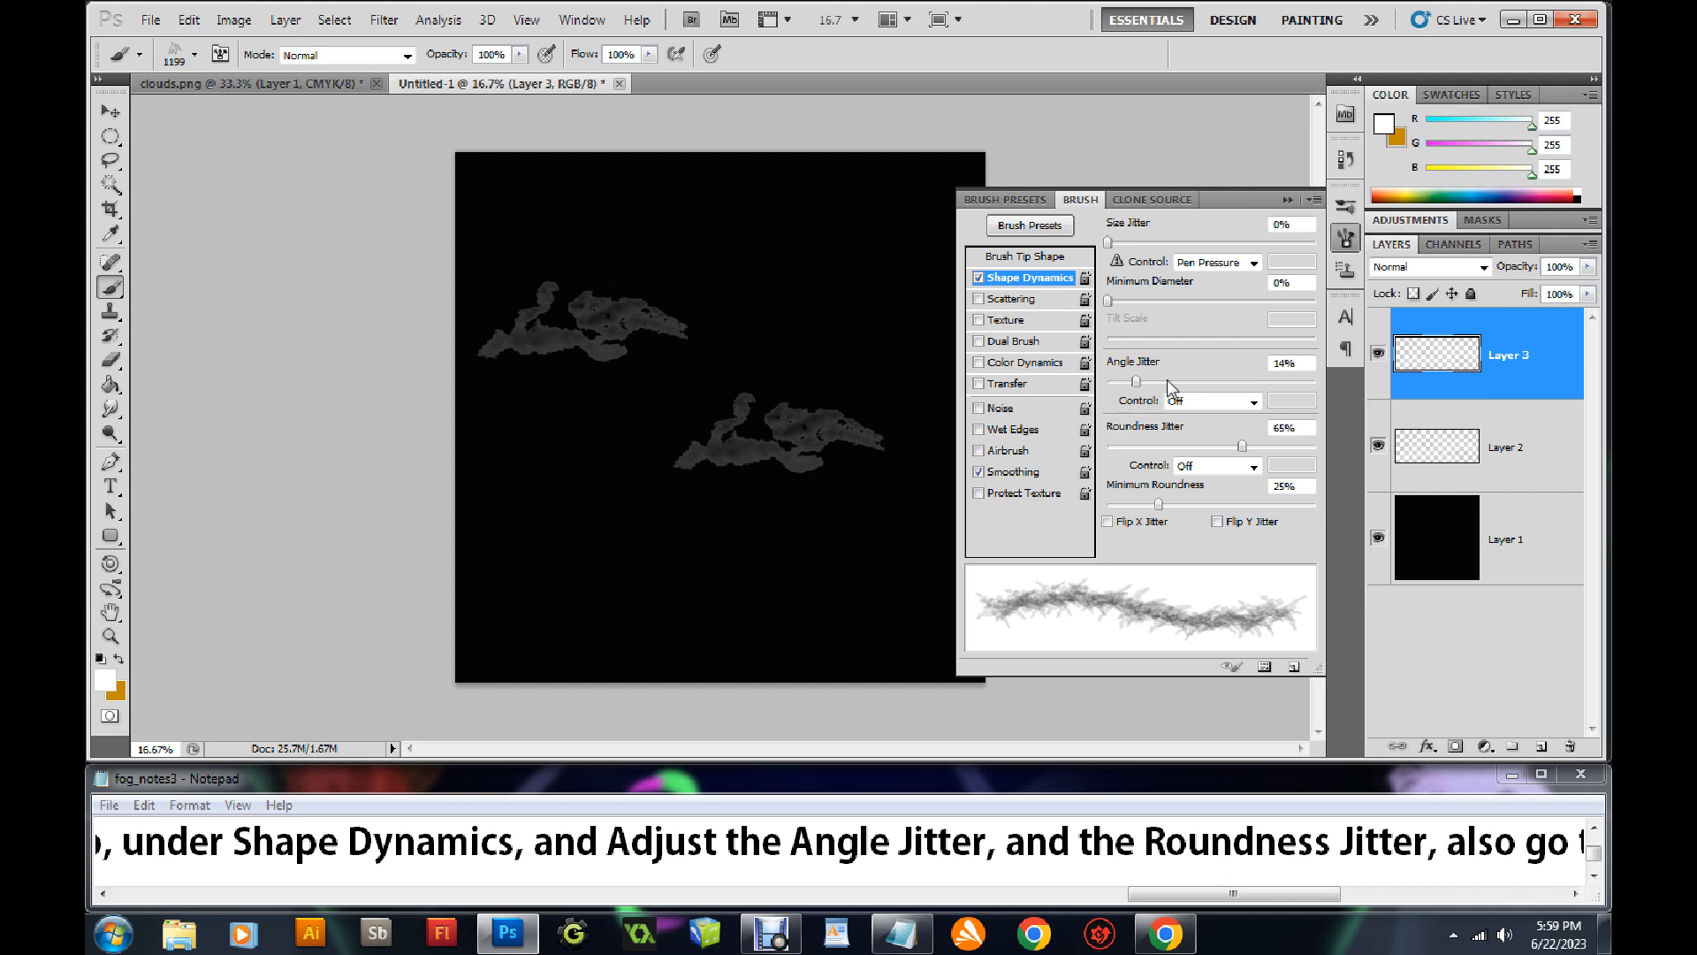
pyautogui.moveTo(1138, 381); pyautogui.dragTo(1165, 382)
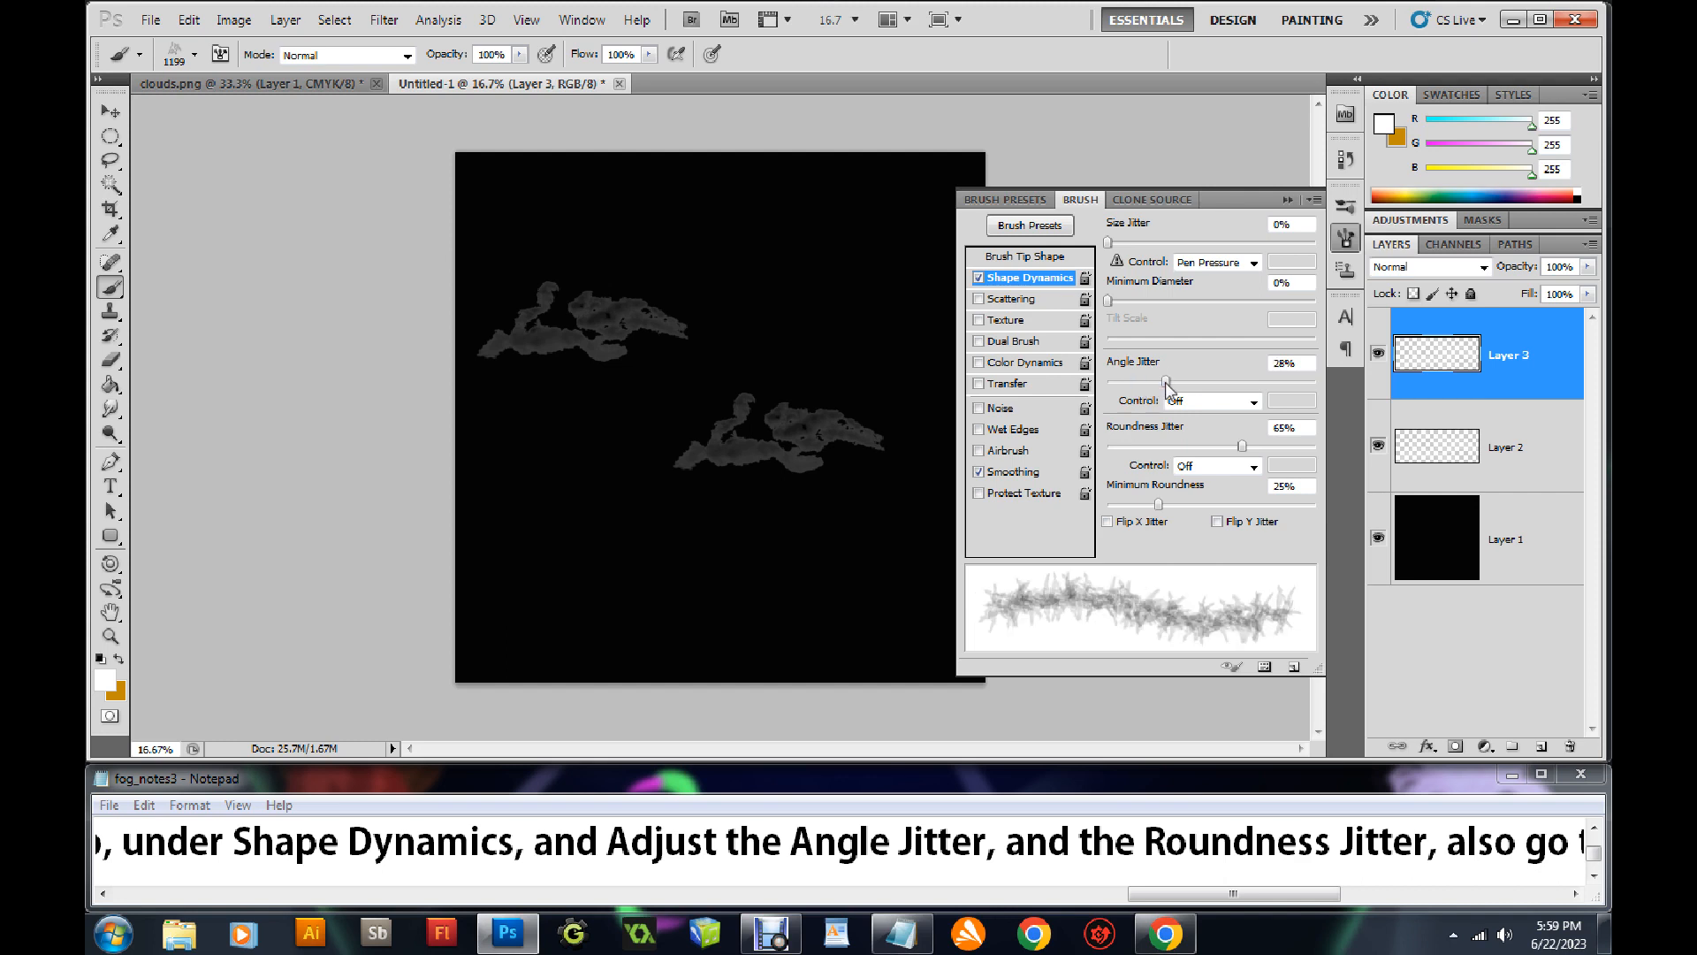
pyautogui.moveTo(1242, 446)
pyautogui.mouseDown()
pyautogui.moveTo(1130, 447)
pyautogui.moveTo(1199, 437)
pyautogui.moveTo(1184, 447)
pyautogui.mouseUp()
pyautogui.moveTo(1167, 382); pyautogui.dragTo(1180, 387)
# Enable Scattering for the cloud brush and set its Count to 5
pyautogui.moveTo(1194, 906); pyautogui.dragTo(1355, 900)
pyautogui.click(980, 307)
pyautogui.click(979, 300)
pyautogui.click(1013, 300)
pyautogui.moveTo(1177, 307)
pyautogui.mouseDown()
pyautogui.moveTo(1211, 309)
pyautogui.moveTo(1239, 347)
pyautogui.moveTo(1138, 346)
pyautogui.moveTo(1160, 311)
pyautogui.mouseUp()
# Paint a wide, dense band of white fog across the lower half of the black canvas on Layer 3
pyautogui.moveTo(1361, 893); pyautogui.dragTo(141, 913)
pyautogui.click(1593, 875)
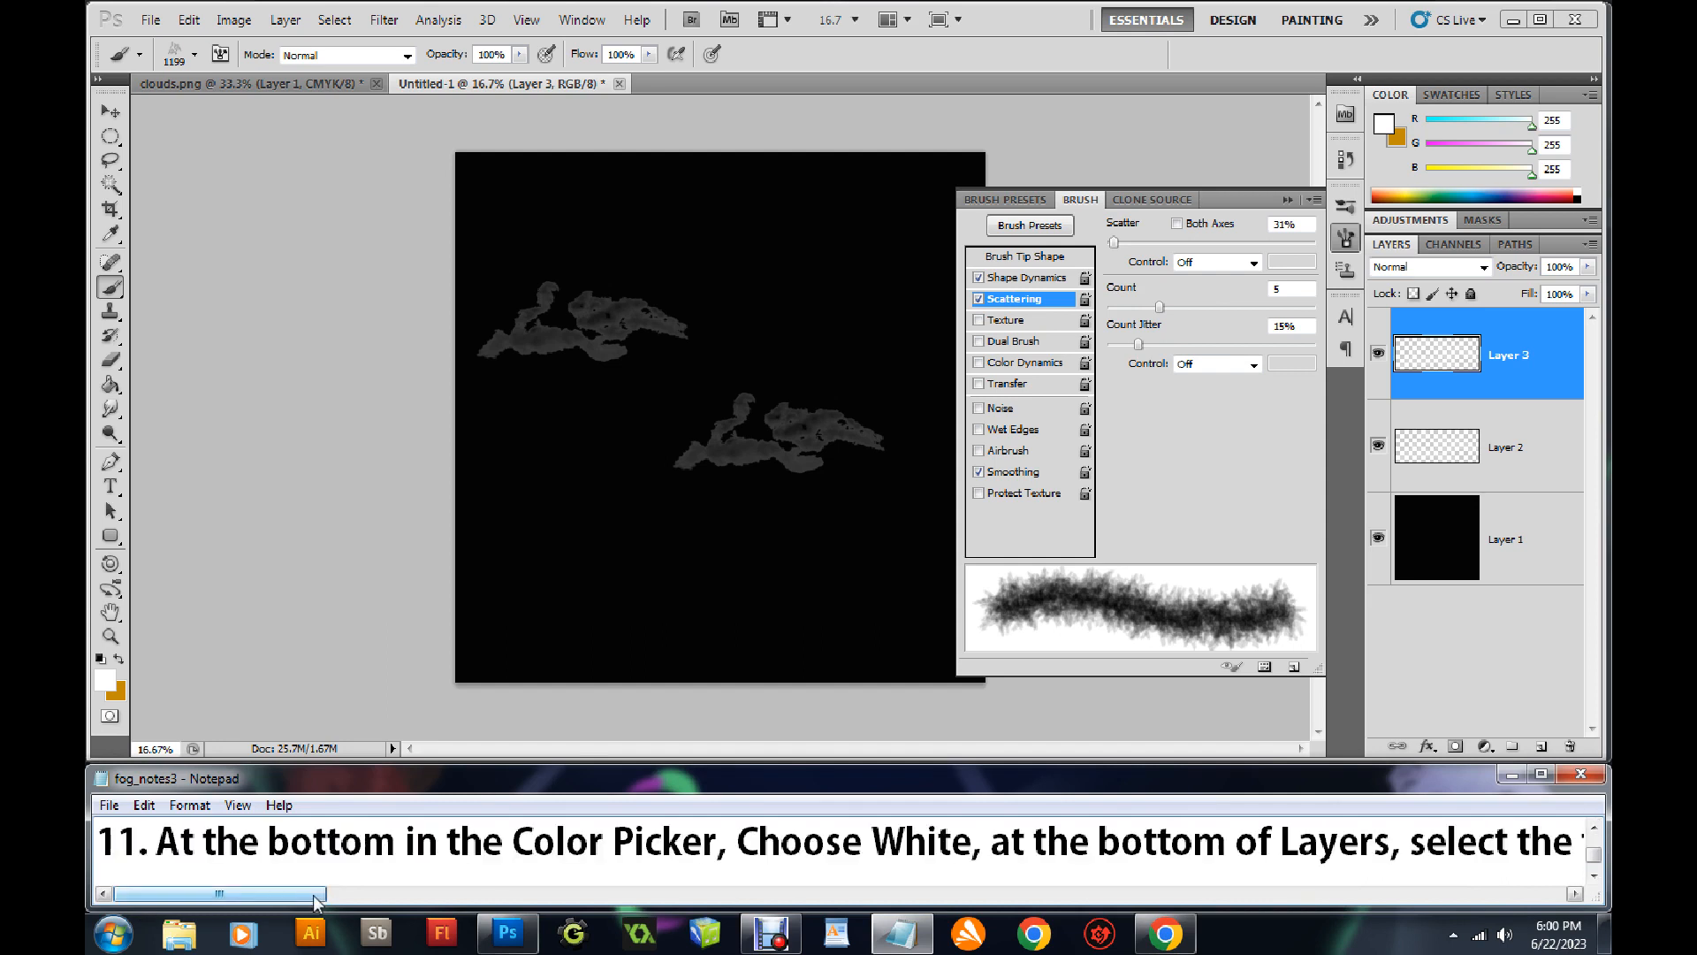
pyautogui.moveTo(314, 895); pyautogui.dragTo(408, 904)
pyautogui.moveTo(406, 902); pyautogui.dragTo(313, 902)
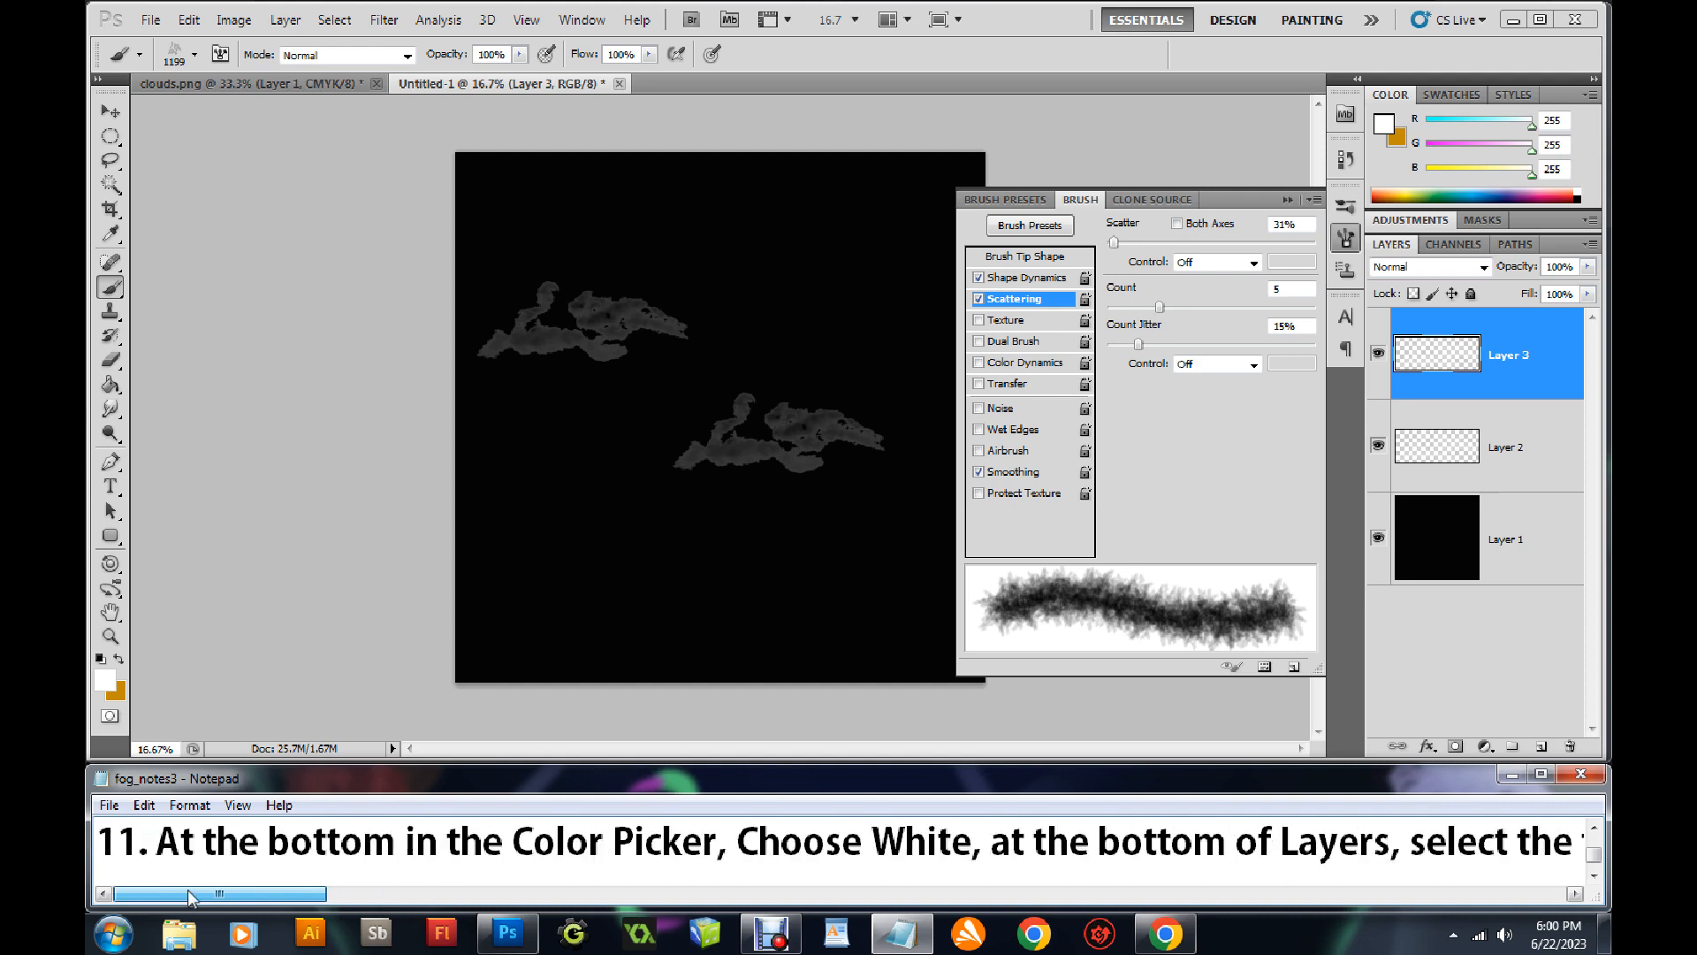
pyautogui.click(1594, 875)
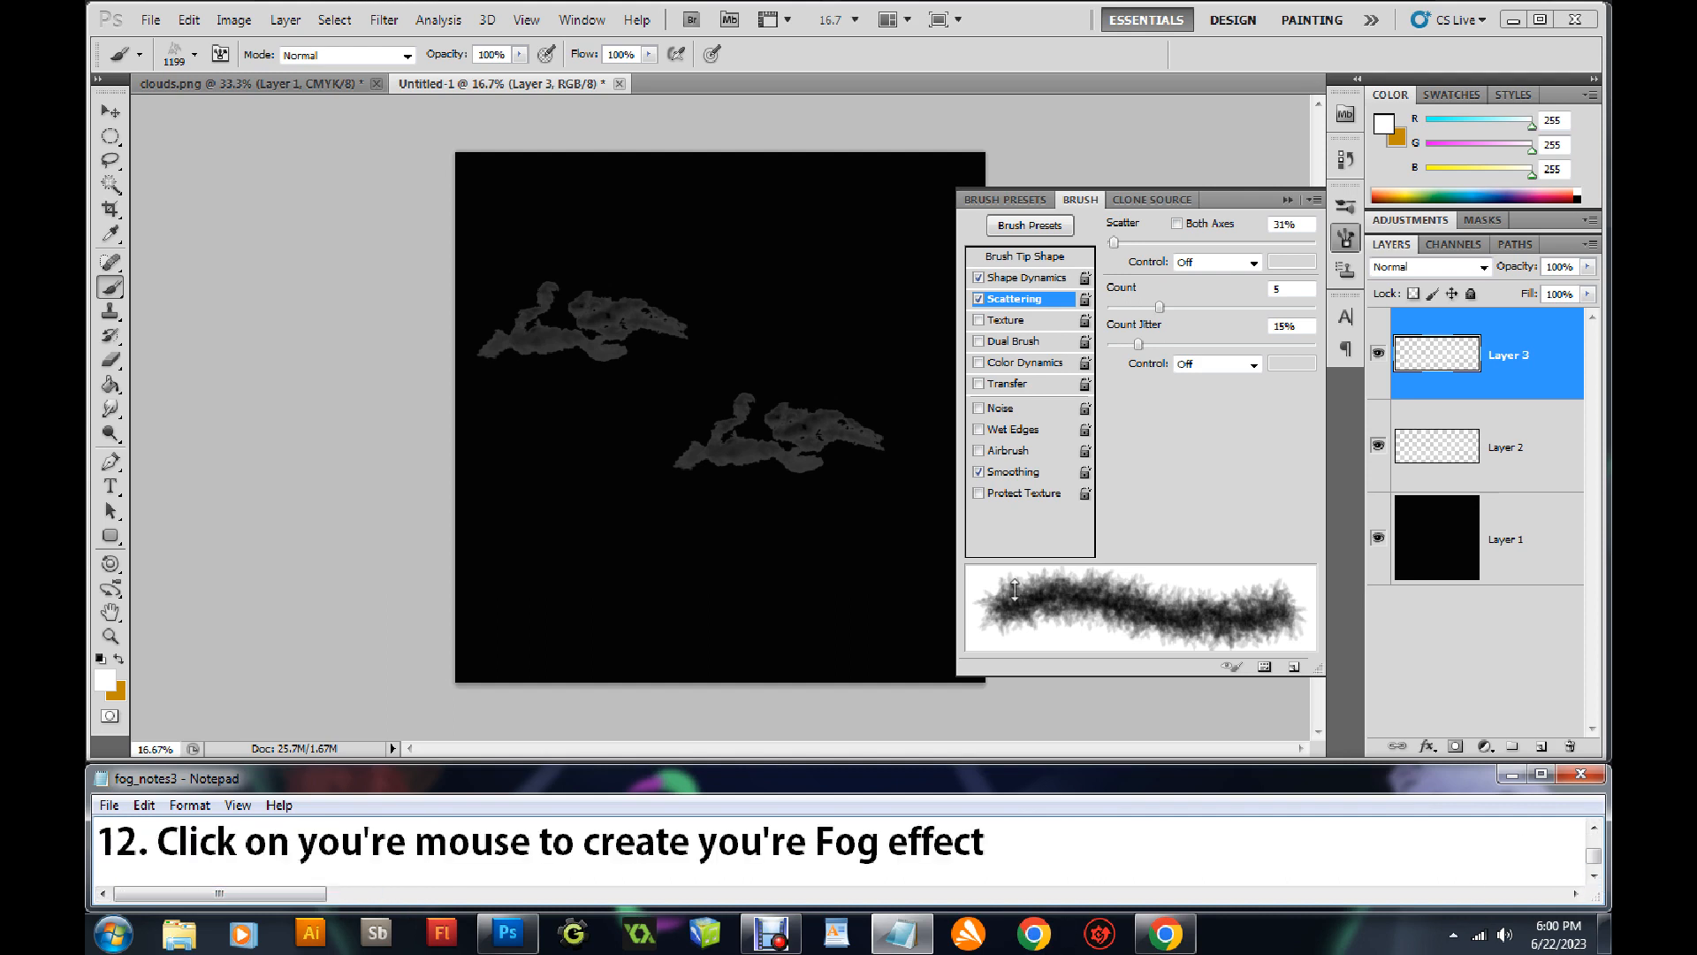
pyautogui.click(527, 581)
pyautogui.moveTo(530, 585); pyautogui.dragTo(881, 477)
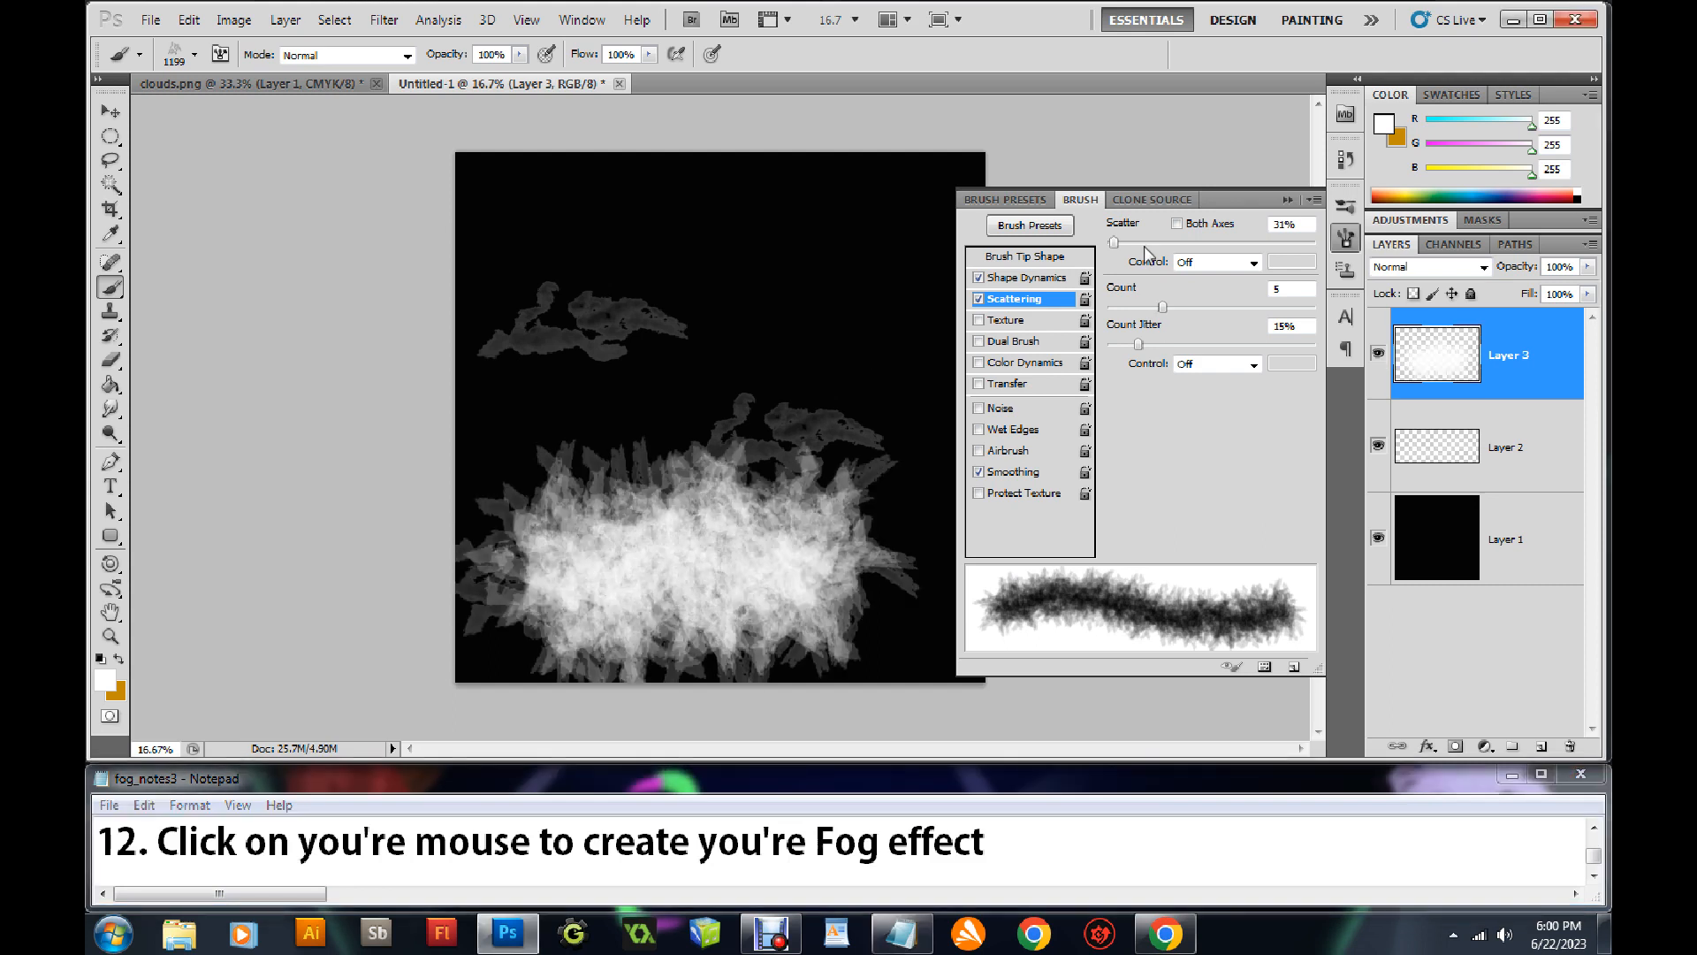
# Paint a second wide, dense band of white fog across the upper half of the canvas on Layer 3
pyautogui.click(1034, 298)
pyautogui.moveTo(841, 316)
pyautogui.mouseDown()
pyautogui.moveTo(778, 292)
pyautogui.moveTo(539, 301)
pyautogui.mouseUp()
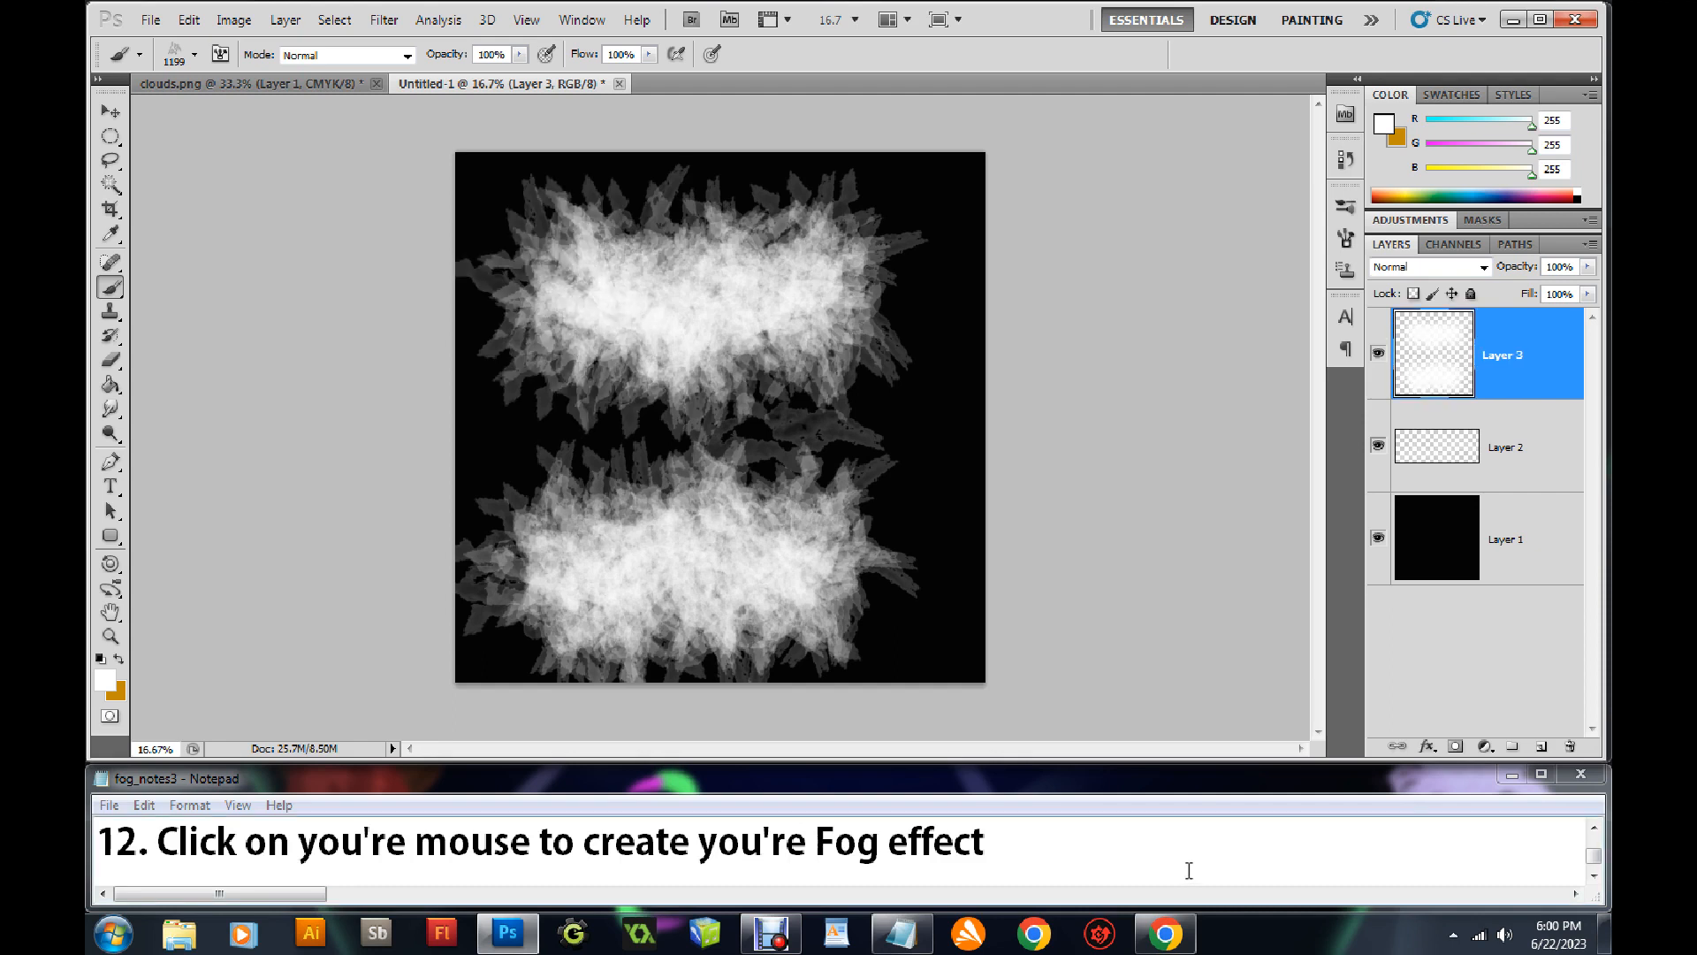
# Advance the notes to instruction 13 and apply a Gaussian Blur with a radius of 20.5 pixels to the fog on Layer 3
pyautogui.click(1594, 876)
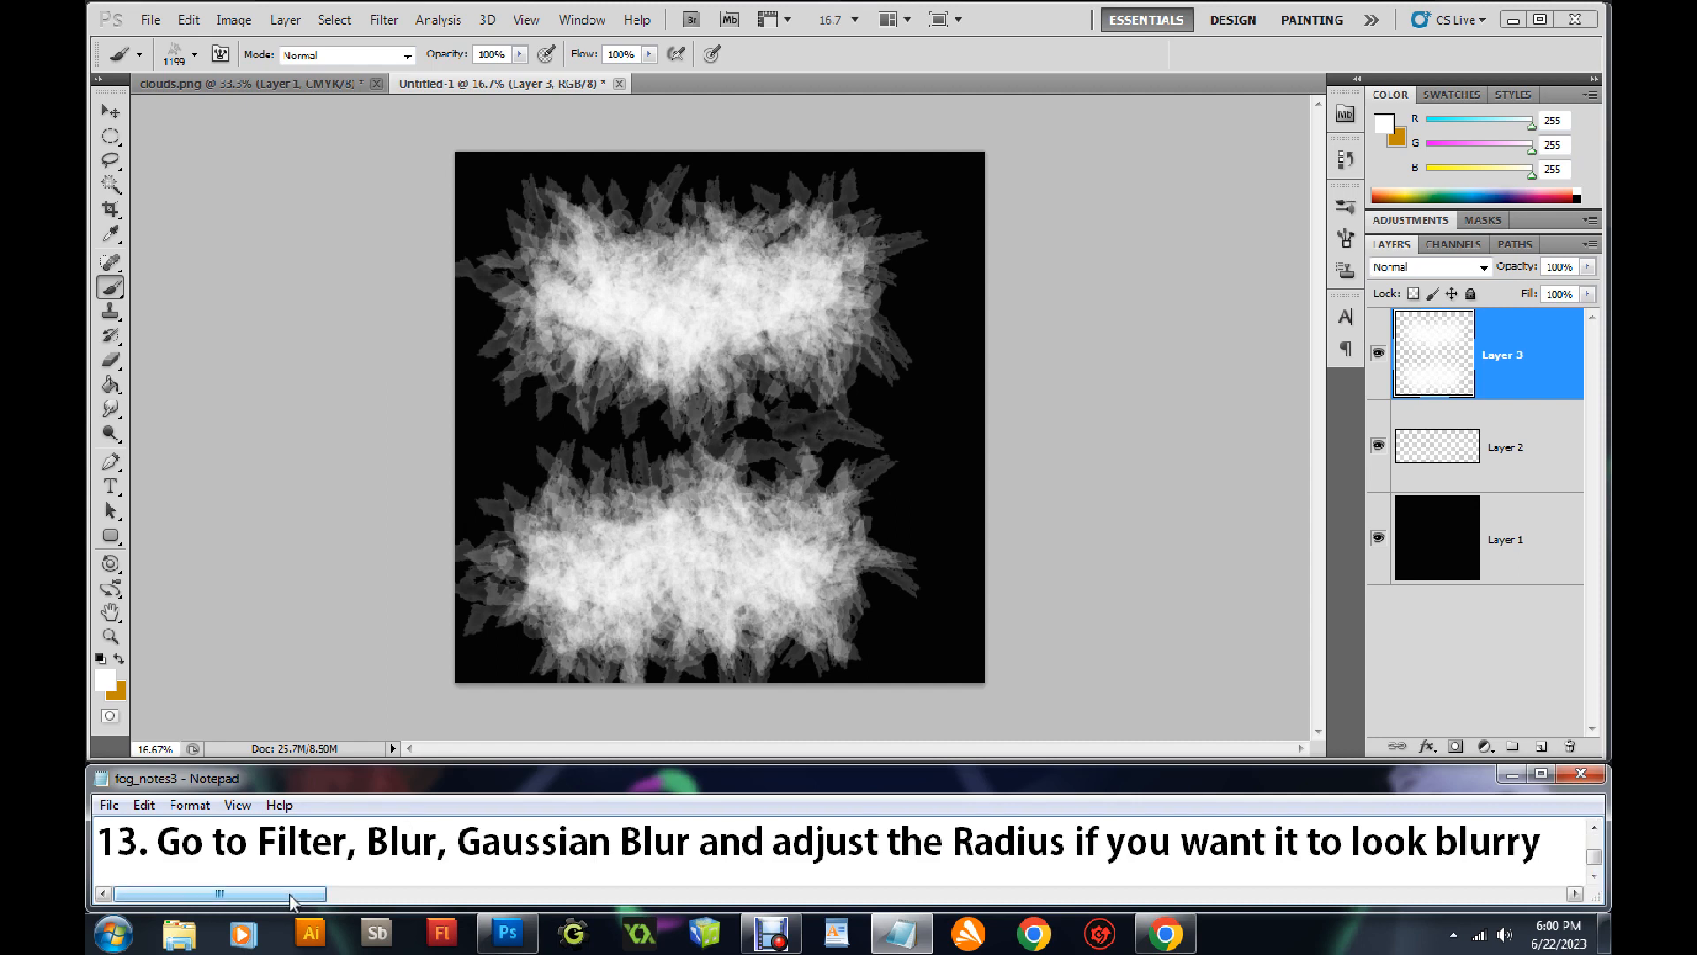
pyautogui.moveTo(289, 899); pyautogui.dragTo(289, 899)
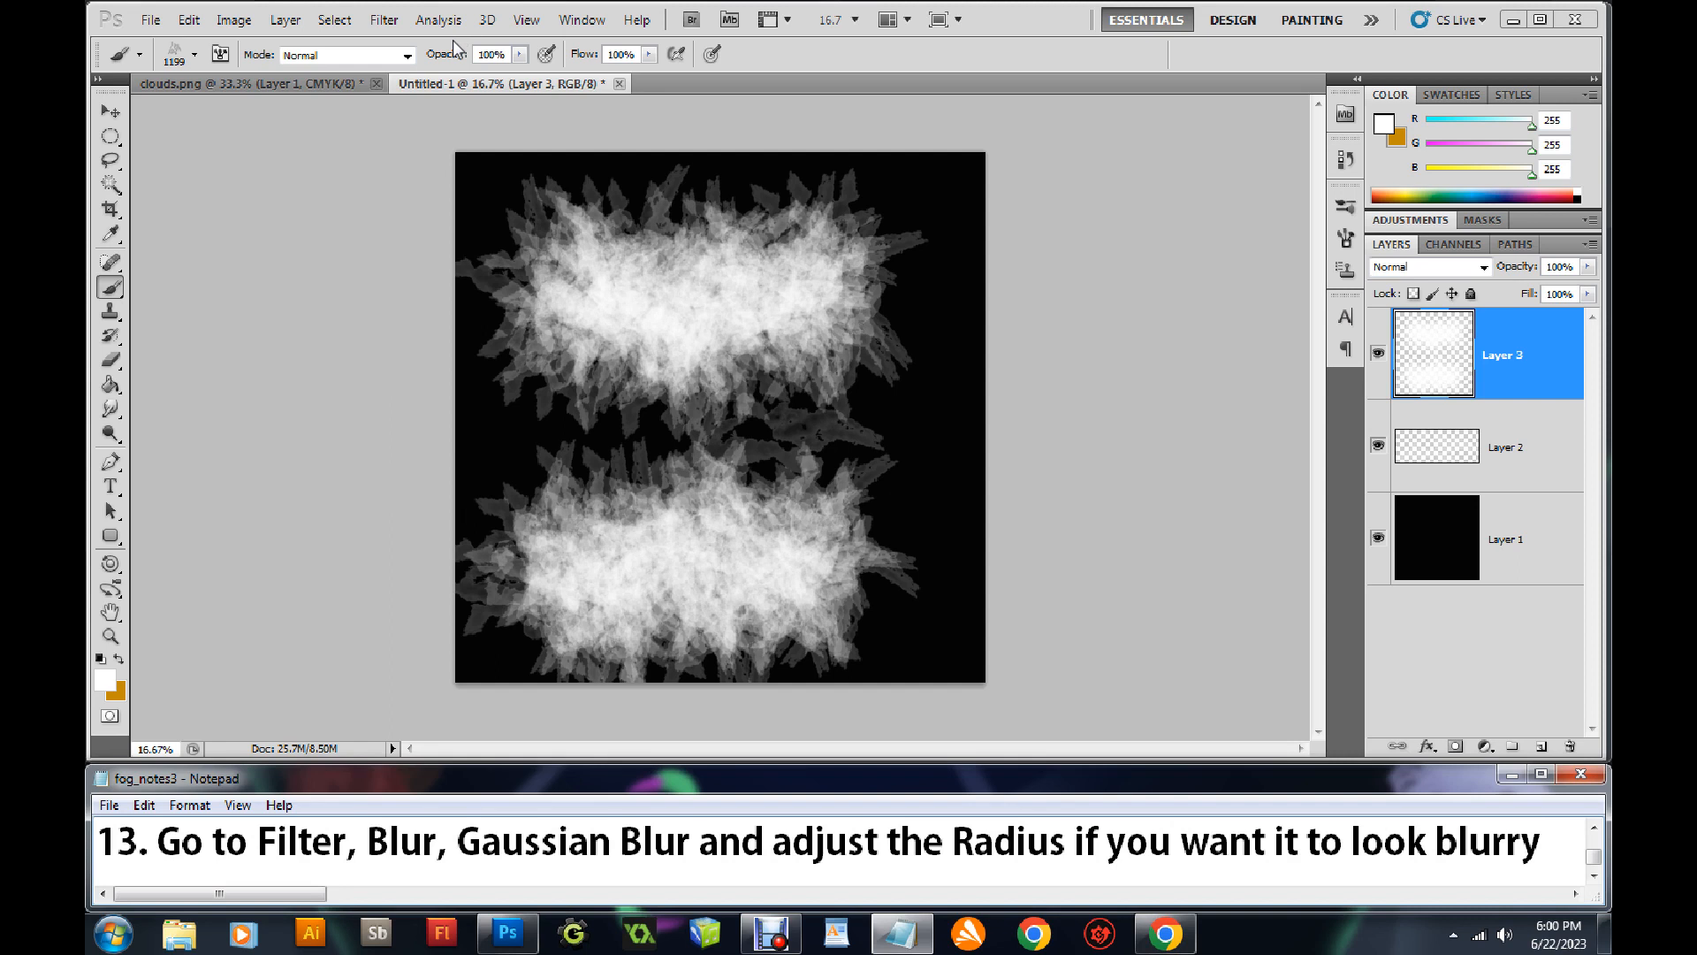
pyautogui.click(383, 22)
pyautogui.moveTo(426, 213)
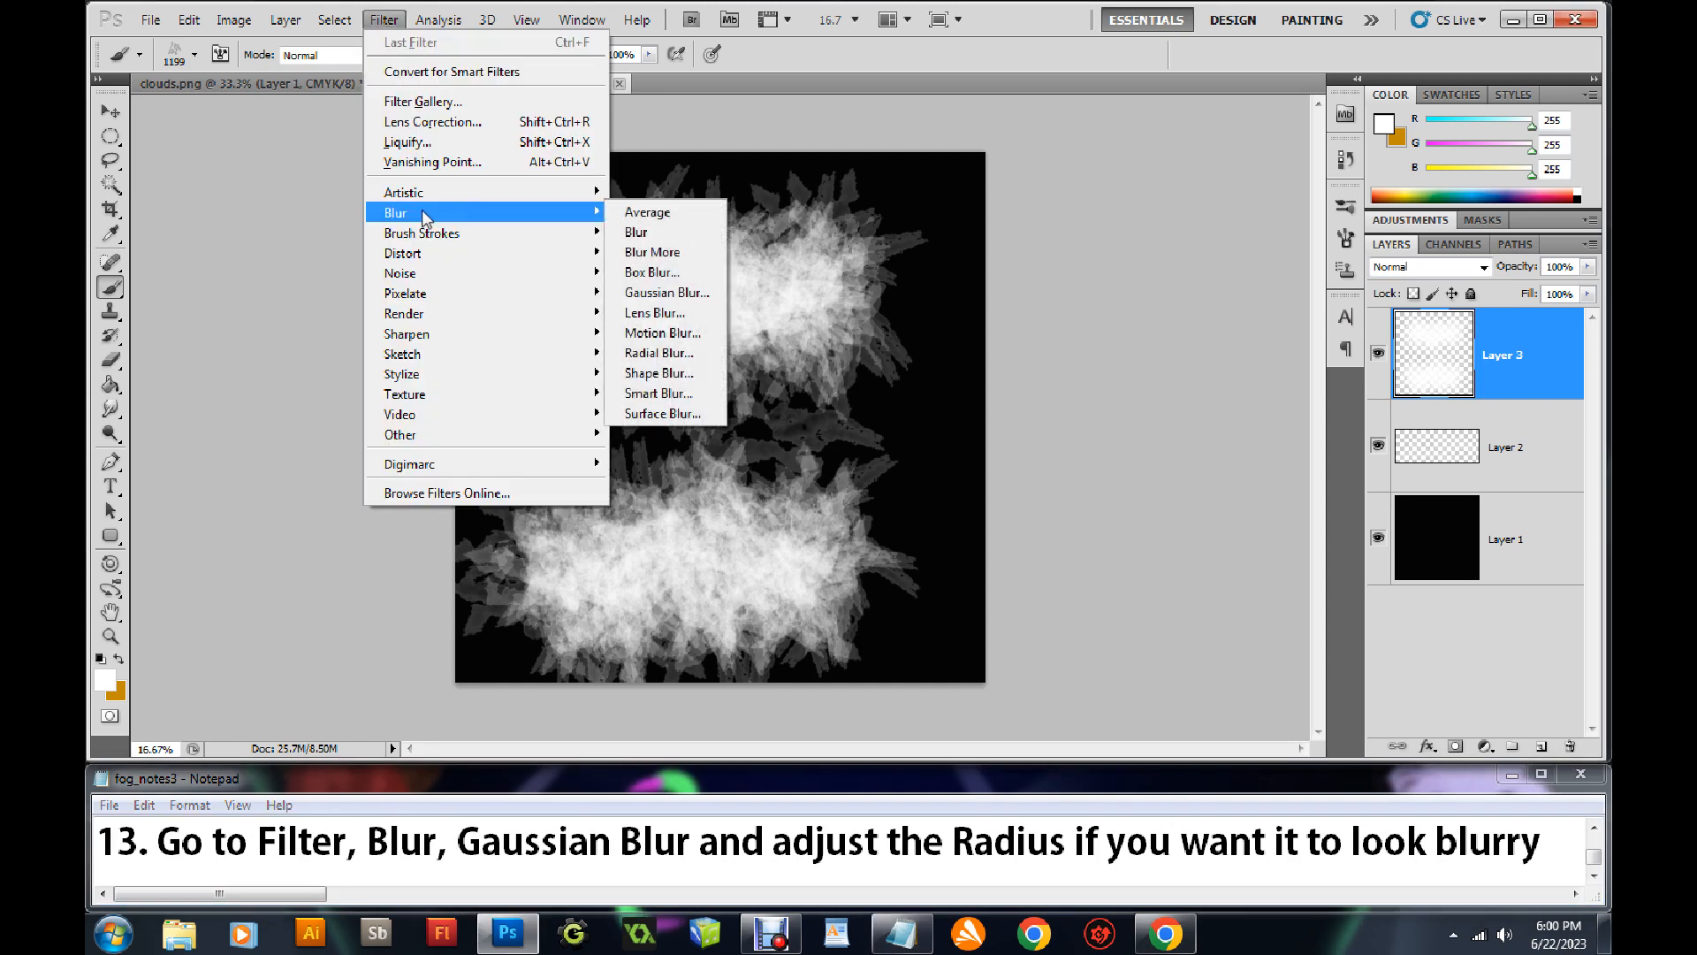
pyautogui.click(691, 292)
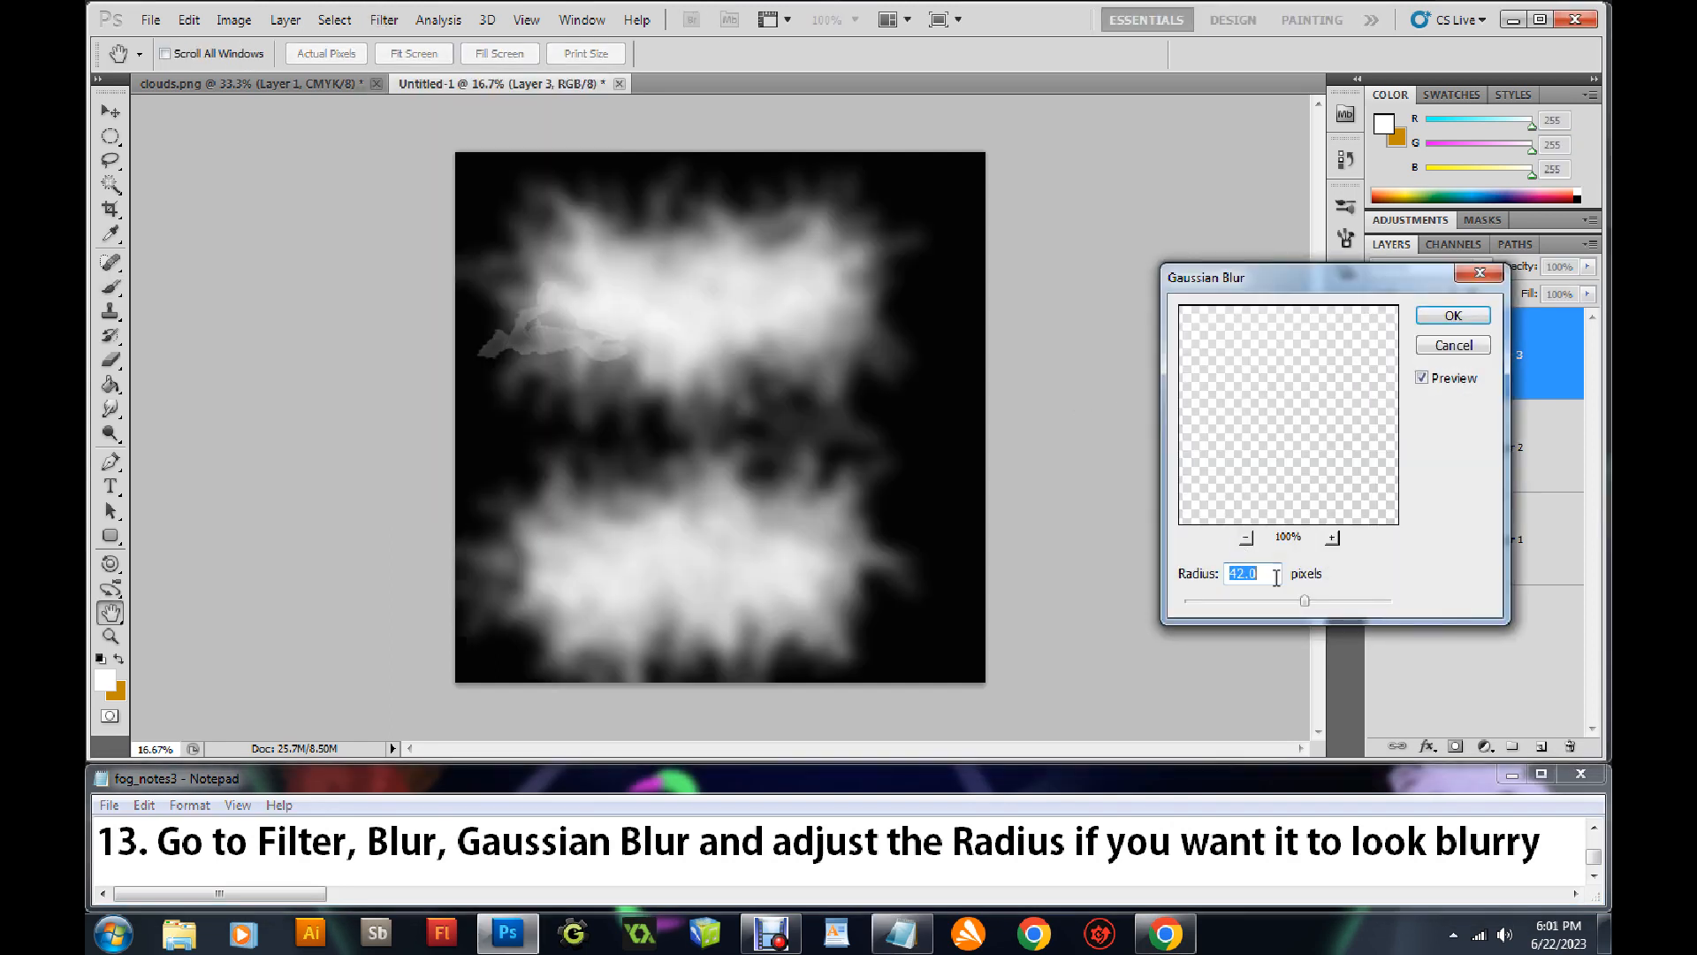
pyautogui.moveTo(1308, 601)
pyautogui.mouseDown()
pyautogui.moveTo(1189, 604)
pyautogui.moveTo(1282, 597)
pyautogui.mouseUp()
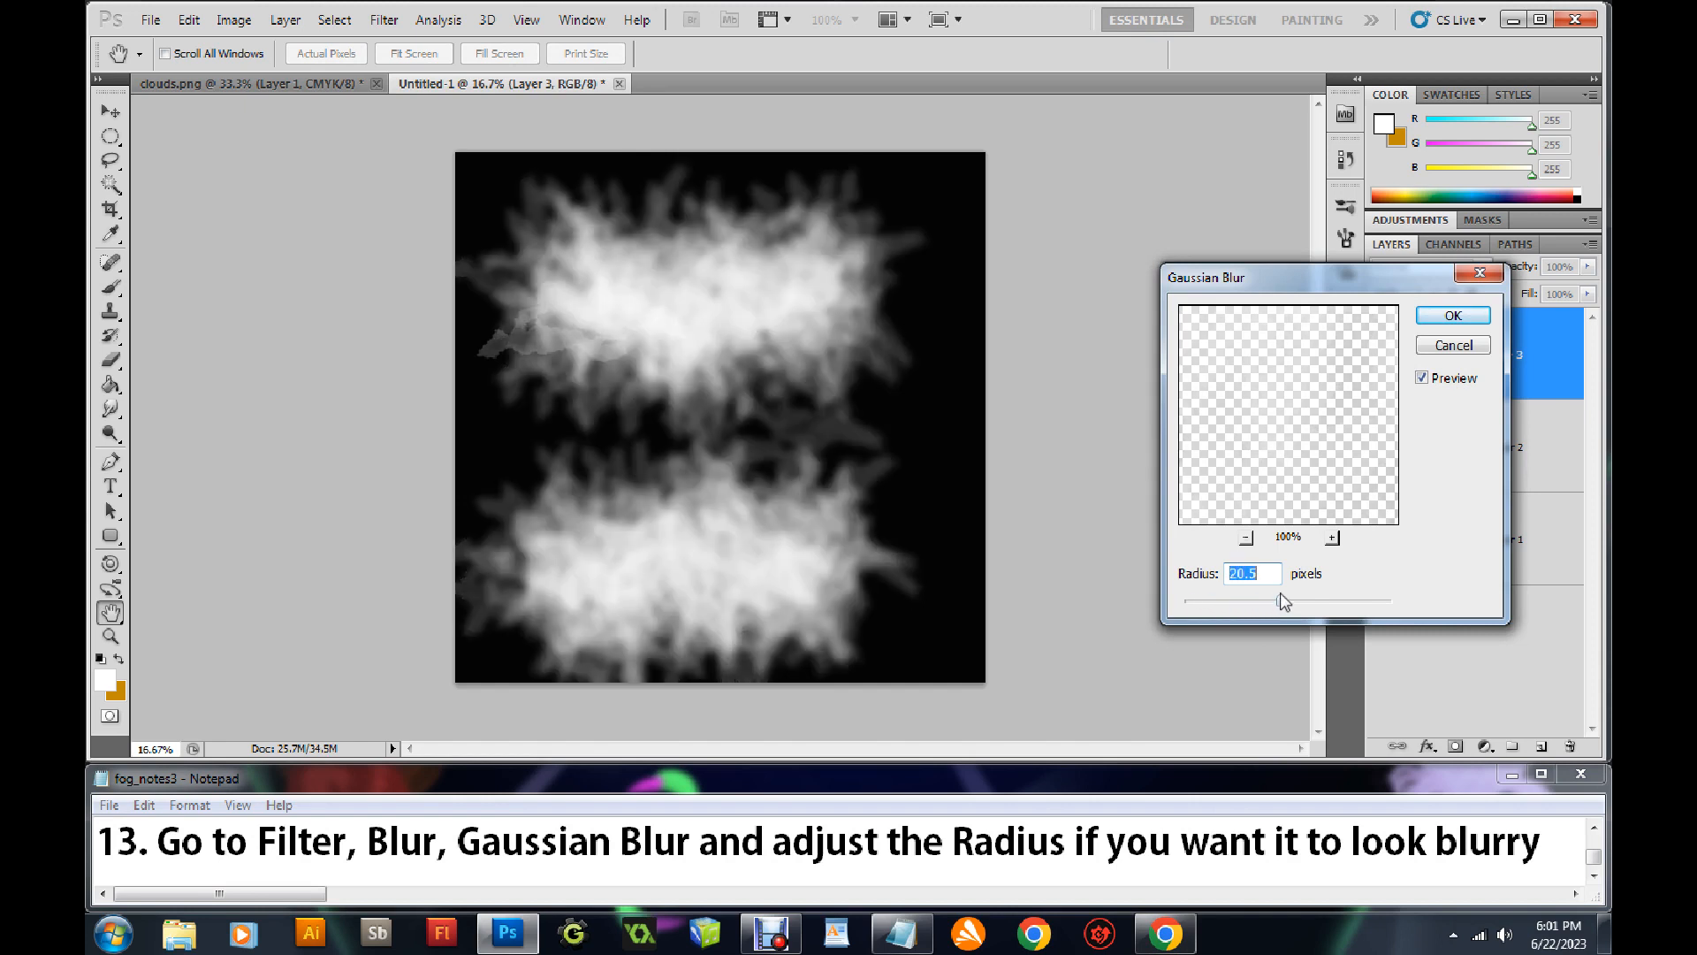
pyautogui.click(1453, 316)
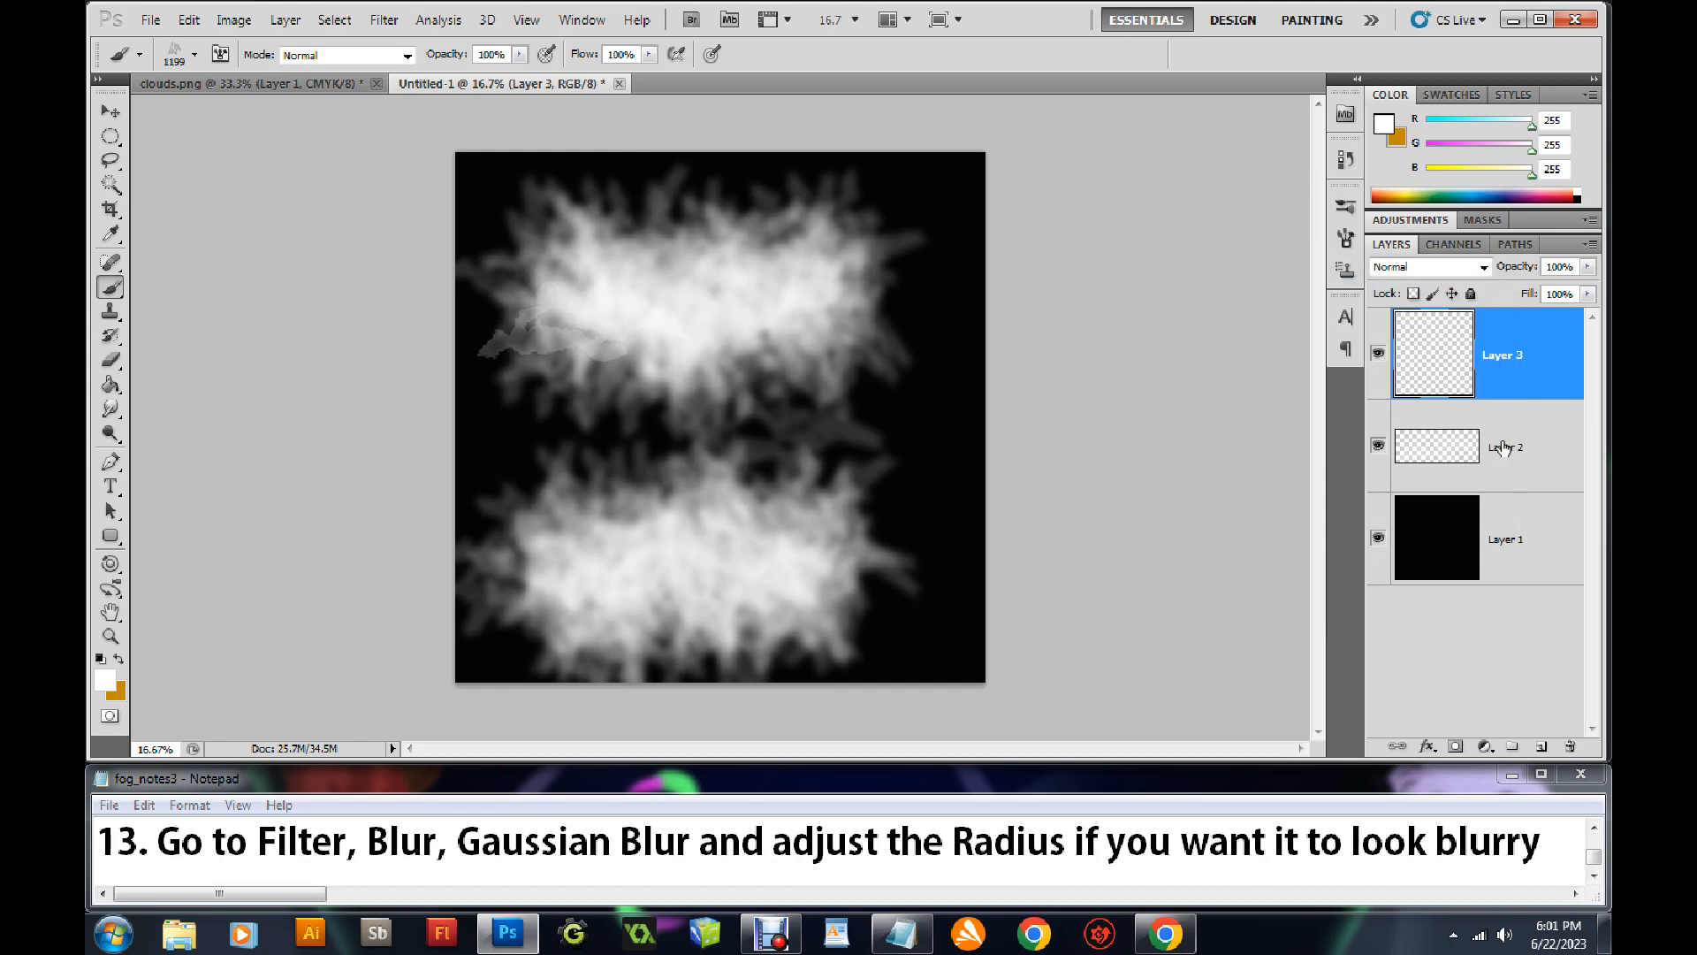
# Delete Layer 2 with the stray cloud stamp and make Layer 3 the active layer again
pyautogui.click(1527, 439)
pyautogui.click(1570, 745)
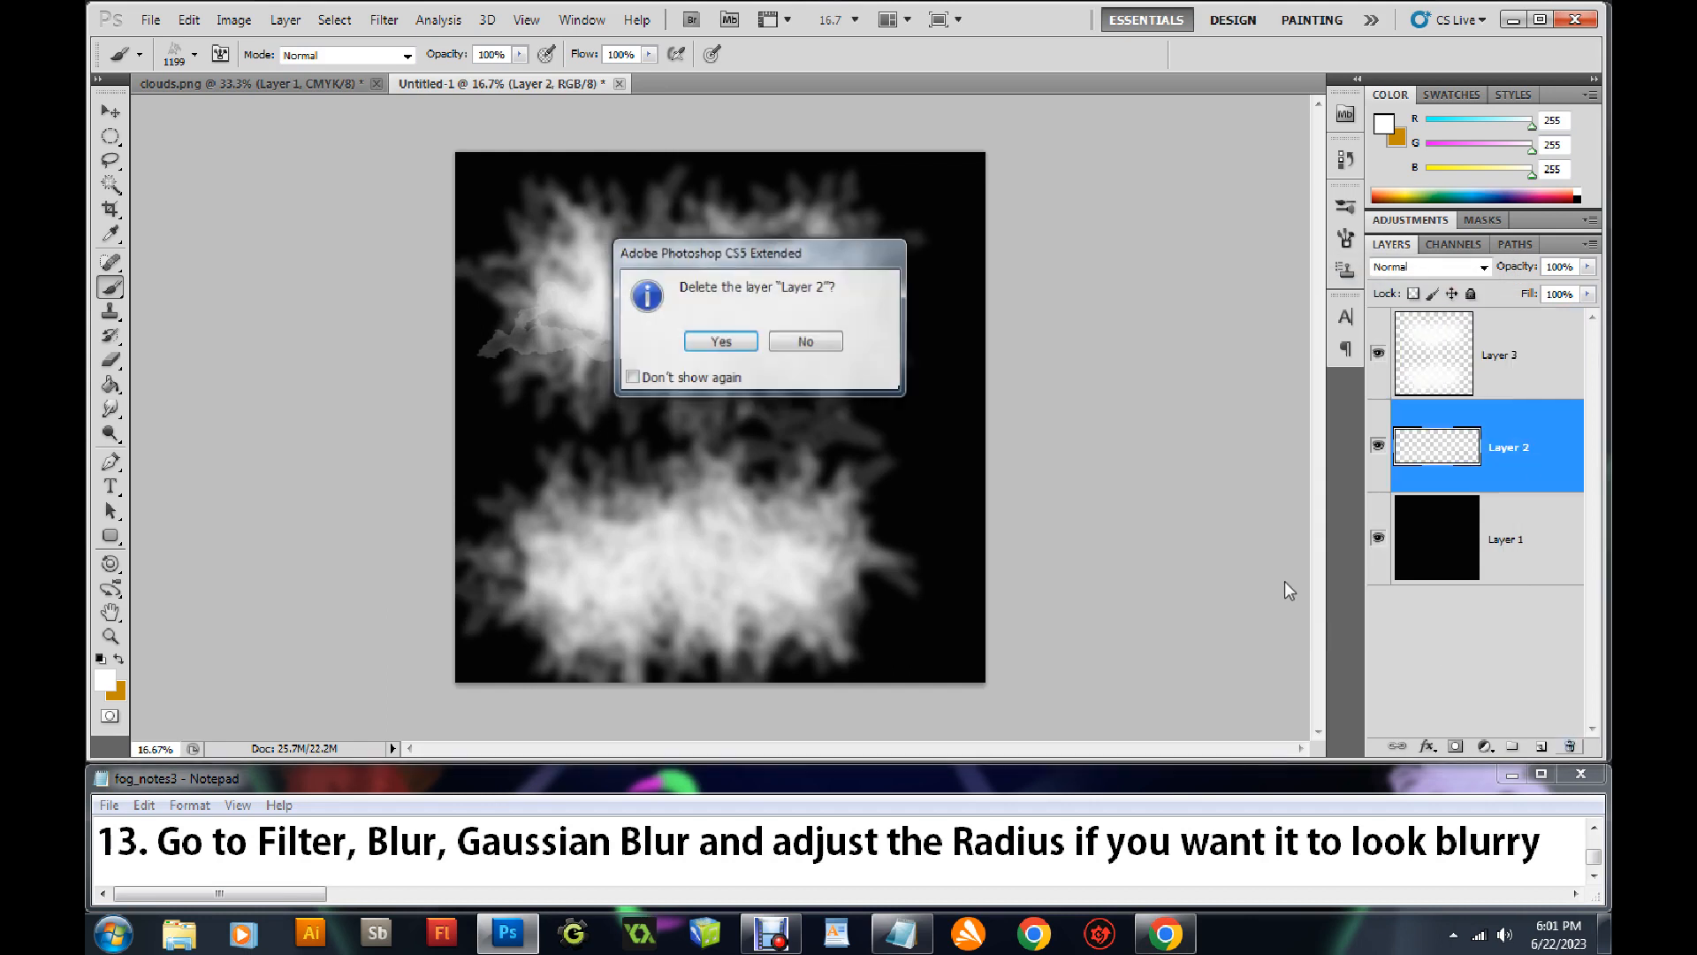
pyautogui.click(720, 342)
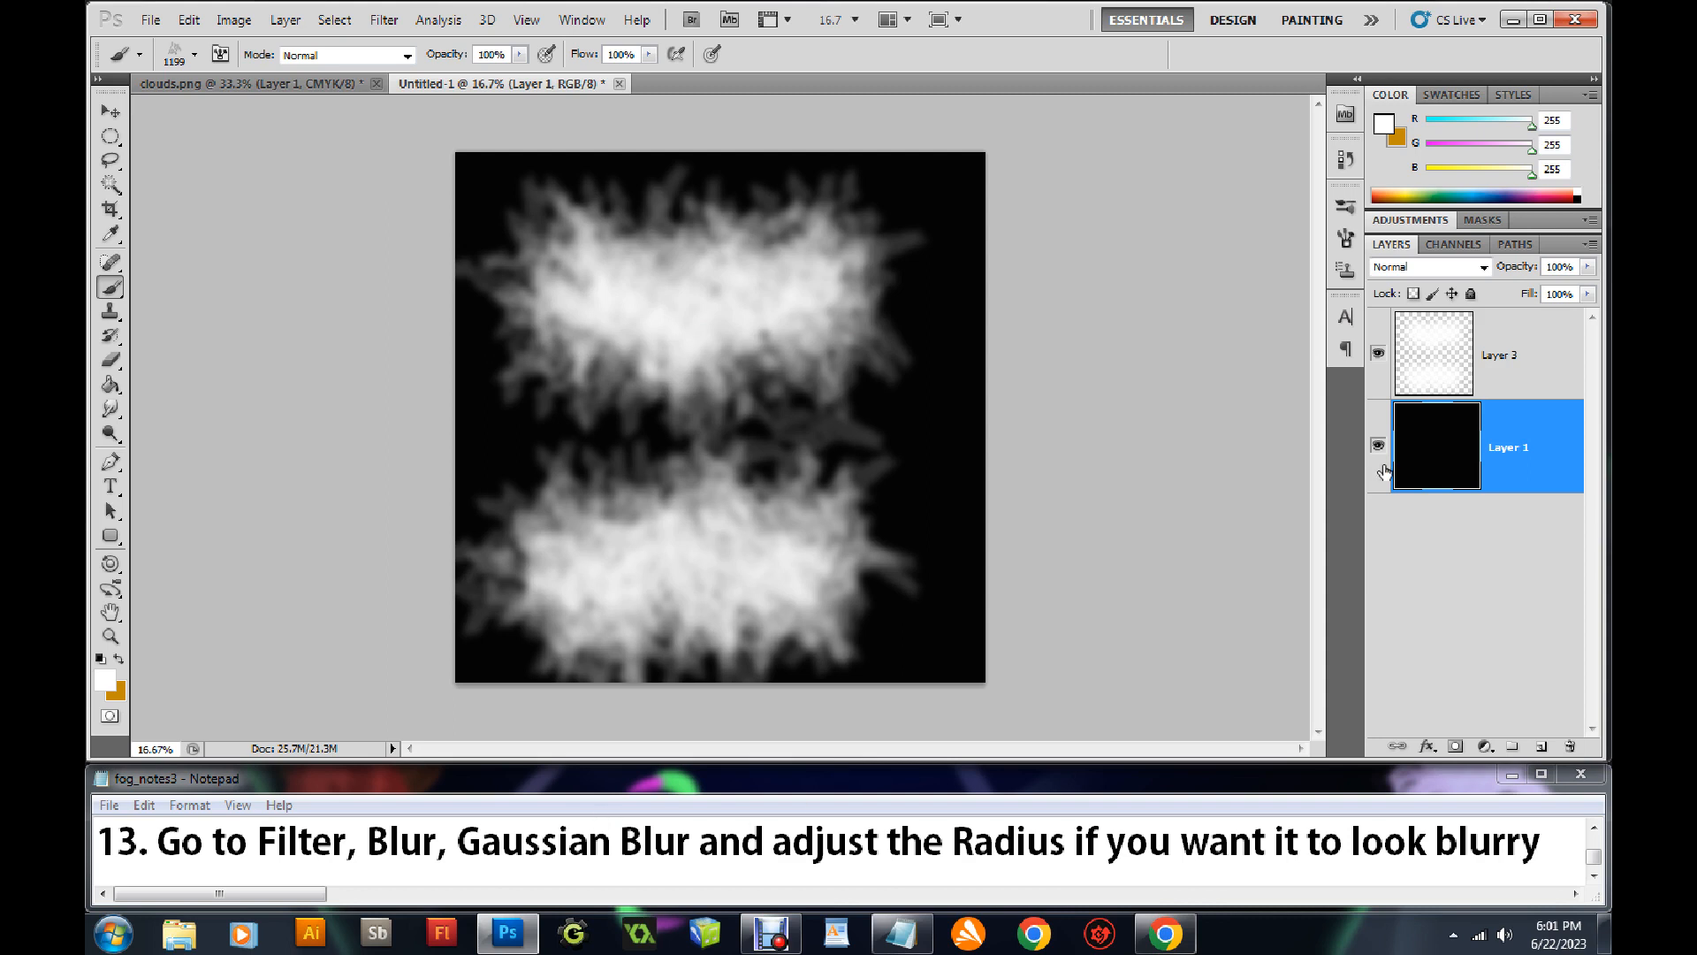
pyautogui.click(1496, 382)
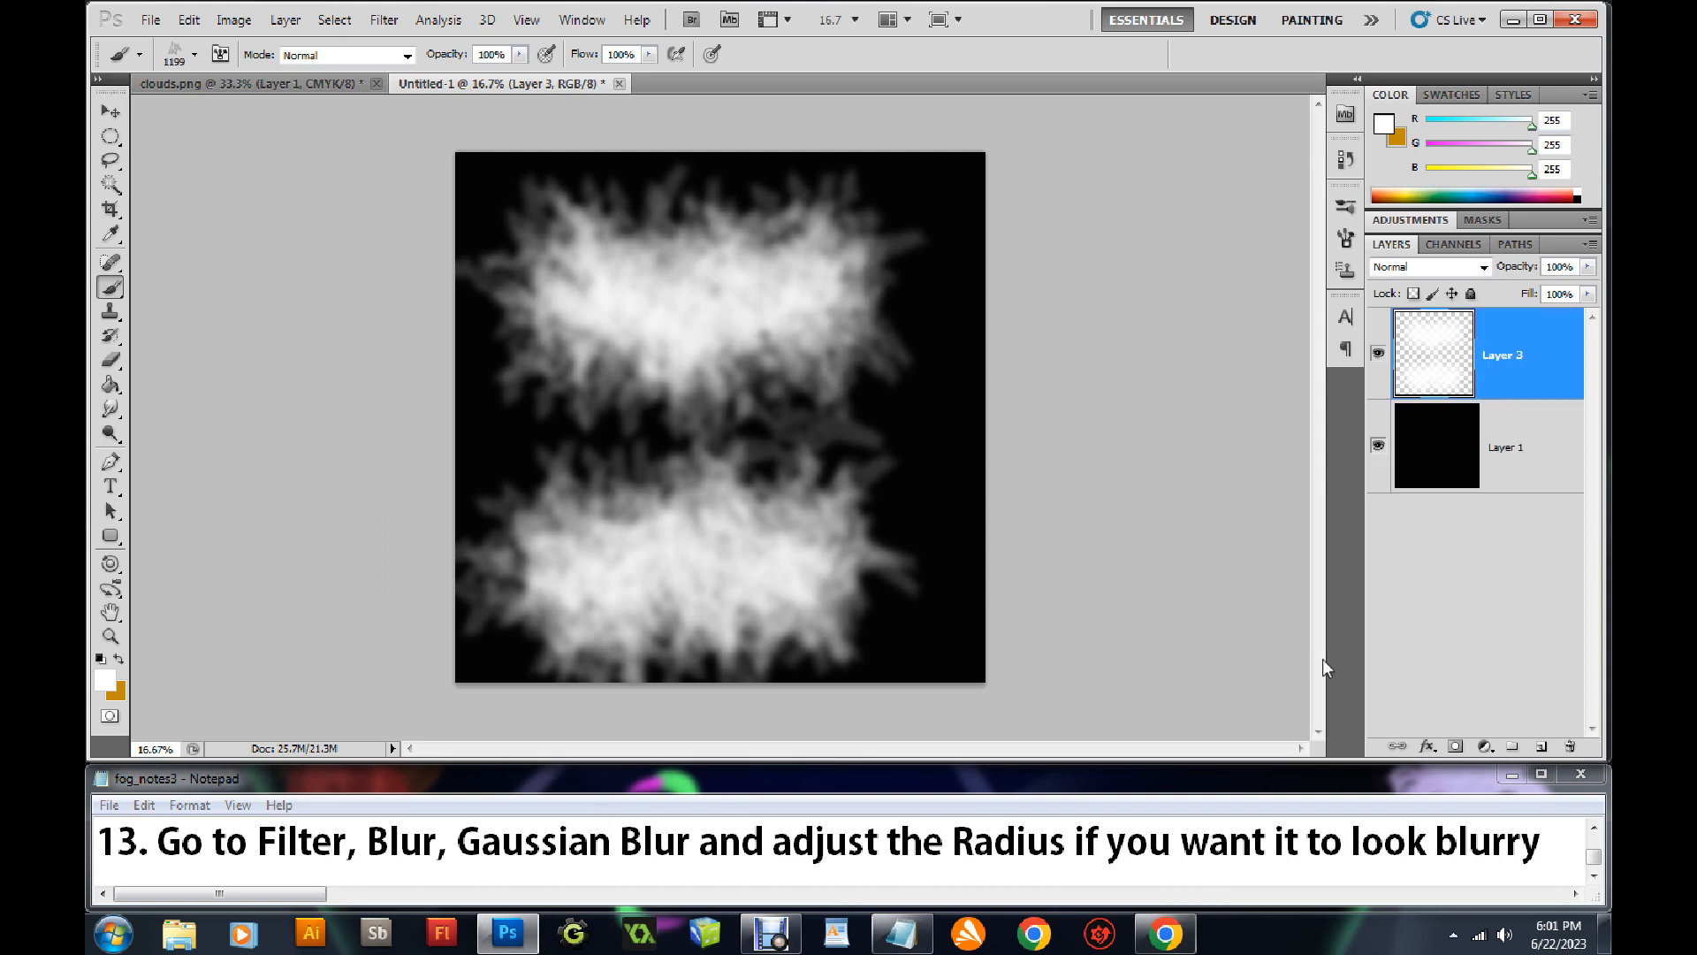
# In Notepad, add "One other thing you could do is create a mask and fade out some parts of the fog images," above the thanks line
pyautogui.click(1598, 879)
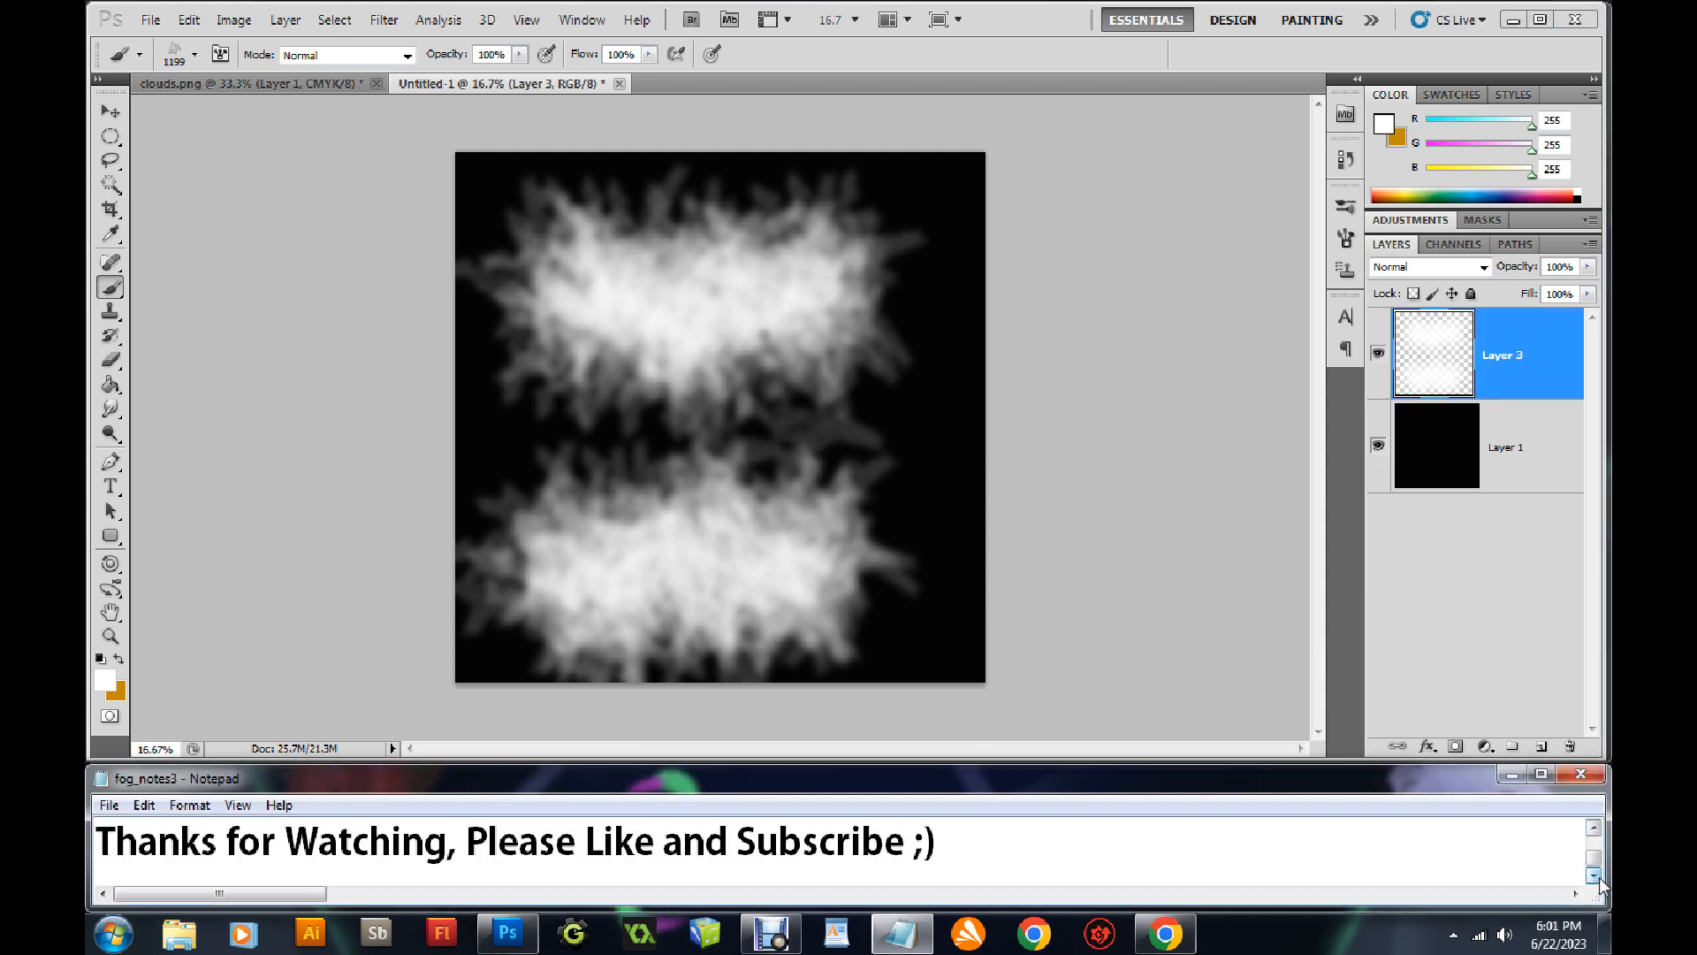
pyautogui.click(1596, 829)
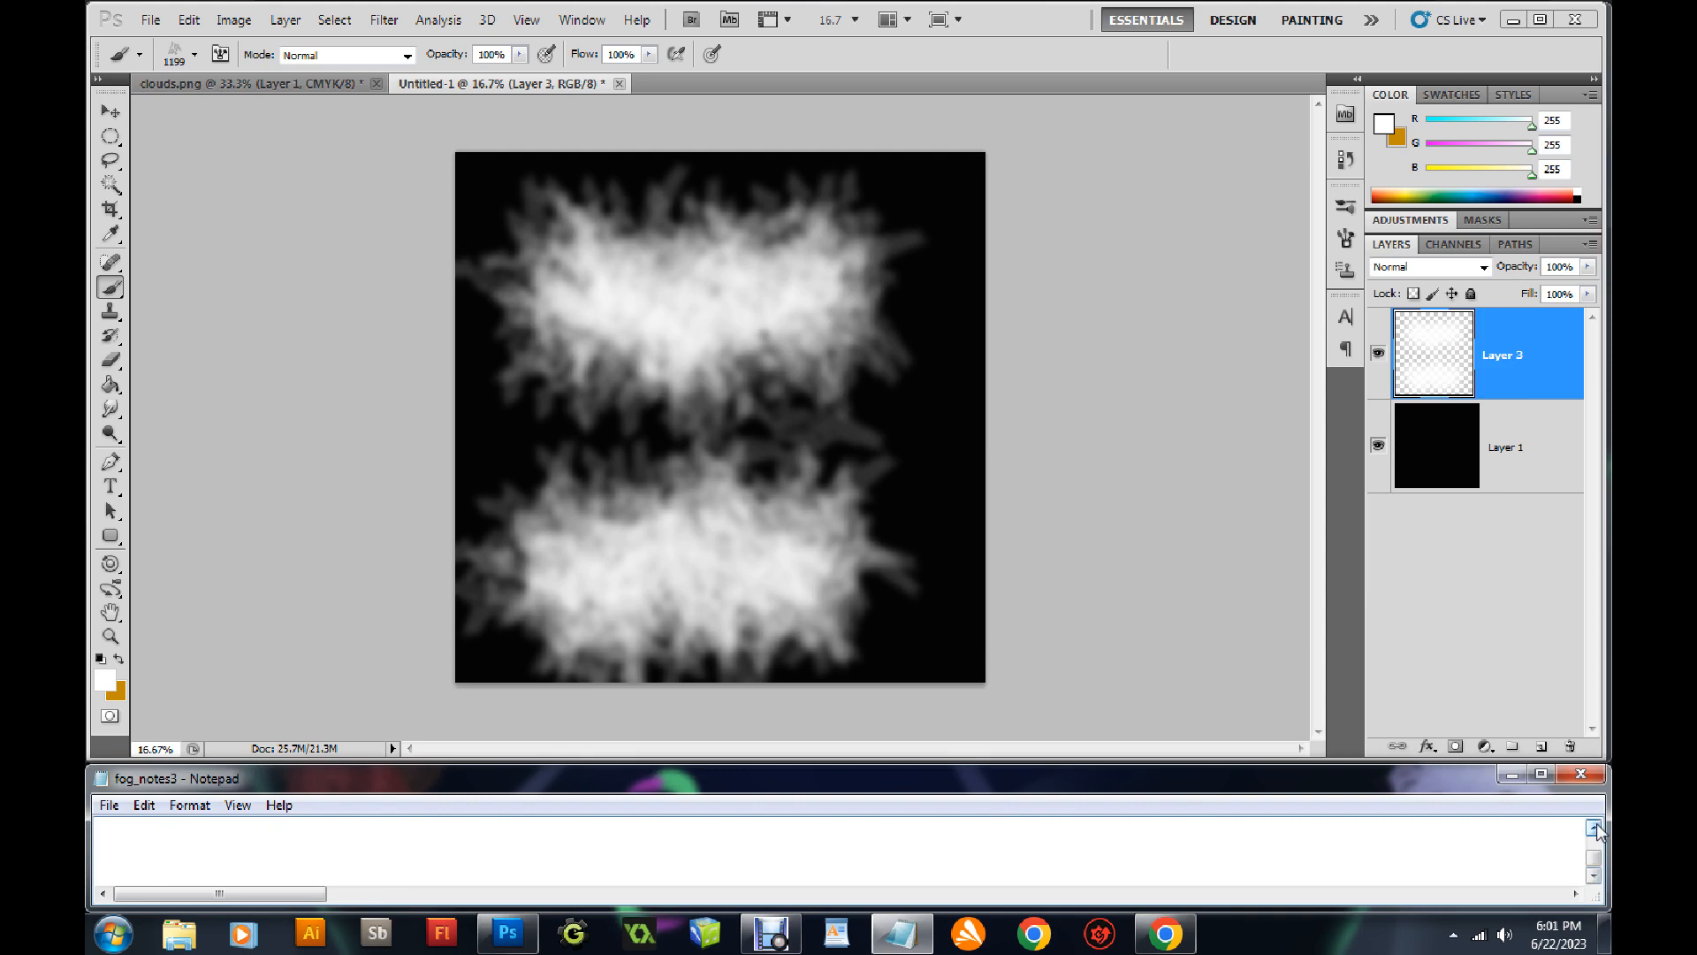
pyautogui.click(1595, 876)
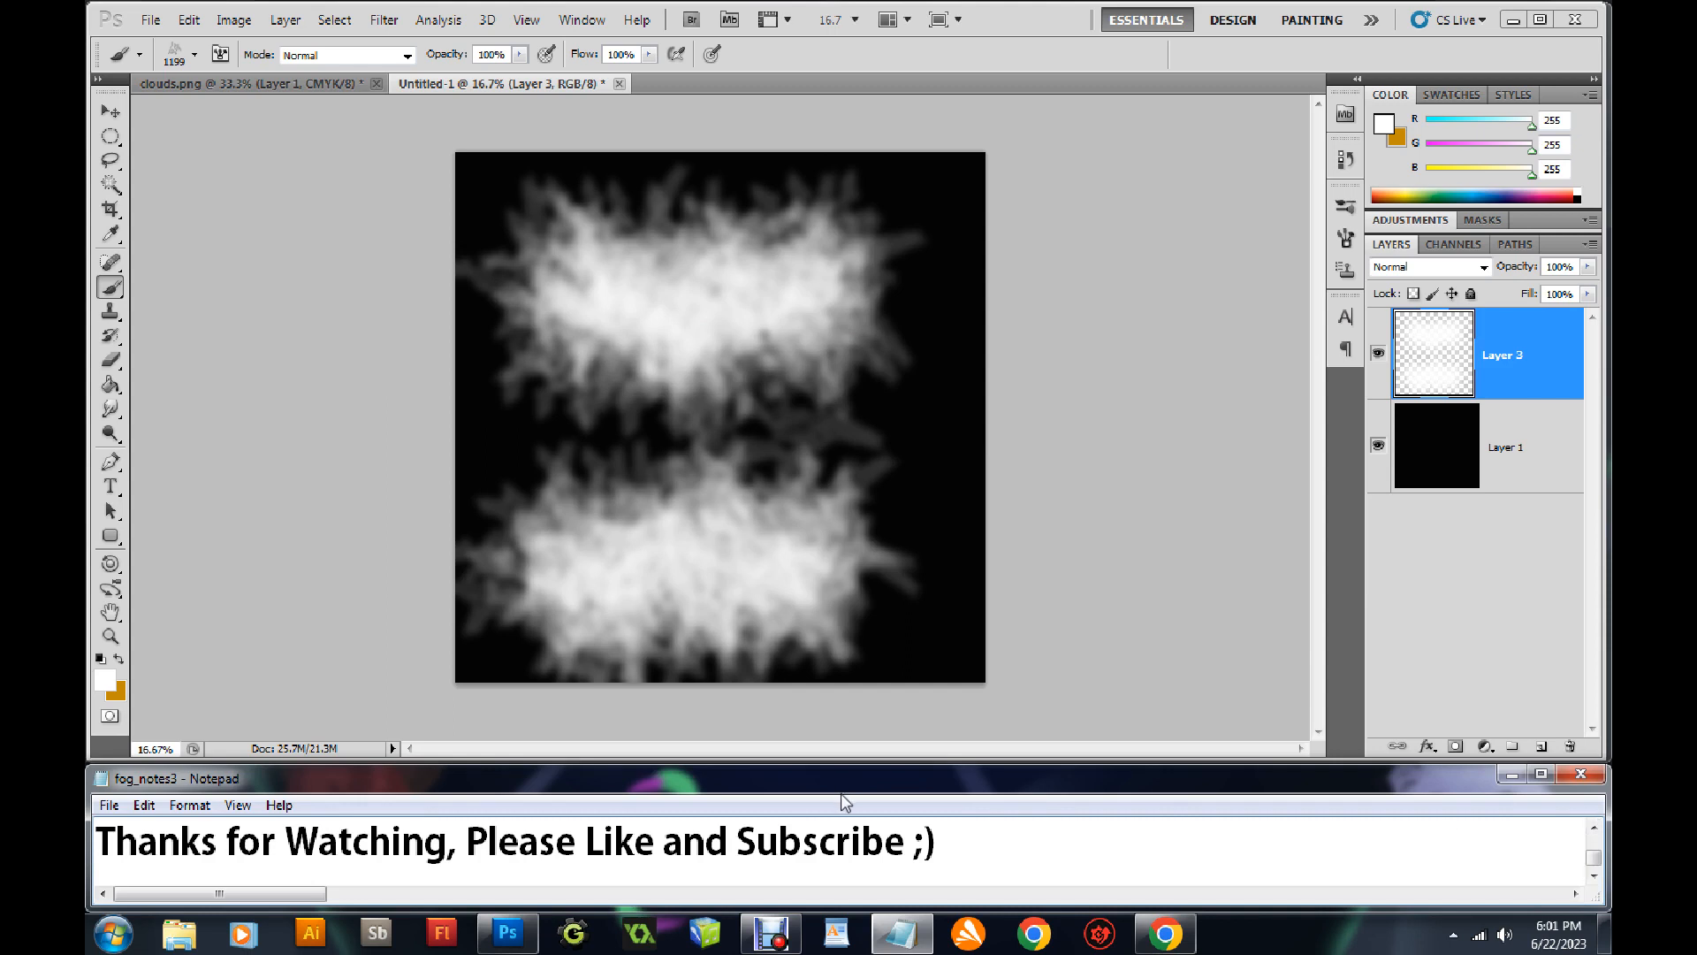
pyautogui.click(981, 836)
pyautogui.press('Up')
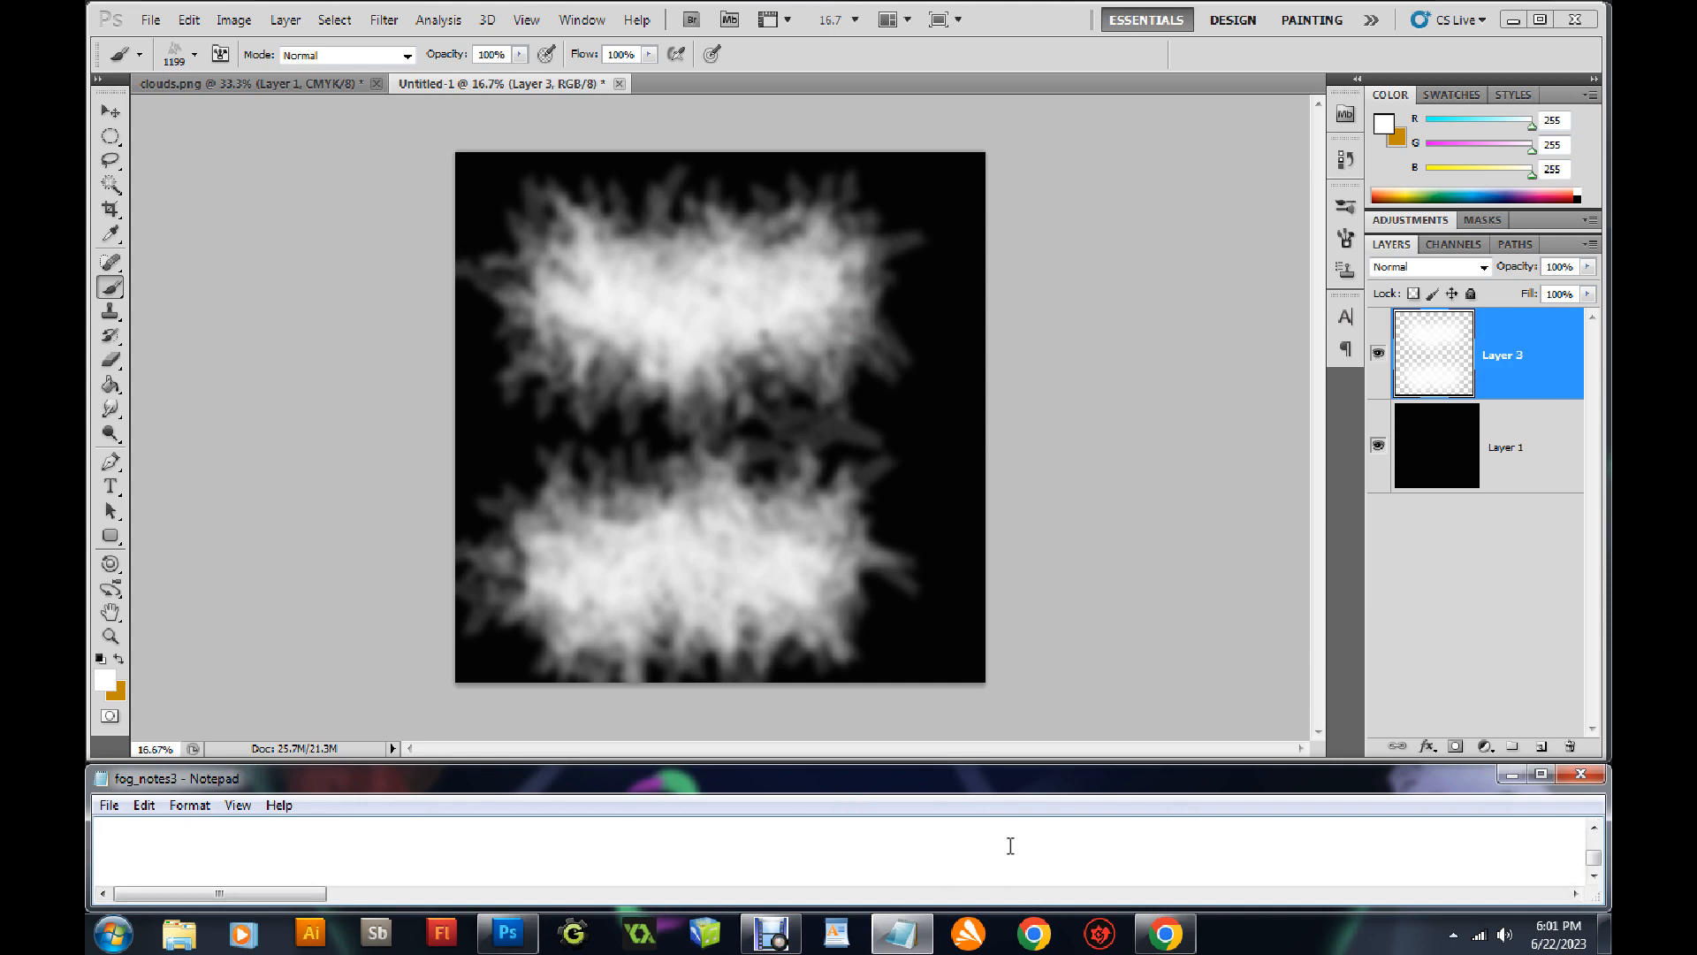
pyautogui.write('One oth')
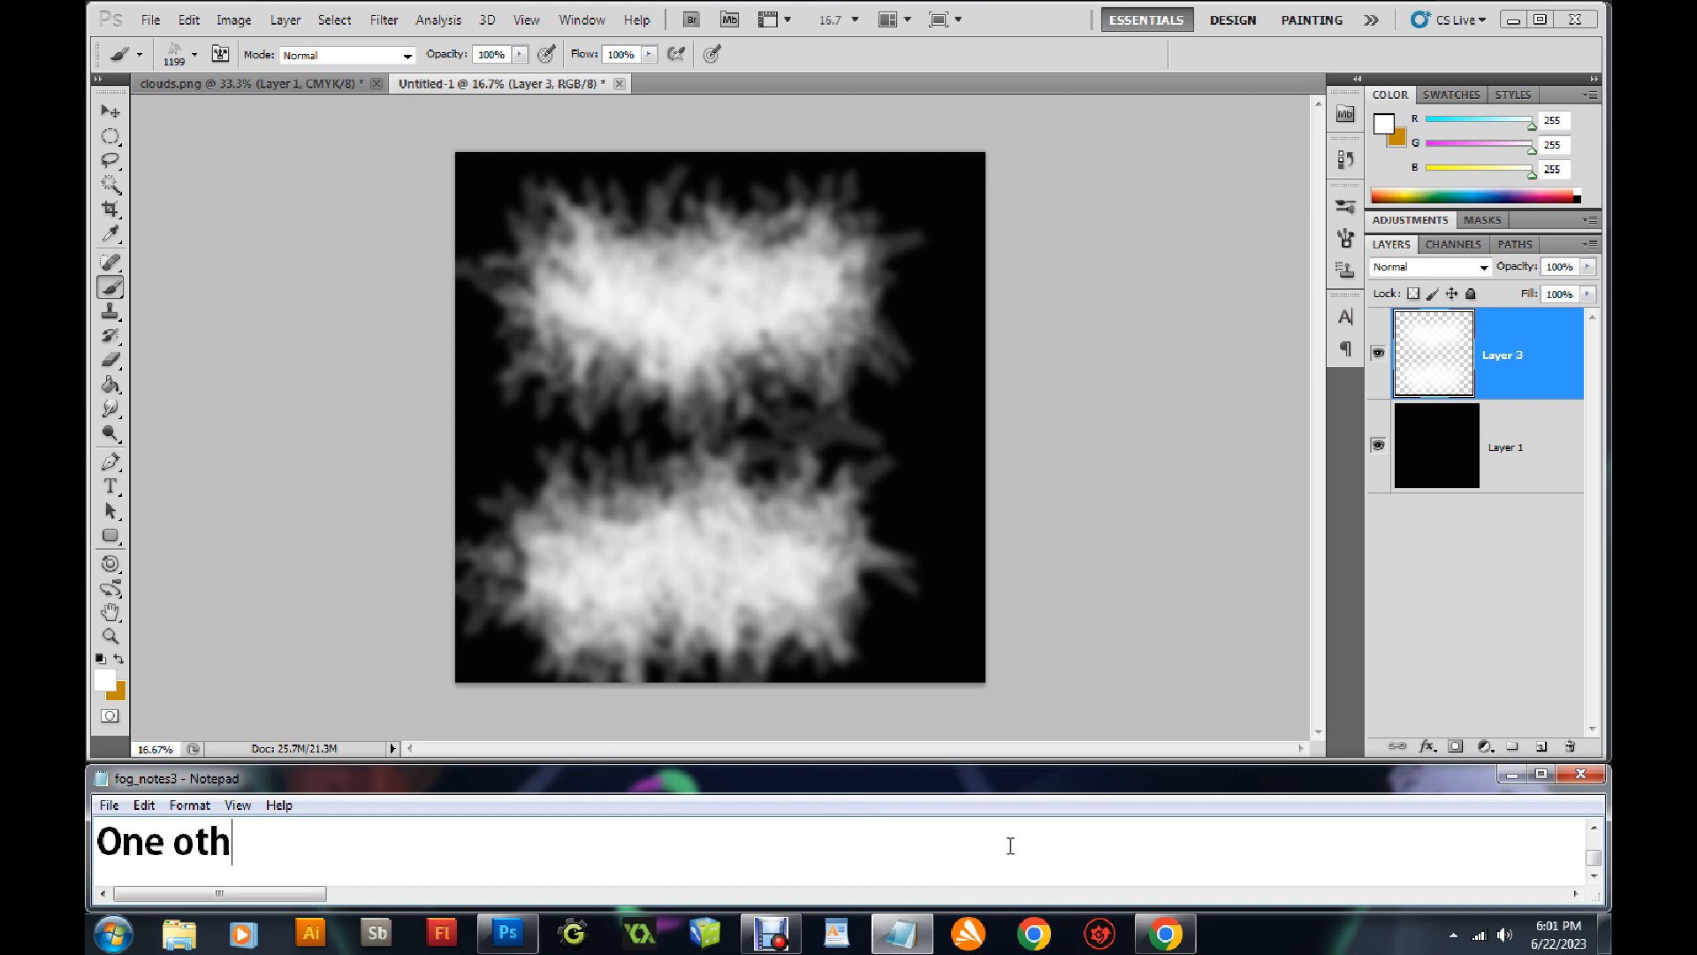
pyautogui.write('er thing you ')
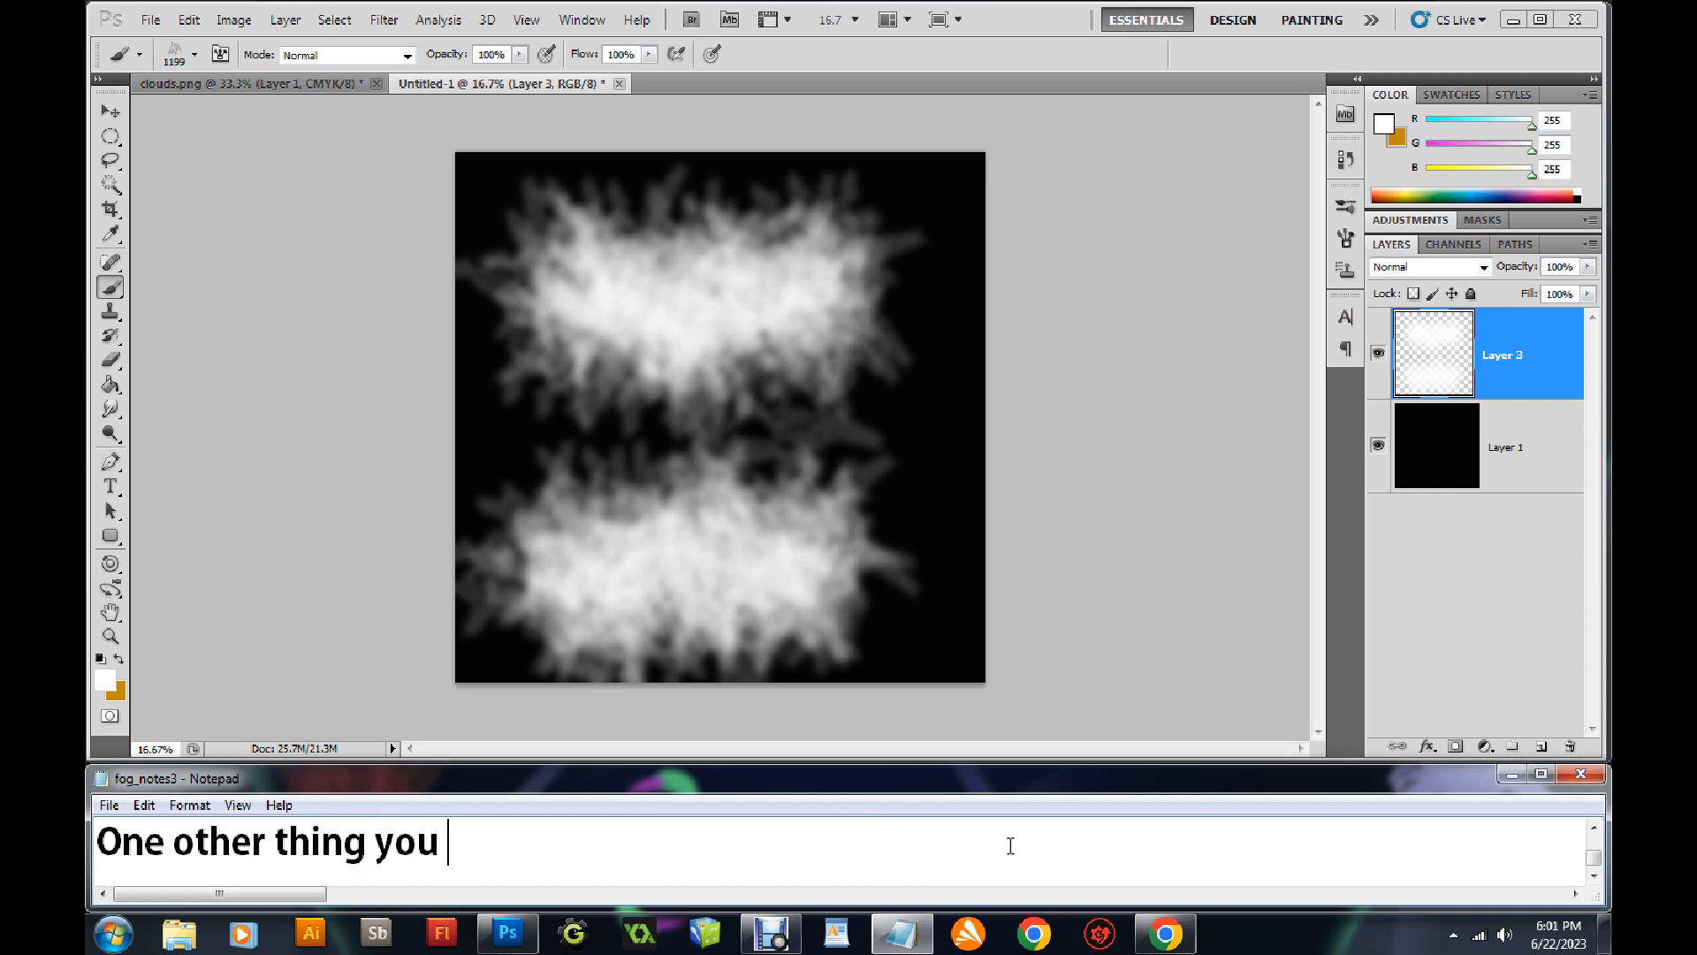
pyautogui.write('could do ')
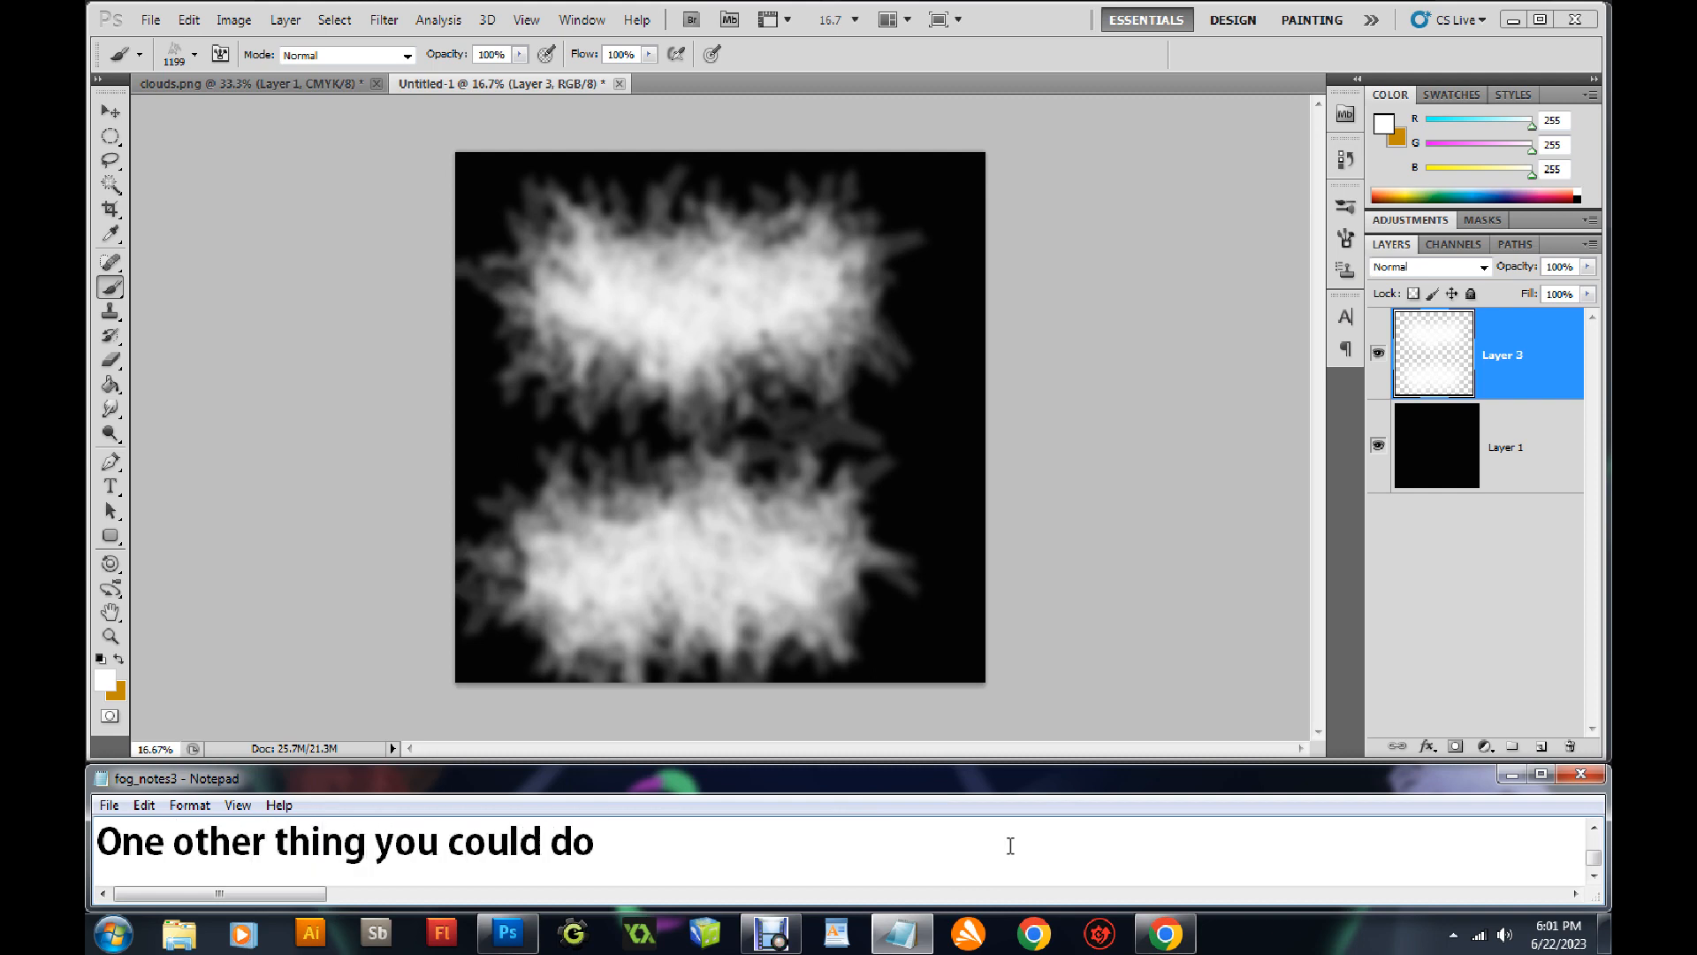
pyautogui.write('is create a ')
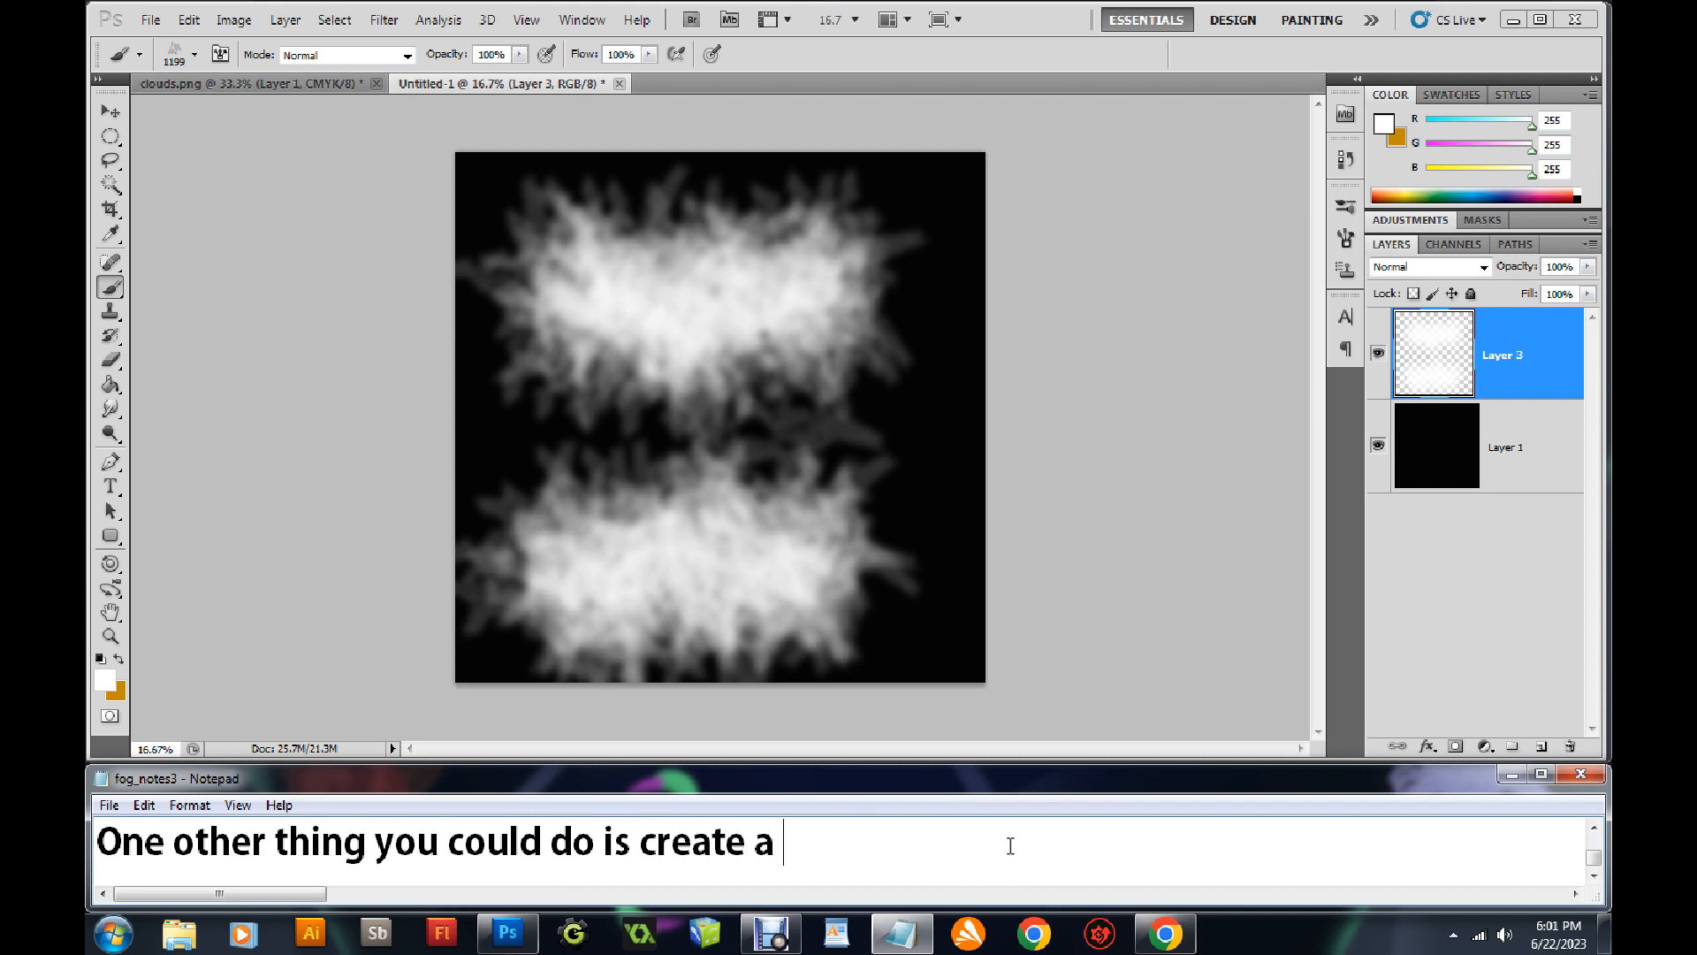
pyautogui.write('mask')
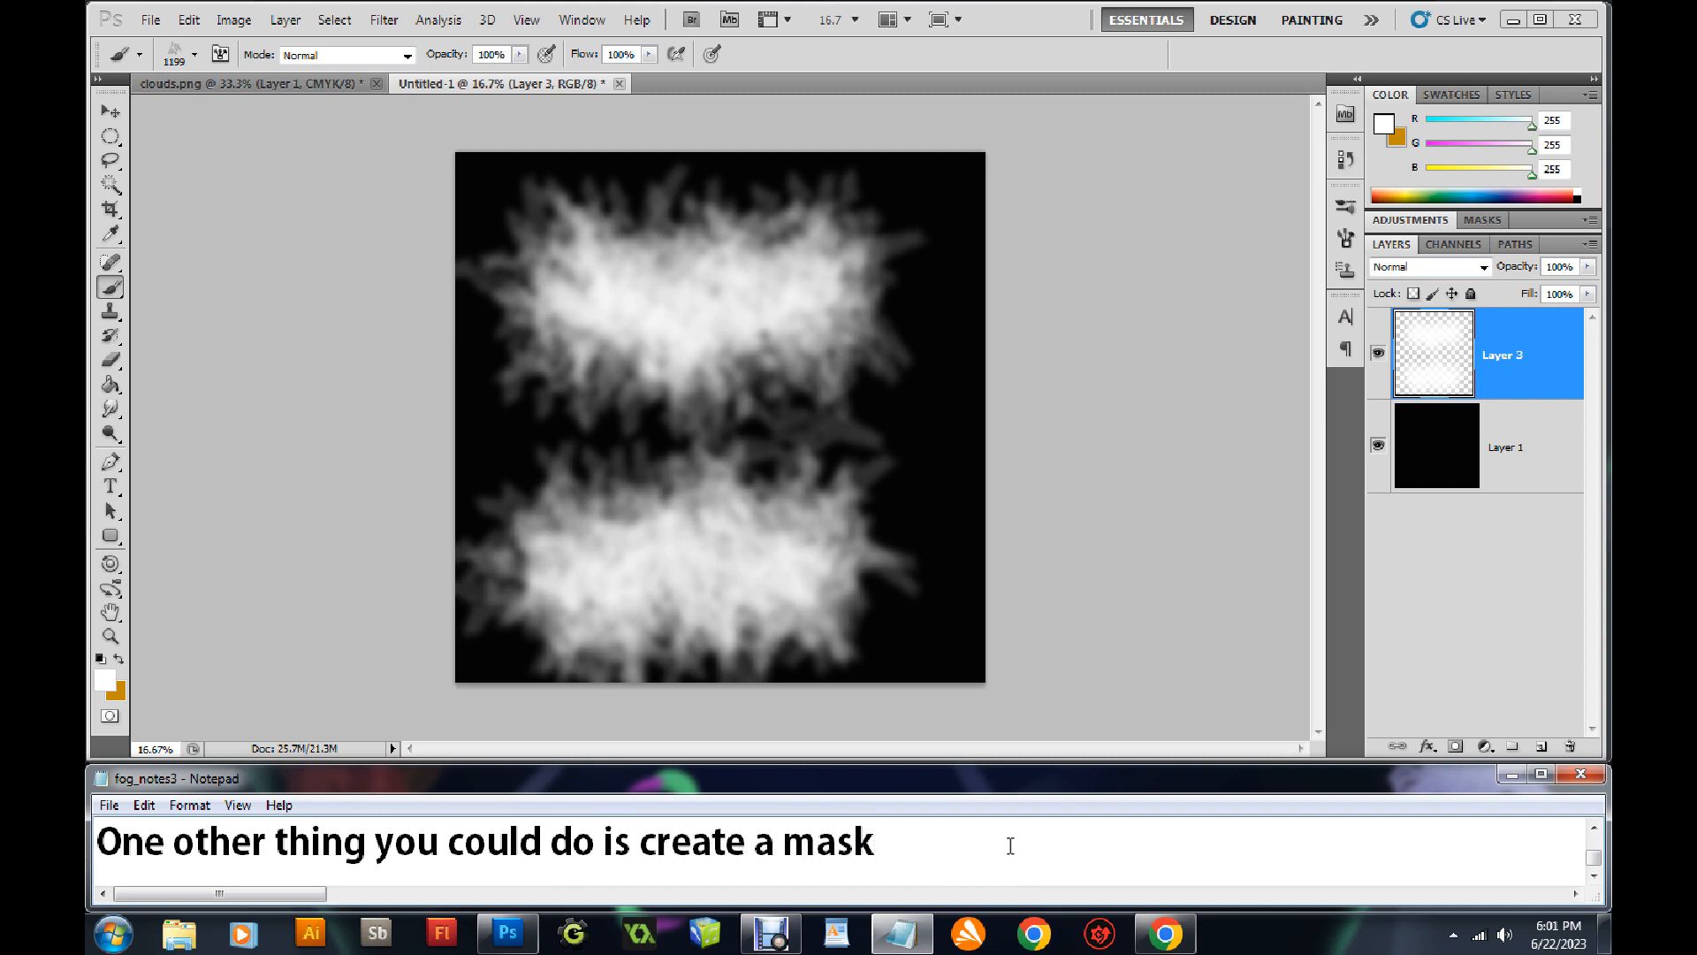
pyautogui.write(' and f')
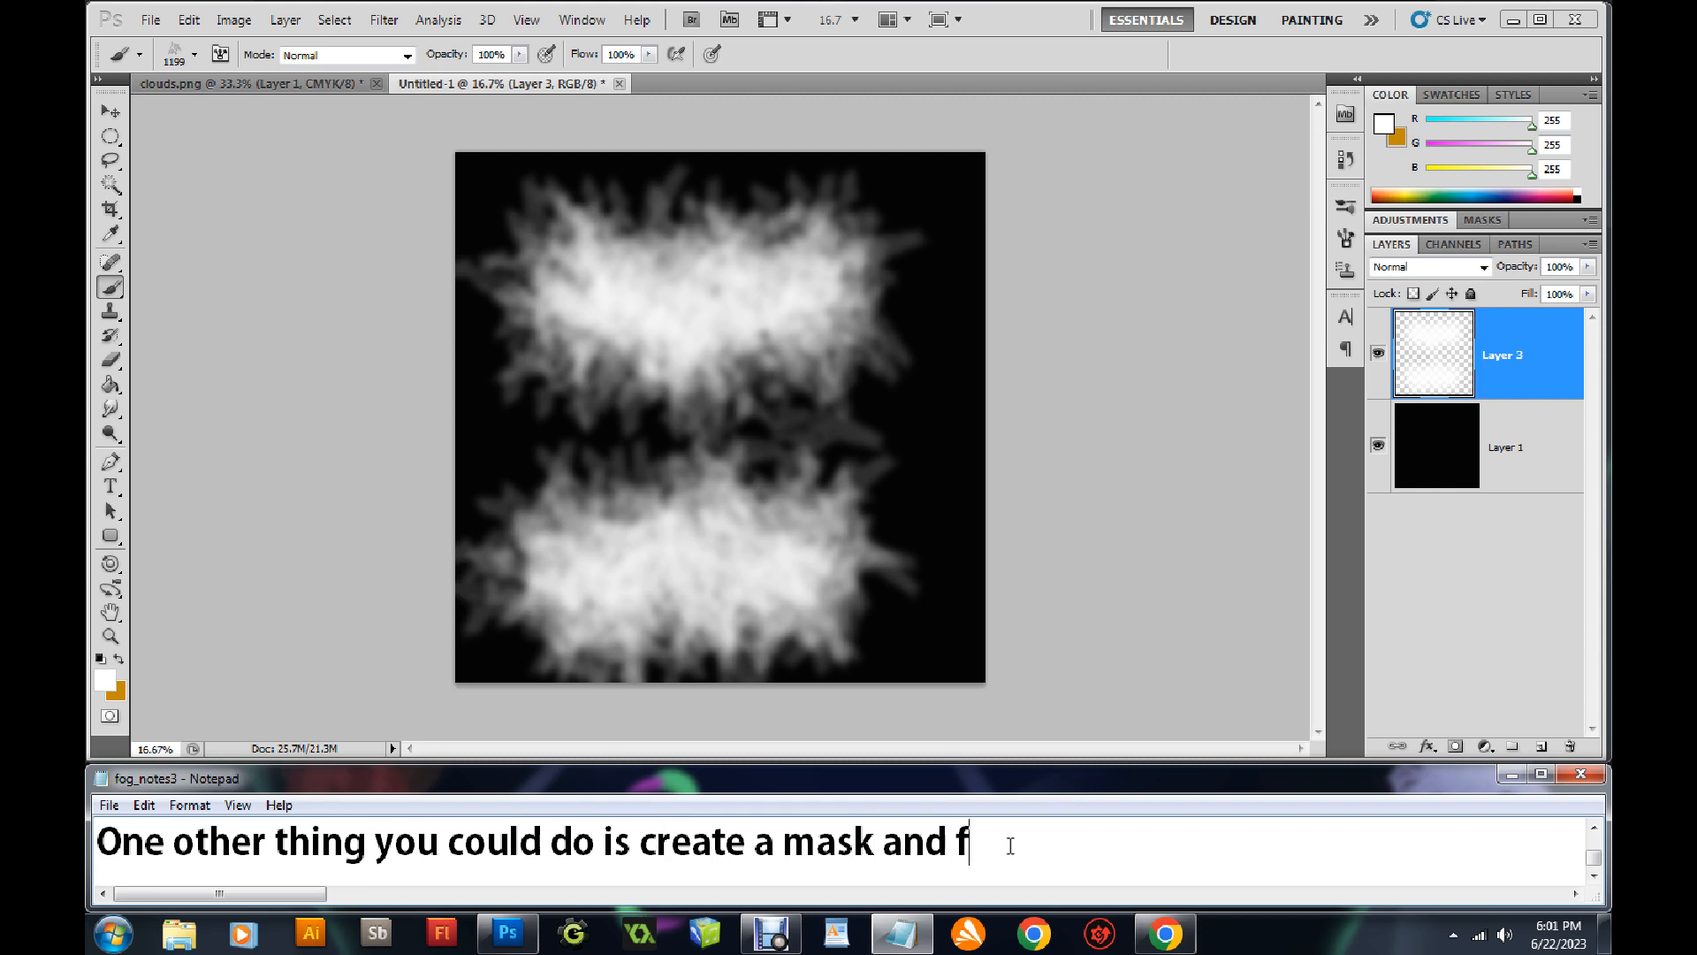
pyautogui.write('ade out so')
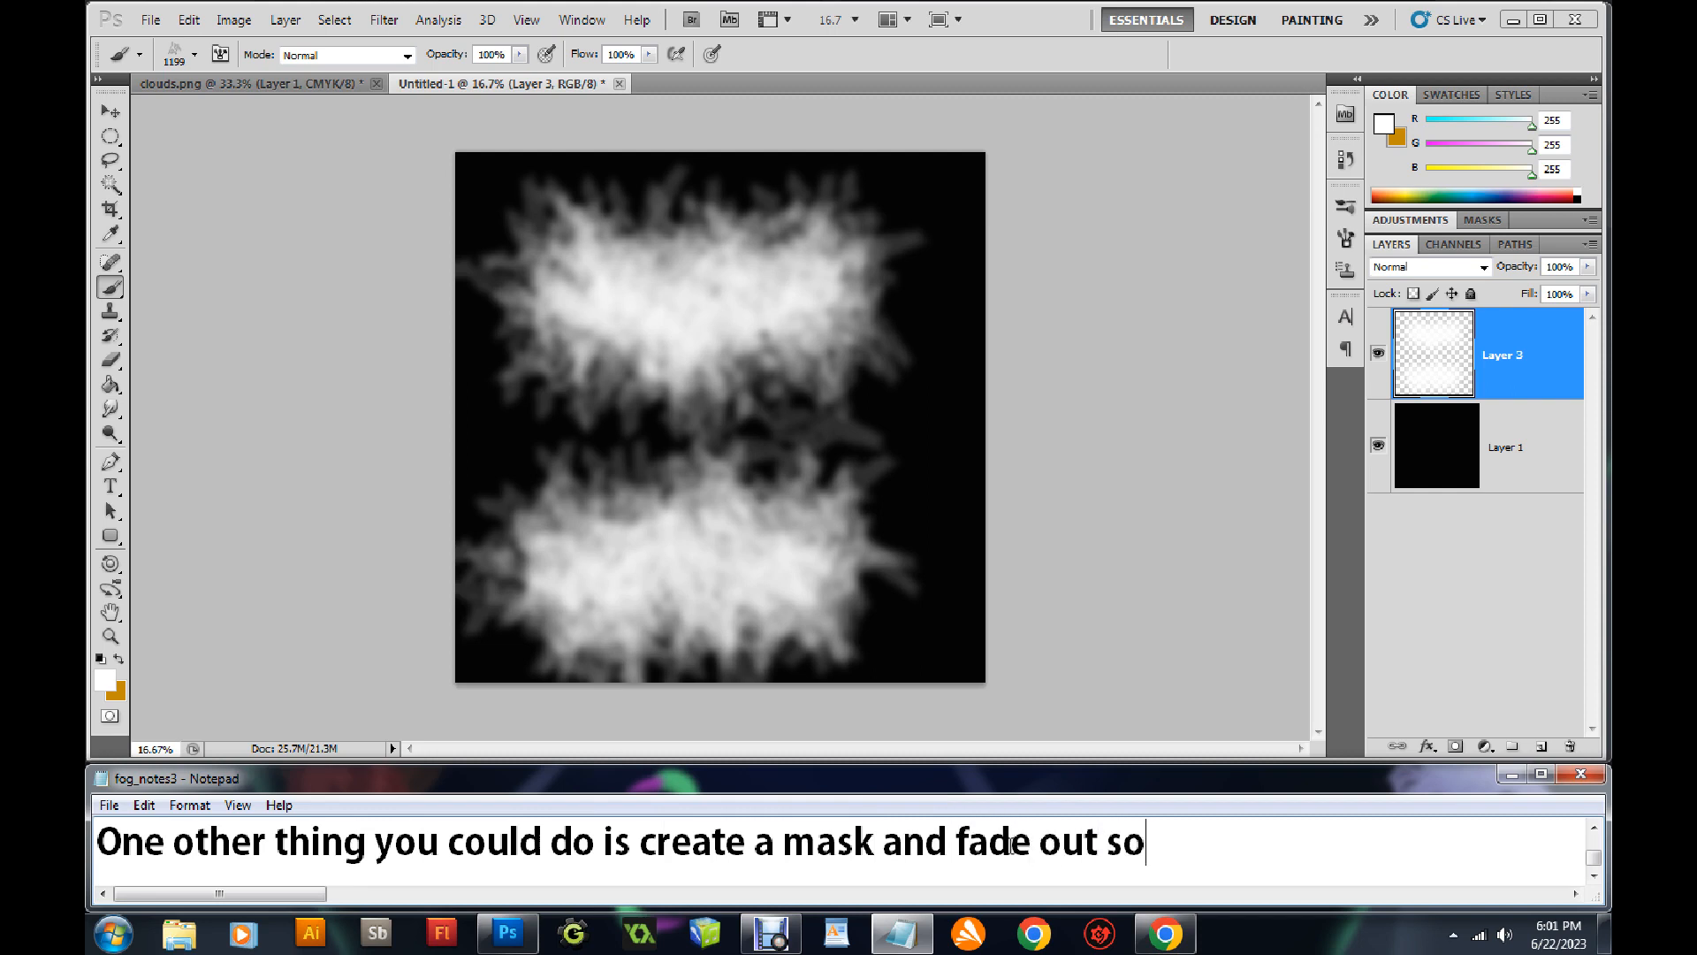
pyautogui.write('me par')
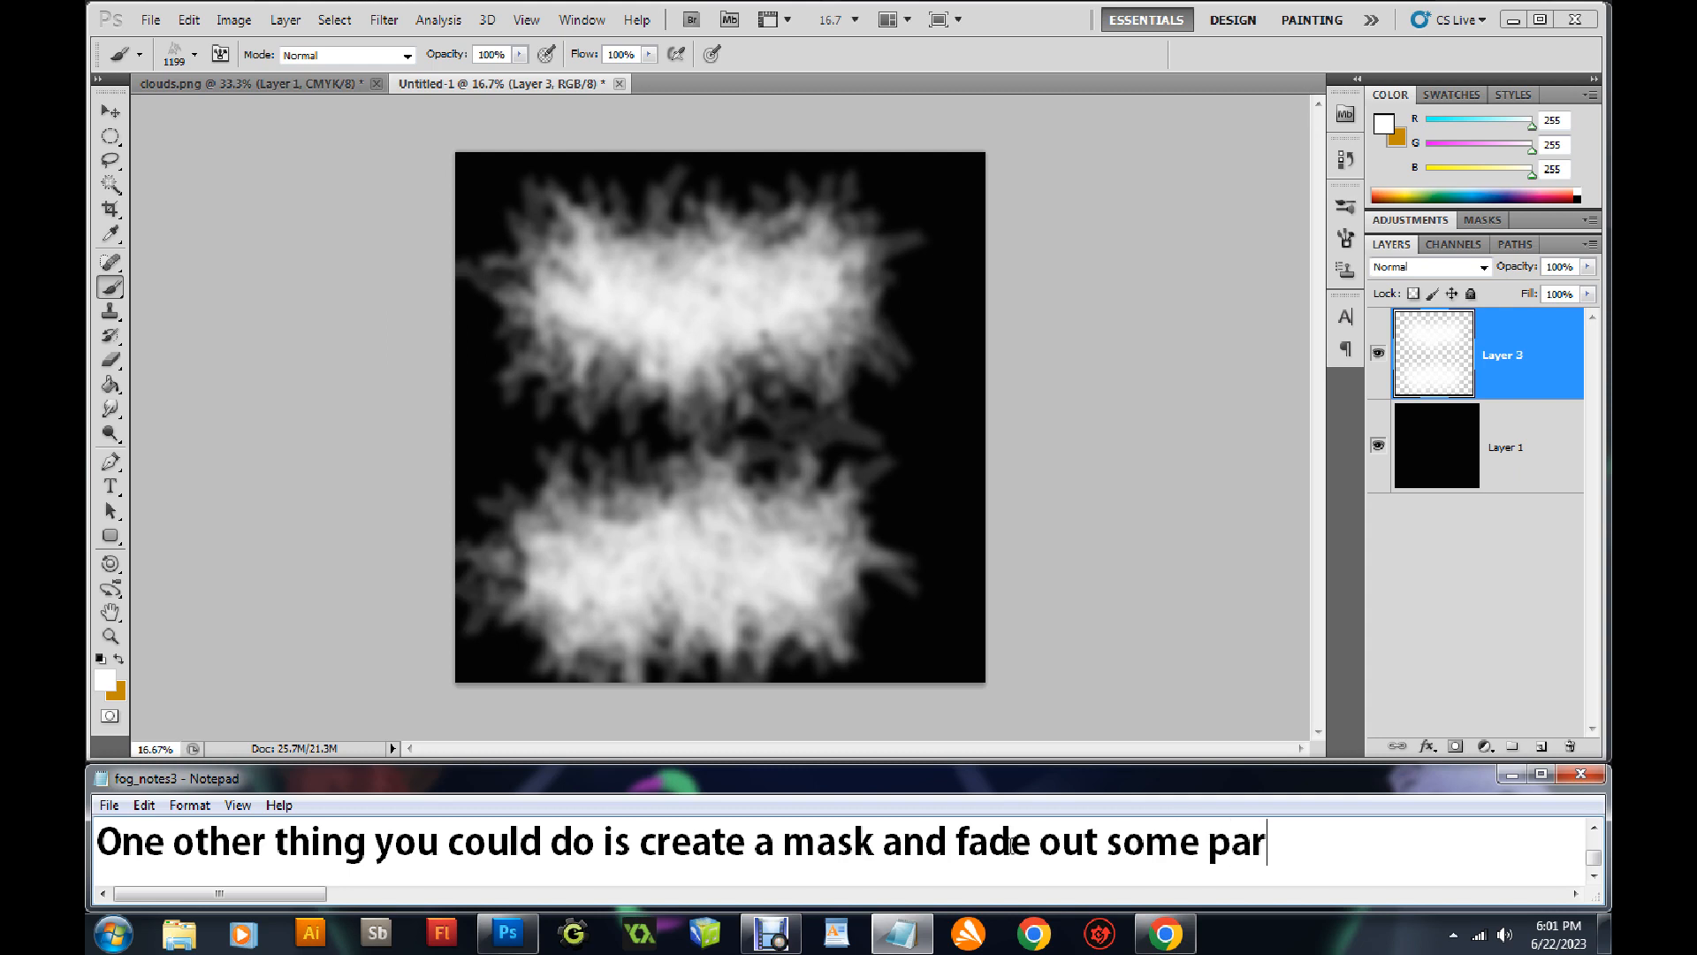
pyautogui.write('ts of the')
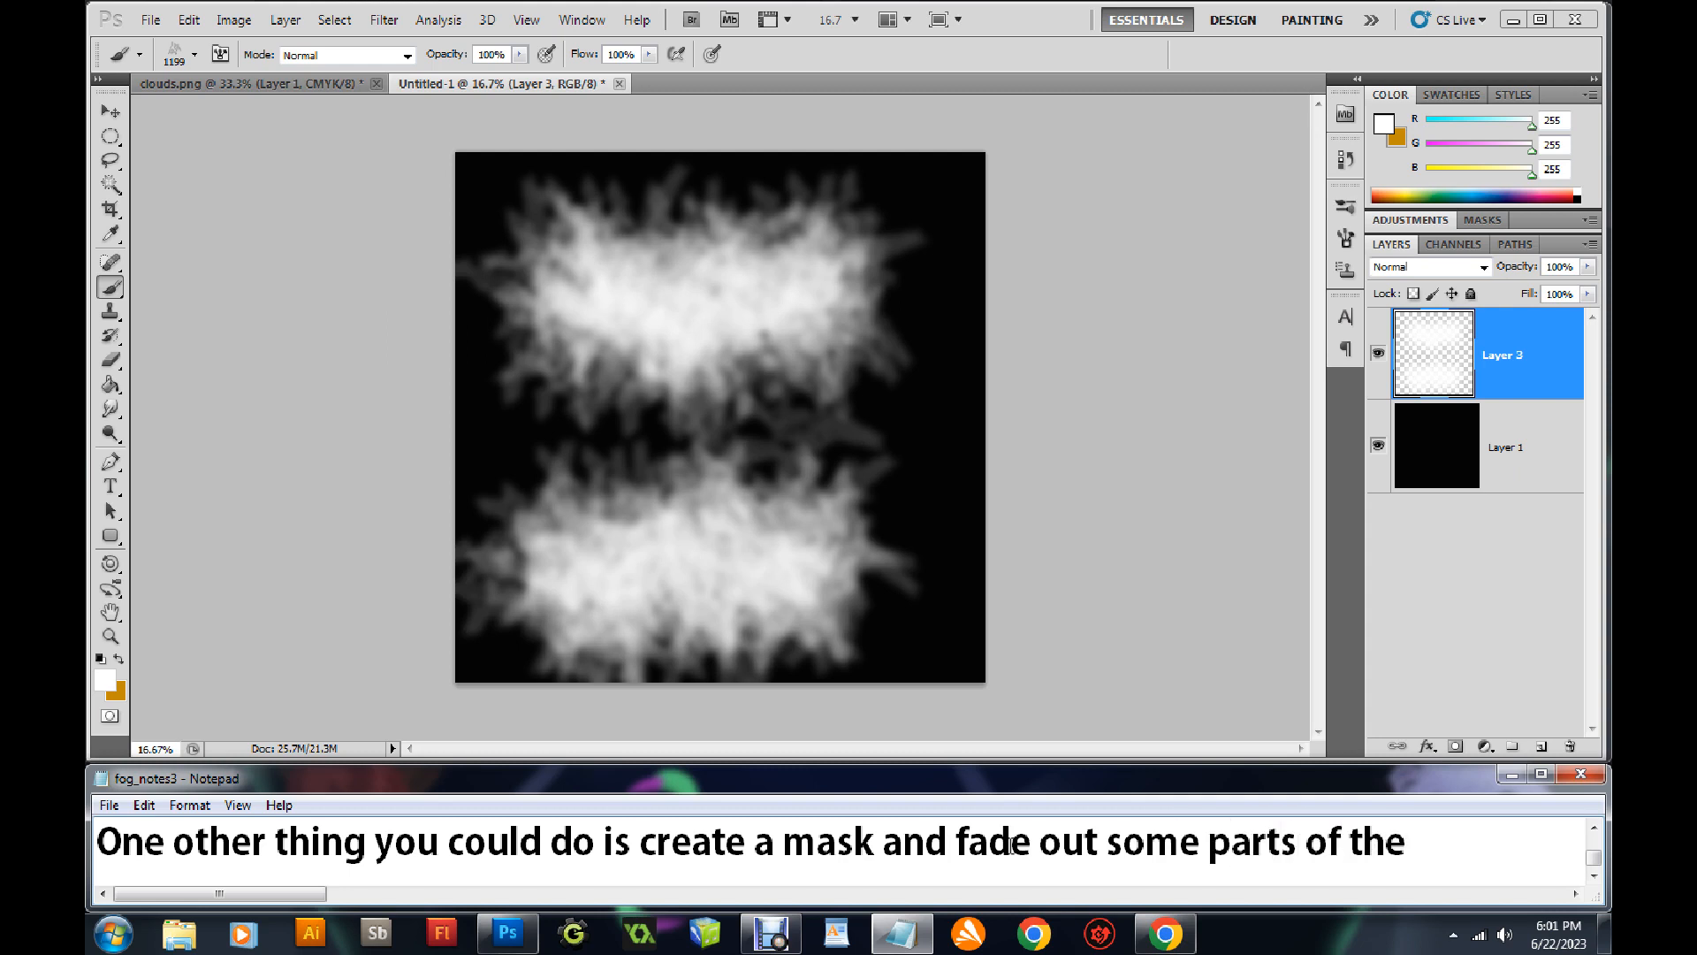
pyautogui.write(' fog images')
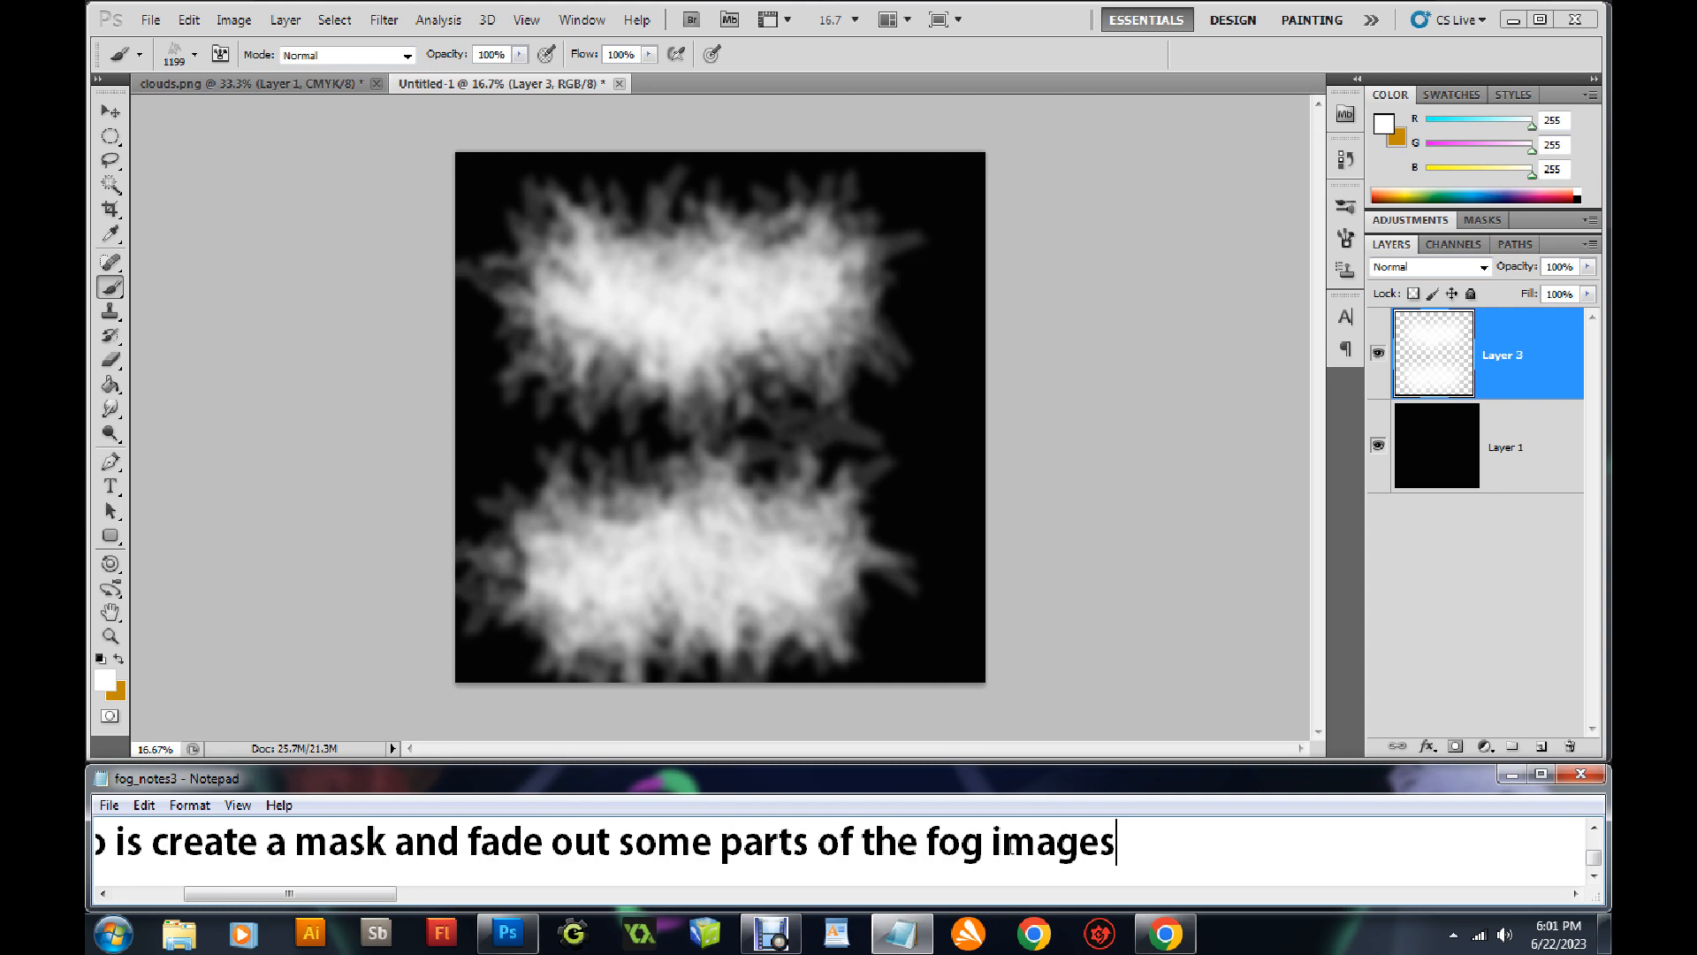
pyautogui.write(',')
# Add a layer mask to Layer 3 in Photoshop and insert "vector" before "mask" in the Notepad line
pyautogui.click(1456, 748)
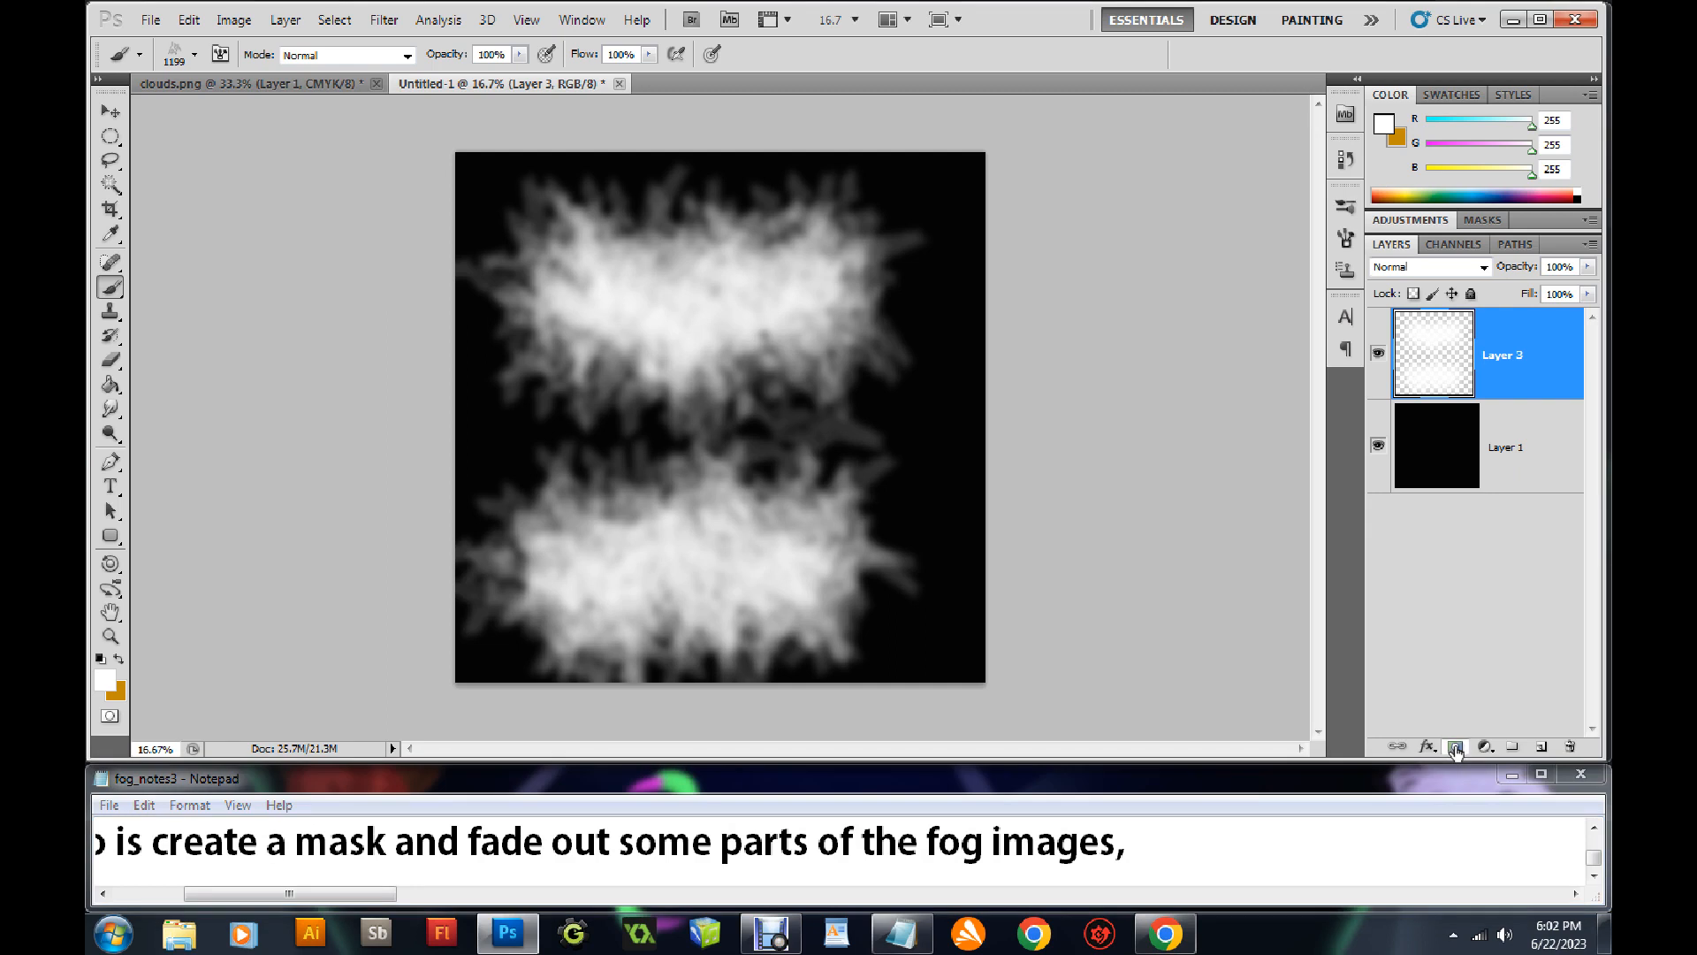
pyautogui.click(1456, 748)
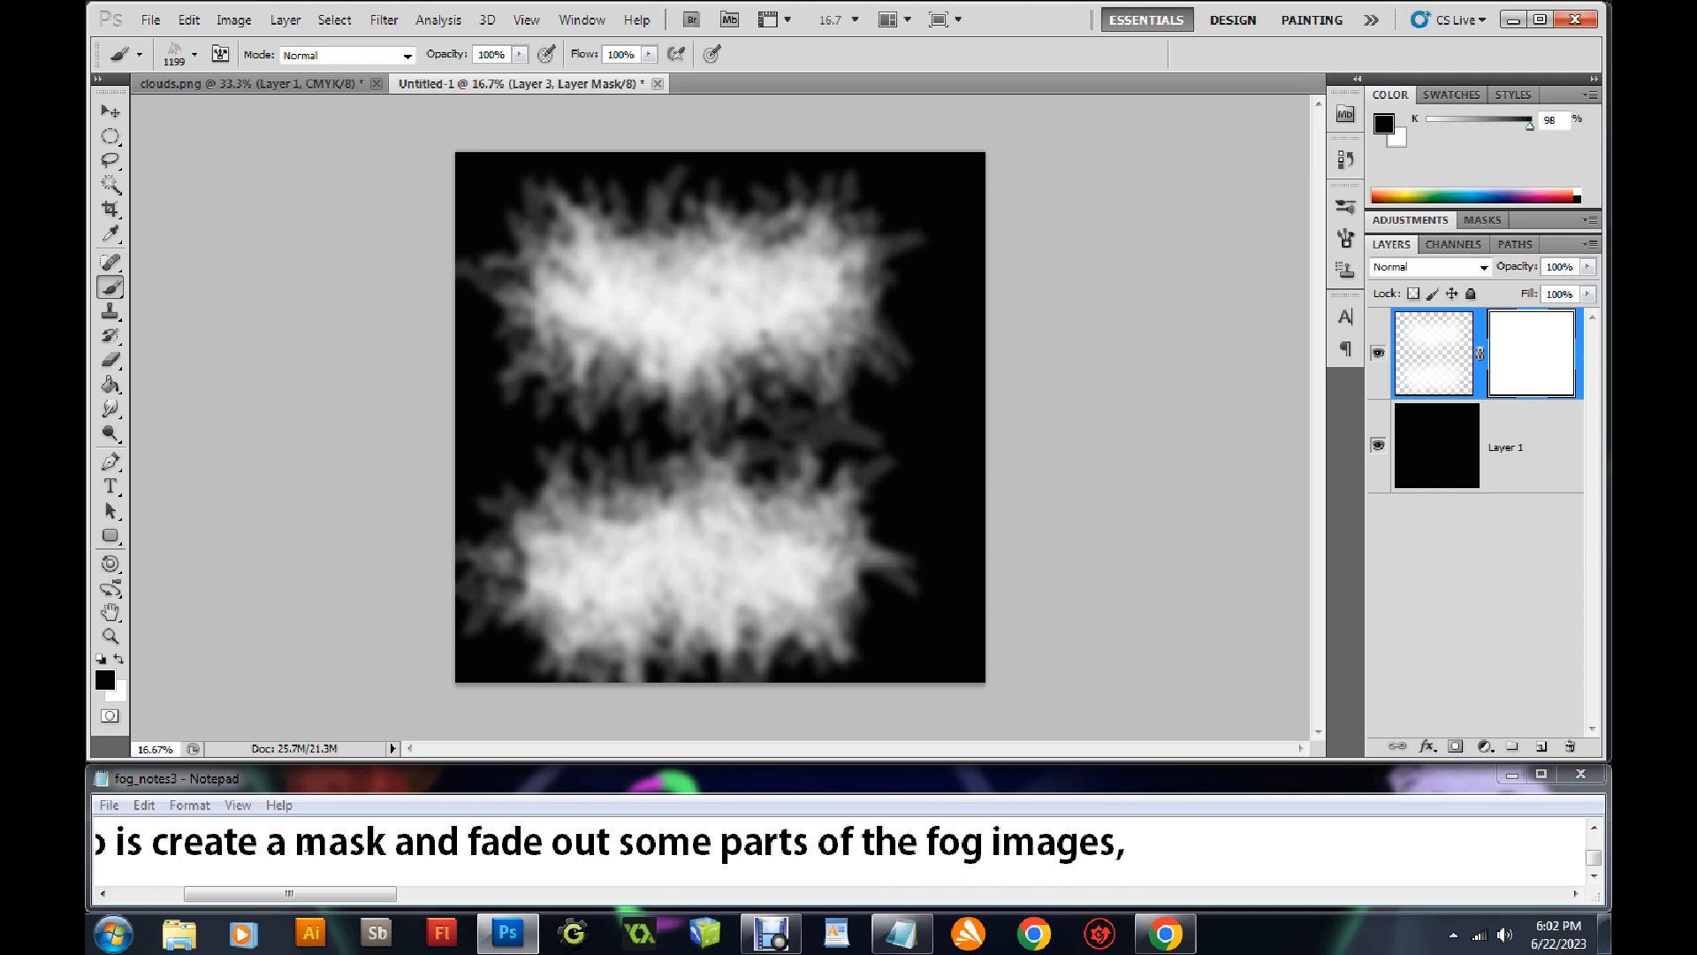
pyautogui.click(297, 841)
pyautogui.write('vector')
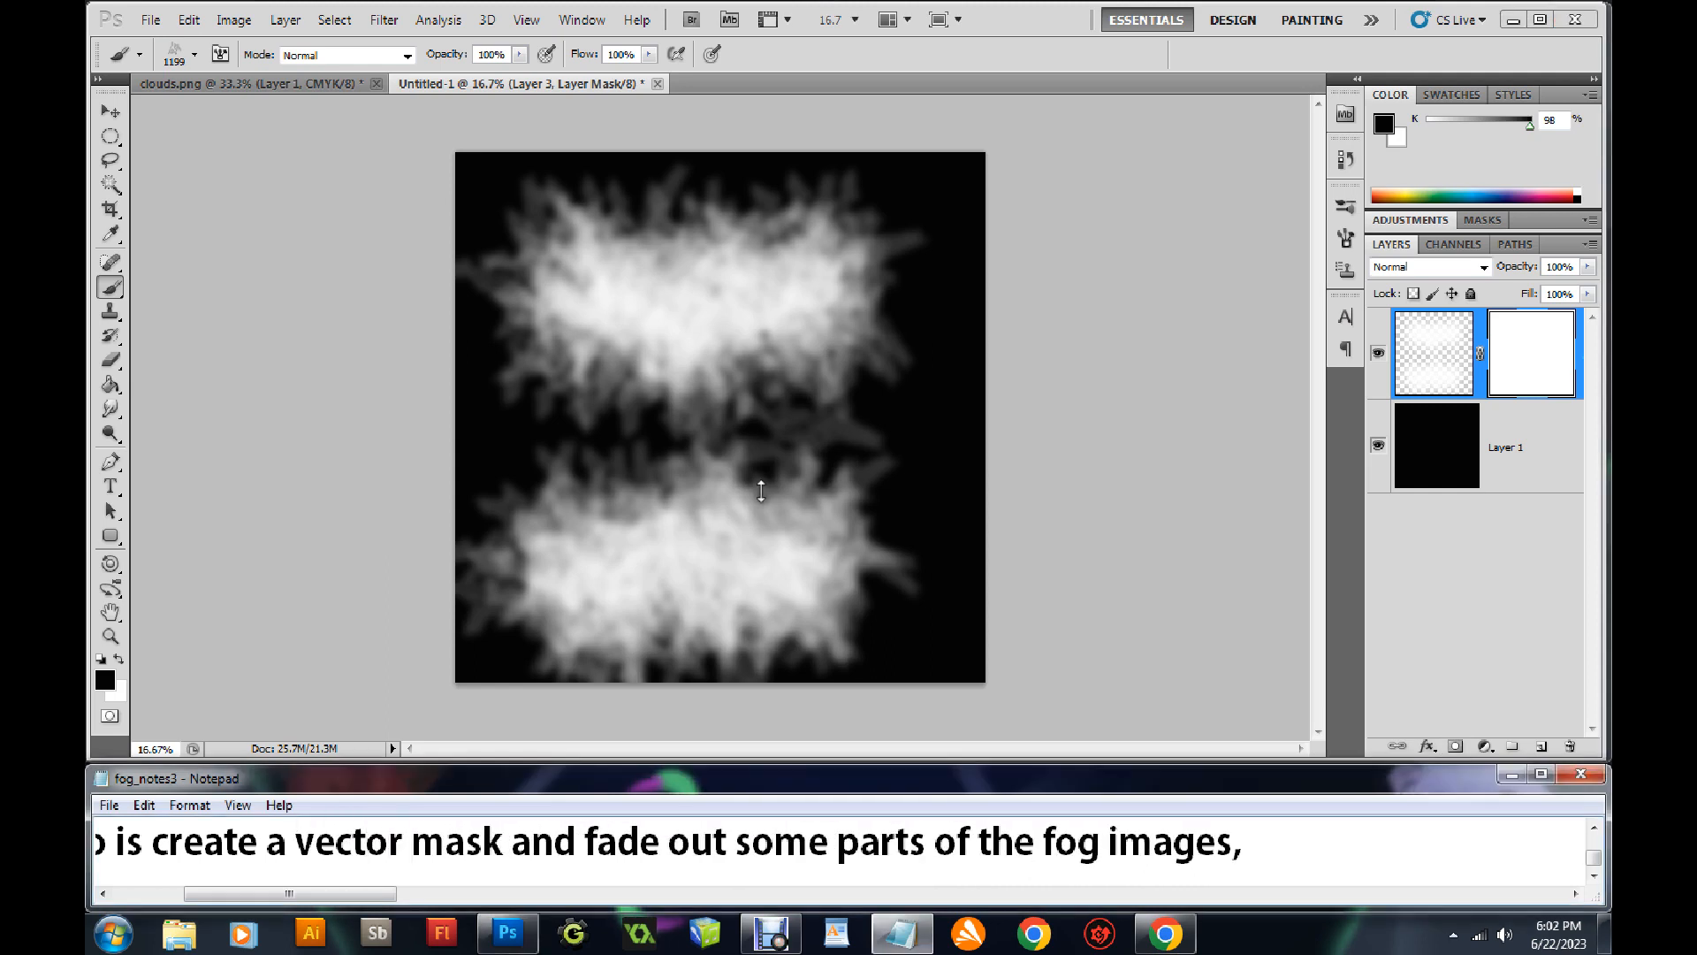
# Choose a soft round brush and paint black on Layer 3's mask to fade out several areas of both fog bands
pyautogui.click(1527, 367)
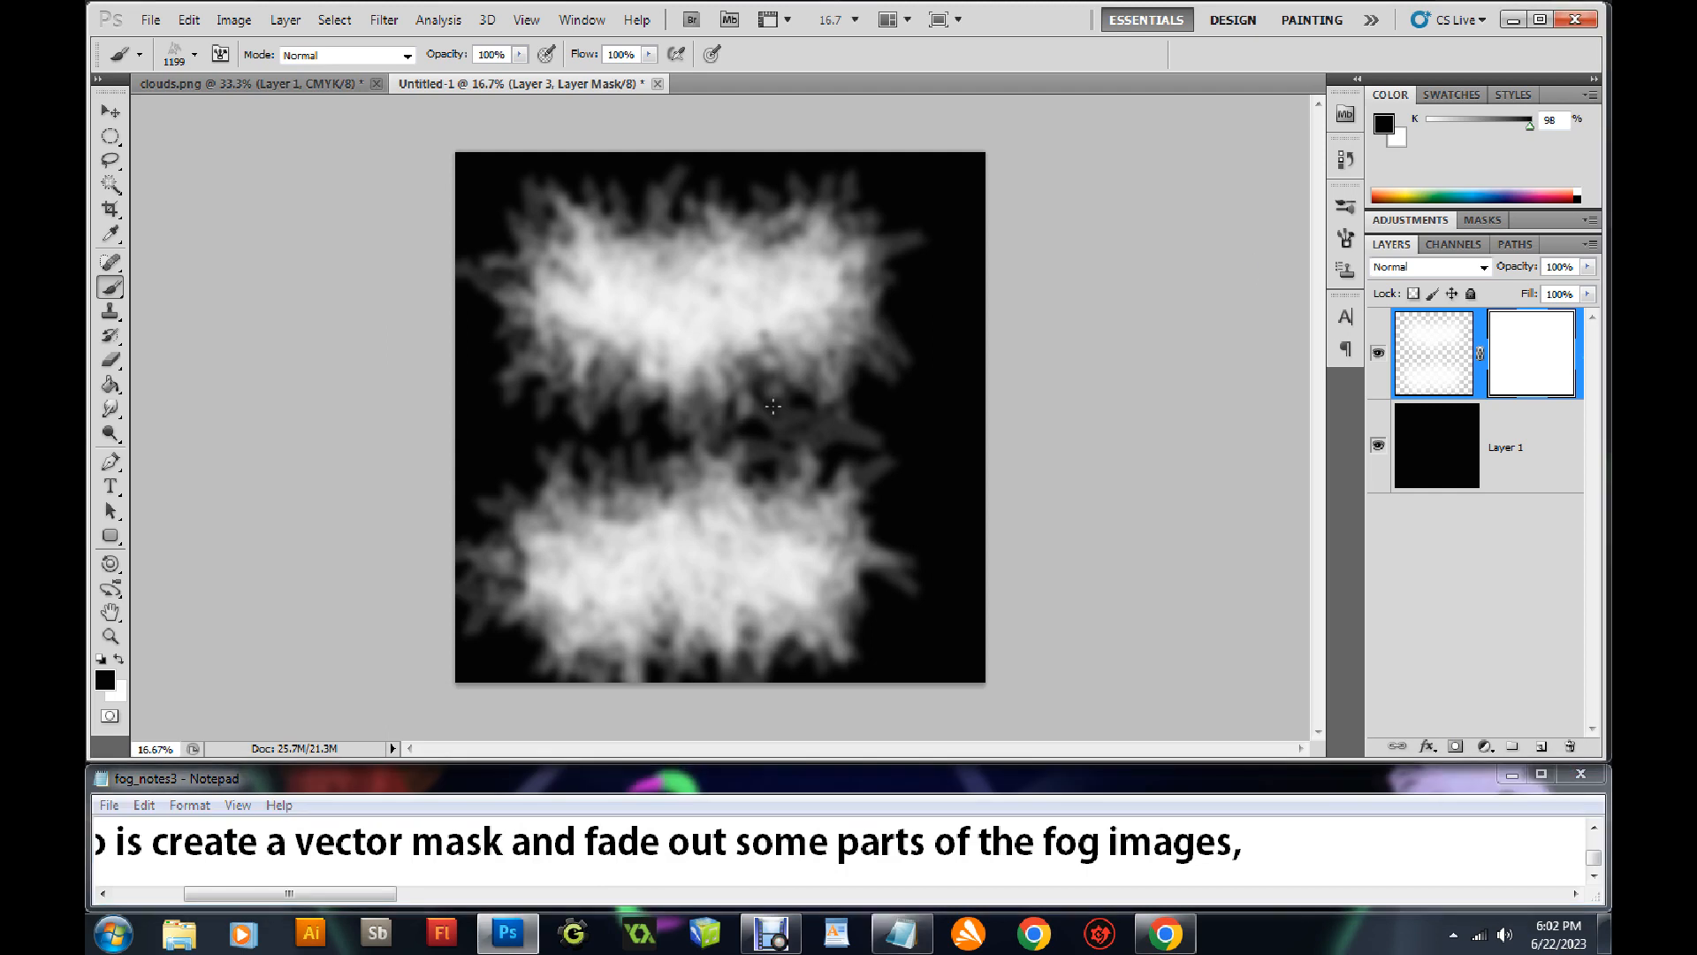
pyautogui.click(195, 54)
pyautogui.scroll(3, 334, 200)
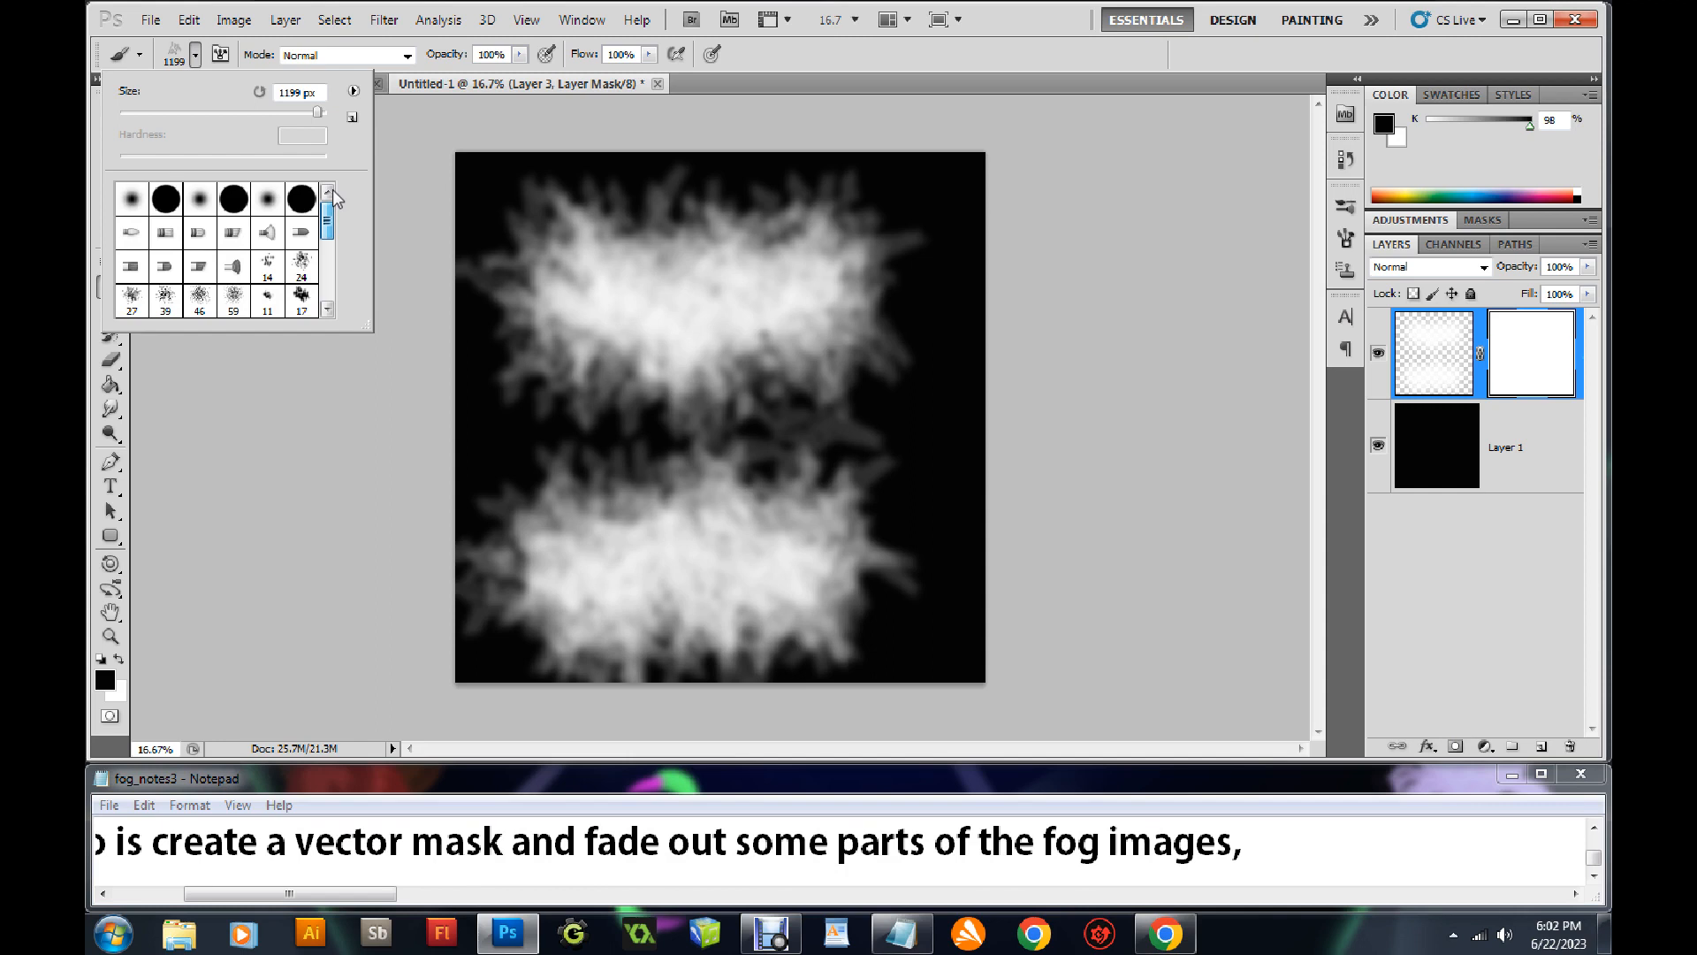
pyautogui.click(199, 198)
pyautogui.click(783, 382)
pyautogui.moveTo(784, 382)
pyautogui.mouseDown()
pyautogui.moveTo(865, 415)
pyautogui.moveTo(865, 336)
pyautogui.moveTo(867, 387)
pyautogui.mouseUp()
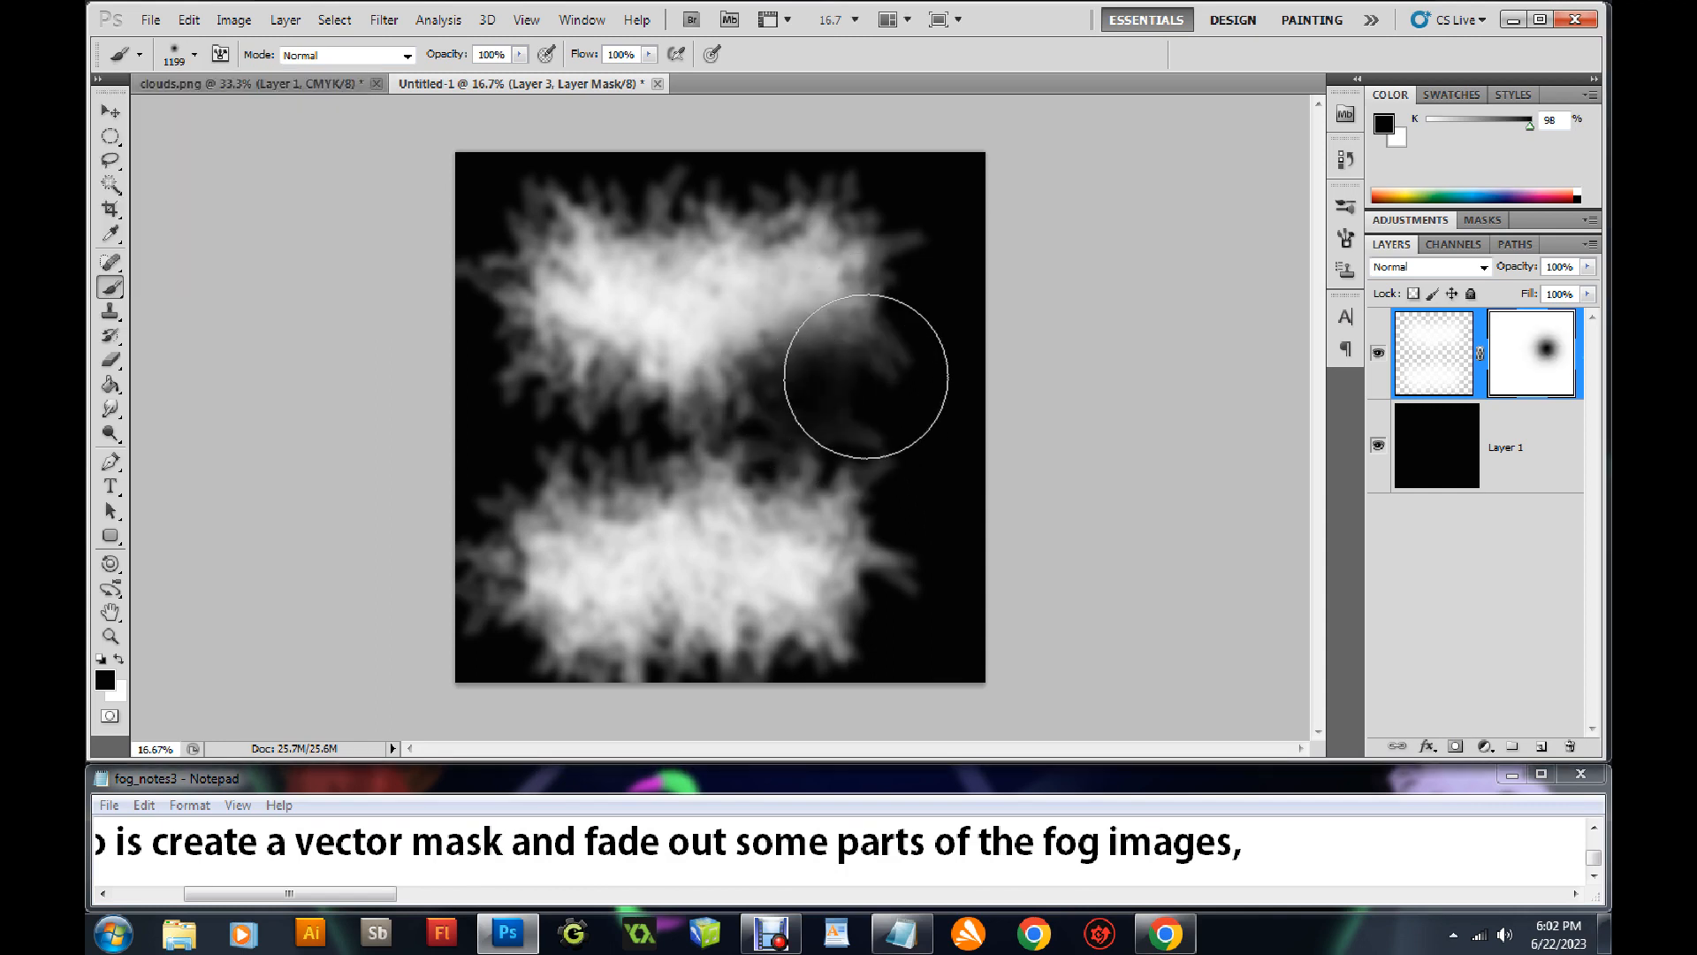
pyautogui.click(574, 298)
pyautogui.click(533, 506)
pyautogui.click(852, 586)
pyautogui.moveTo(852, 585)
pyautogui.mouseDown()
pyautogui.moveTo(758, 625)
pyautogui.moveTo(825, 701)
pyautogui.mouseUp()
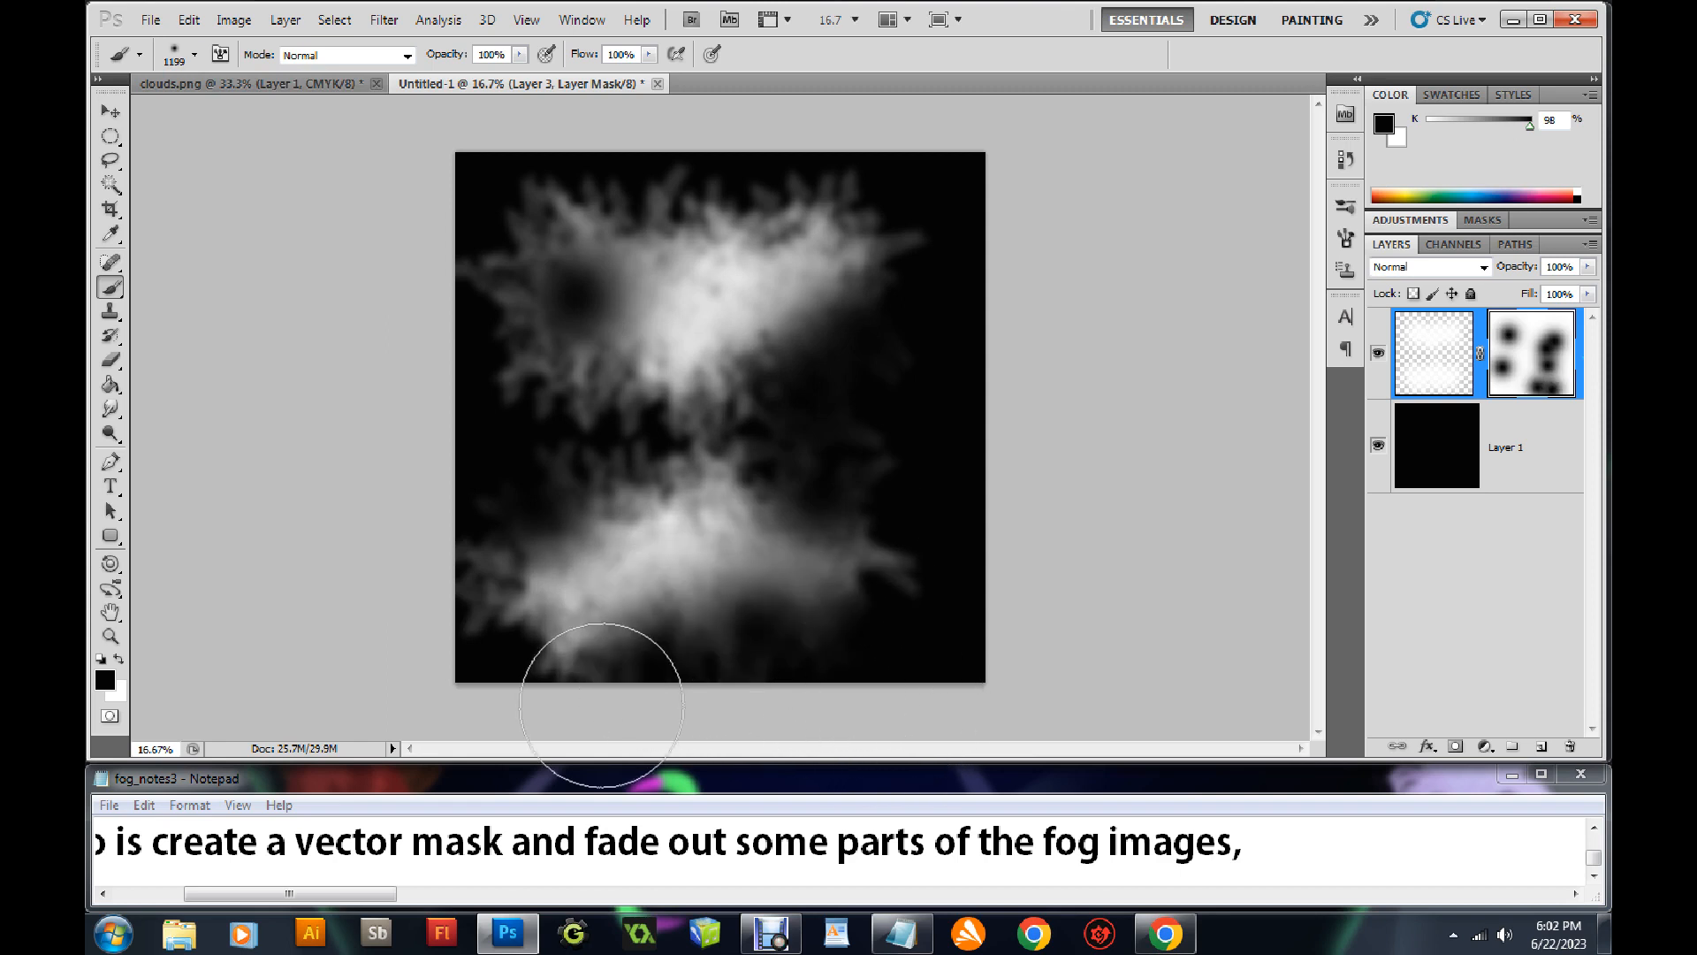
# Swap the foreground color to white and paint on the mask to restore fog near the canvas bottom and in the upper band
pyautogui.click(118, 659)
pyautogui.moveTo(682, 644)
pyautogui.mouseDown()
pyautogui.moveTo(864, 607)
pyautogui.moveTo(786, 322)
pyautogui.moveTo(587, 292)
pyautogui.mouseUp()
# In Notepad, continue the mask line after "fog images," with "So select the first brush"
pyautogui.click(1302, 860)
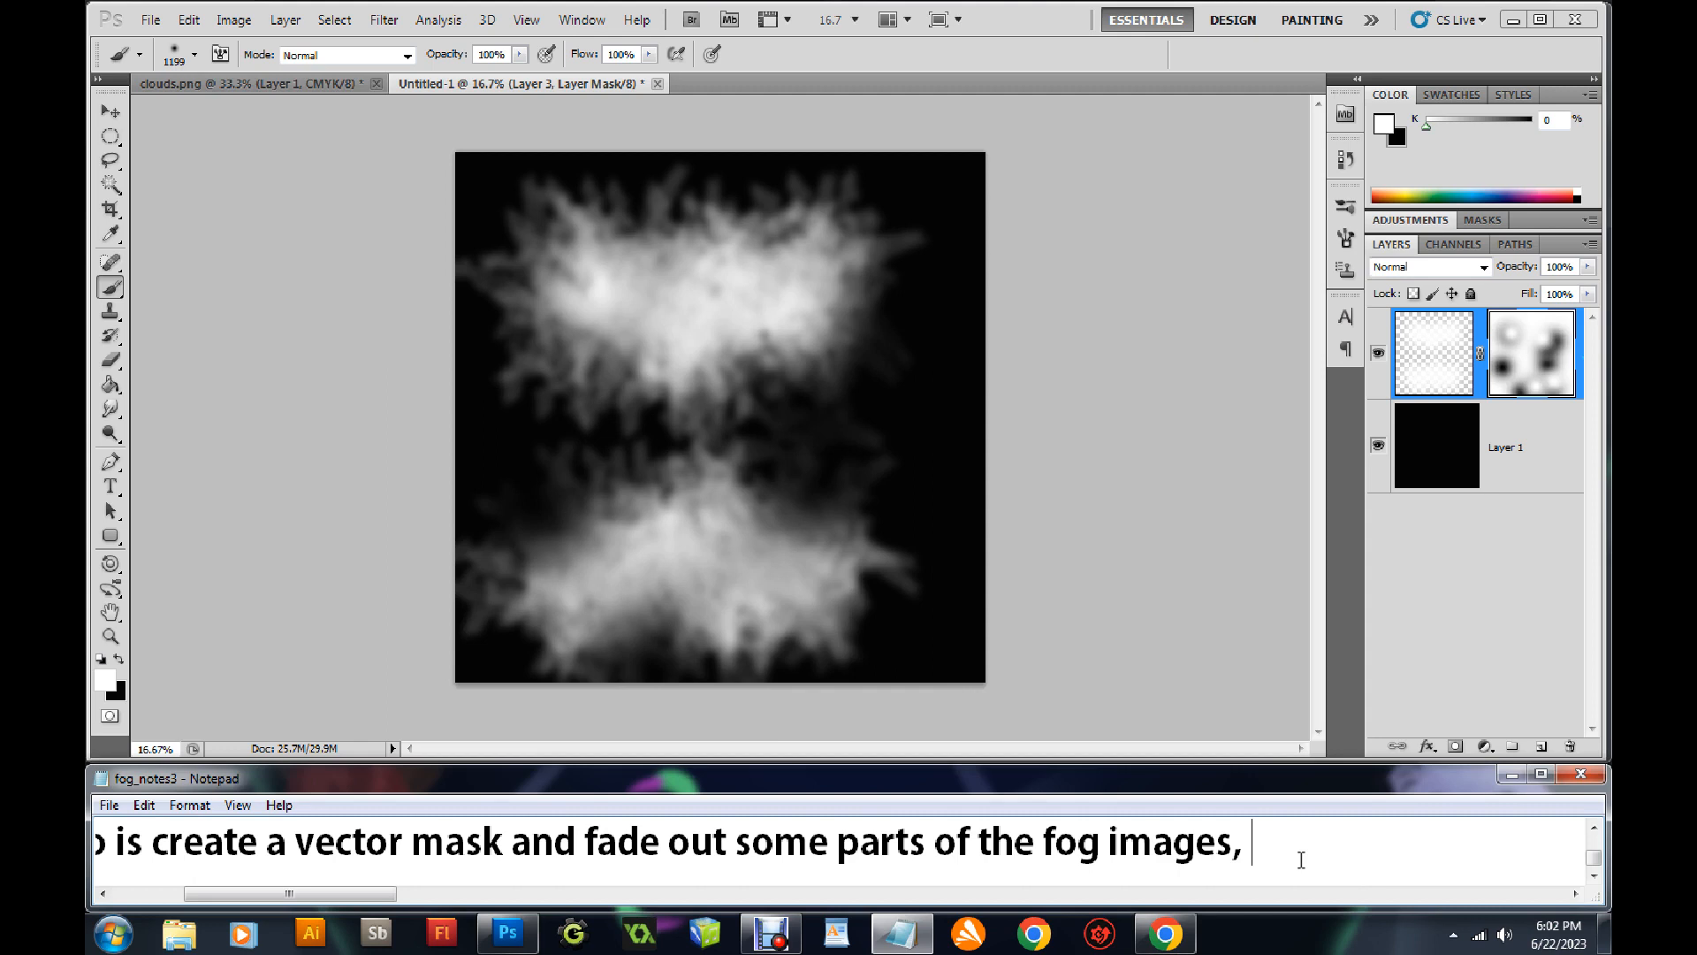
pyautogui.write('So m')
pyautogui.press('BackSpace')
pyautogui.write('b')
pyautogui.press('BackSpace')
pyautogui.write('S')
pyautogui.press('BackSpace')
pyautogui.write('select')
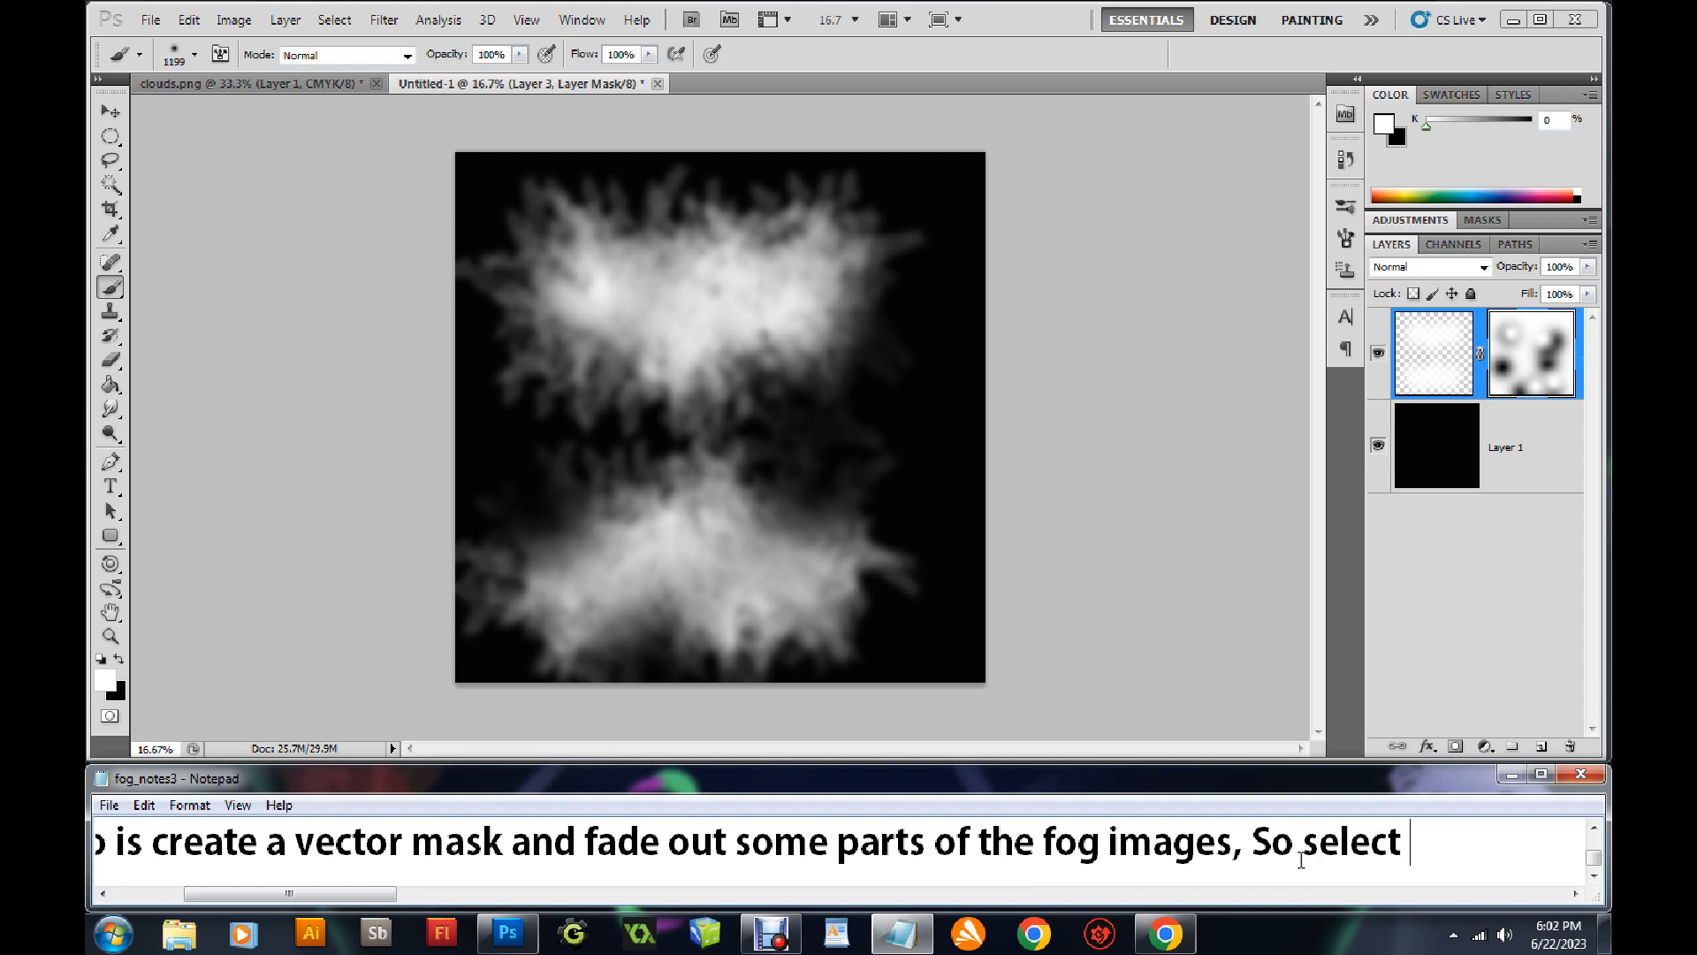
pyautogui.write(' the first brush')
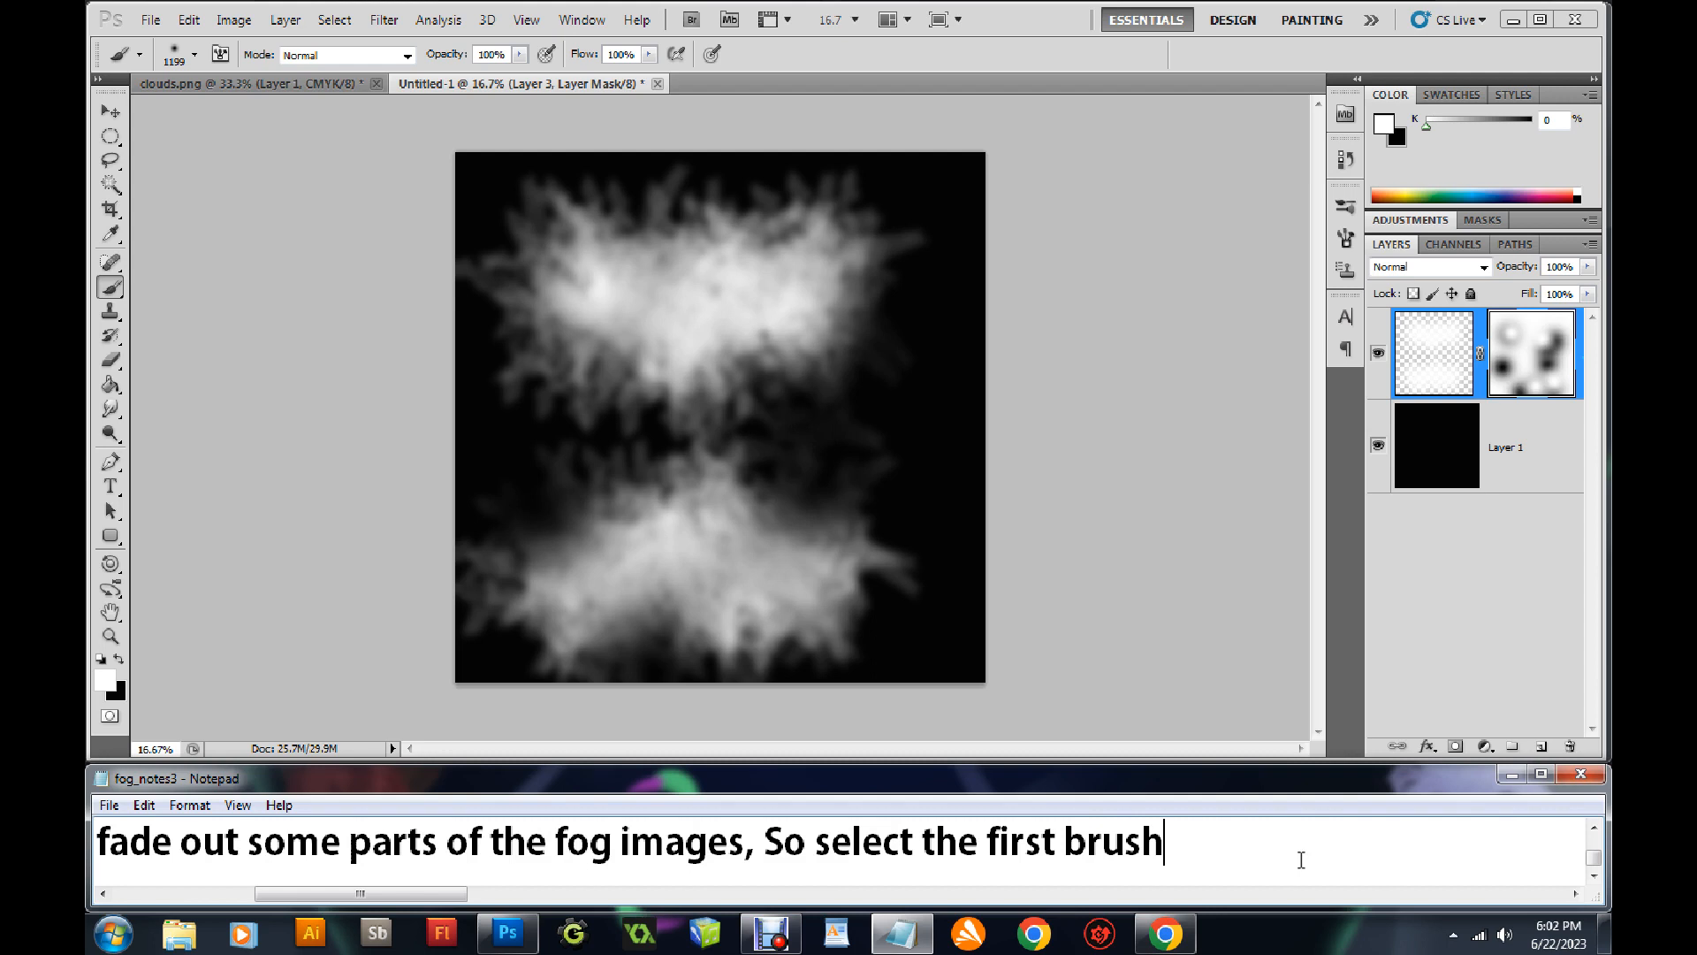
# Back in Photoshop, reduce the soft round brush's size to 69 px
pyautogui.click(197, 58)
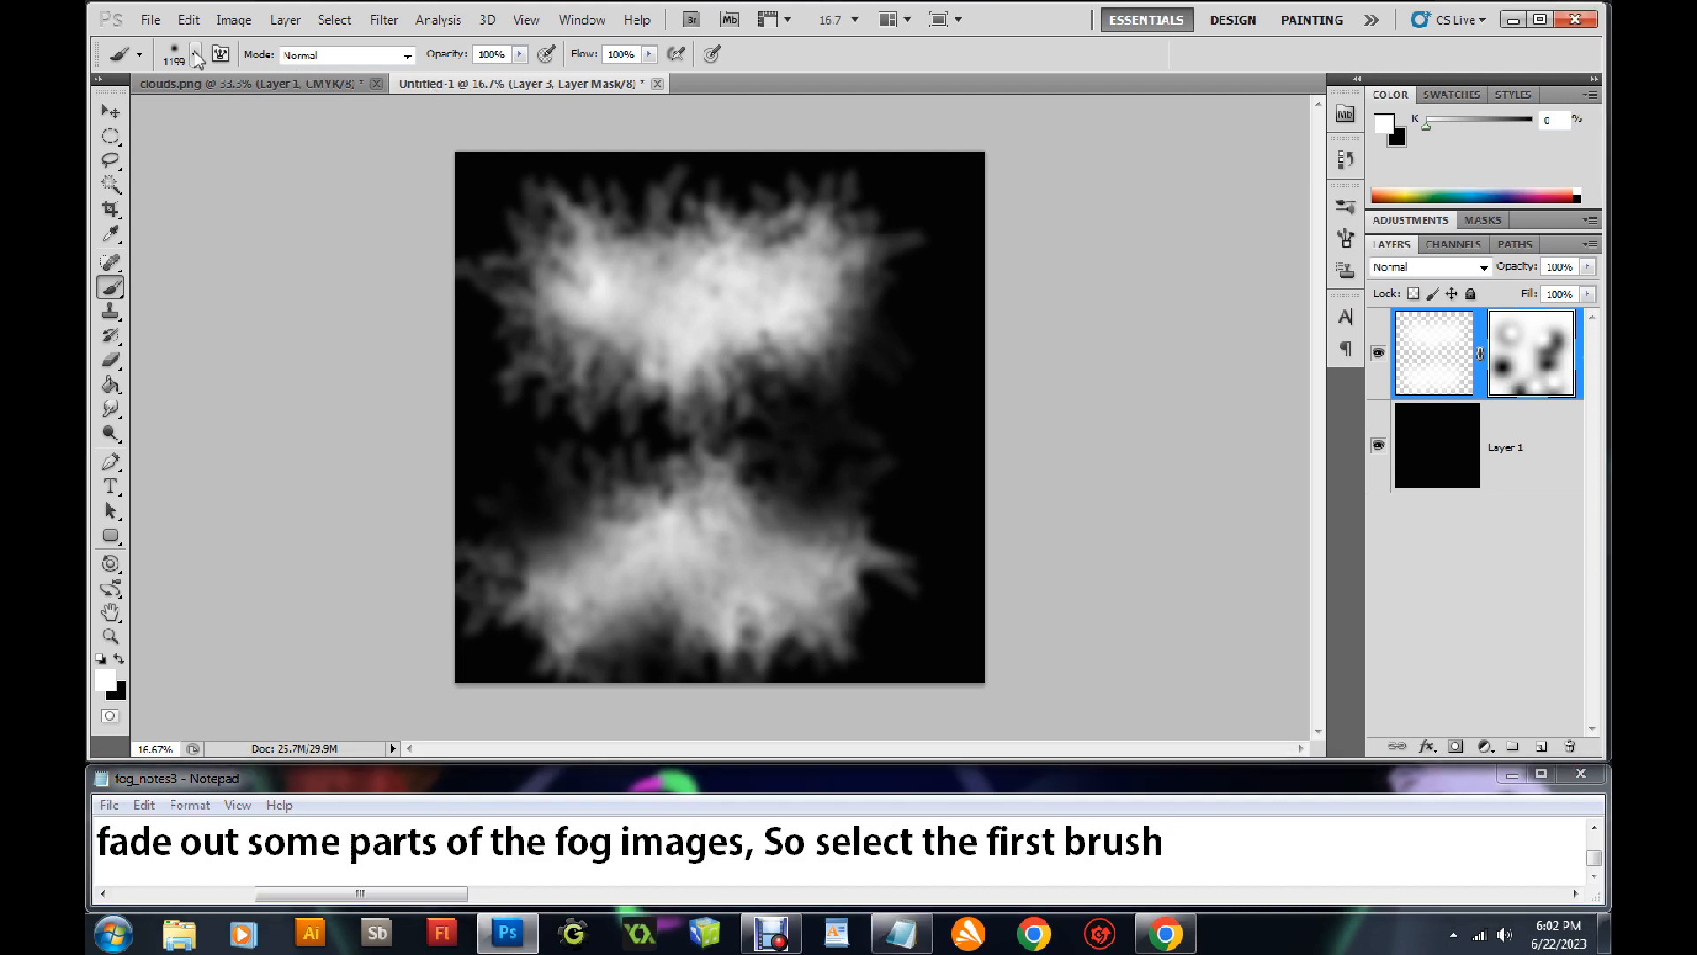
pyautogui.click(197, 57)
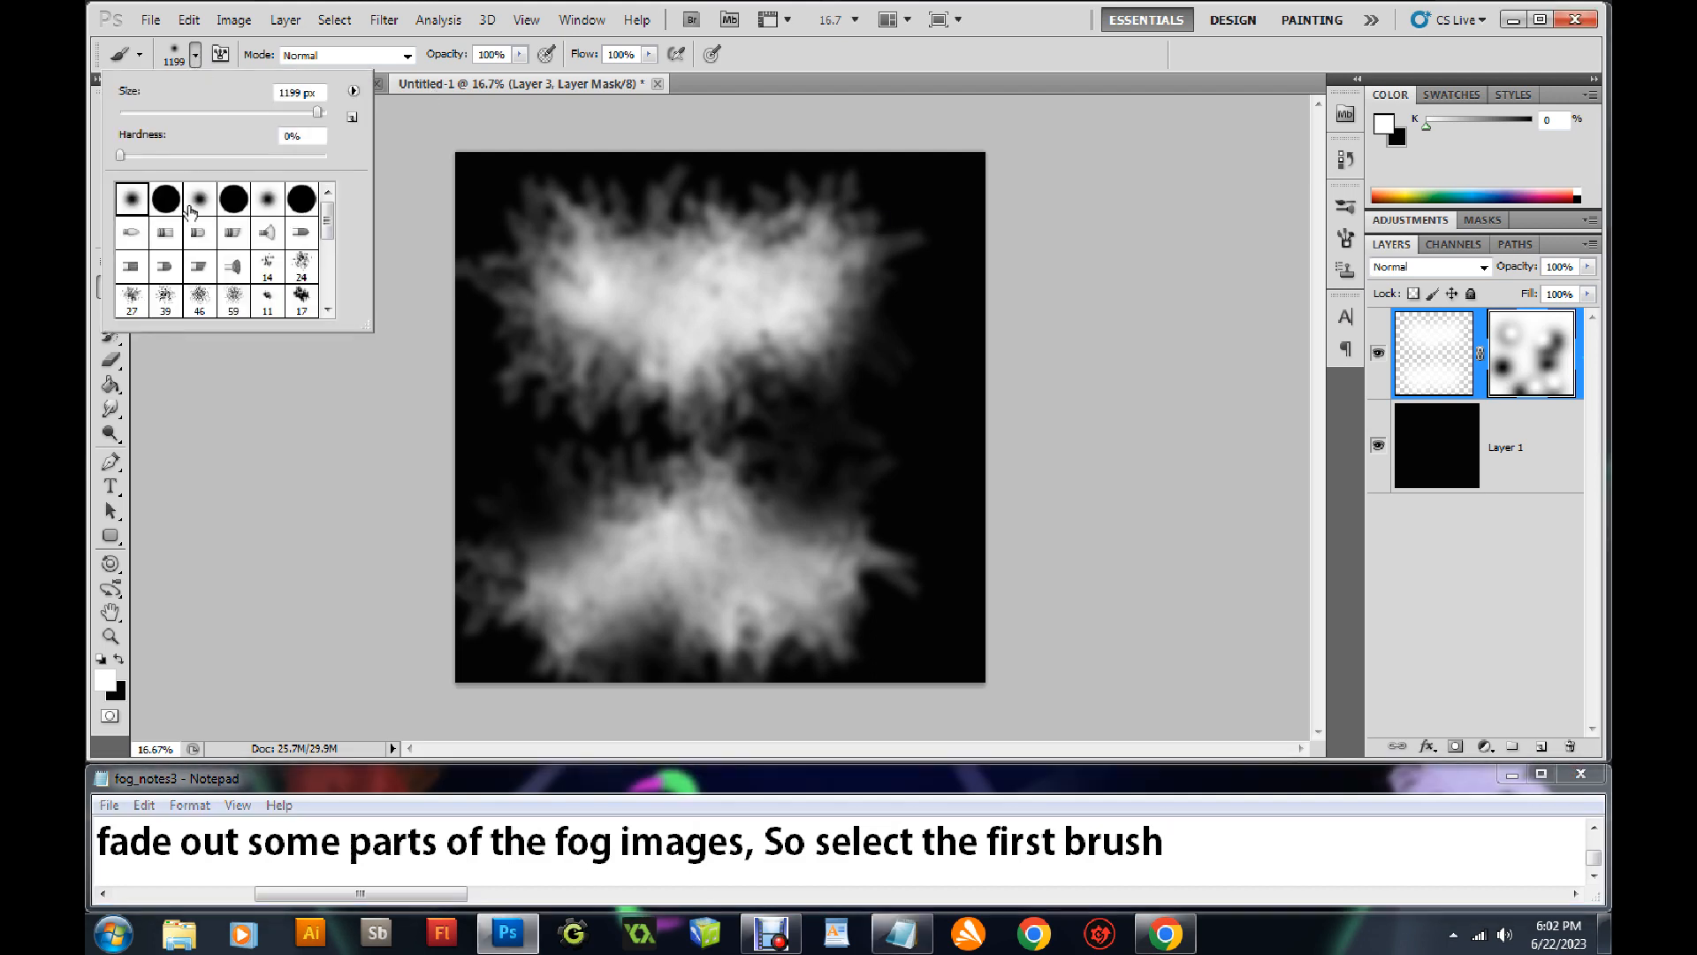
pyautogui.moveTo(318, 112); pyautogui.dragTo(190, 117)
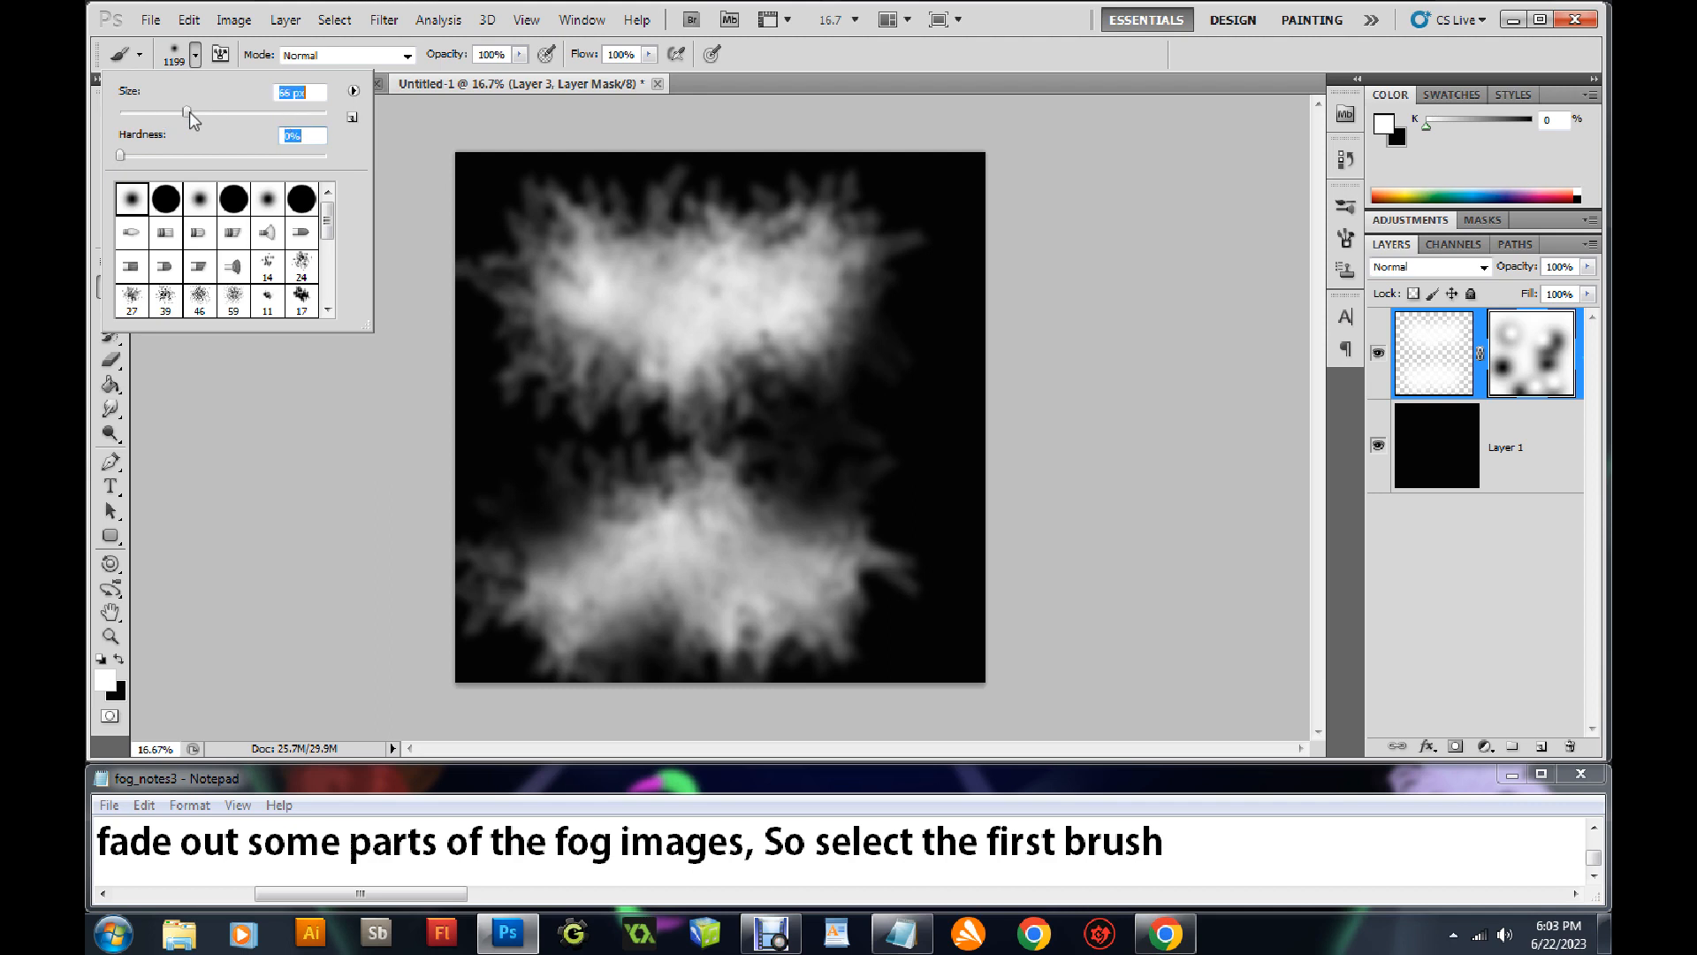
# Extend the Notepad line with "in selecting area and adjust the size brush"
pyautogui.click(1183, 842)
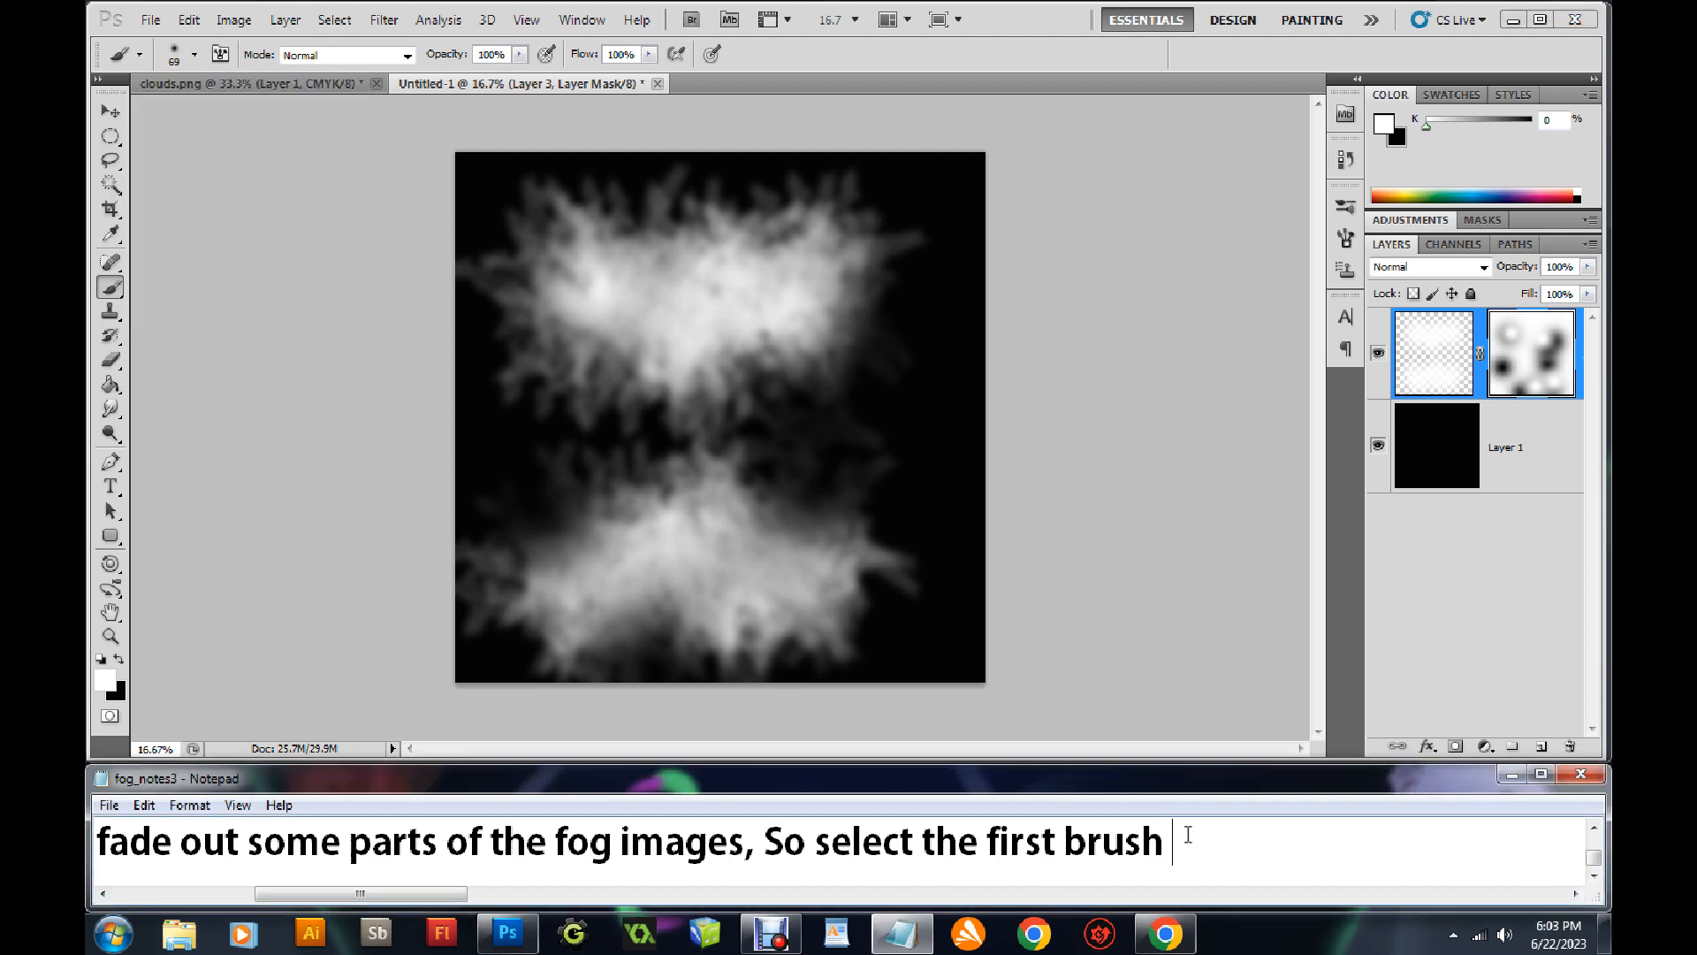
pyautogui.write('in sle')
pyautogui.press('BackSpace')
pyautogui.press('BackSpace')
pyautogui.write('electing area')
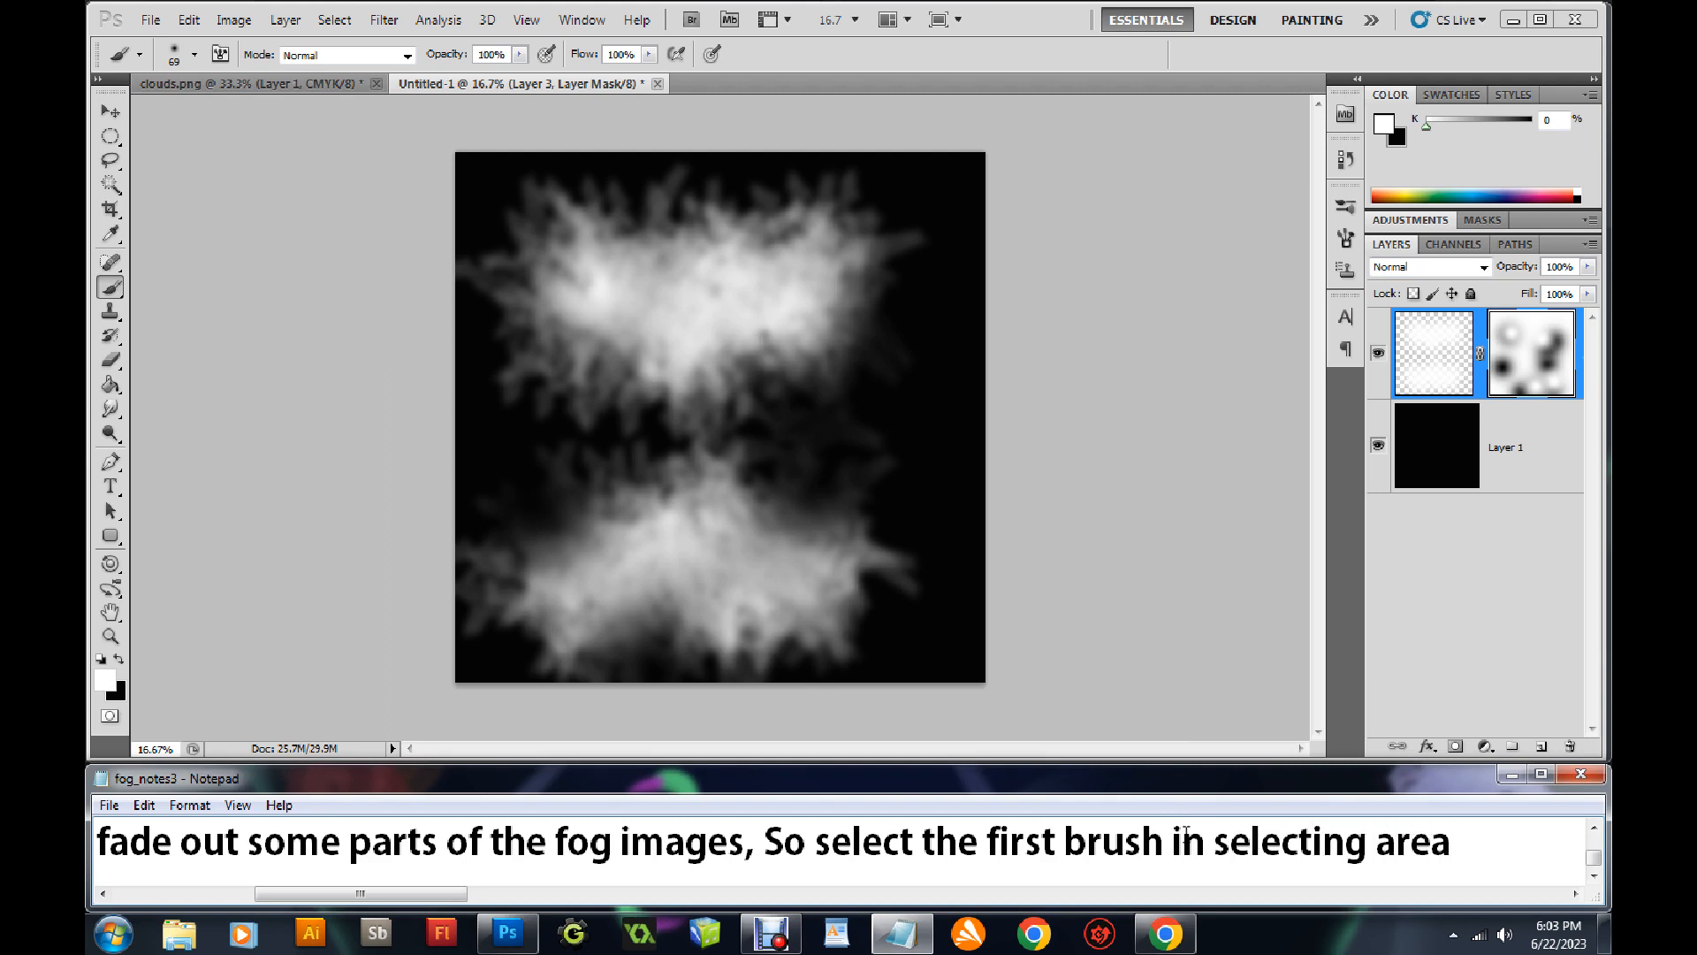
pyautogui.write(' and adjust the s')
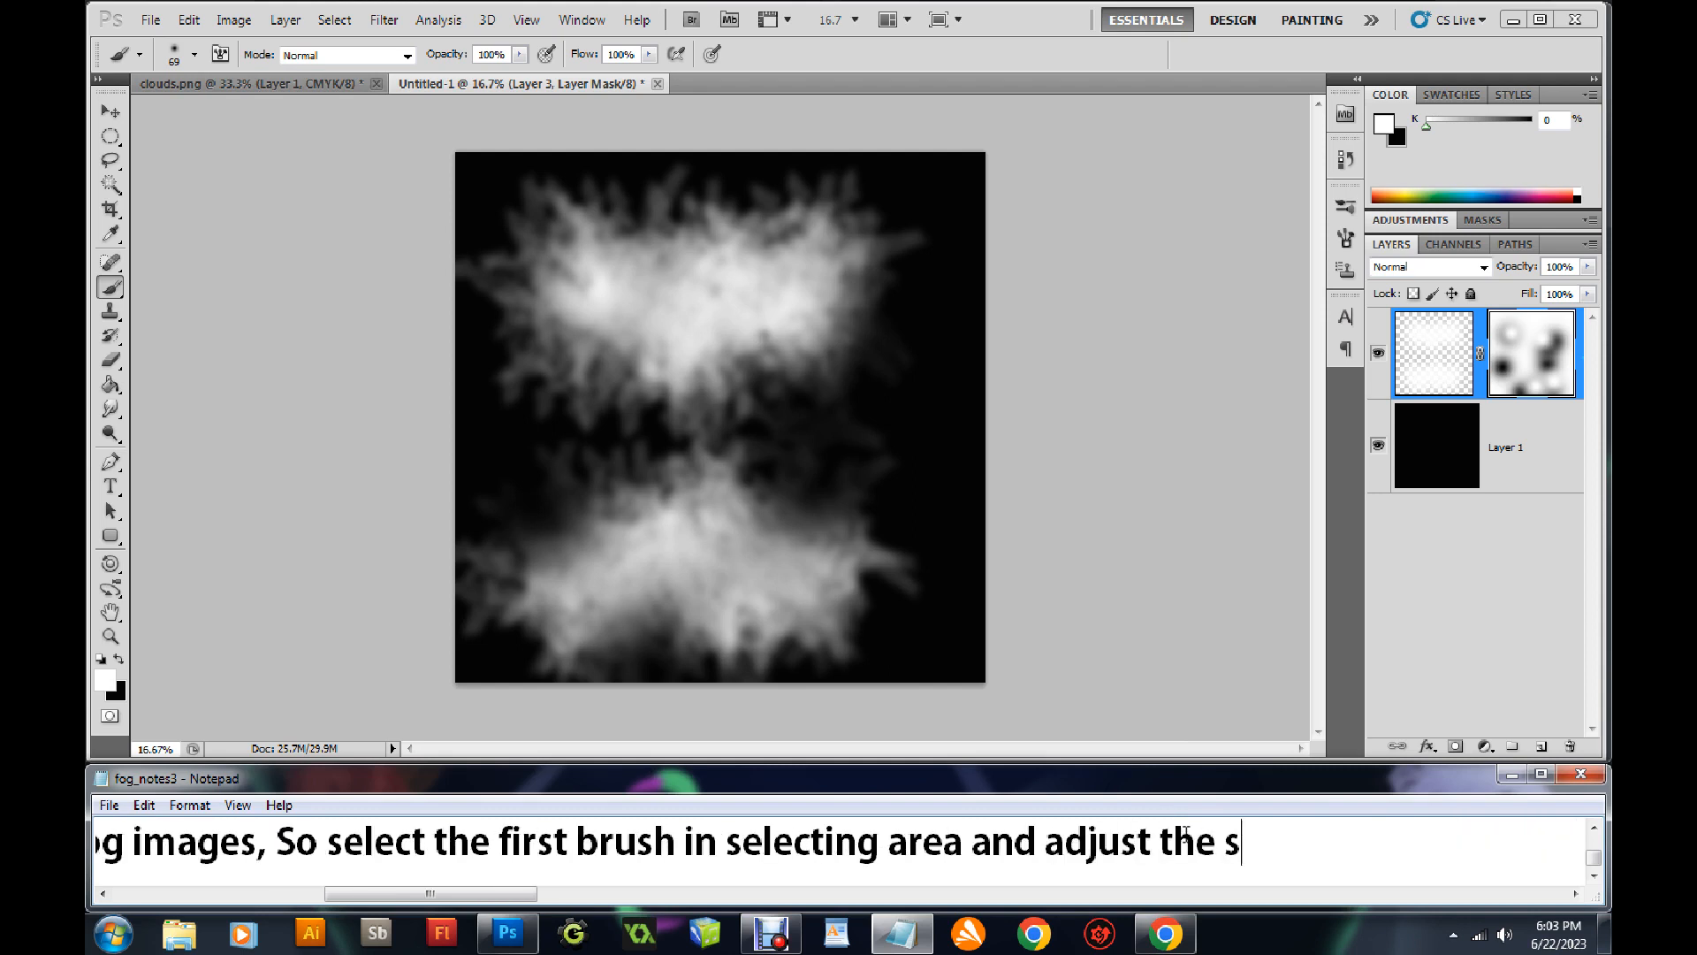
pyautogui.write('ize brush')
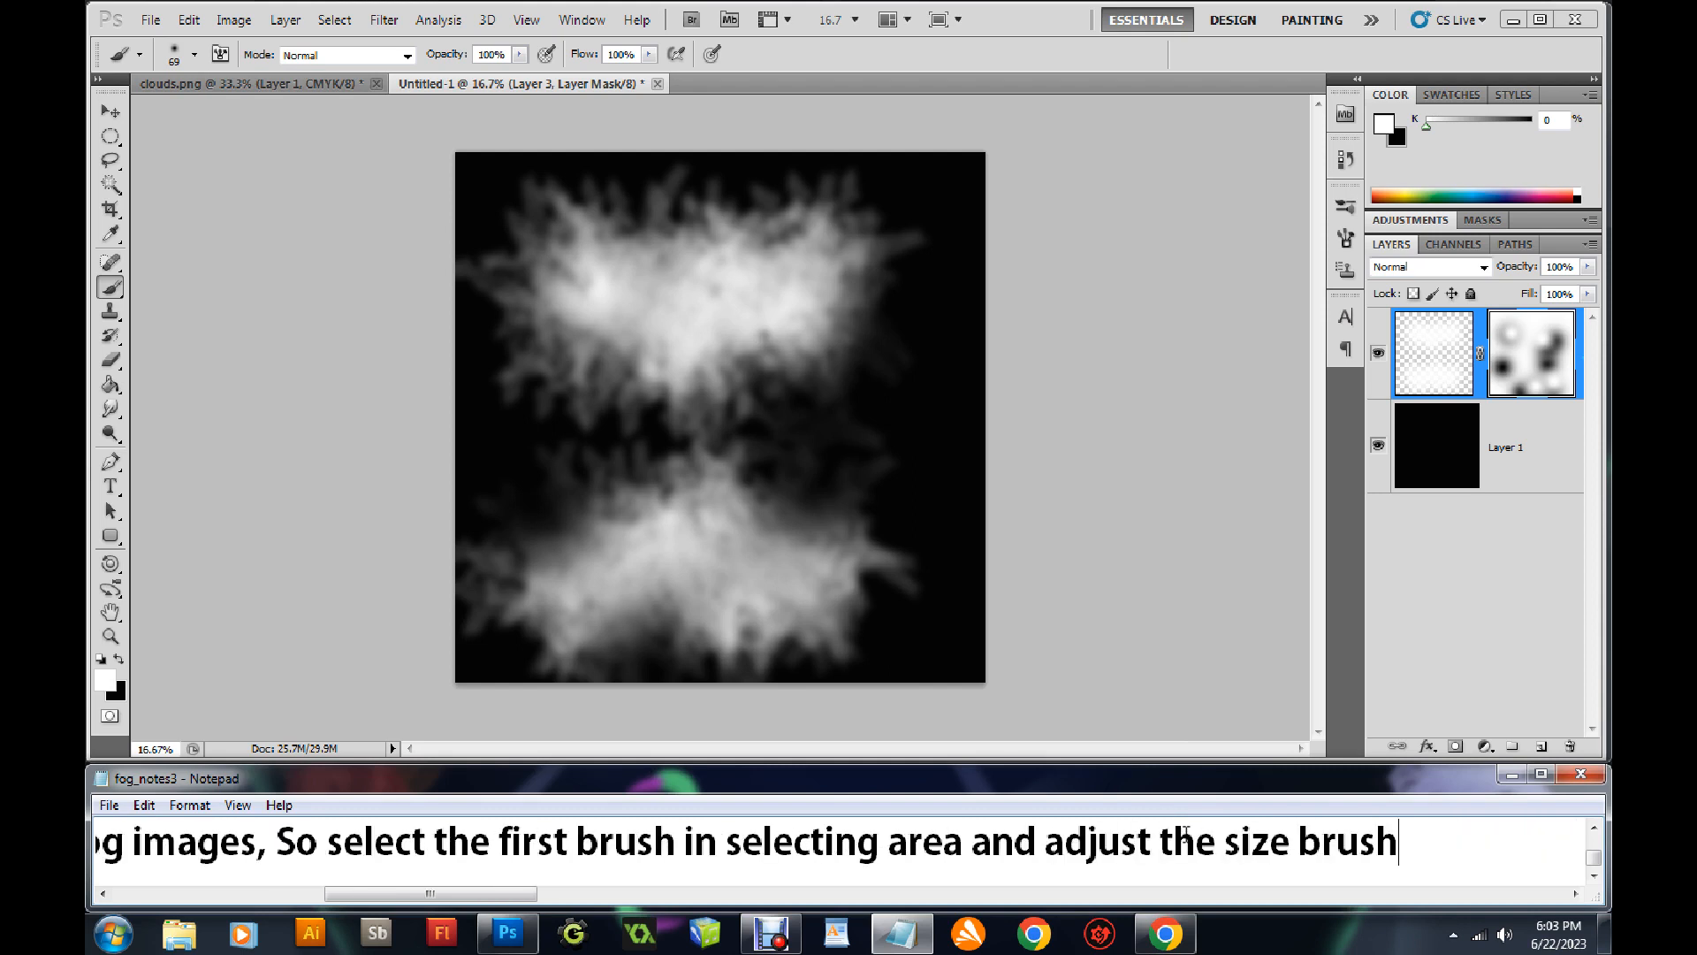
# Append ", use Black to take away some of the image," to the Notepad line
pyautogui.write(', use Black to take away')
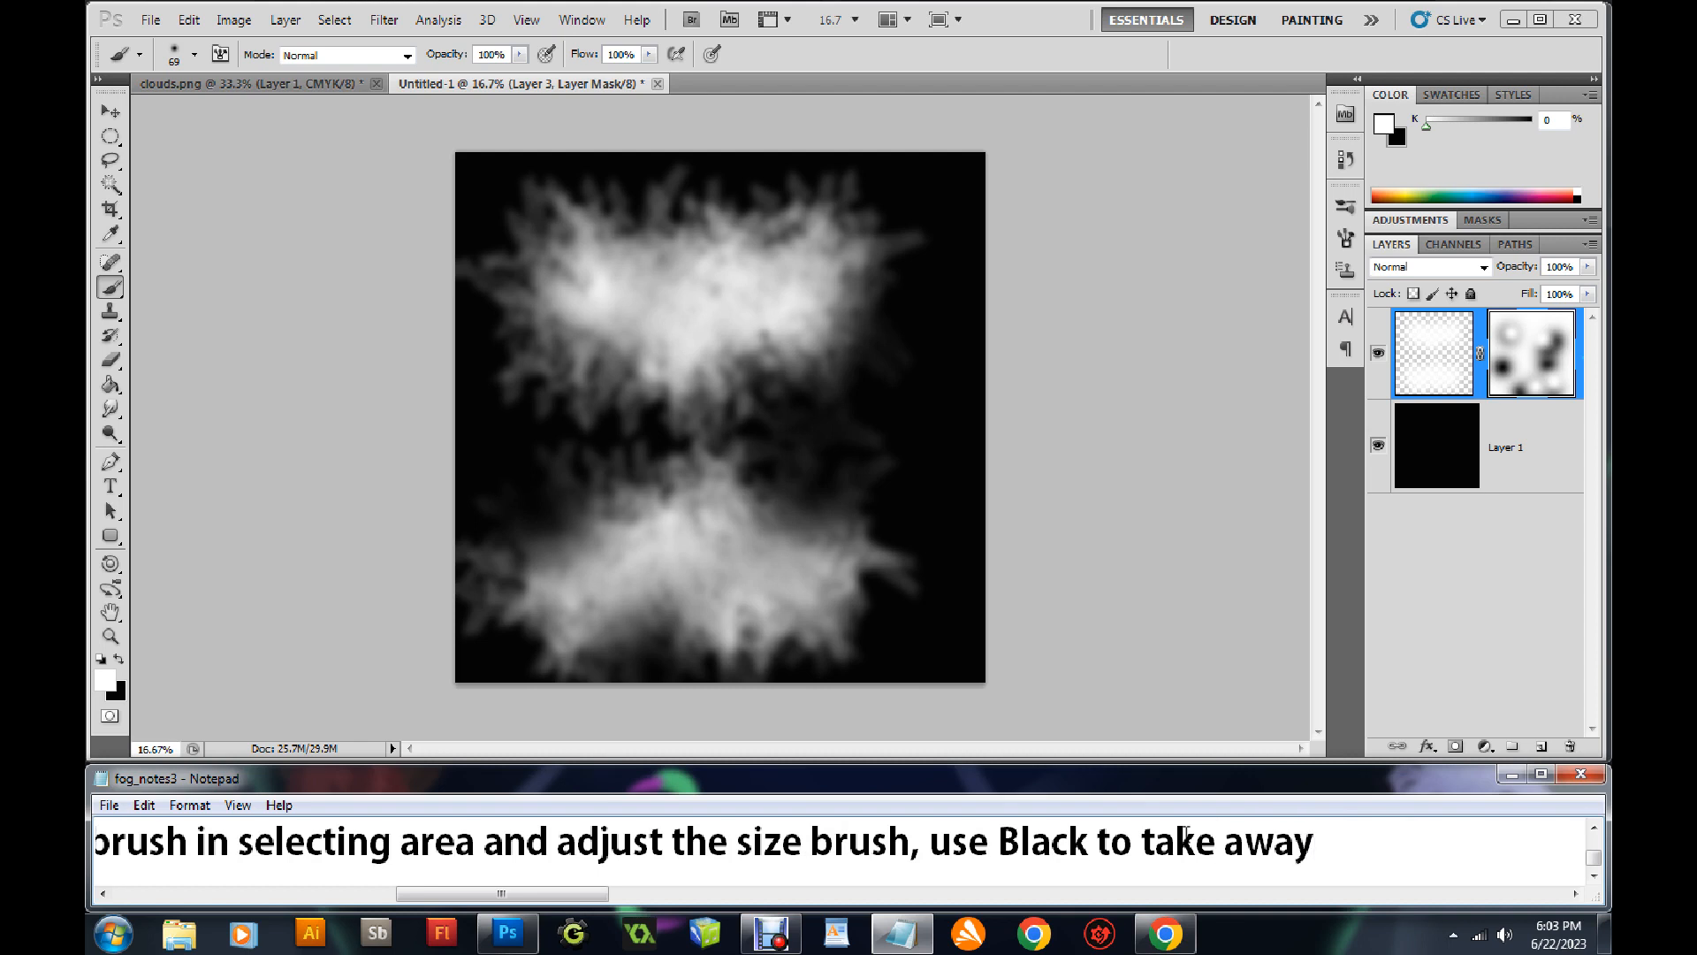
pyautogui.write(' some of the ima')
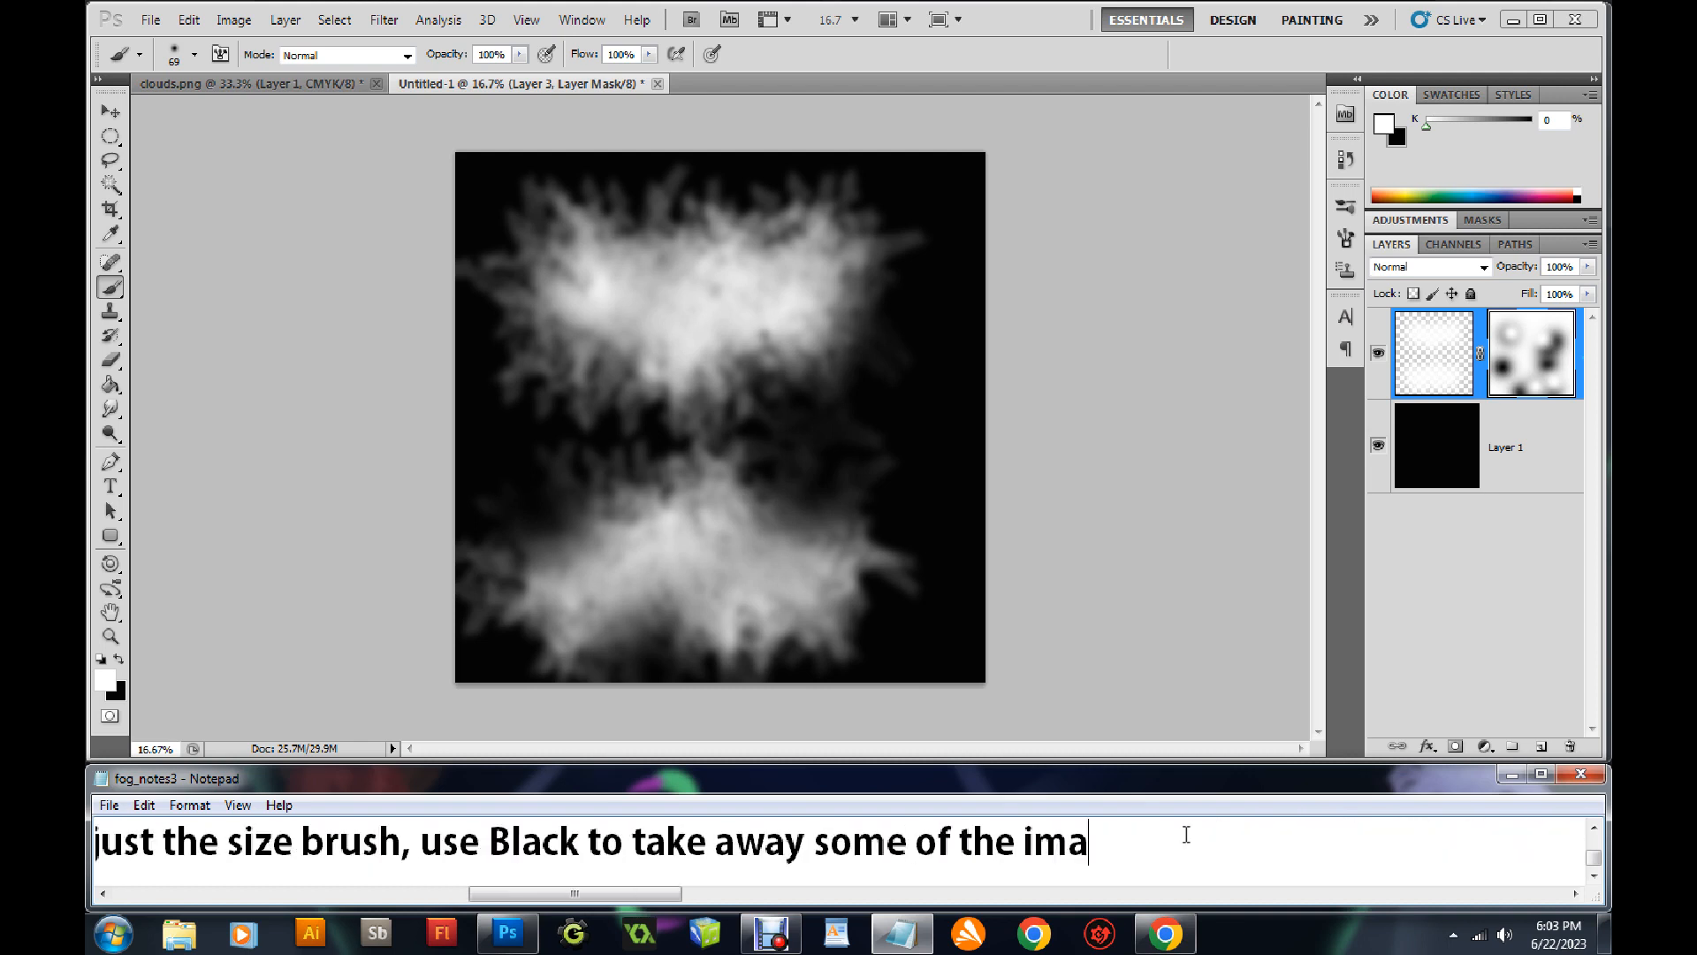
pyautogui.write('ge, ')
# Append "use the white forground on top to add in the color back if you do not like" to the note
pyautogui.write('use the wh')
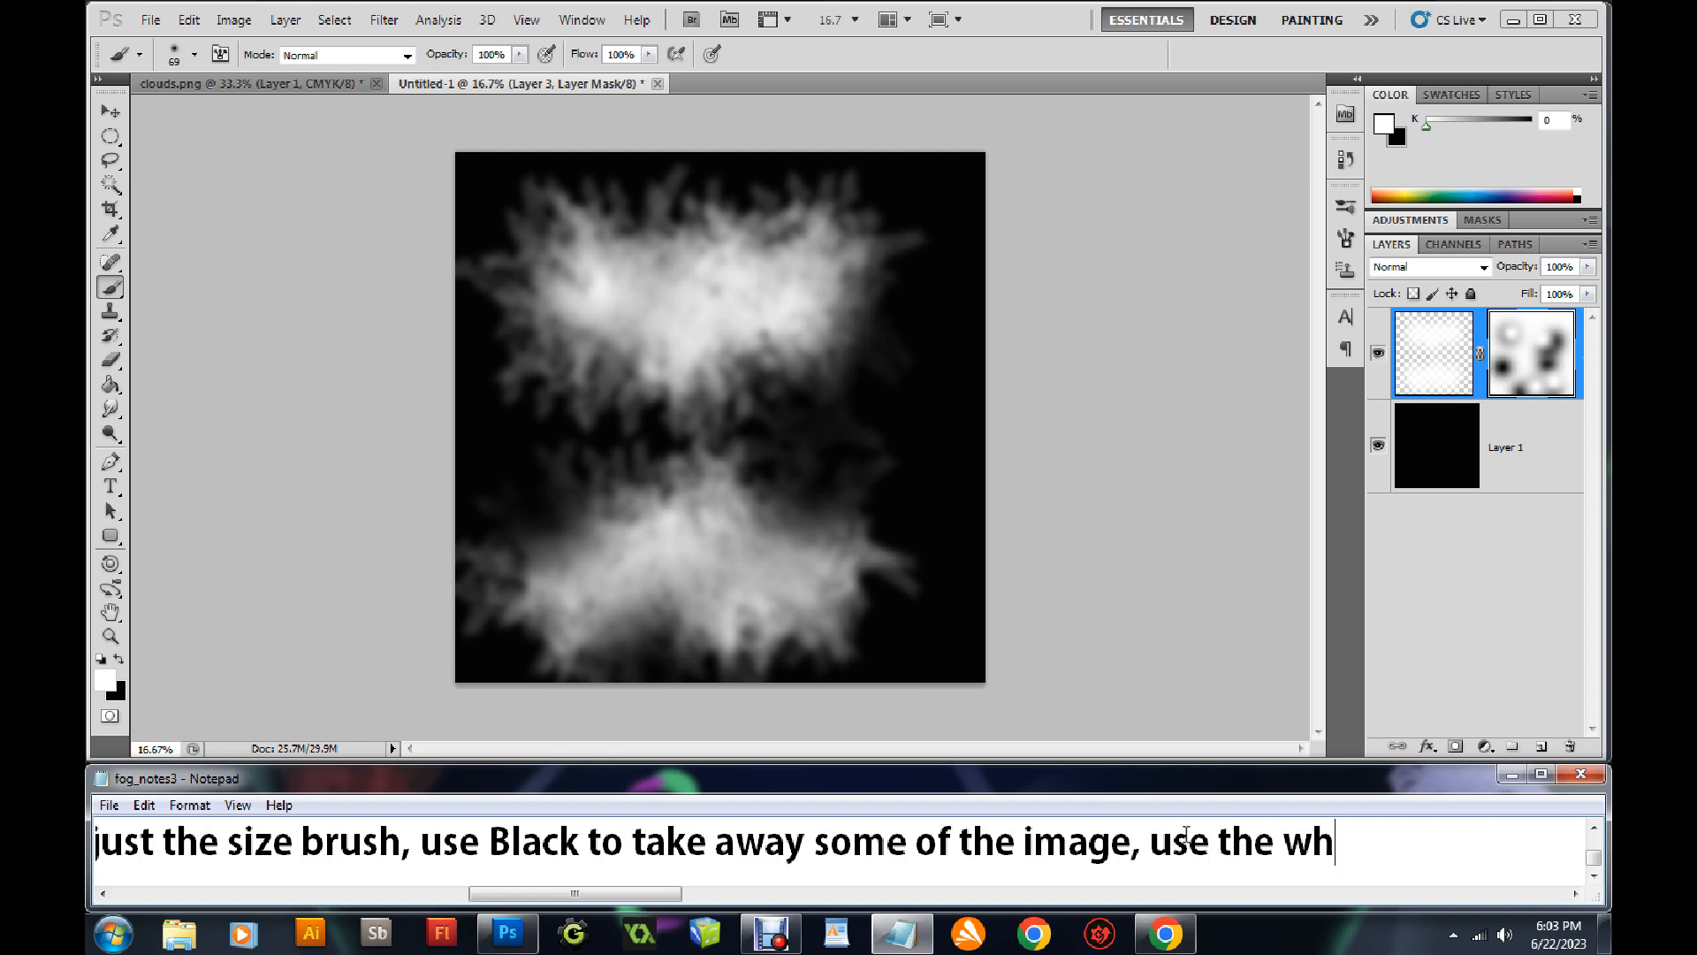
pyautogui.write('ite fo')
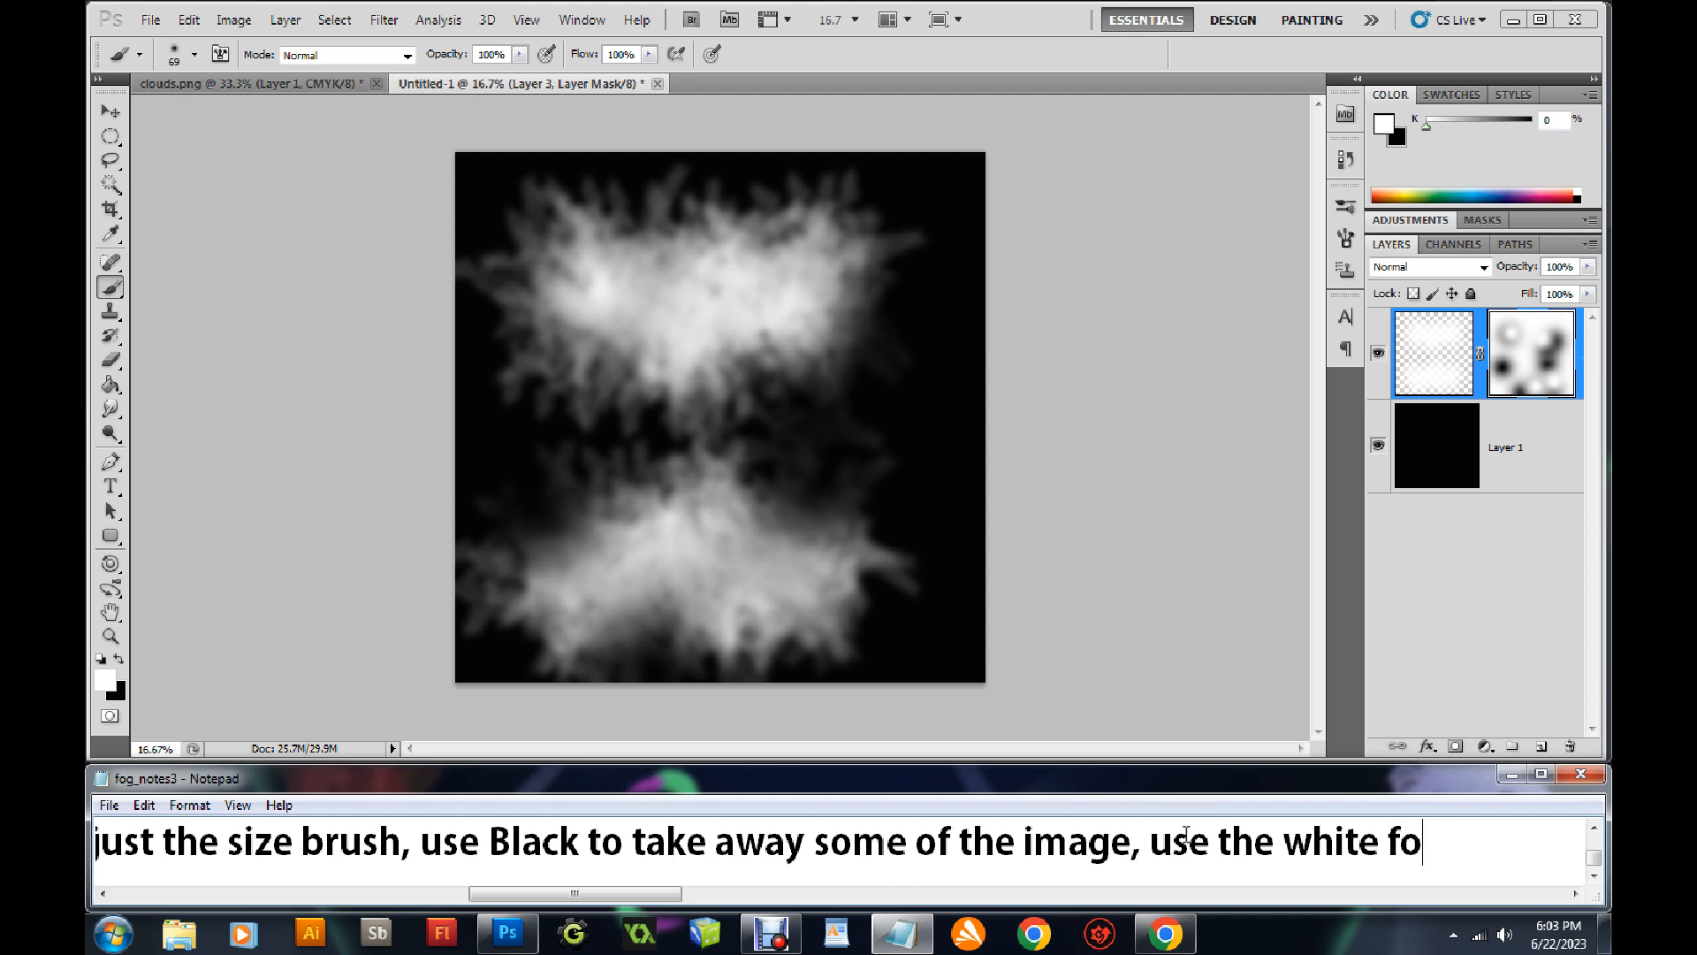
pyautogui.write('rground')
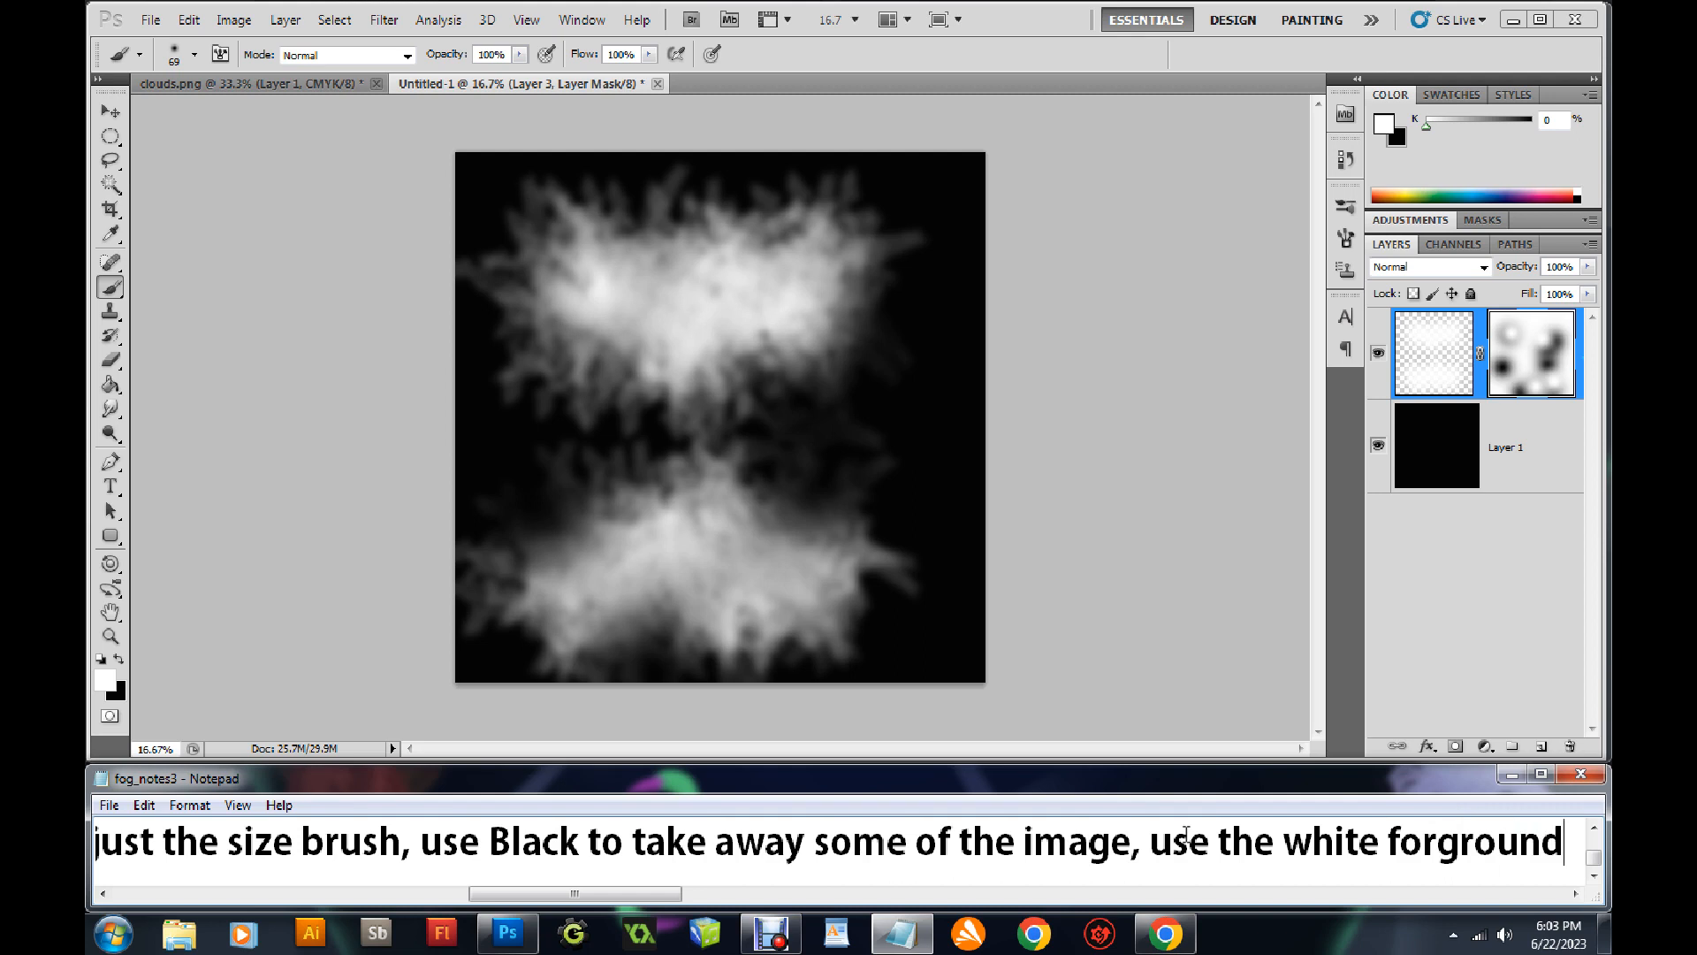
pyautogui.write(' on top')
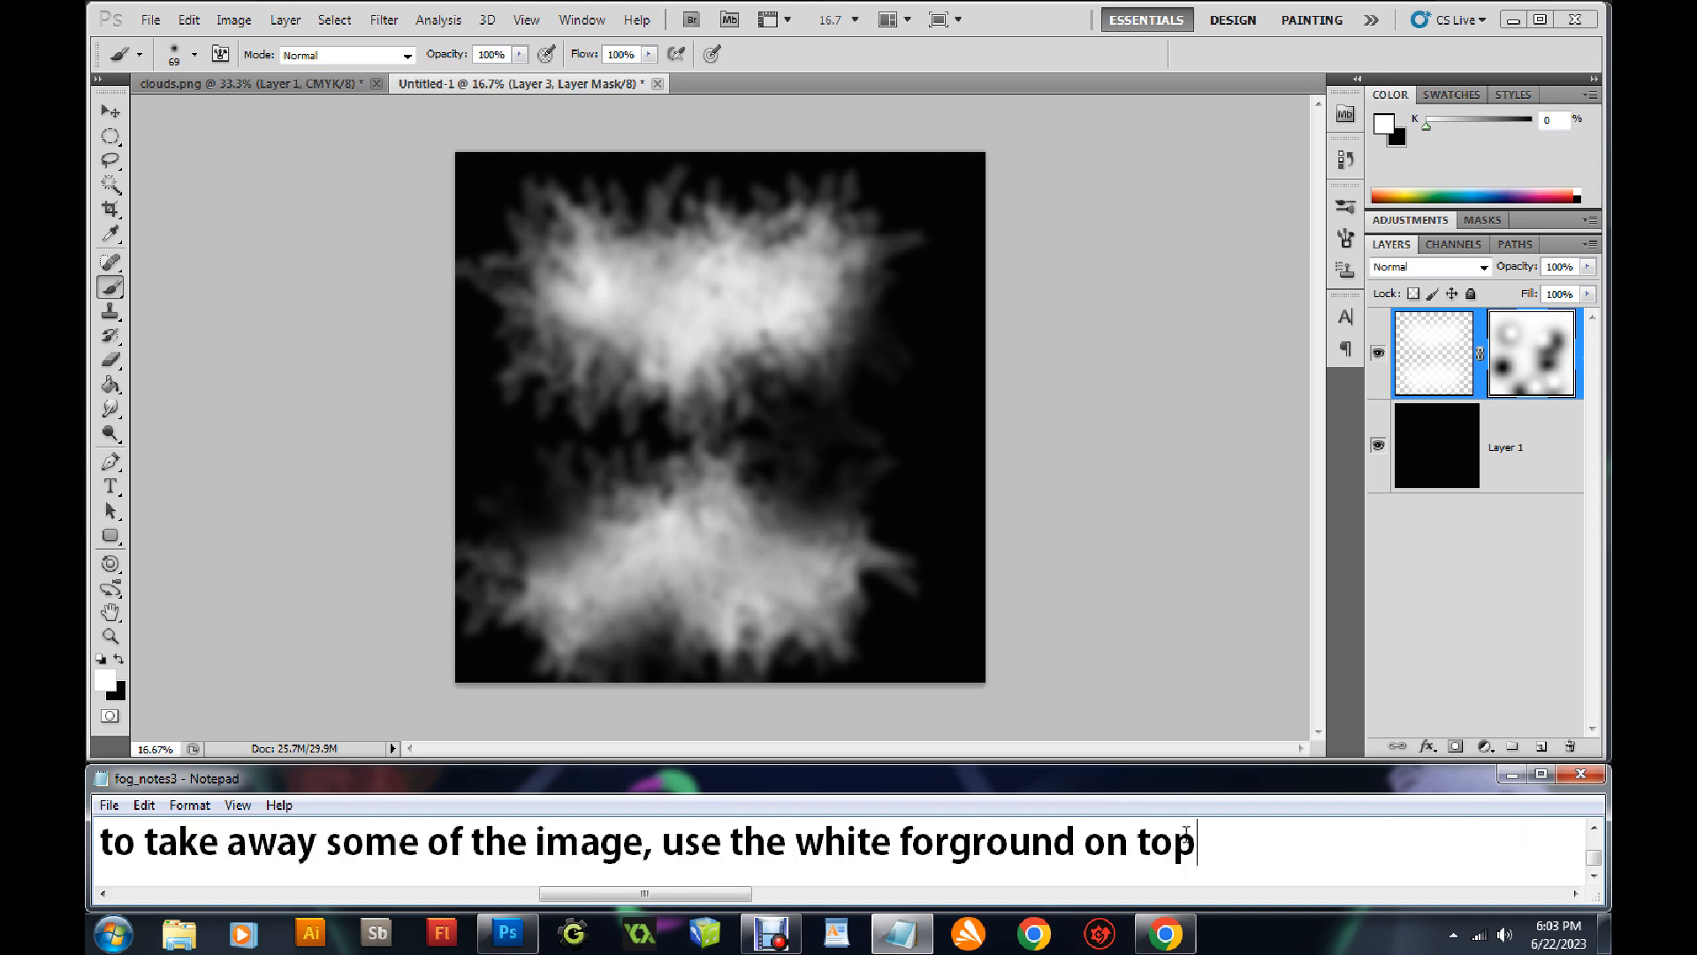
pyautogui.write(' to add in')
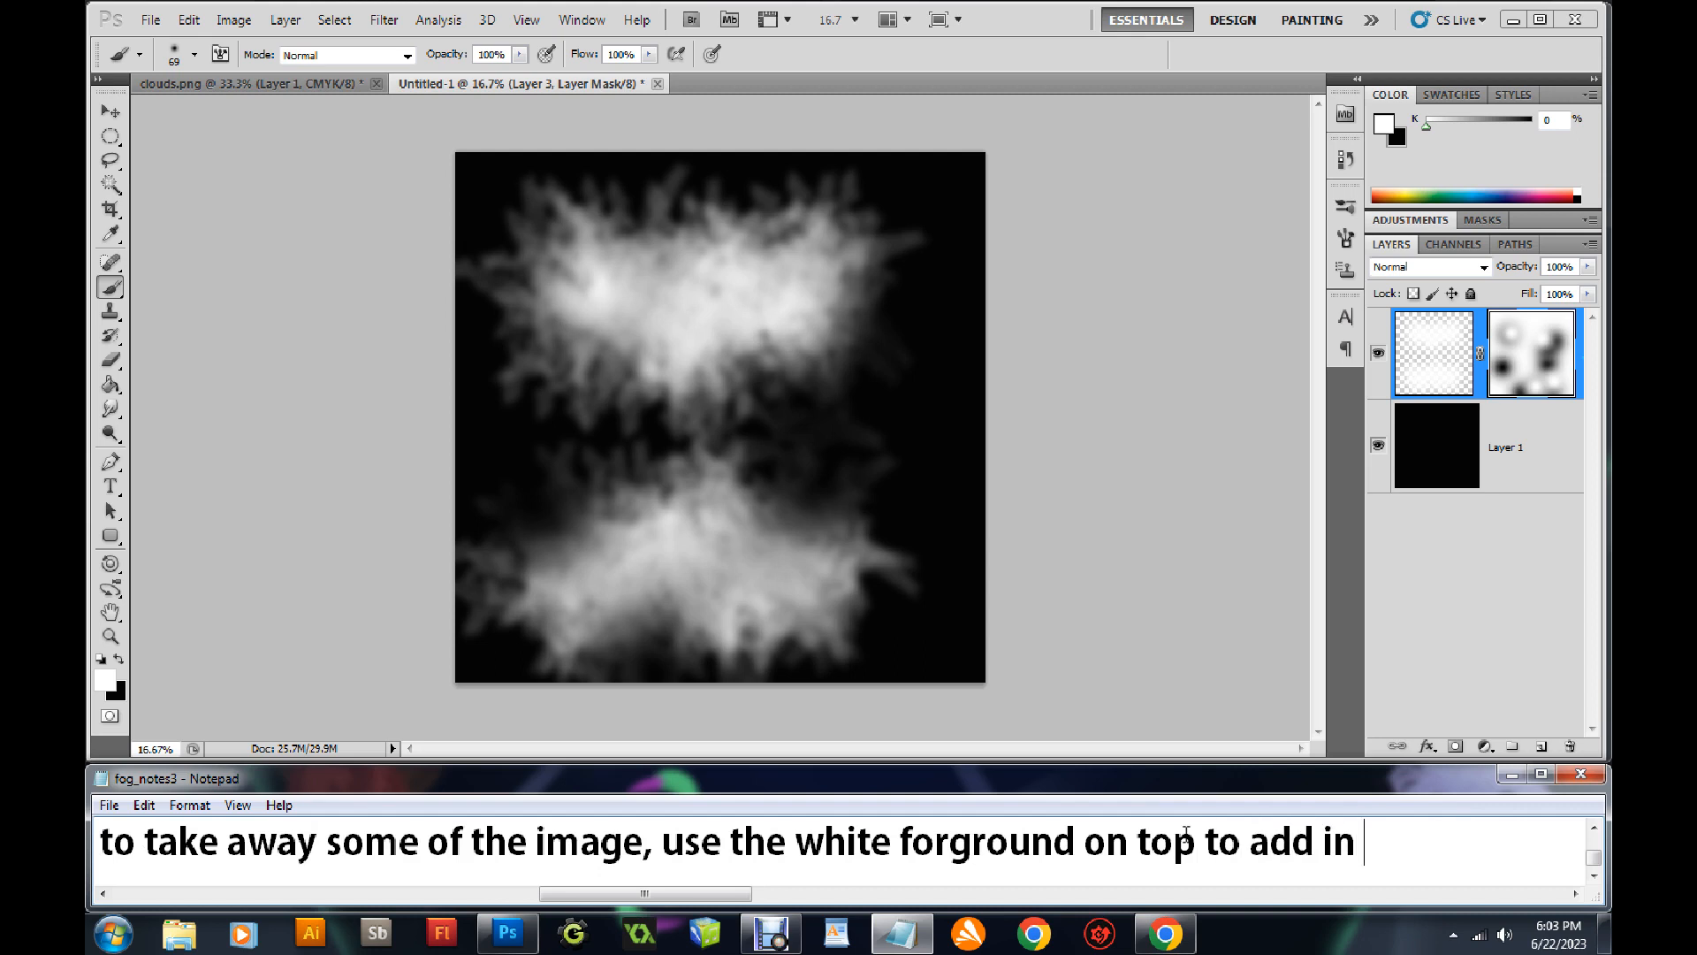
pyautogui.write(' the colo')
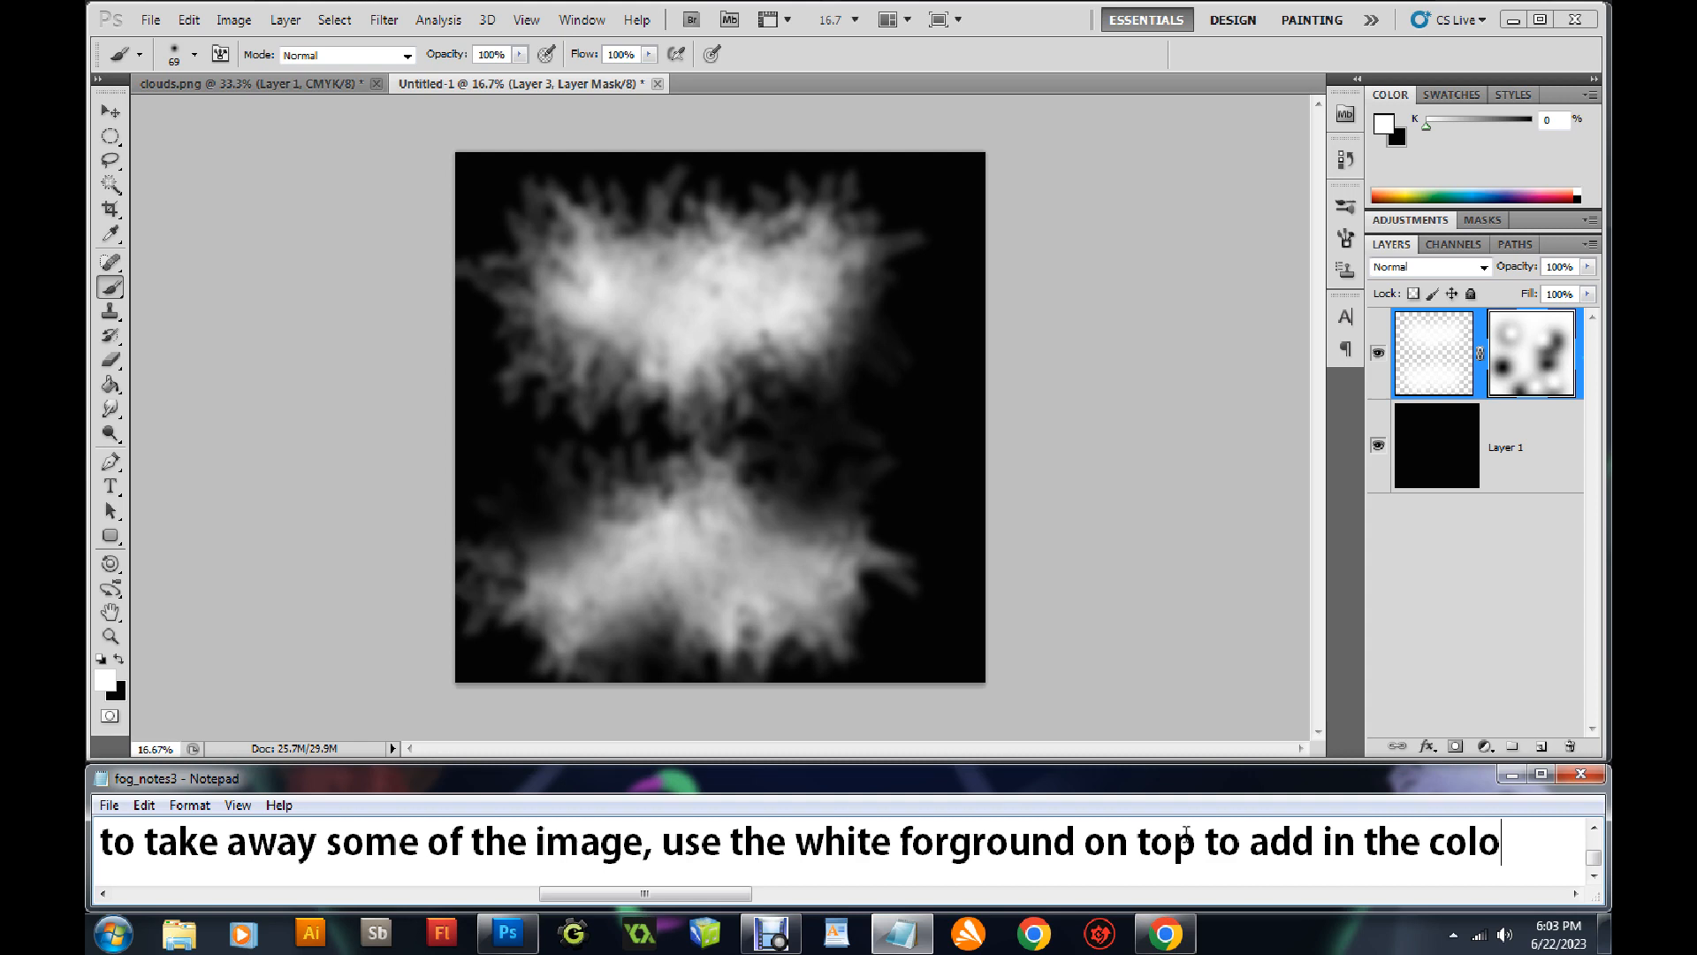
pyautogui.write('r back')
pyautogui.write('if ')
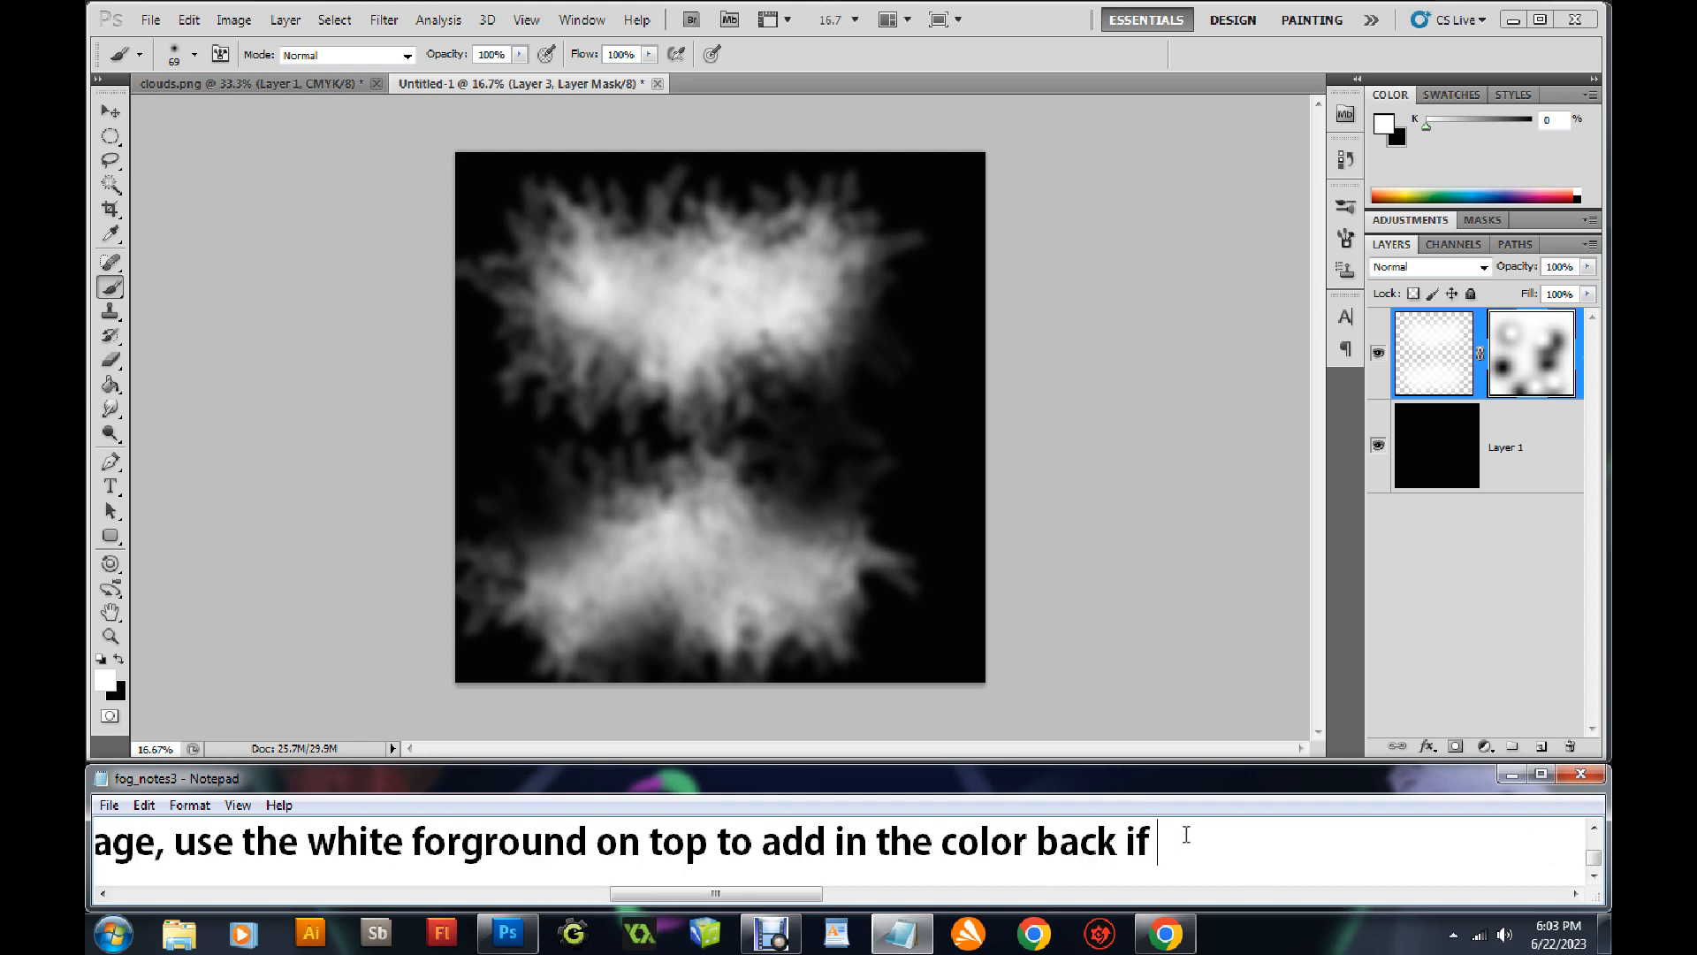
pyautogui.write(' you do not like.')
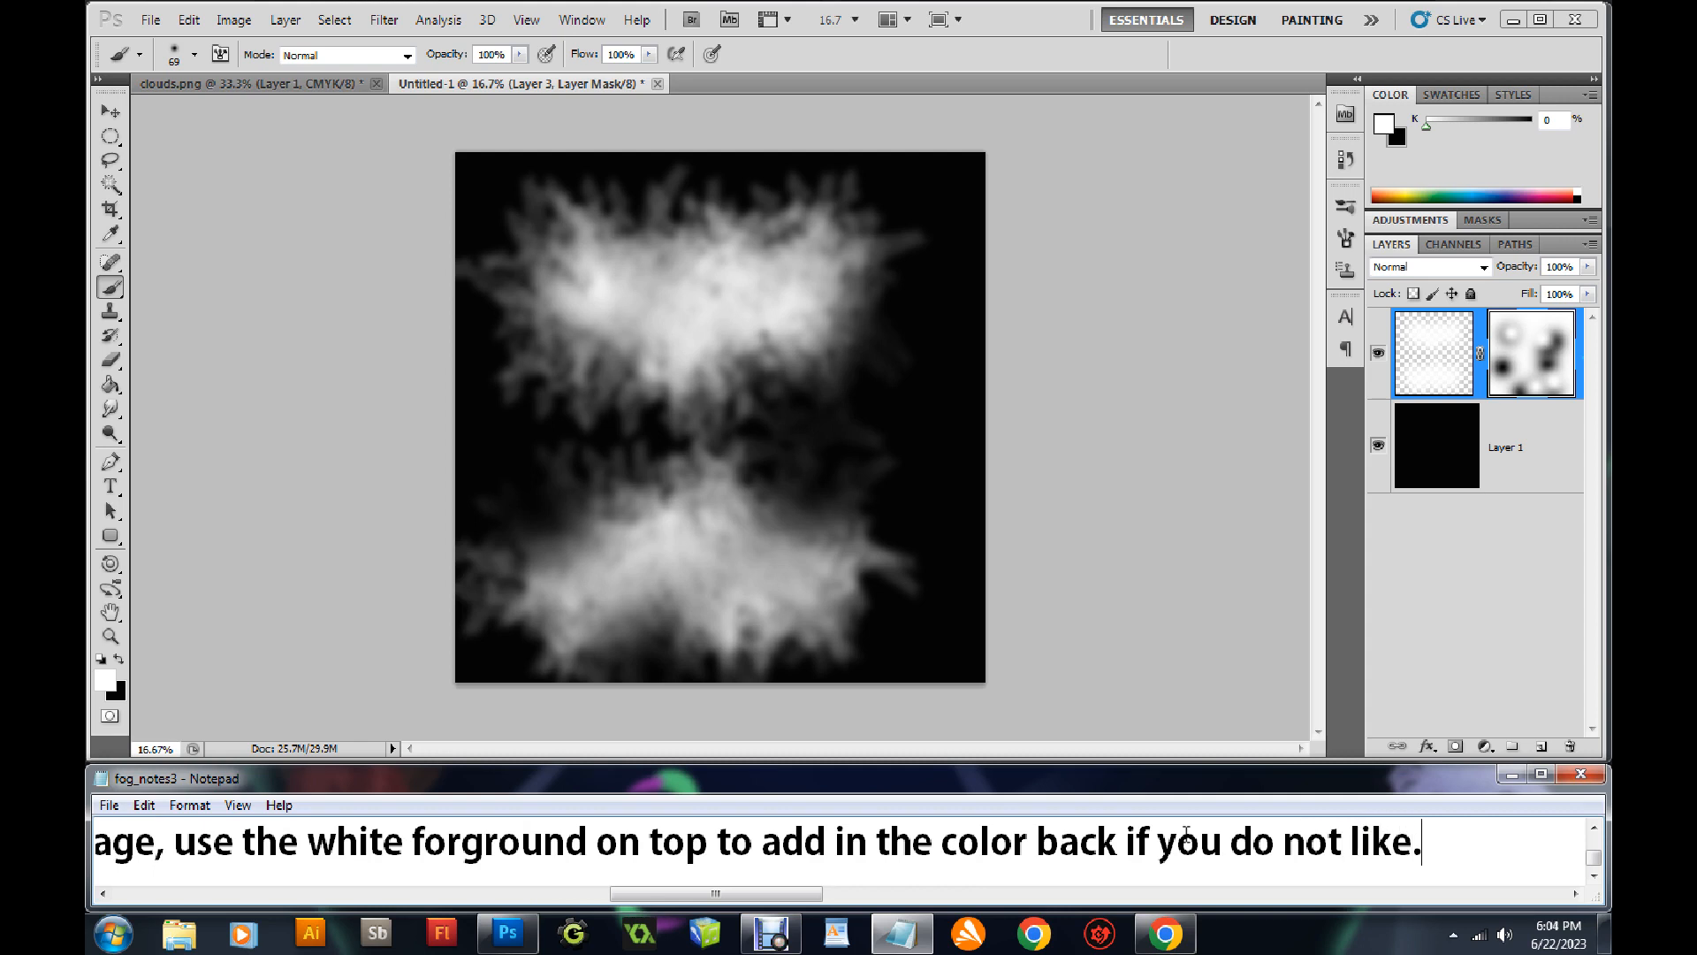
pyautogui.press('BackSpace')
# In Photoshop, swap the foreground to black, enlarge the brush to 911 px, and paint on Layer 3's mask to fade fog across both bands' inner edges
pyautogui.click(120, 663)
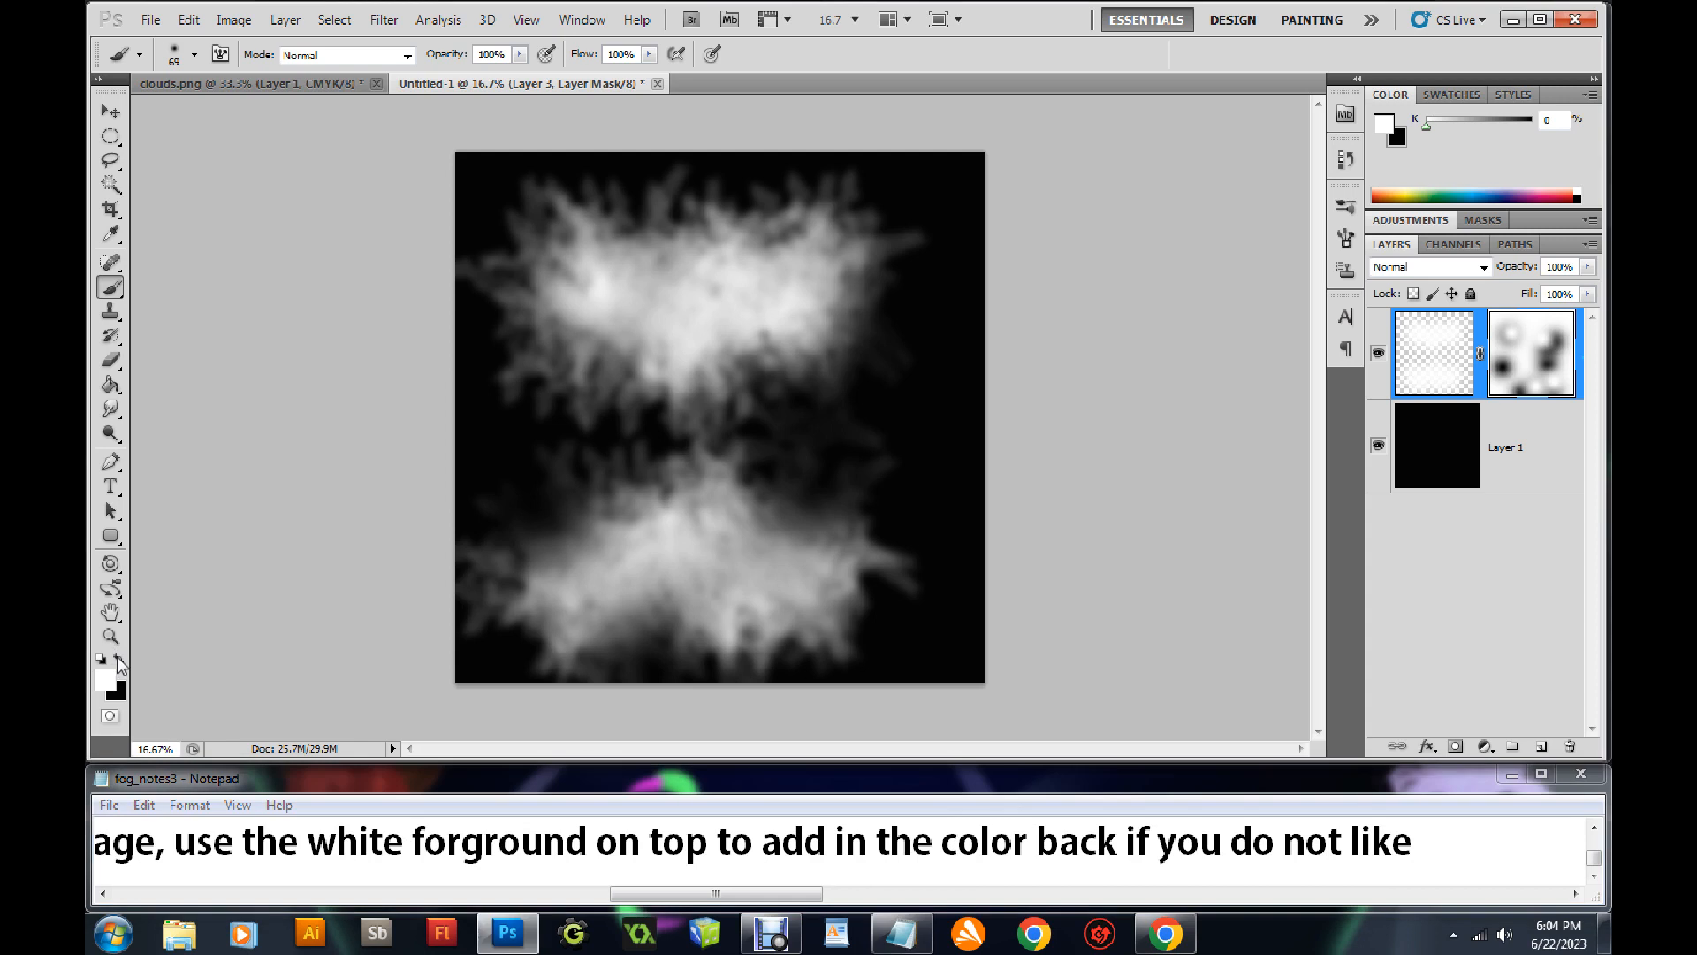
pyautogui.click(119, 661)
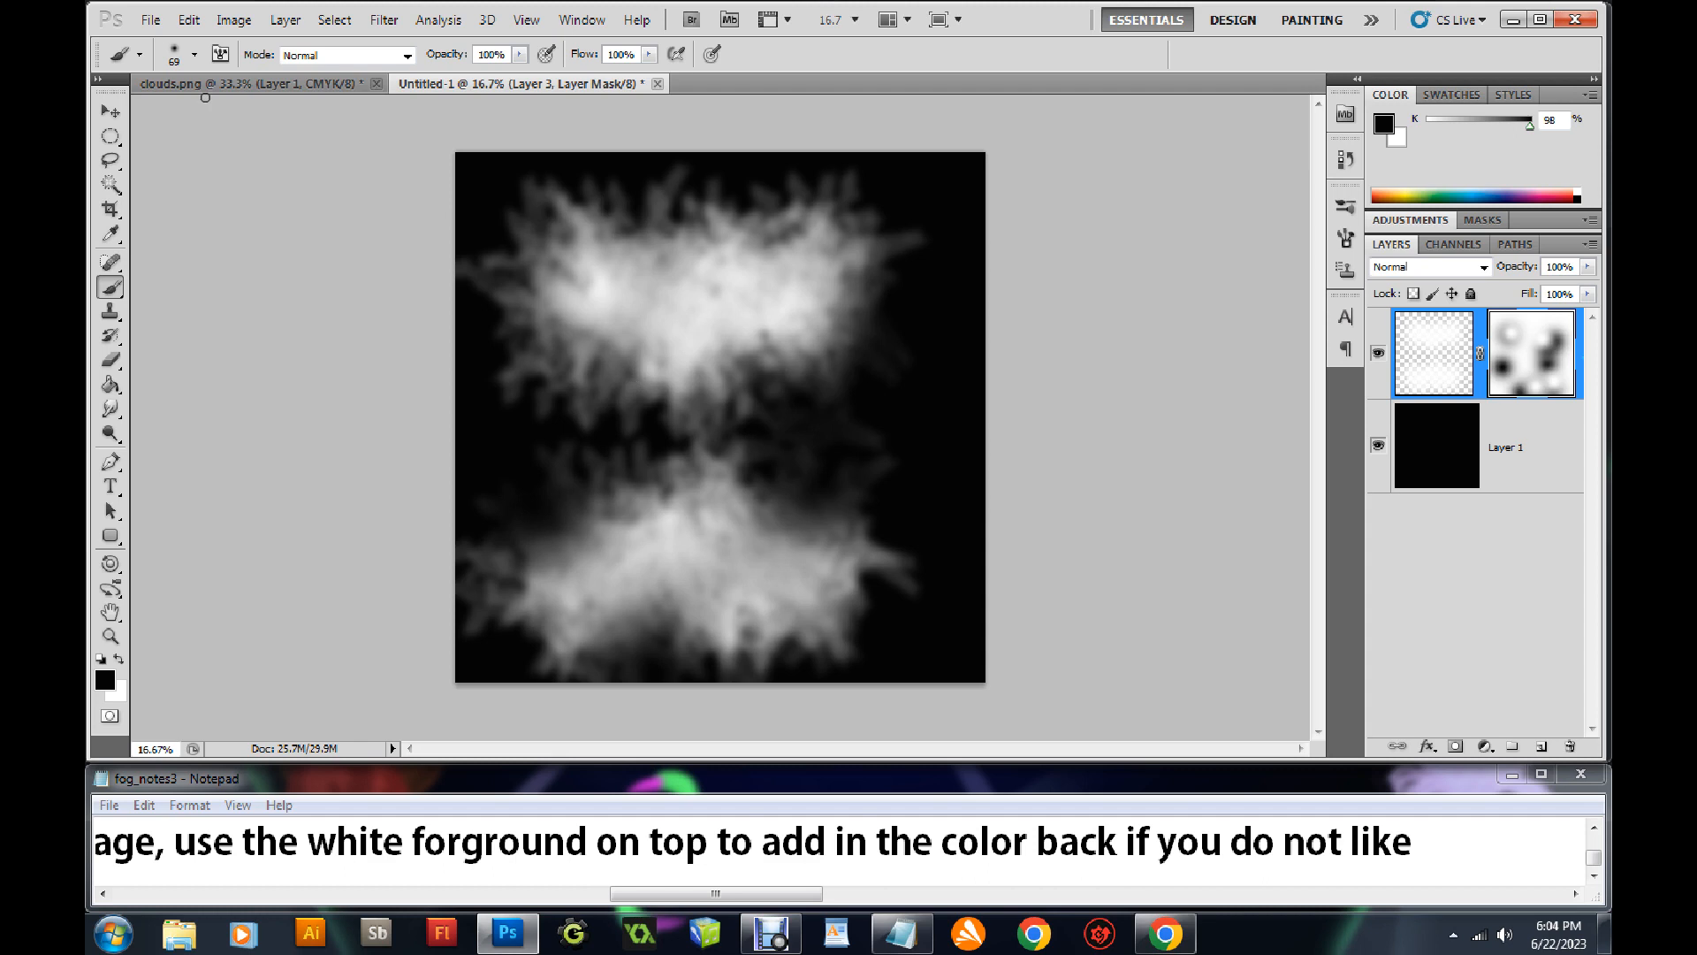
pyautogui.click(196, 55)
pyautogui.moveTo(193, 115); pyautogui.dragTo(296, 112)
pyautogui.click(618, 359)
pyautogui.moveTo(618, 360); pyautogui.dragTo(652, 352)
pyautogui.click(196, 55)
pyautogui.moveTo(296, 113); pyautogui.dragTo(320, 113)
pyautogui.click(751, 331)
pyautogui.moveTo(641, 354)
pyautogui.mouseDown()
pyautogui.moveTo(632, 415)
pyautogui.moveTo(591, 395)
pyautogui.moveTo(628, 467)
pyautogui.moveTo(692, 531)
pyautogui.moveTo(681, 502)
pyautogui.moveTo(809, 501)
pyautogui.moveTo(864, 553)
pyautogui.mouseUp()
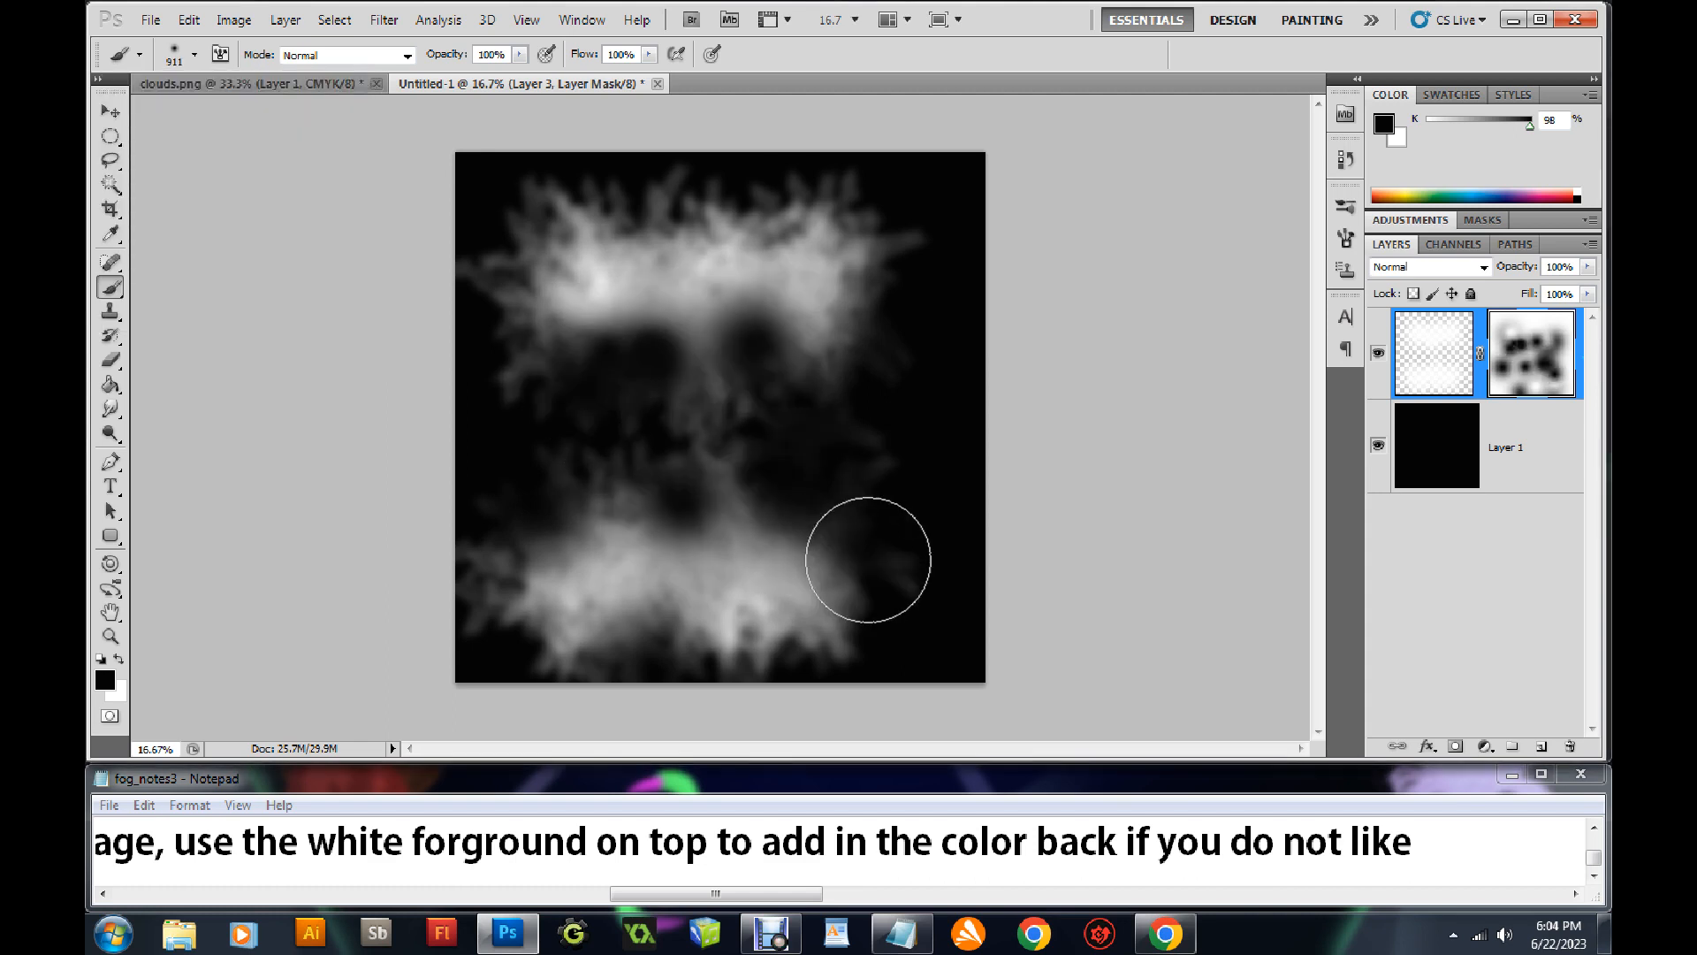
# Swap the foreground color to white and paint on the mask to restore the lower part of the upper fog band
pyautogui.click(118, 660)
pyautogui.moveTo(739, 390)
pyautogui.mouseDown()
pyautogui.moveTo(738, 350)
pyautogui.moveTo(758, 378)
pyautogui.moveTo(648, 358)
pyautogui.moveTo(632, 400)
pyautogui.moveTo(575, 367)
pyautogui.mouseUp()
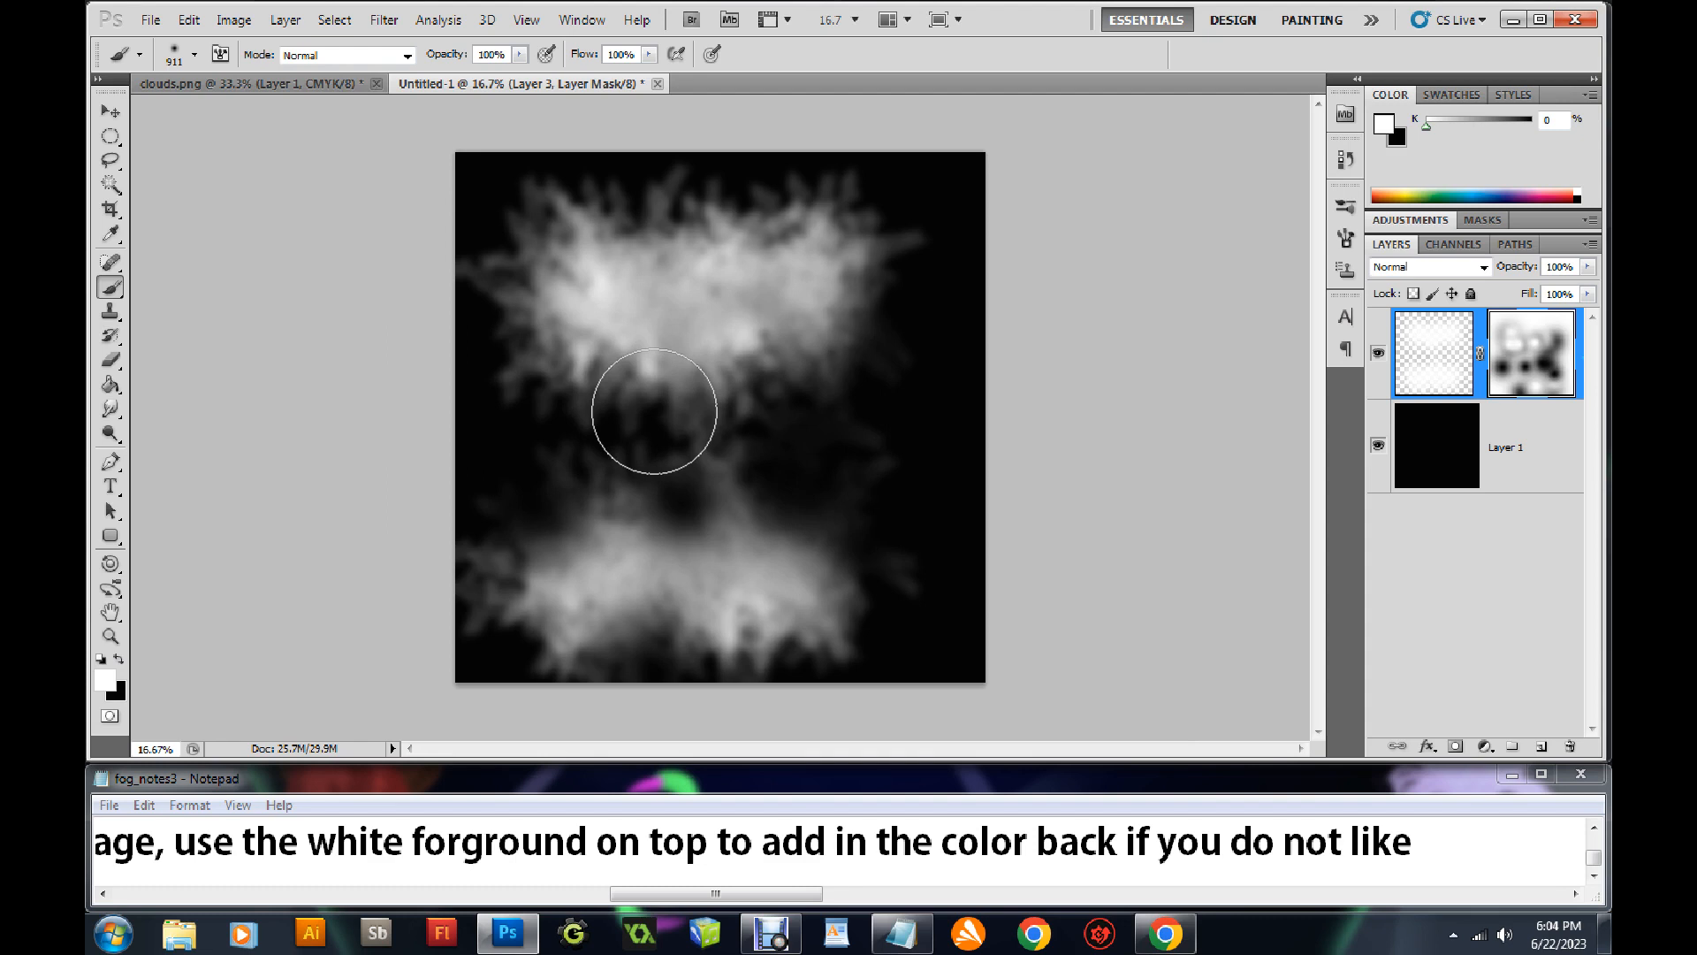
pyautogui.moveTo(655, 412); pyautogui.dragTo(685, 401)
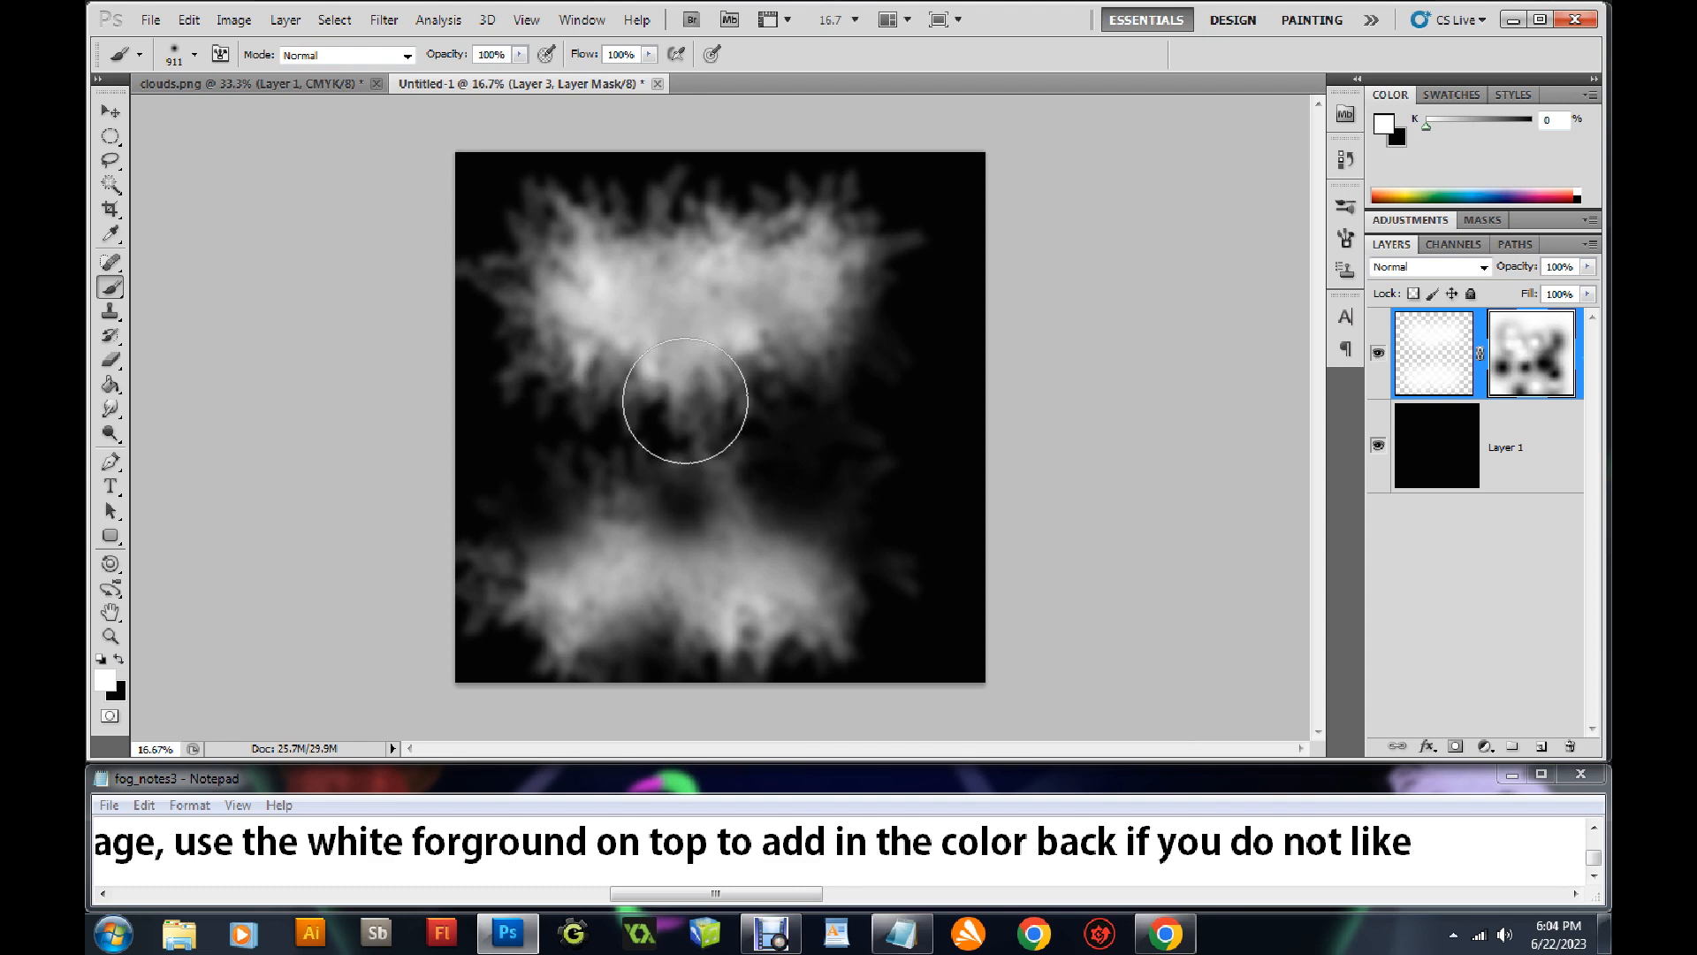
pyautogui.hotkey('ctrl', 'z')
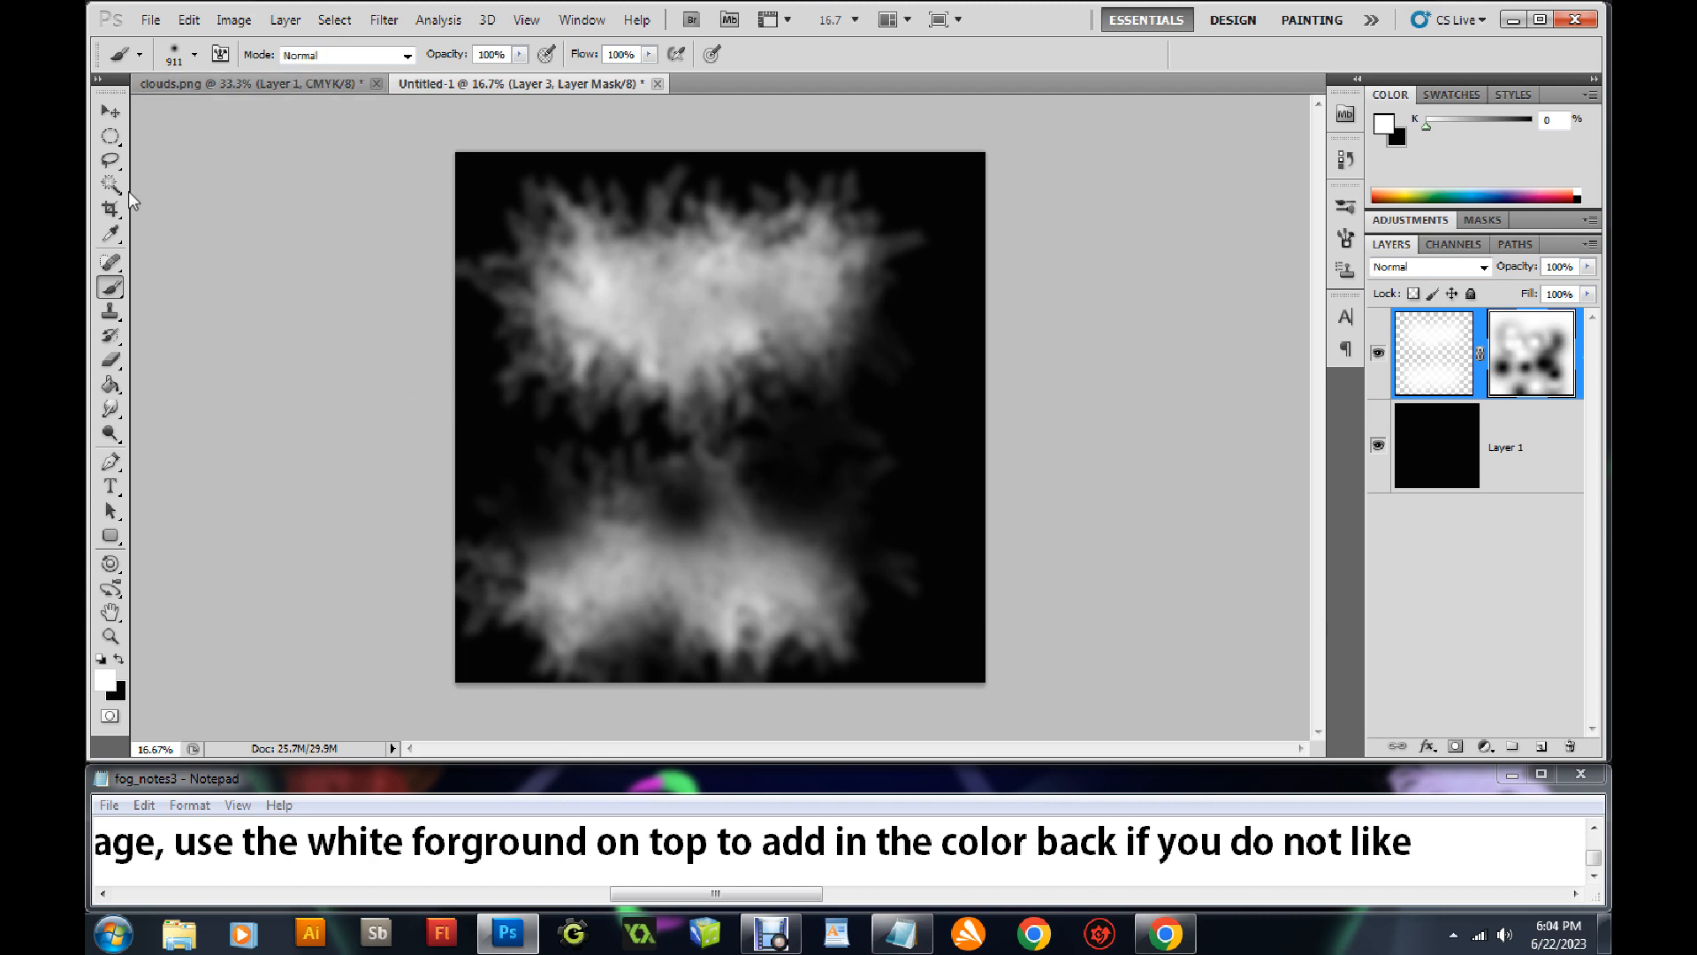
# Set the brush's blending mode to Exclusion and paint on the mask along the underside of the upper fog band
pyautogui.click(111, 111)
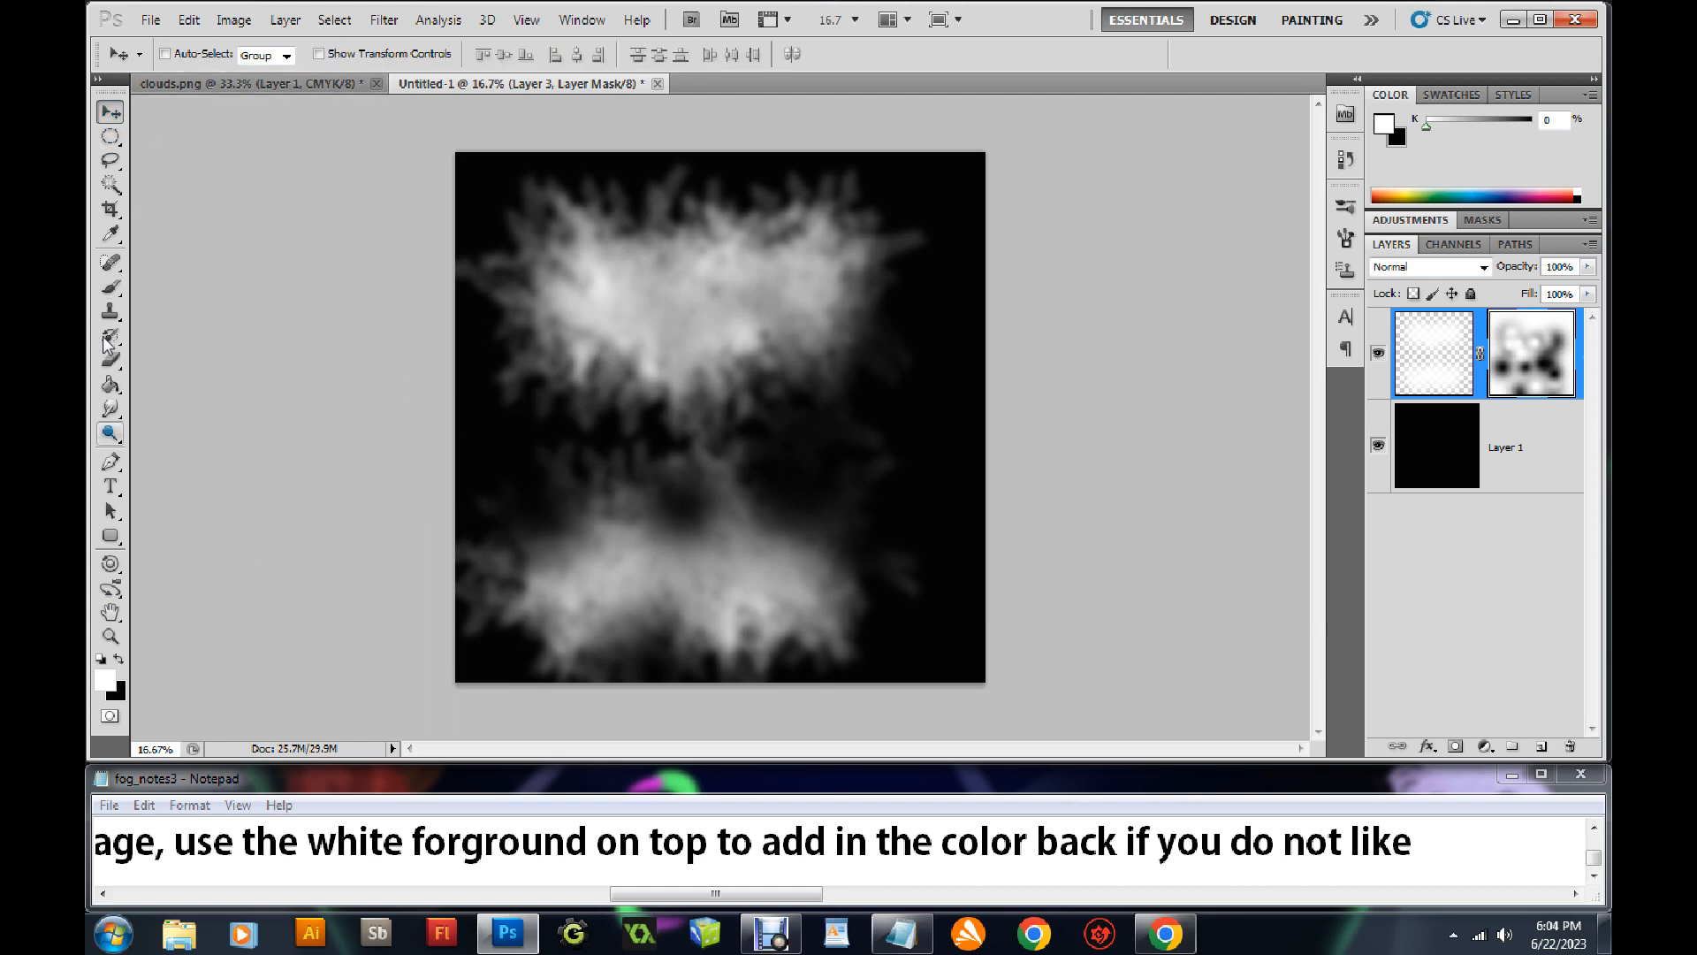
pyautogui.click(110, 287)
pyautogui.hotkey('shift', '-')
pyautogui.hotkey('shift', '-')
pyautogui.hotkey('shift', '-')
pyautogui.hotkey('shift', '-')
pyautogui.hotkey('shift', '-')
pyautogui.hotkey('shift', '-')
pyautogui.hotkey('shift', '-')
pyautogui.moveTo(676, 459)
pyautogui.mouseDown()
pyautogui.moveTo(746, 379)
pyautogui.moveTo(834, 383)
pyautogui.moveTo(731, 427)
pyautogui.moveTo(614, 404)
pyautogui.mouseUp()
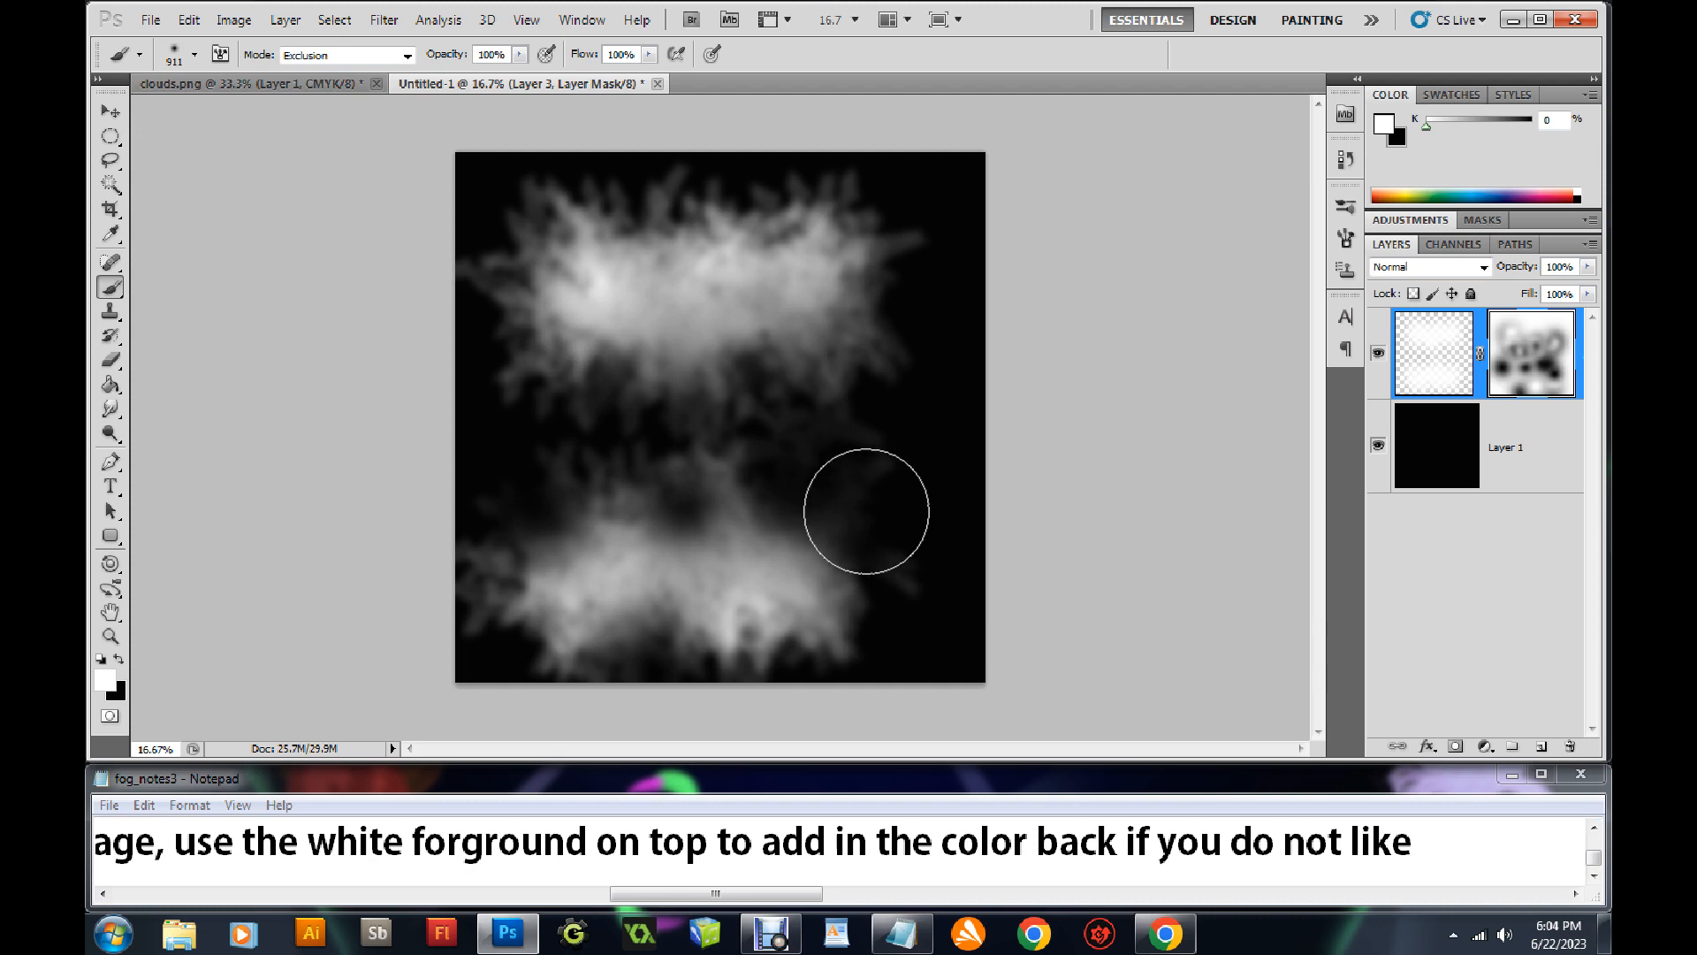
# Reduce the brush size to 700 px
pyautogui.press('[')
pyautogui.press('[')
pyautogui.press('[')
pyautogui.press('[')
pyautogui.press('[')
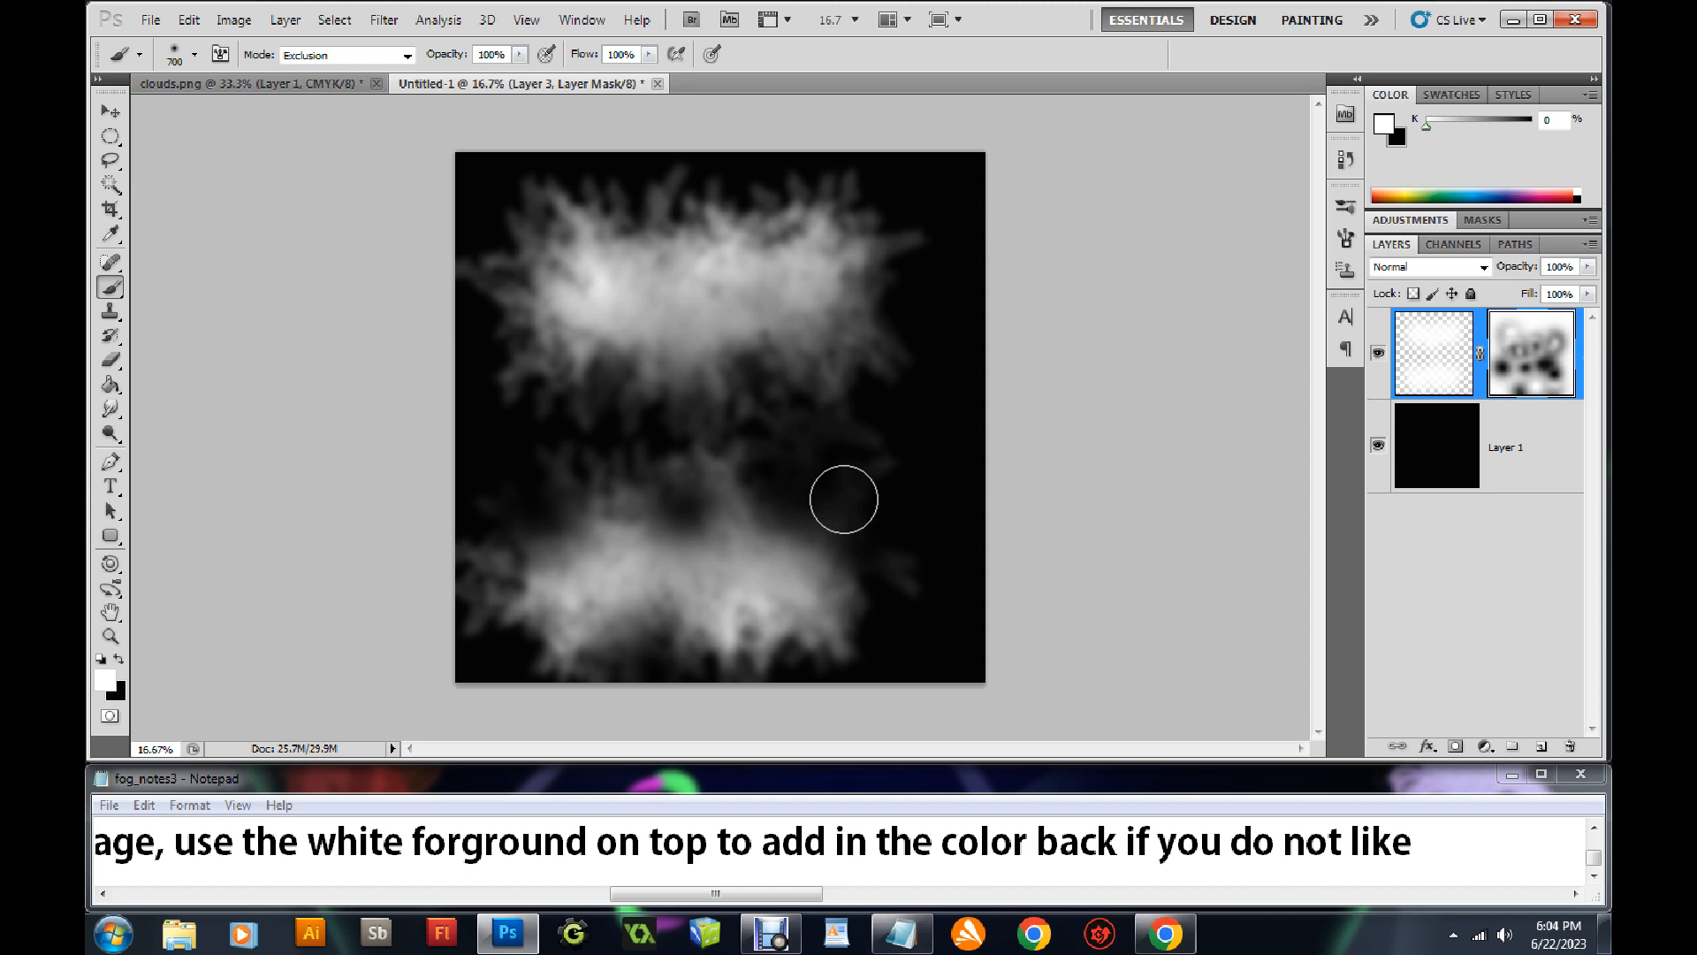
# In Notepad, append ", use the [ ] on the keyboard to" after "if you do not like"
pyautogui.click(1432, 841)
pyautogui.write(', use the ')
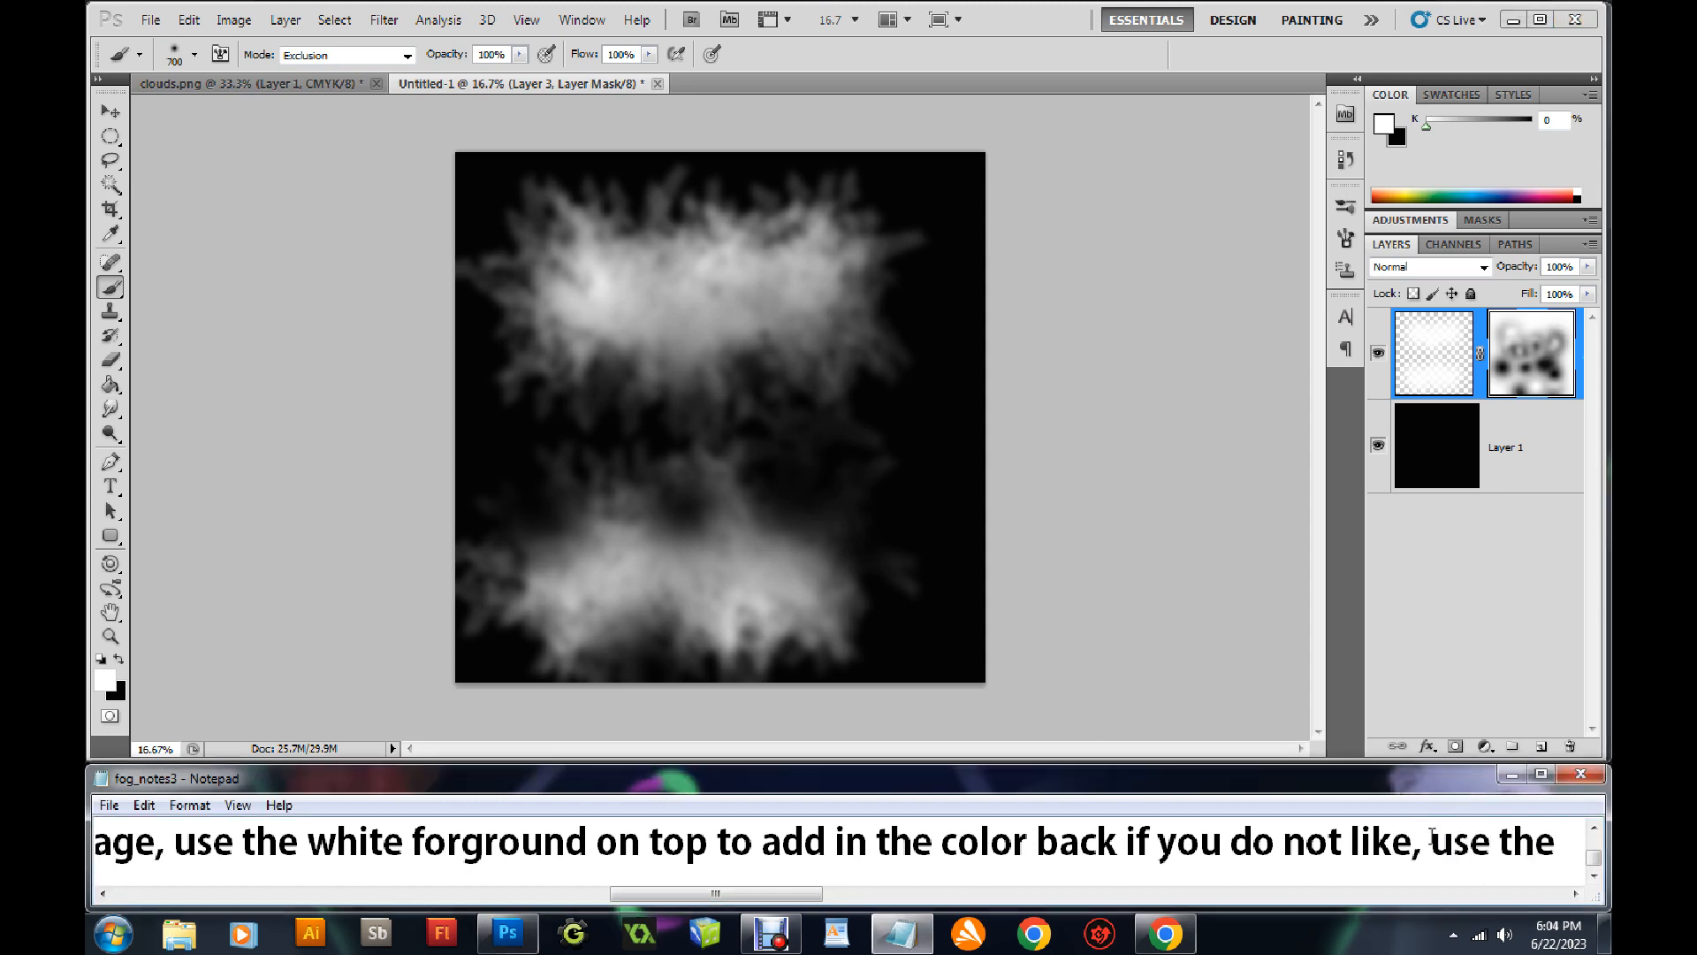
pyautogui.write('[')
pyautogui.press('BackSpace')
pyautogui.write('[ ]')
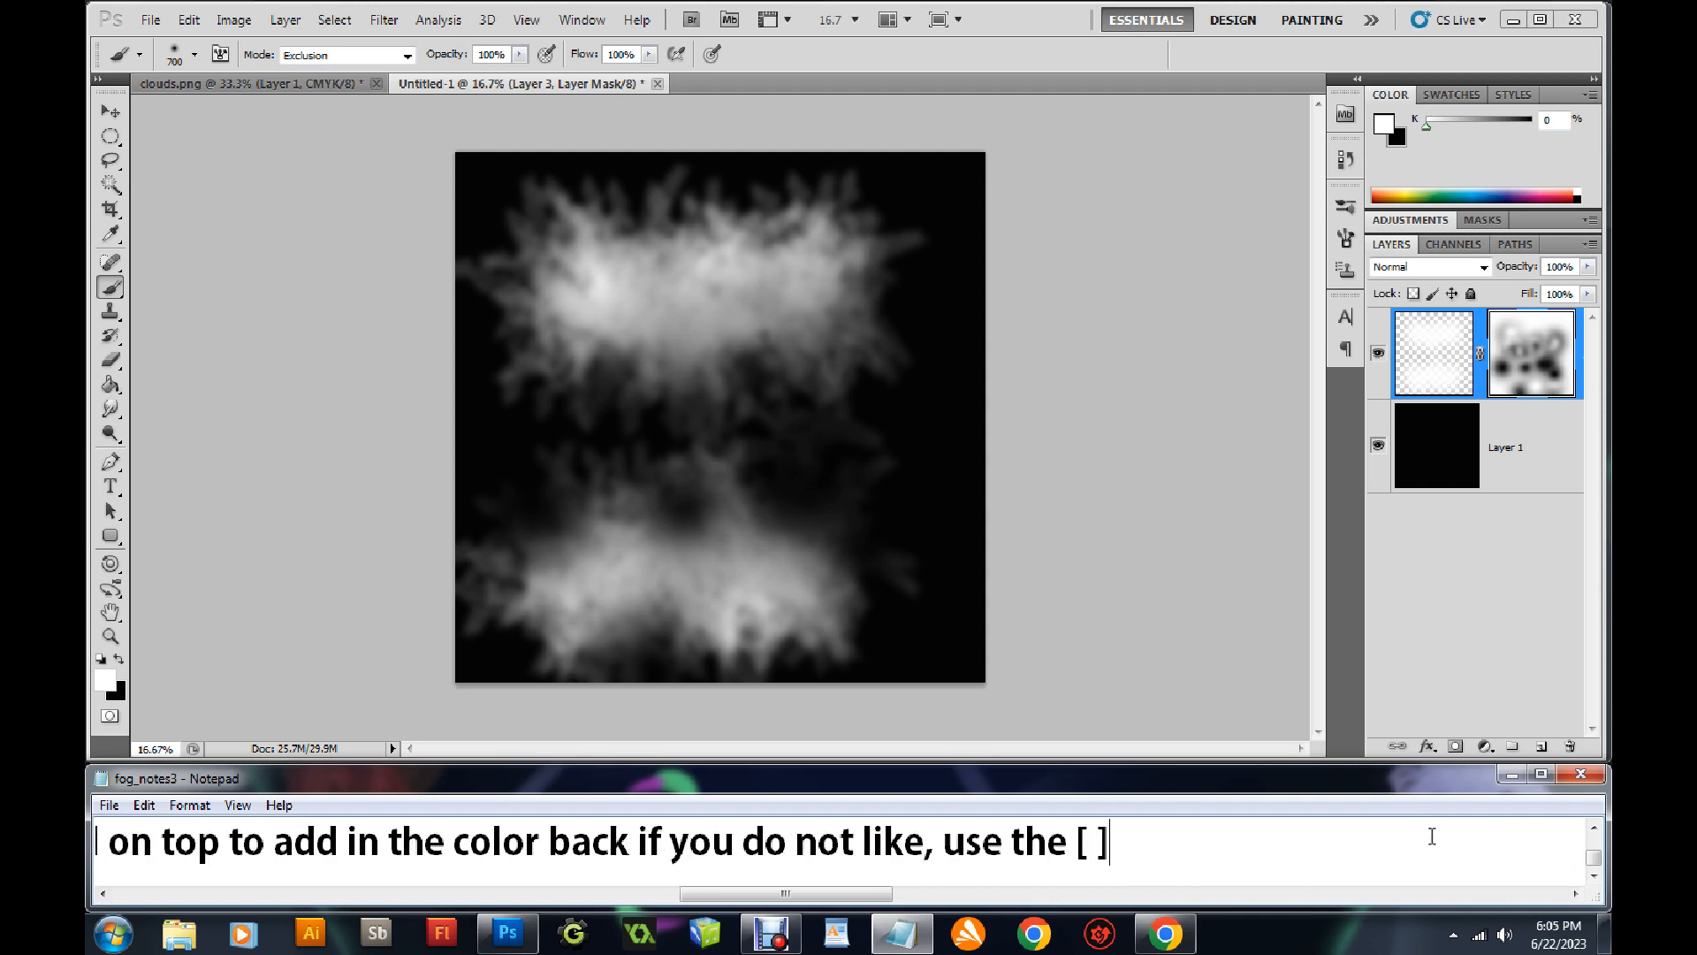
pyautogui.write(' on the ')
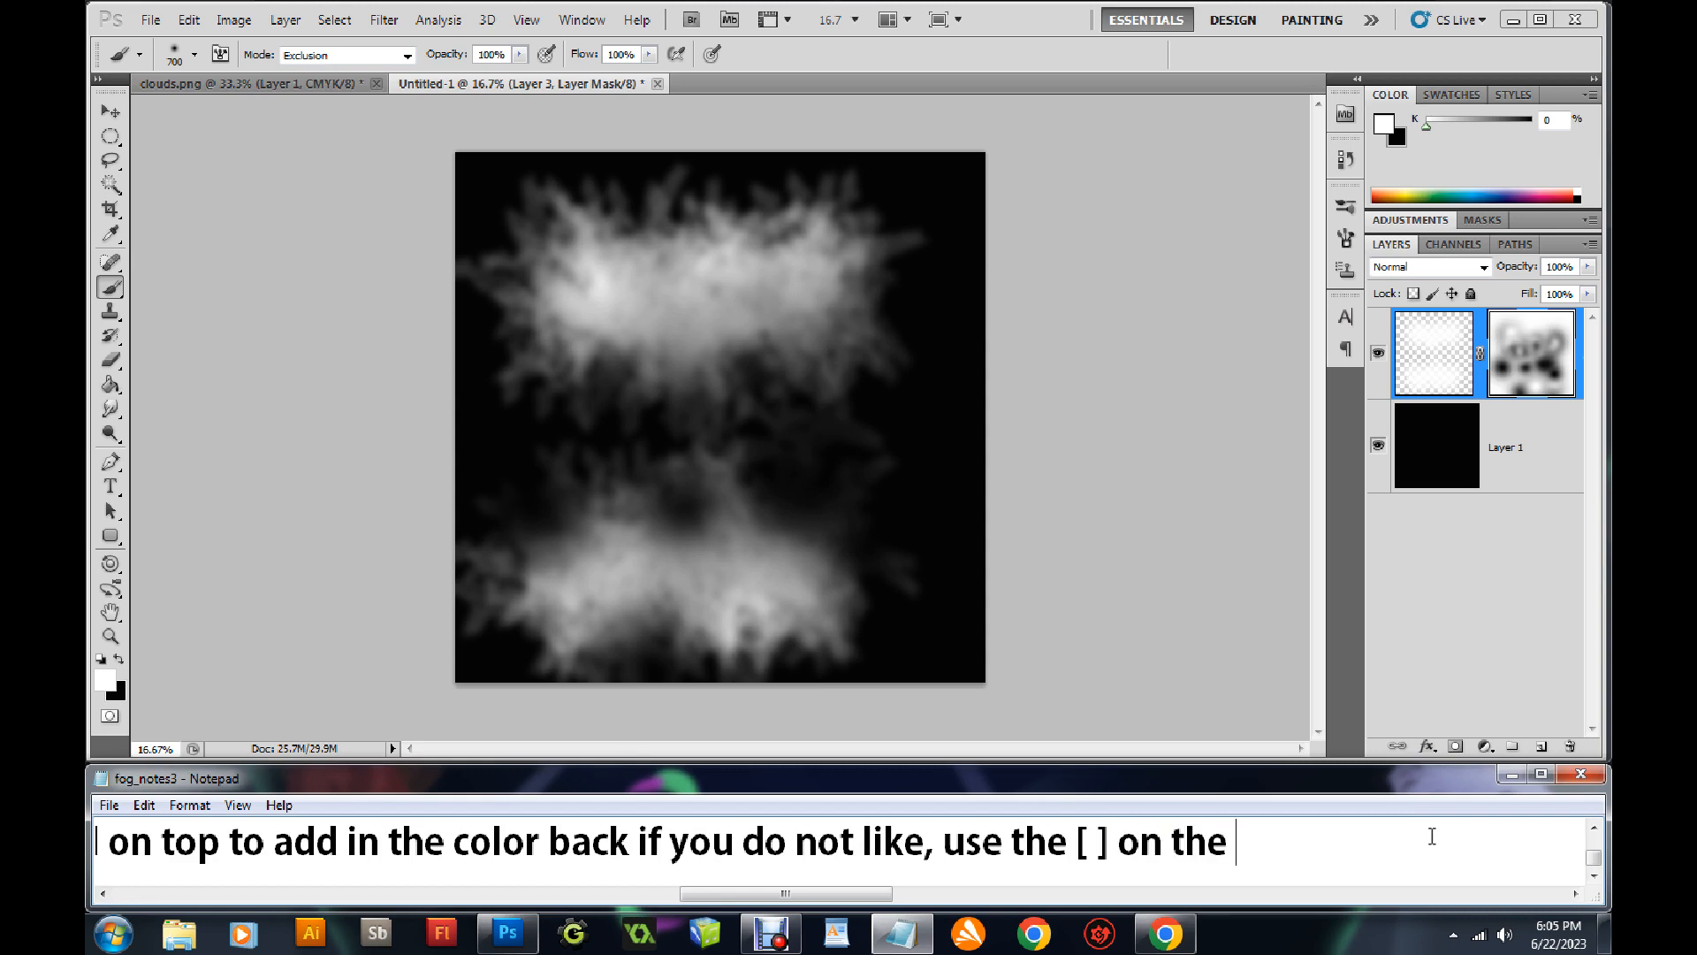
pyautogui.write('keyboard to ')
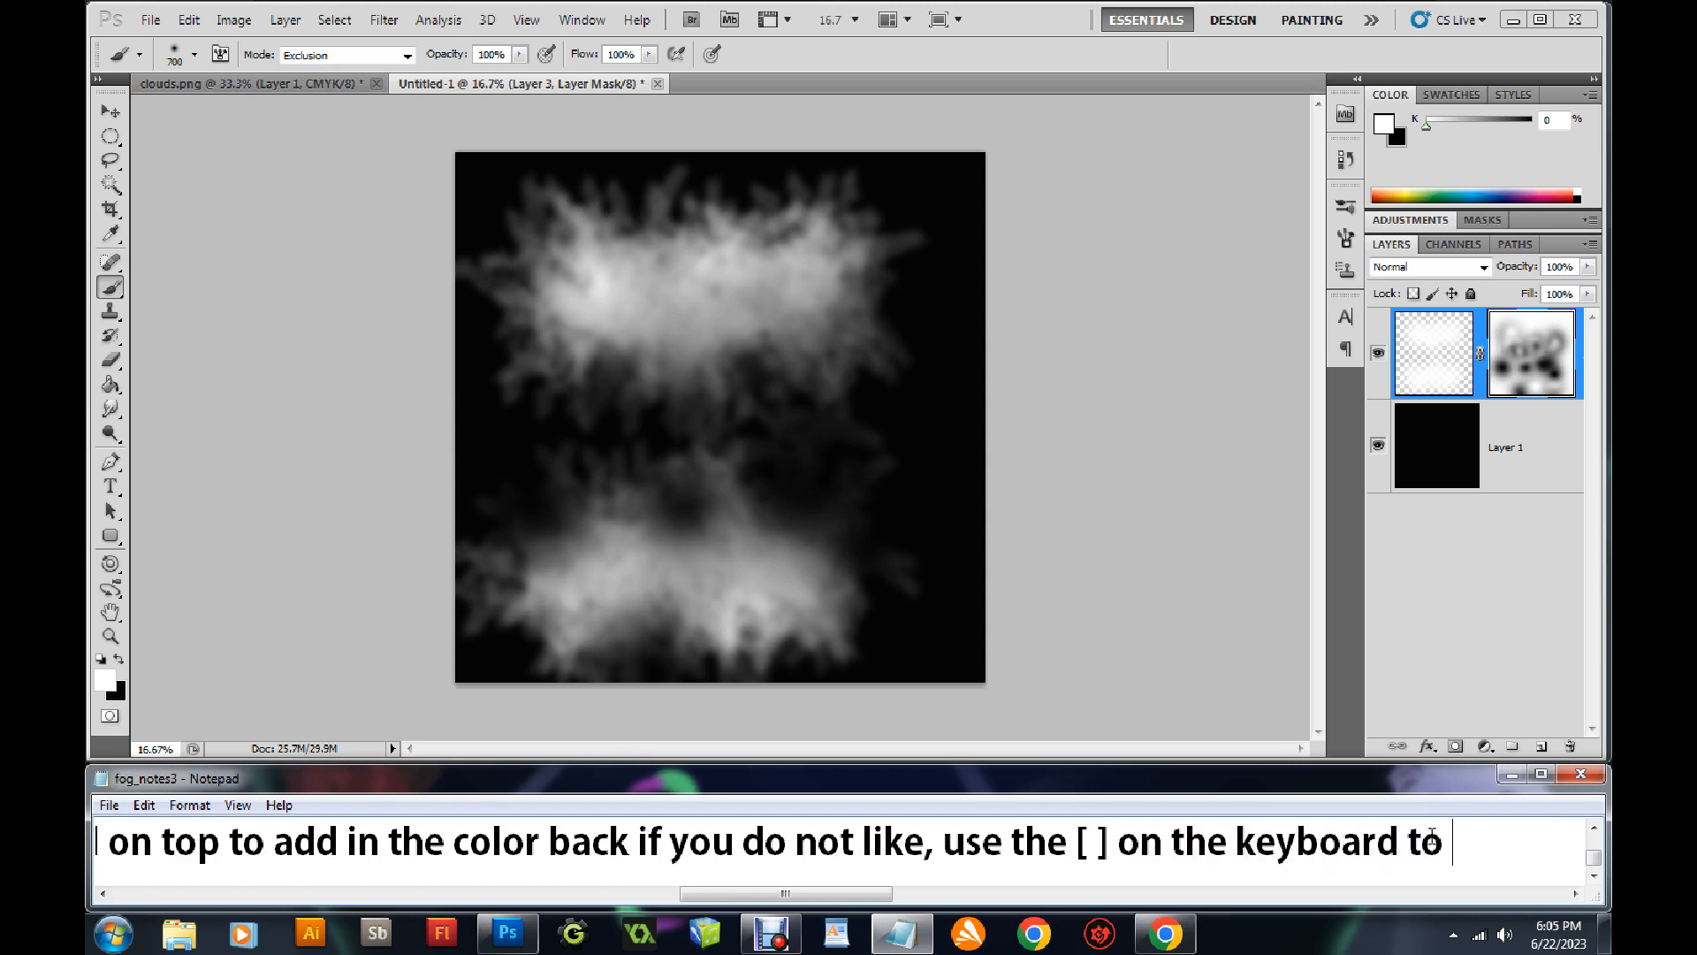
# Complete the keyboard tip in the note with "make brush larger or smaller"
pyautogui.write('in')
pyautogui.press('BackSpace')
pyautogui.press('BackSpace')
pyautogui.press('BackSpace')
pyautogui.write('make ')
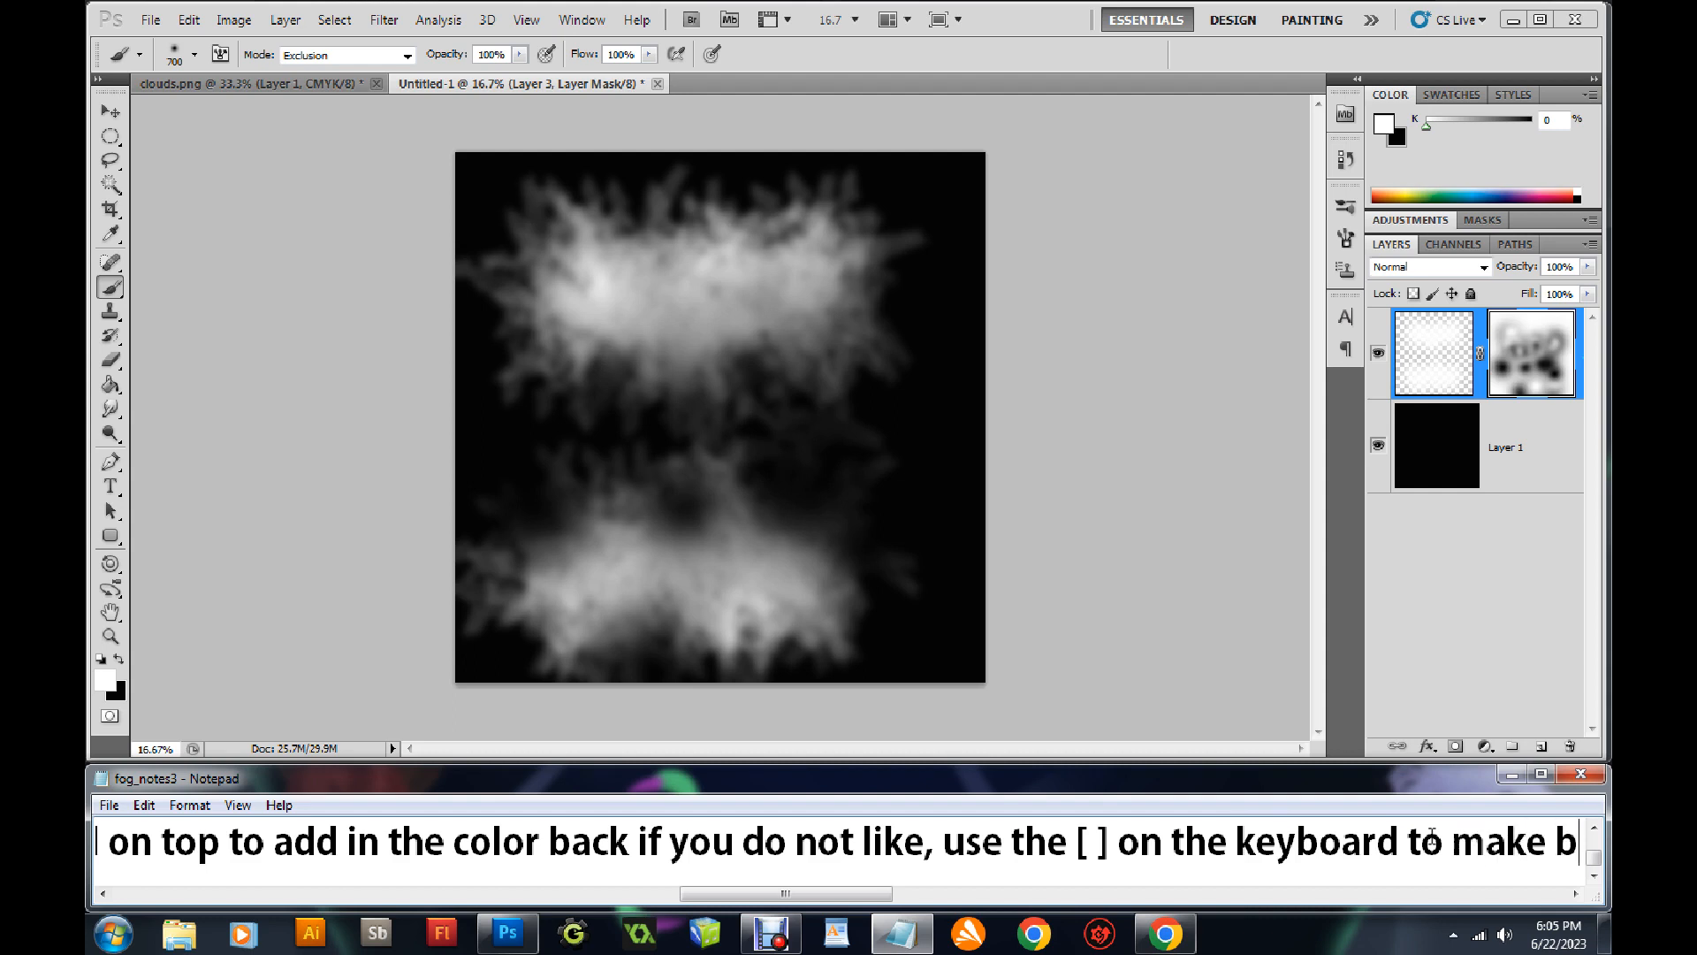
pyautogui.write('brush lard')
pyautogui.press('BackSpace')
pyautogui.write('ger ')
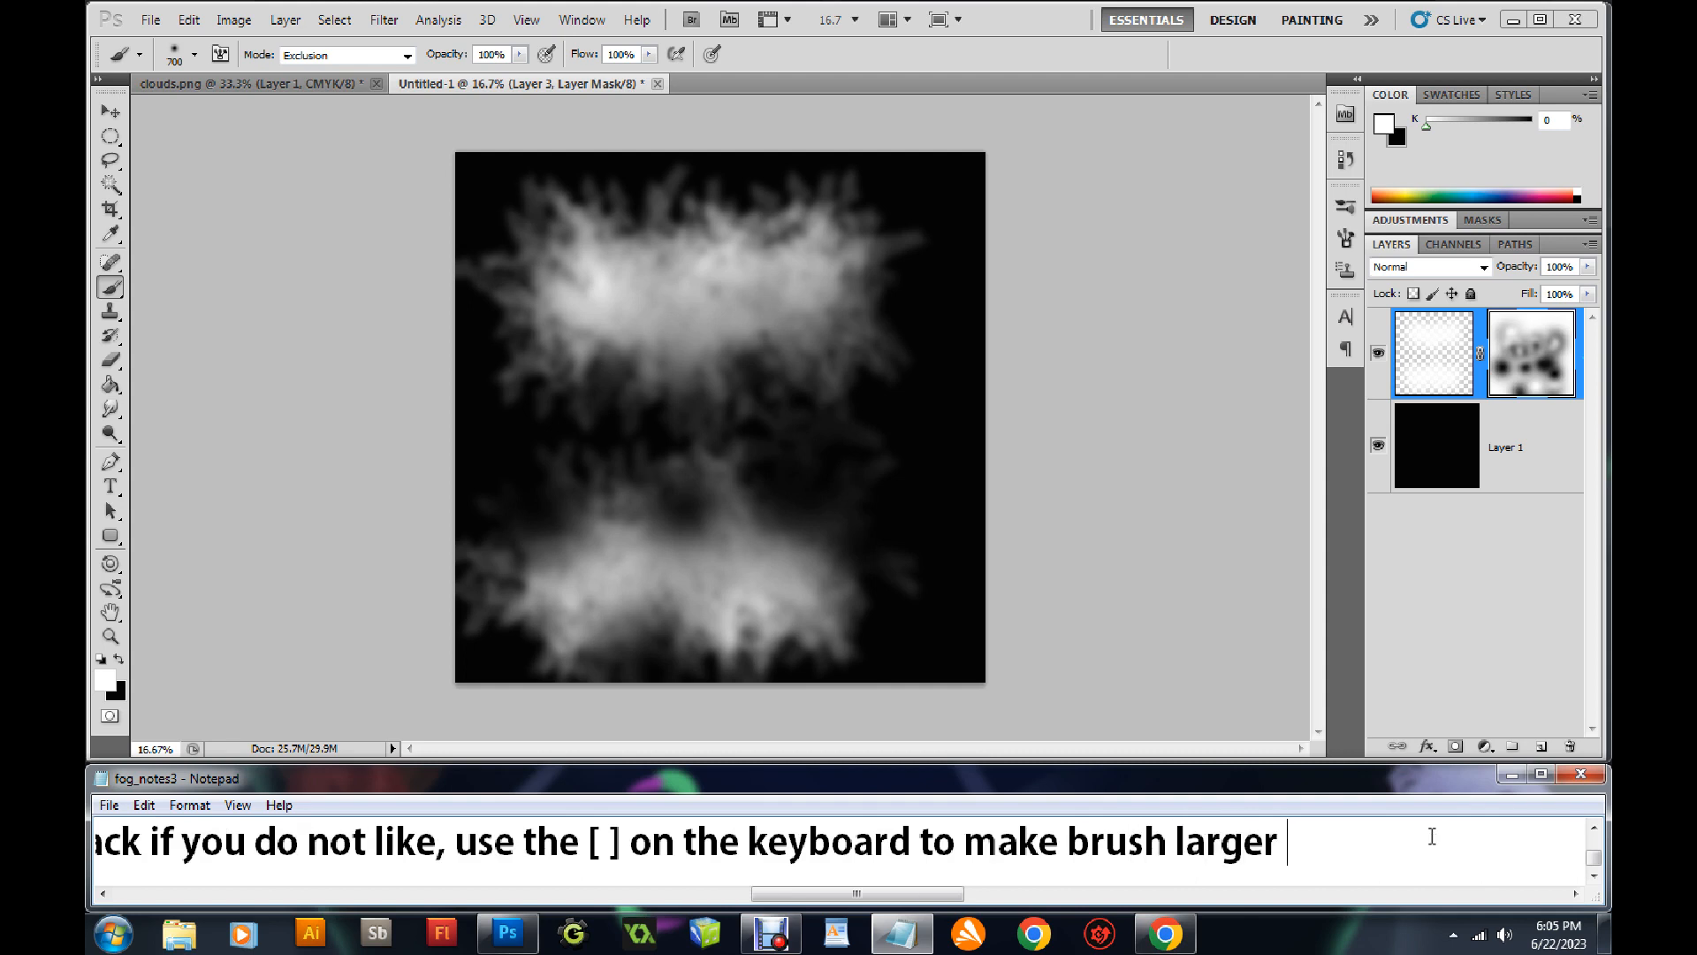
pyautogui.write('or smaller')
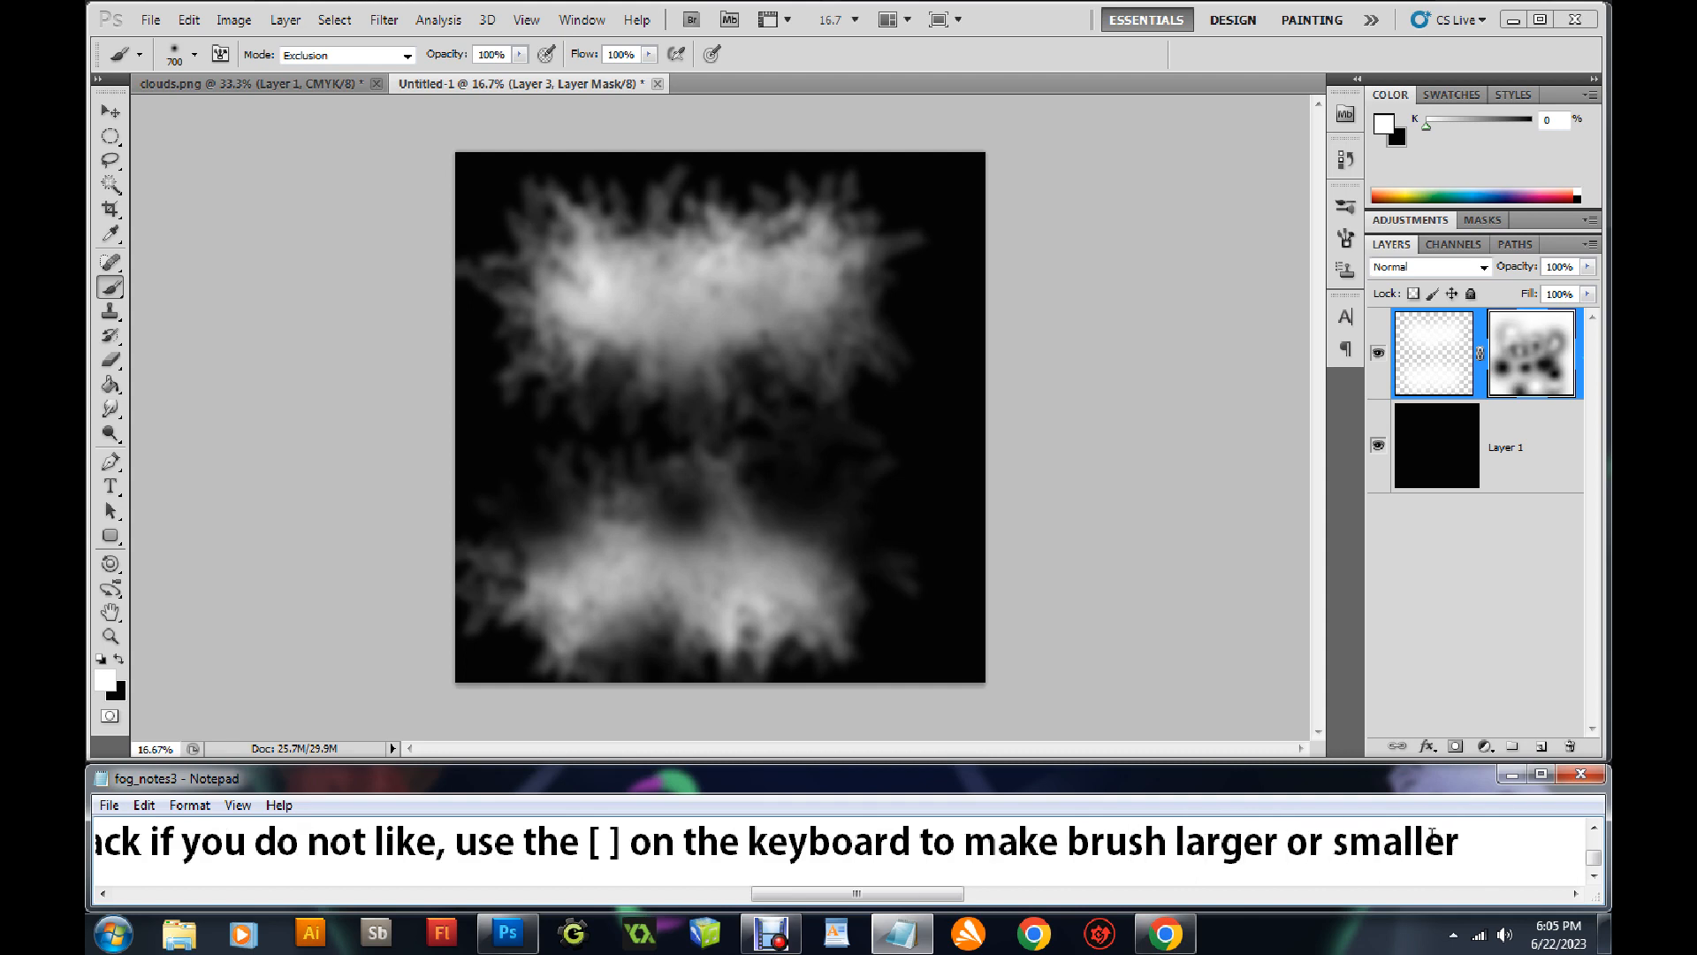